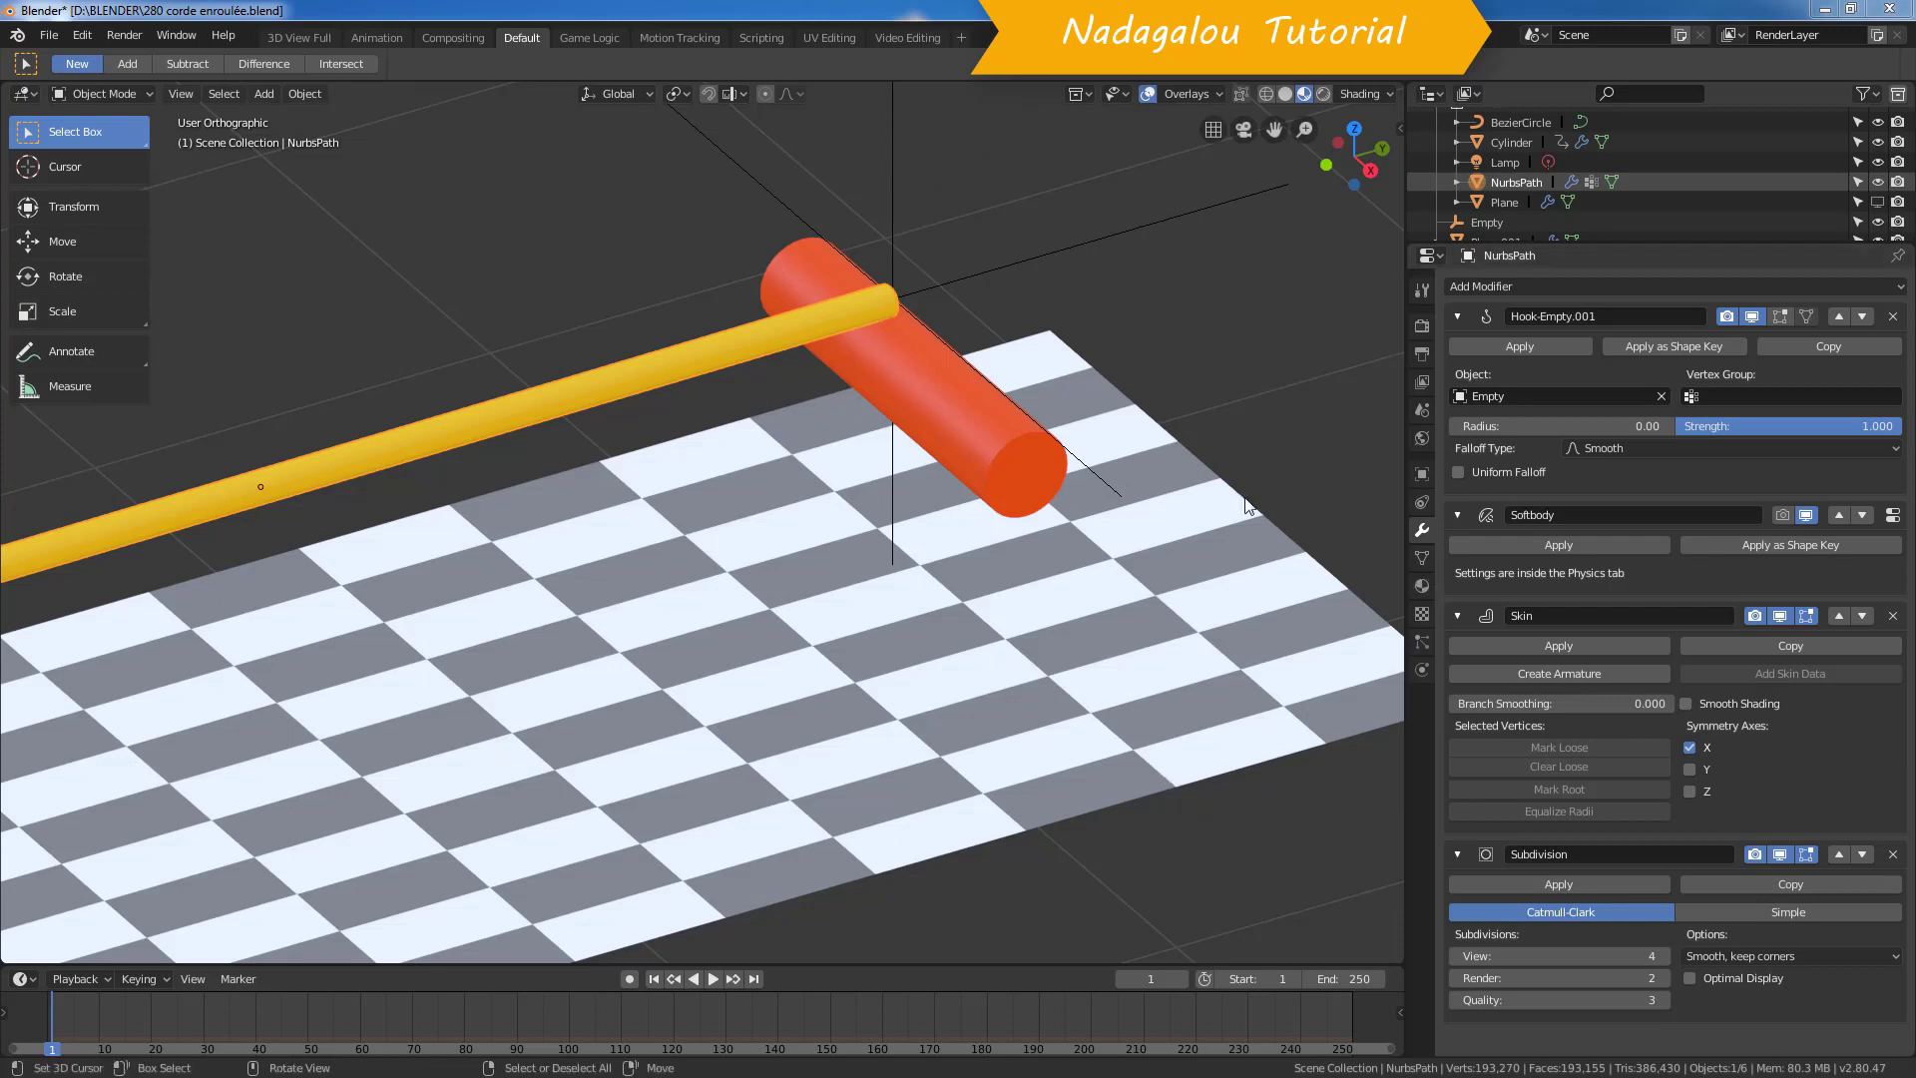
# Step: Play the rope simulation to frame 79, rewind to frame 1, and show the sidebar
pyautogui.click(711, 980)
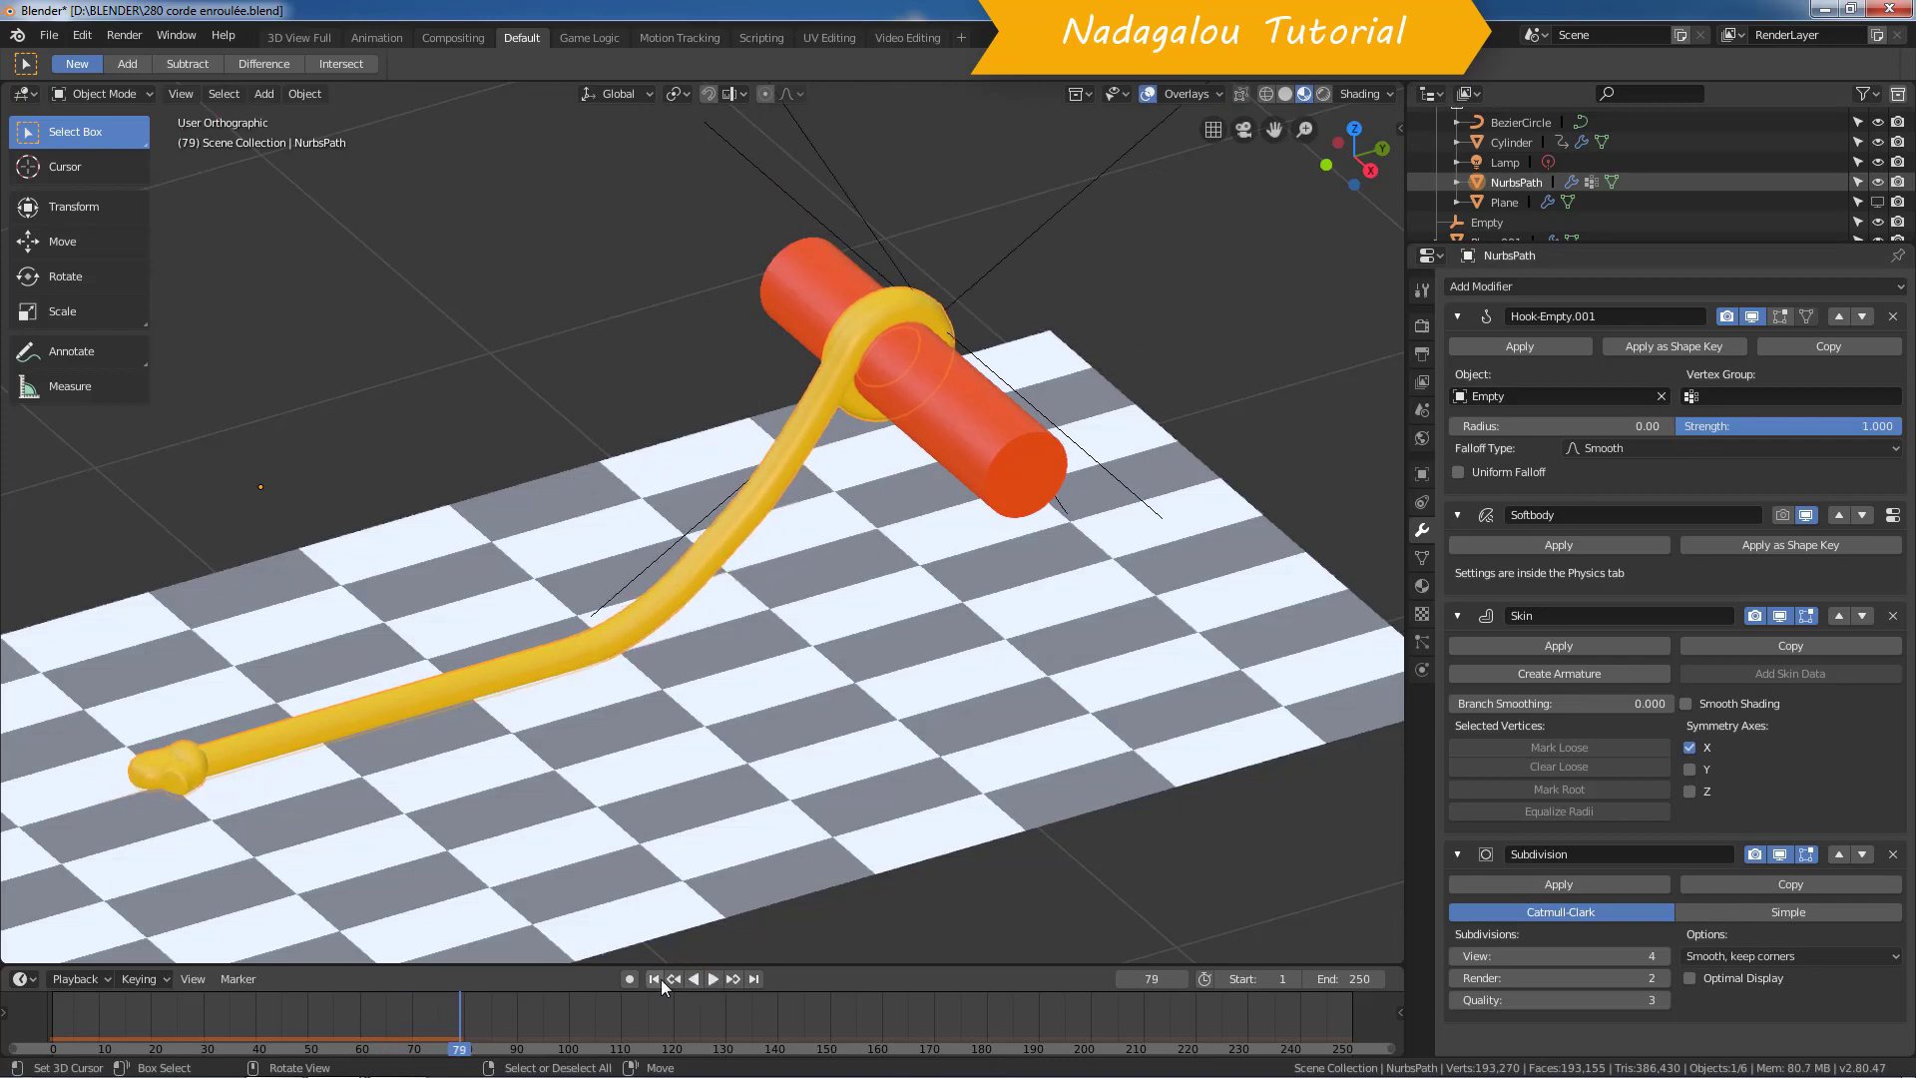
pyautogui.press('Escape')
pyautogui.press('n')
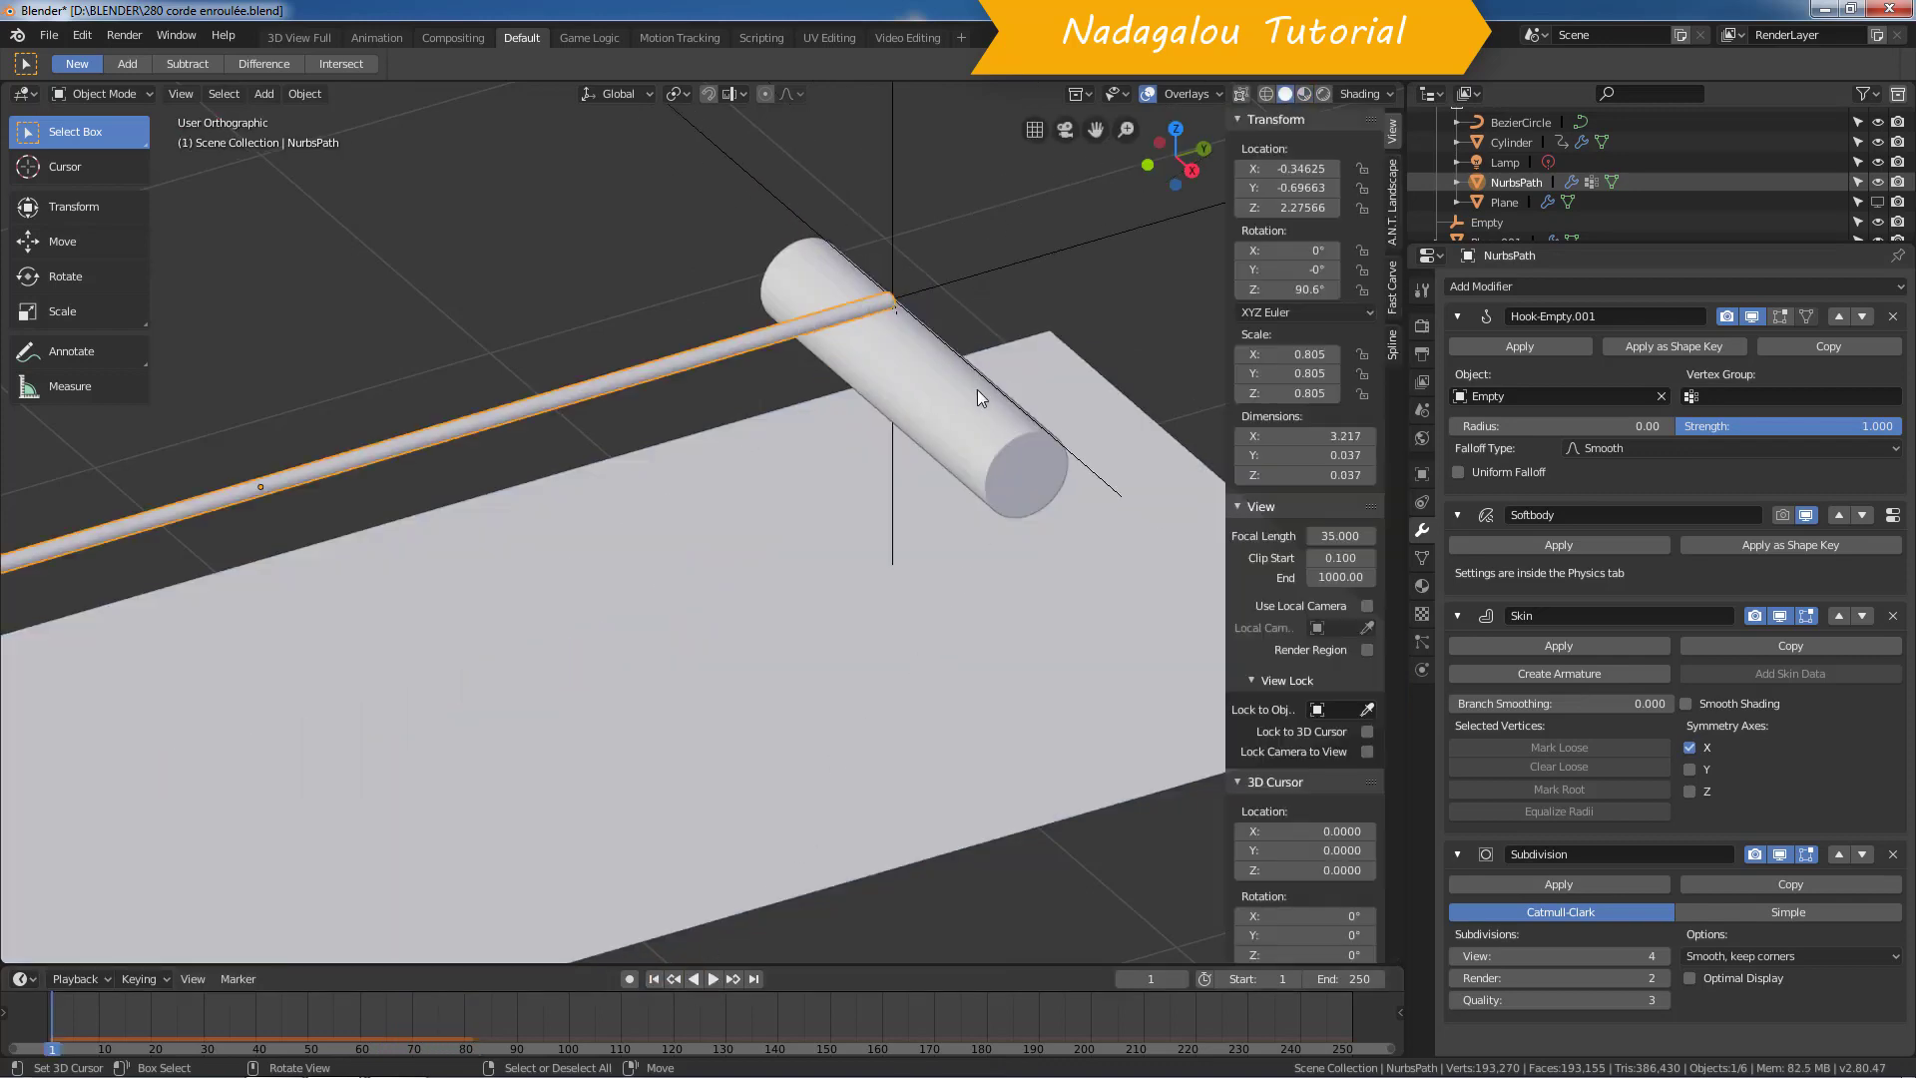
pyautogui.click(945, 472)
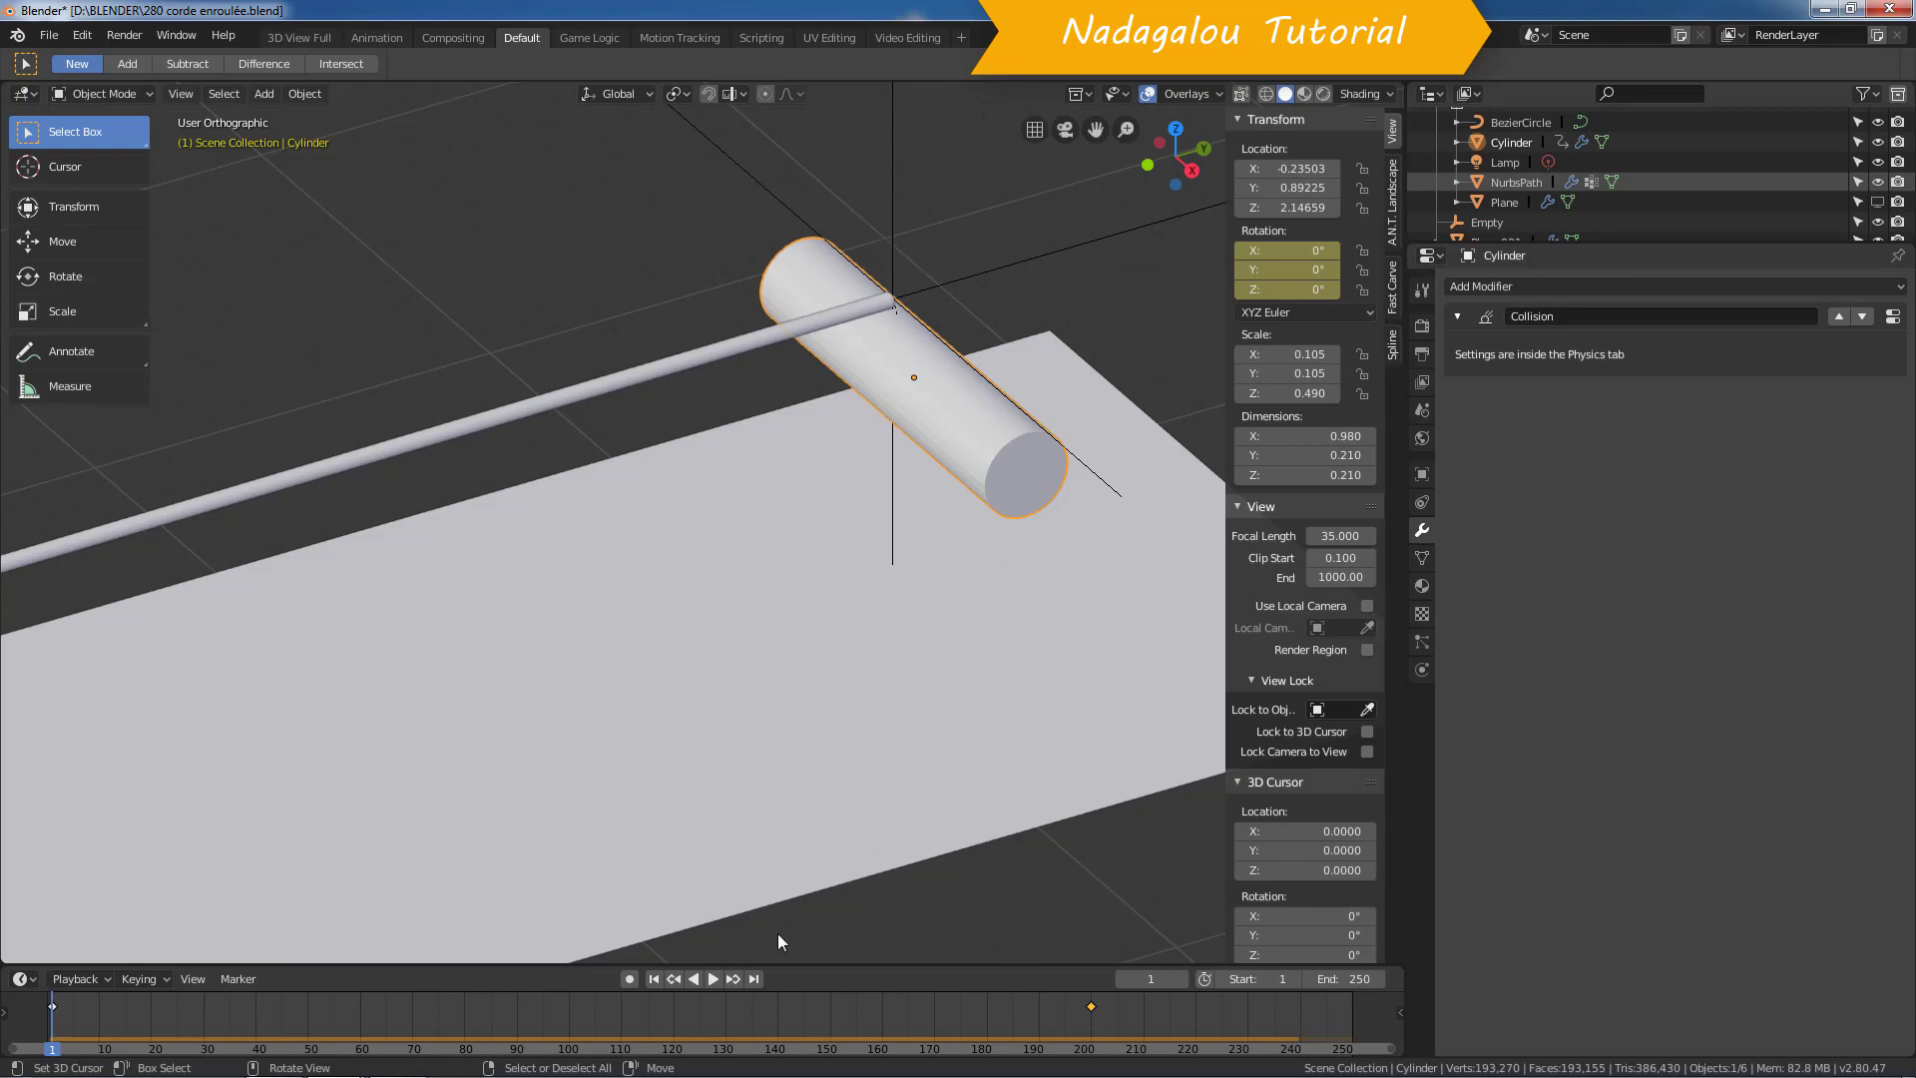
pyautogui.click(671, 374)
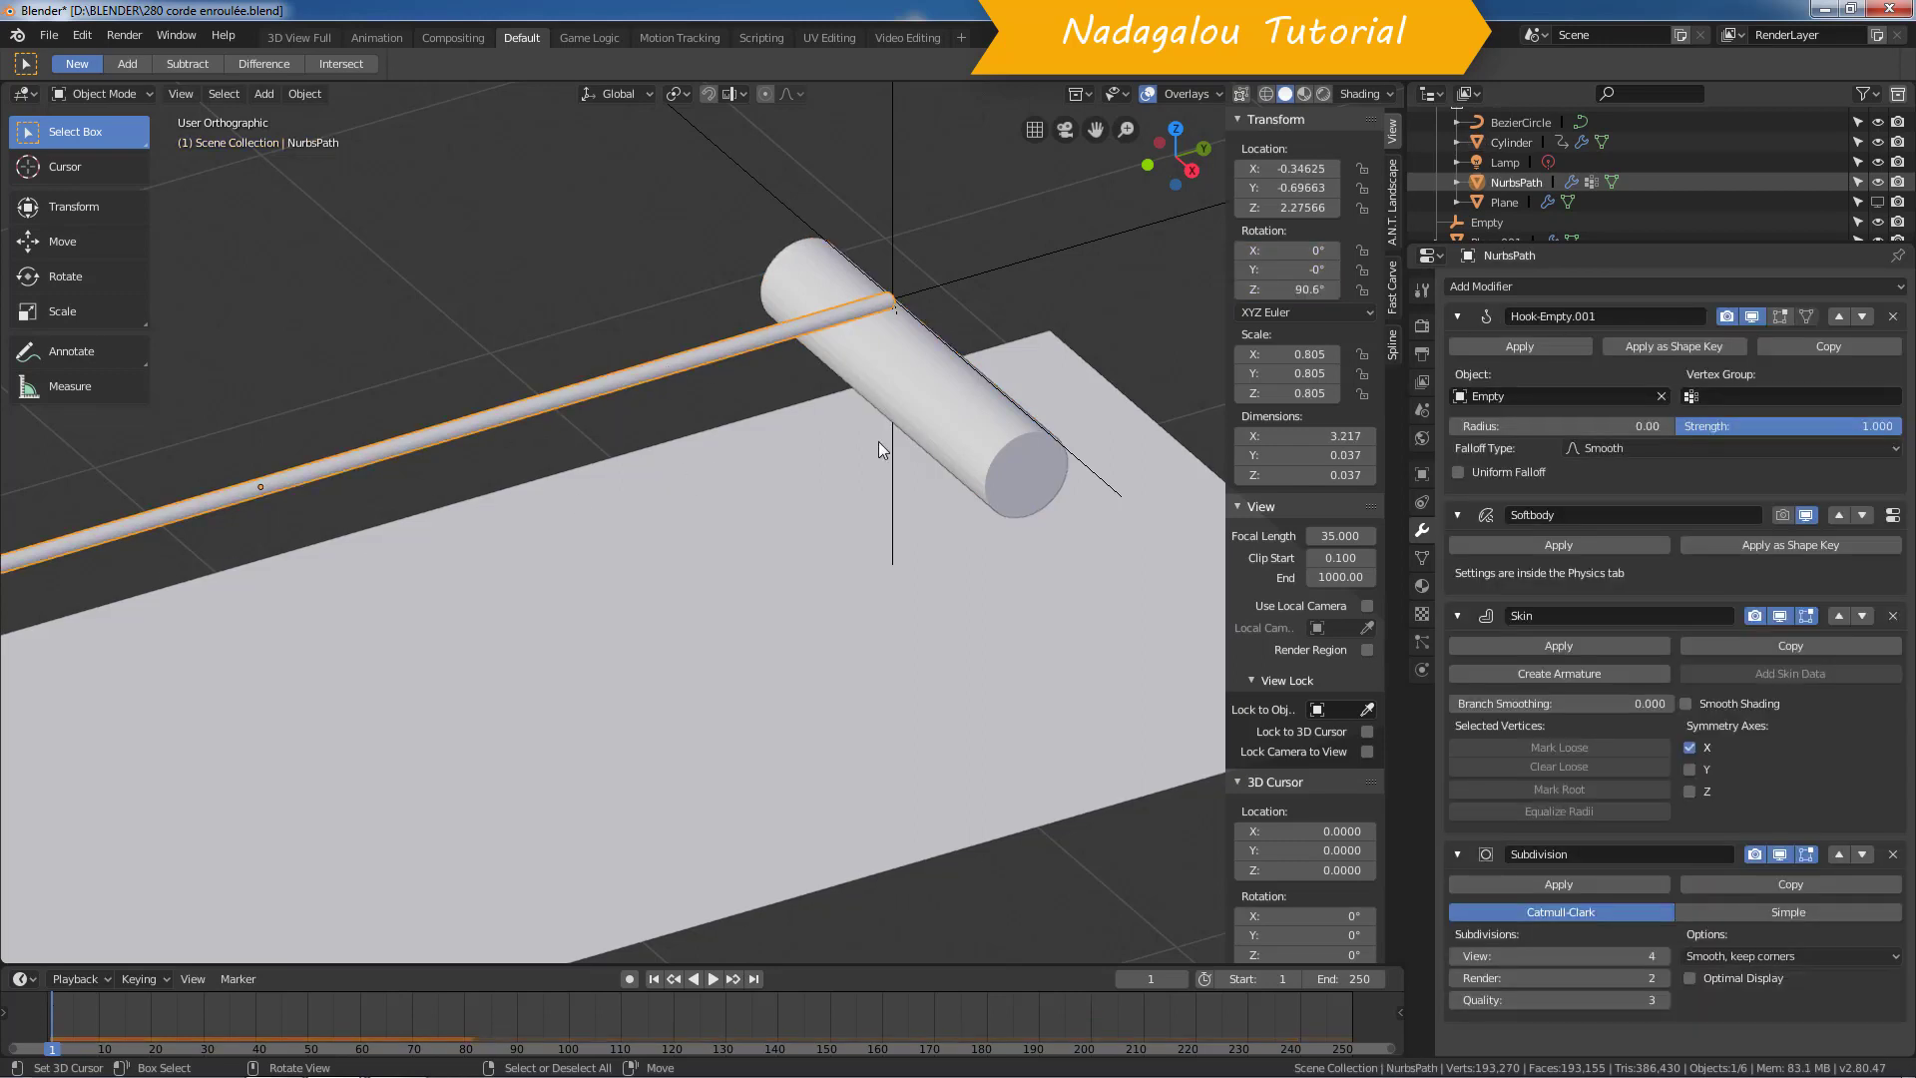
pyautogui.hotkey('shift', 'a')
# Step: Convert the rope to a mesh, hide its Skin and Subdivision modifiers, and enter Edit Mode
pyautogui.click(298, 95)
pyautogui.moveTo(338, 619)
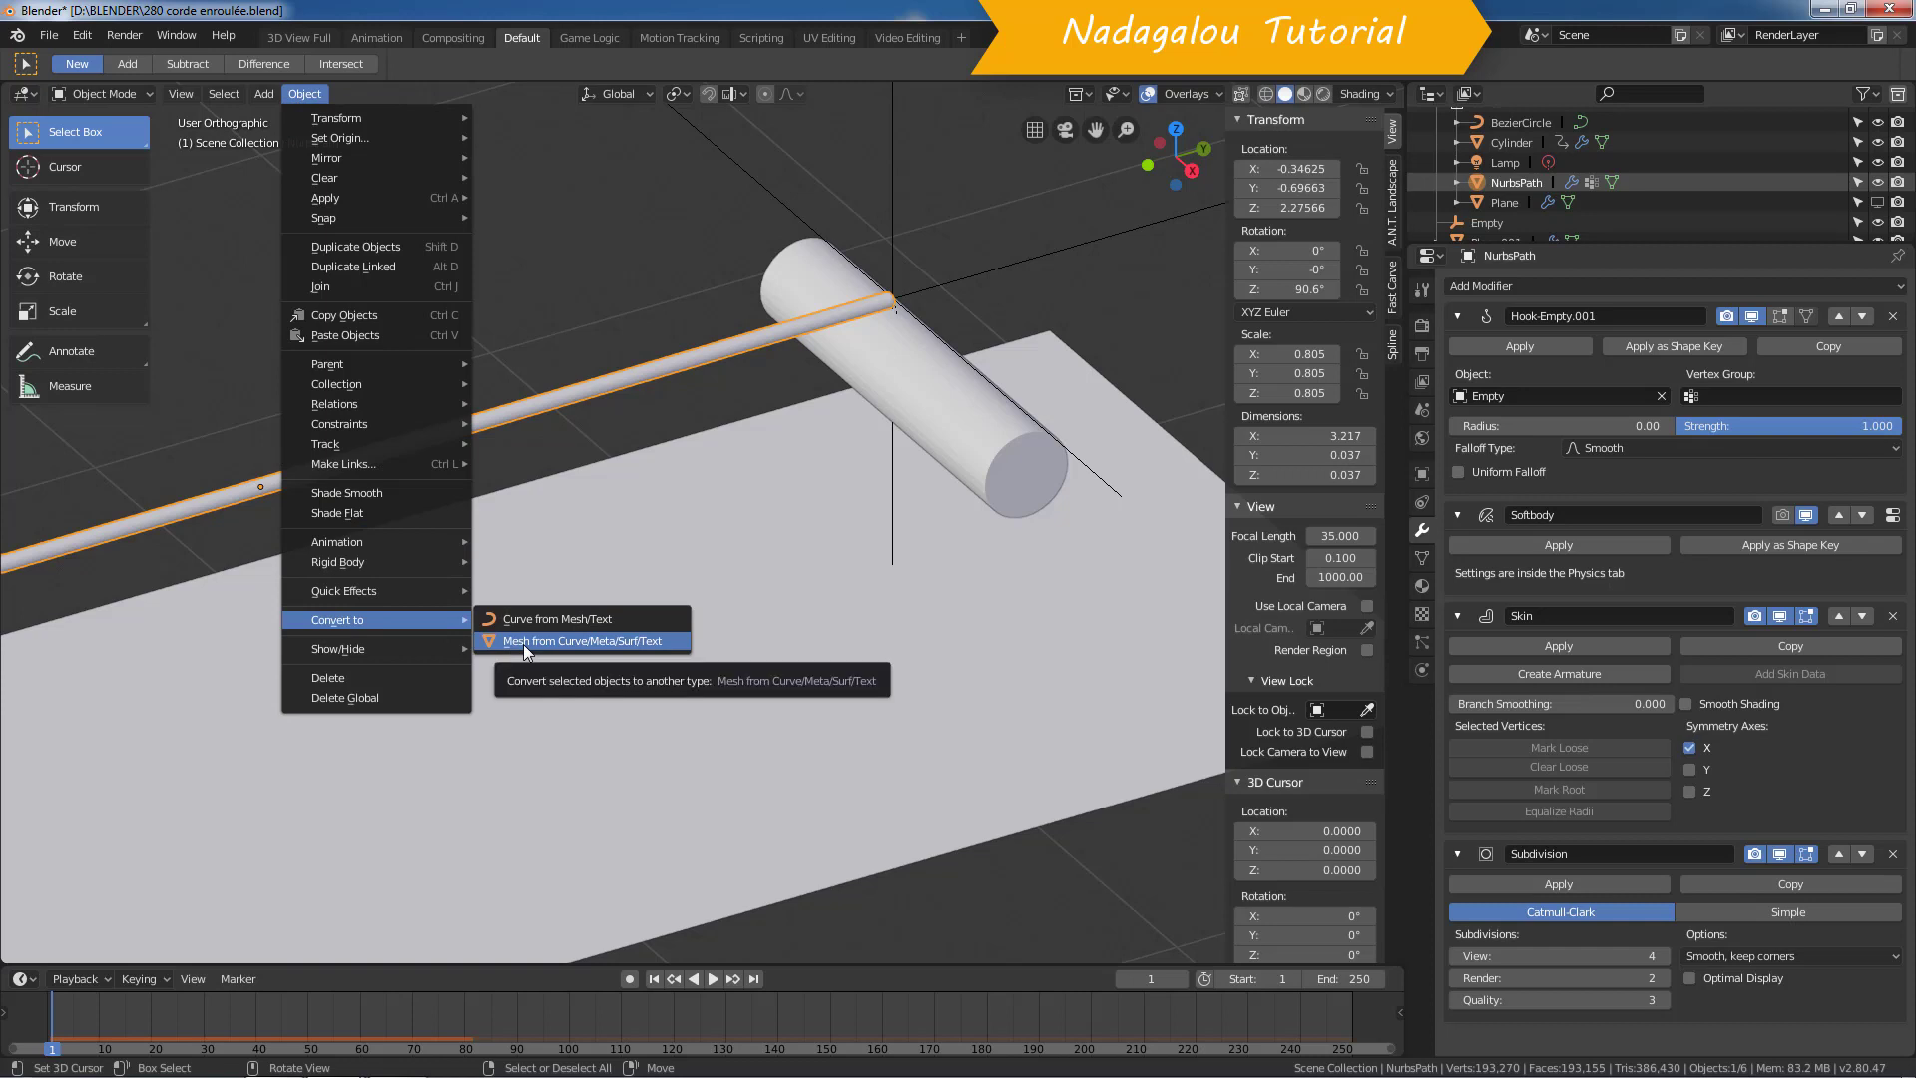
pyautogui.click(523, 644)
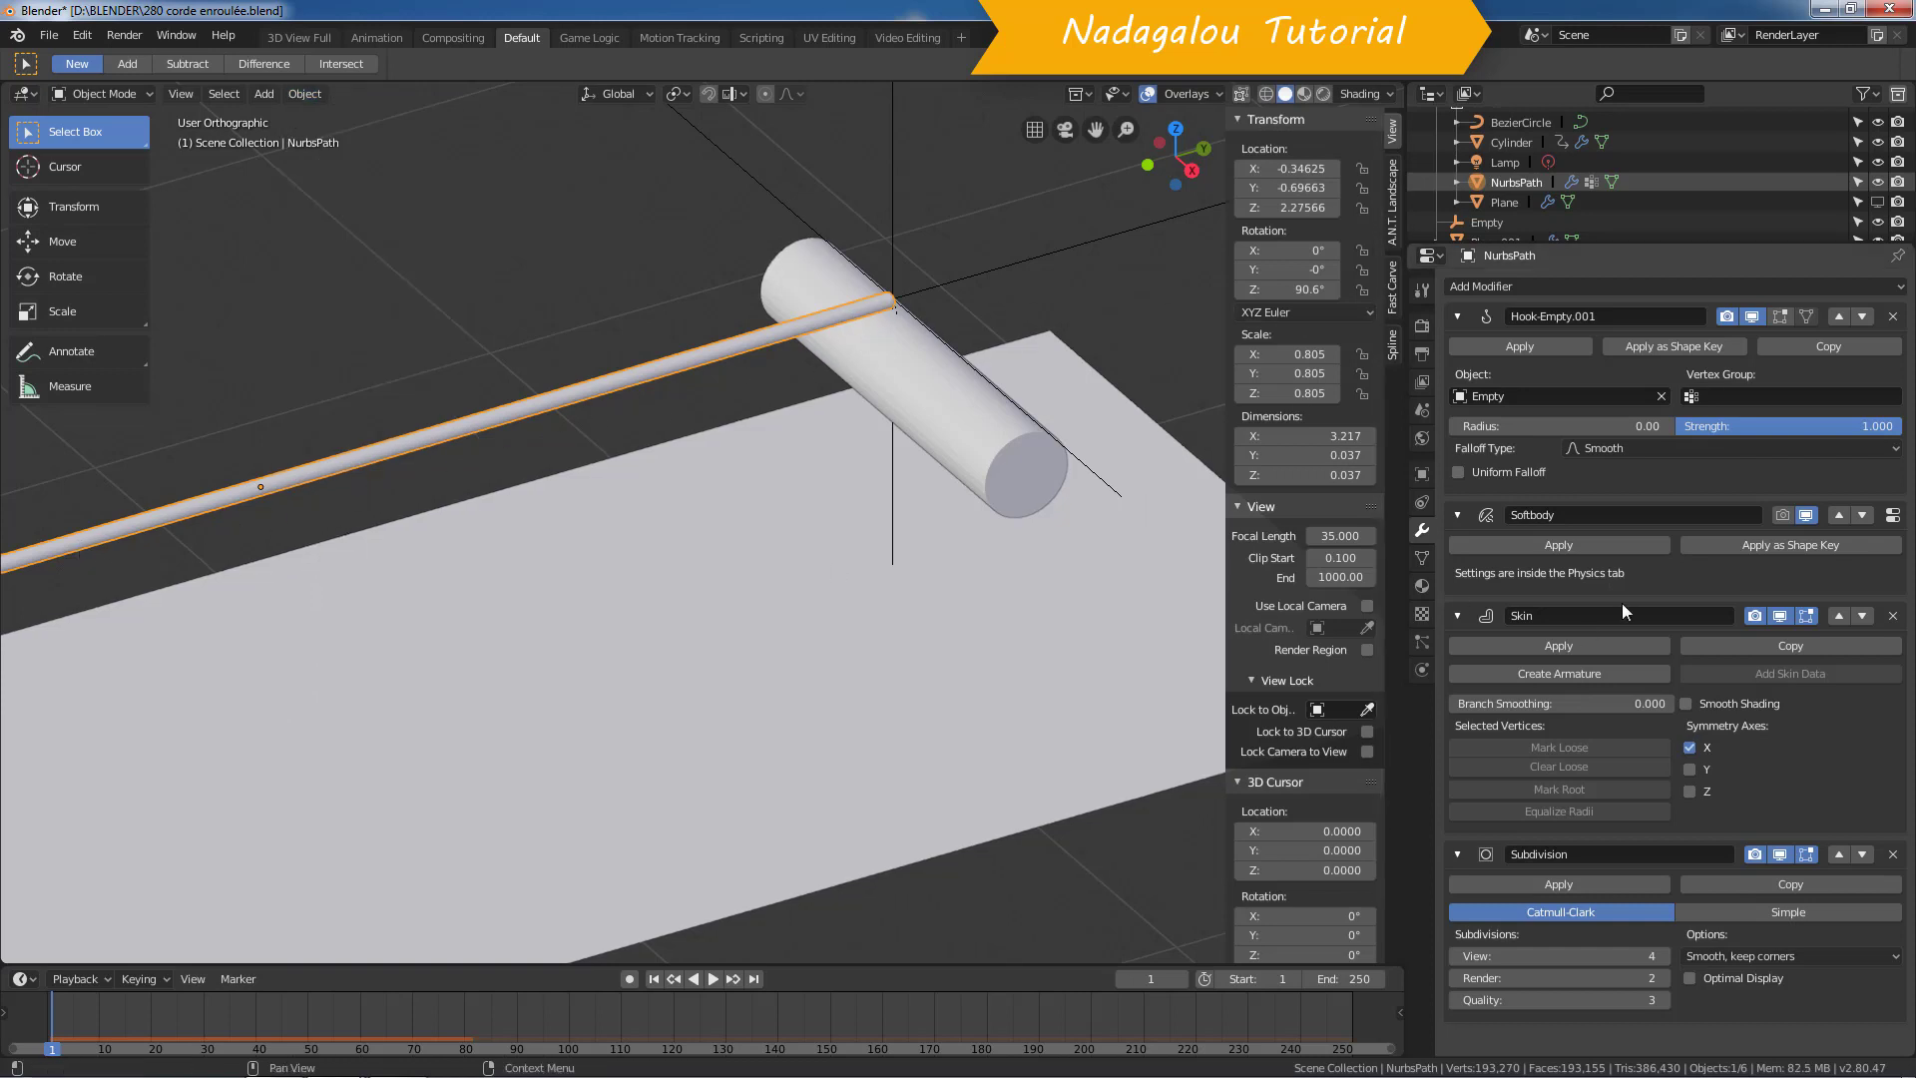
pyautogui.click(1780, 615)
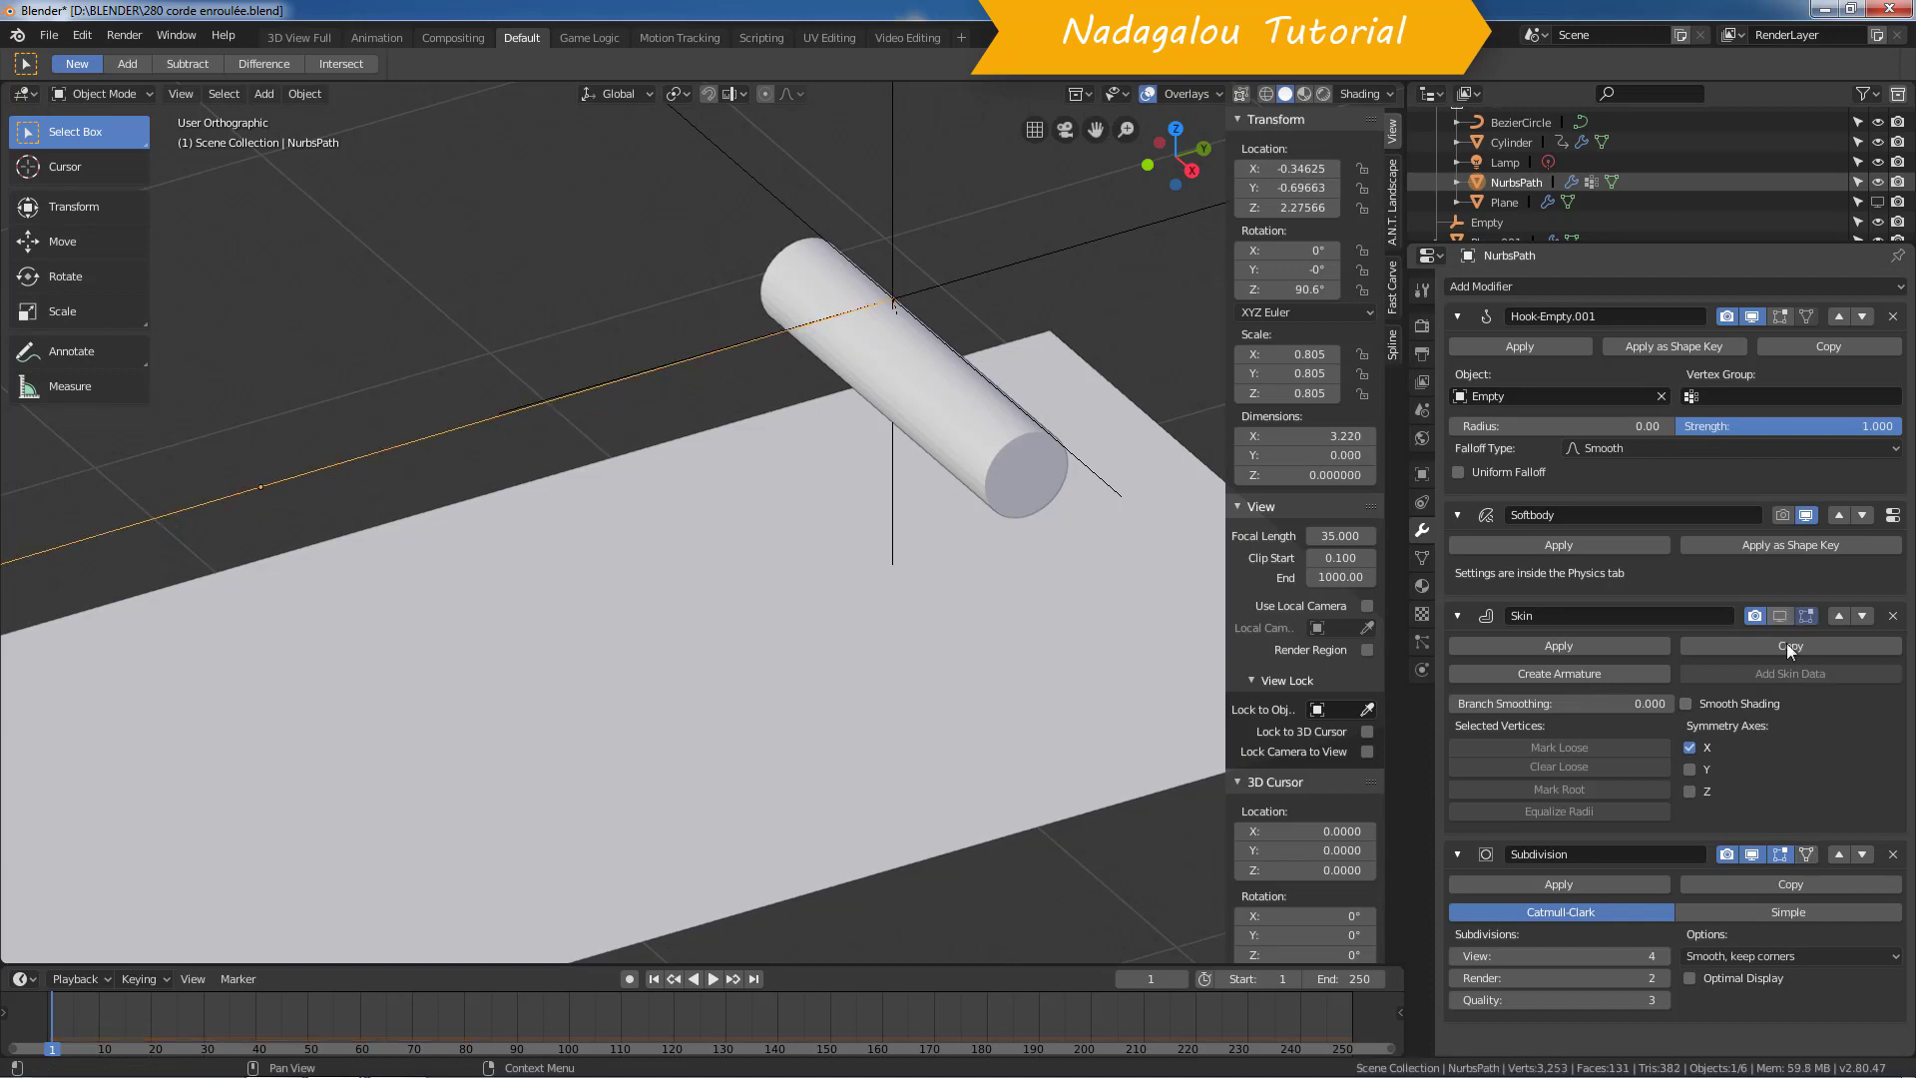
pyautogui.click(1753, 854)
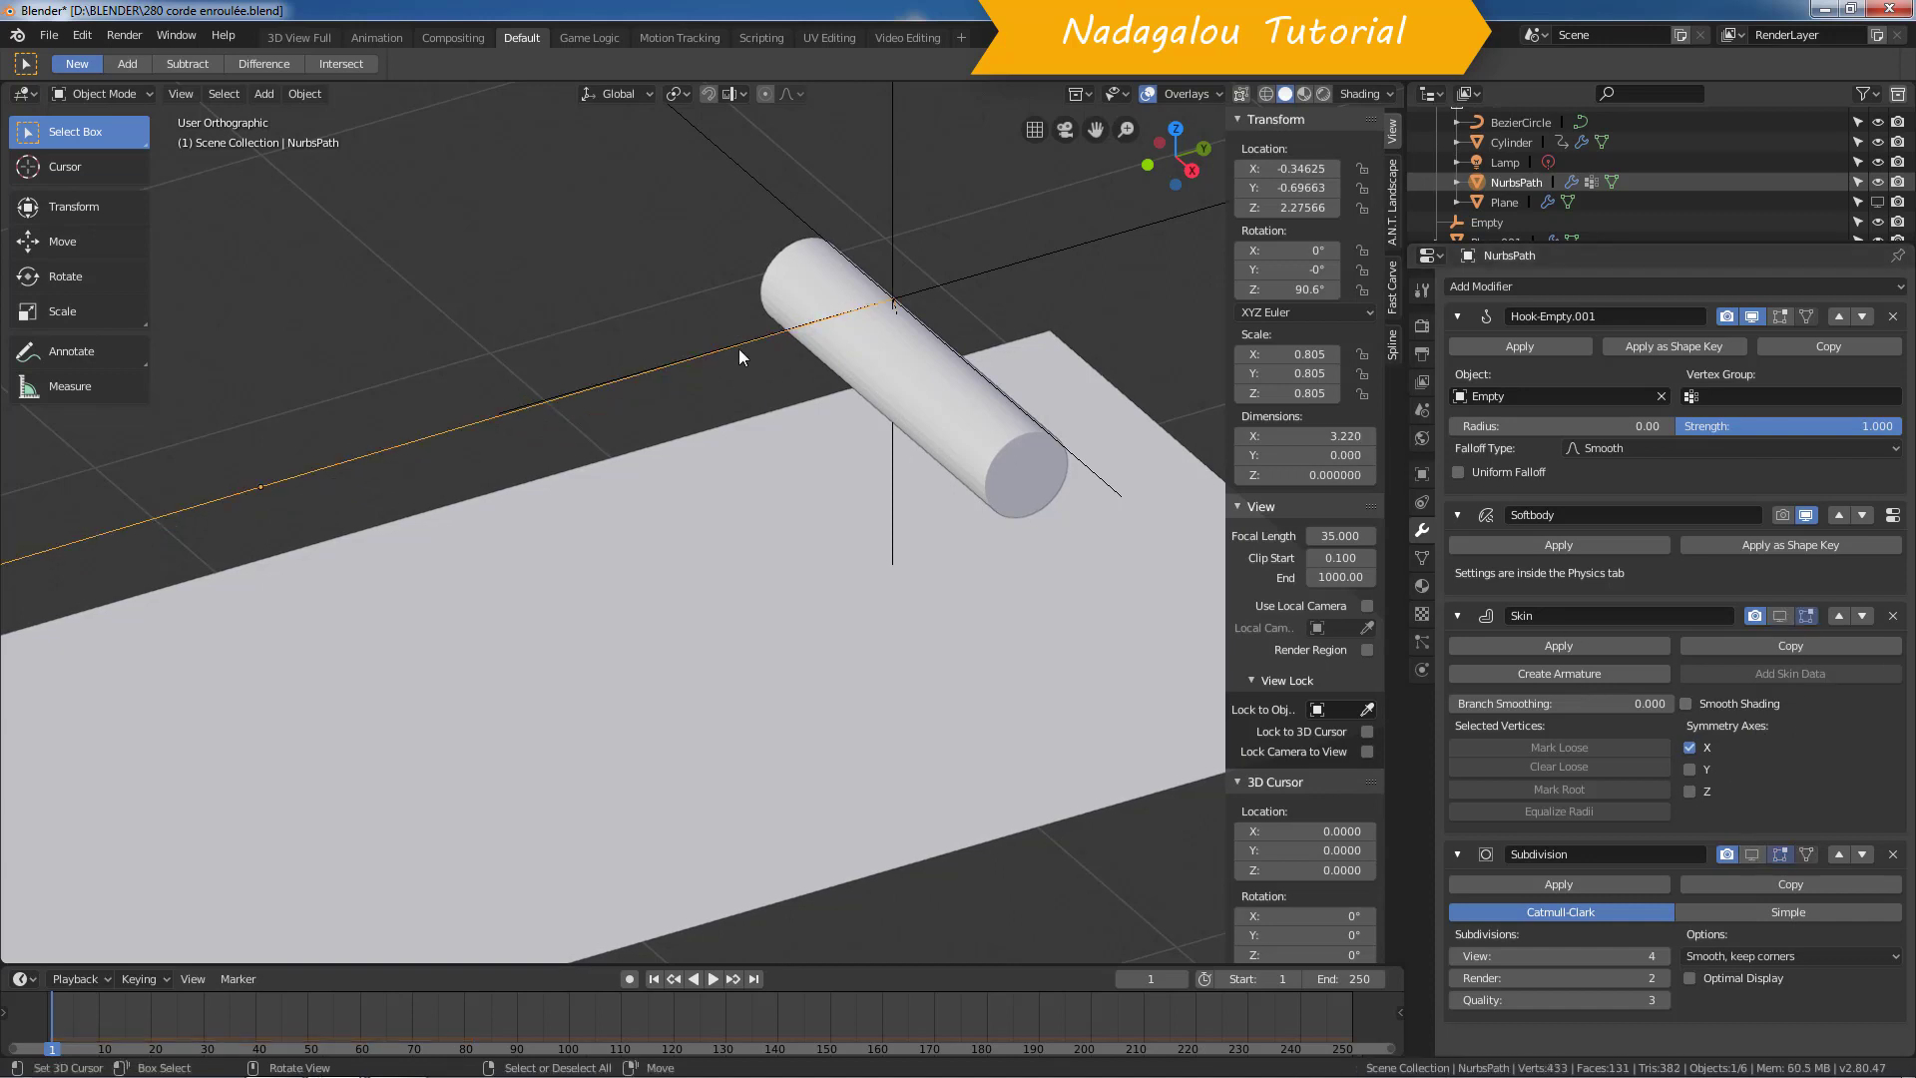
pyautogui.press('Tab')
# Step: Assign the rope's end vertex at the cylinder to the Pin vertex group
pyautogui.scroll(2, 356, 479)
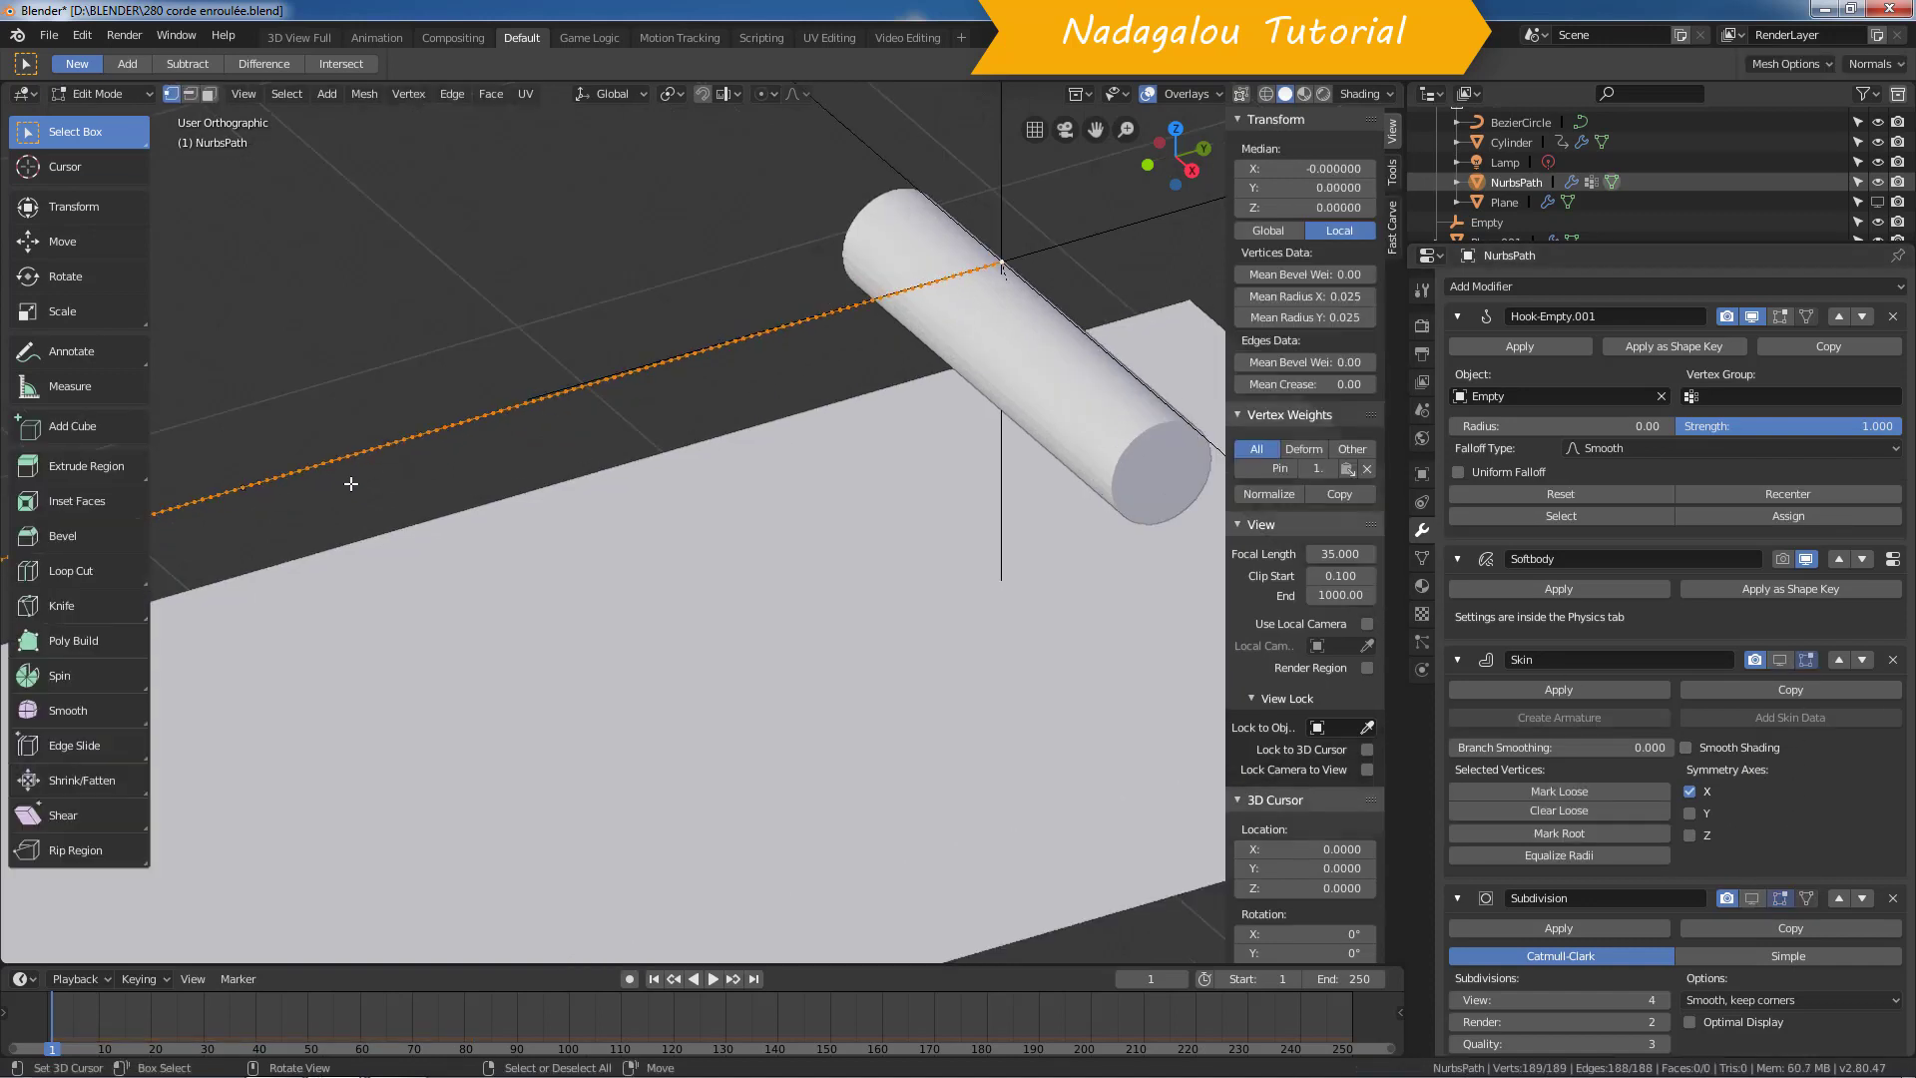
pyautogui.scroll(2, 354, 463)
pyautogui.scroll(1, 356, 463)
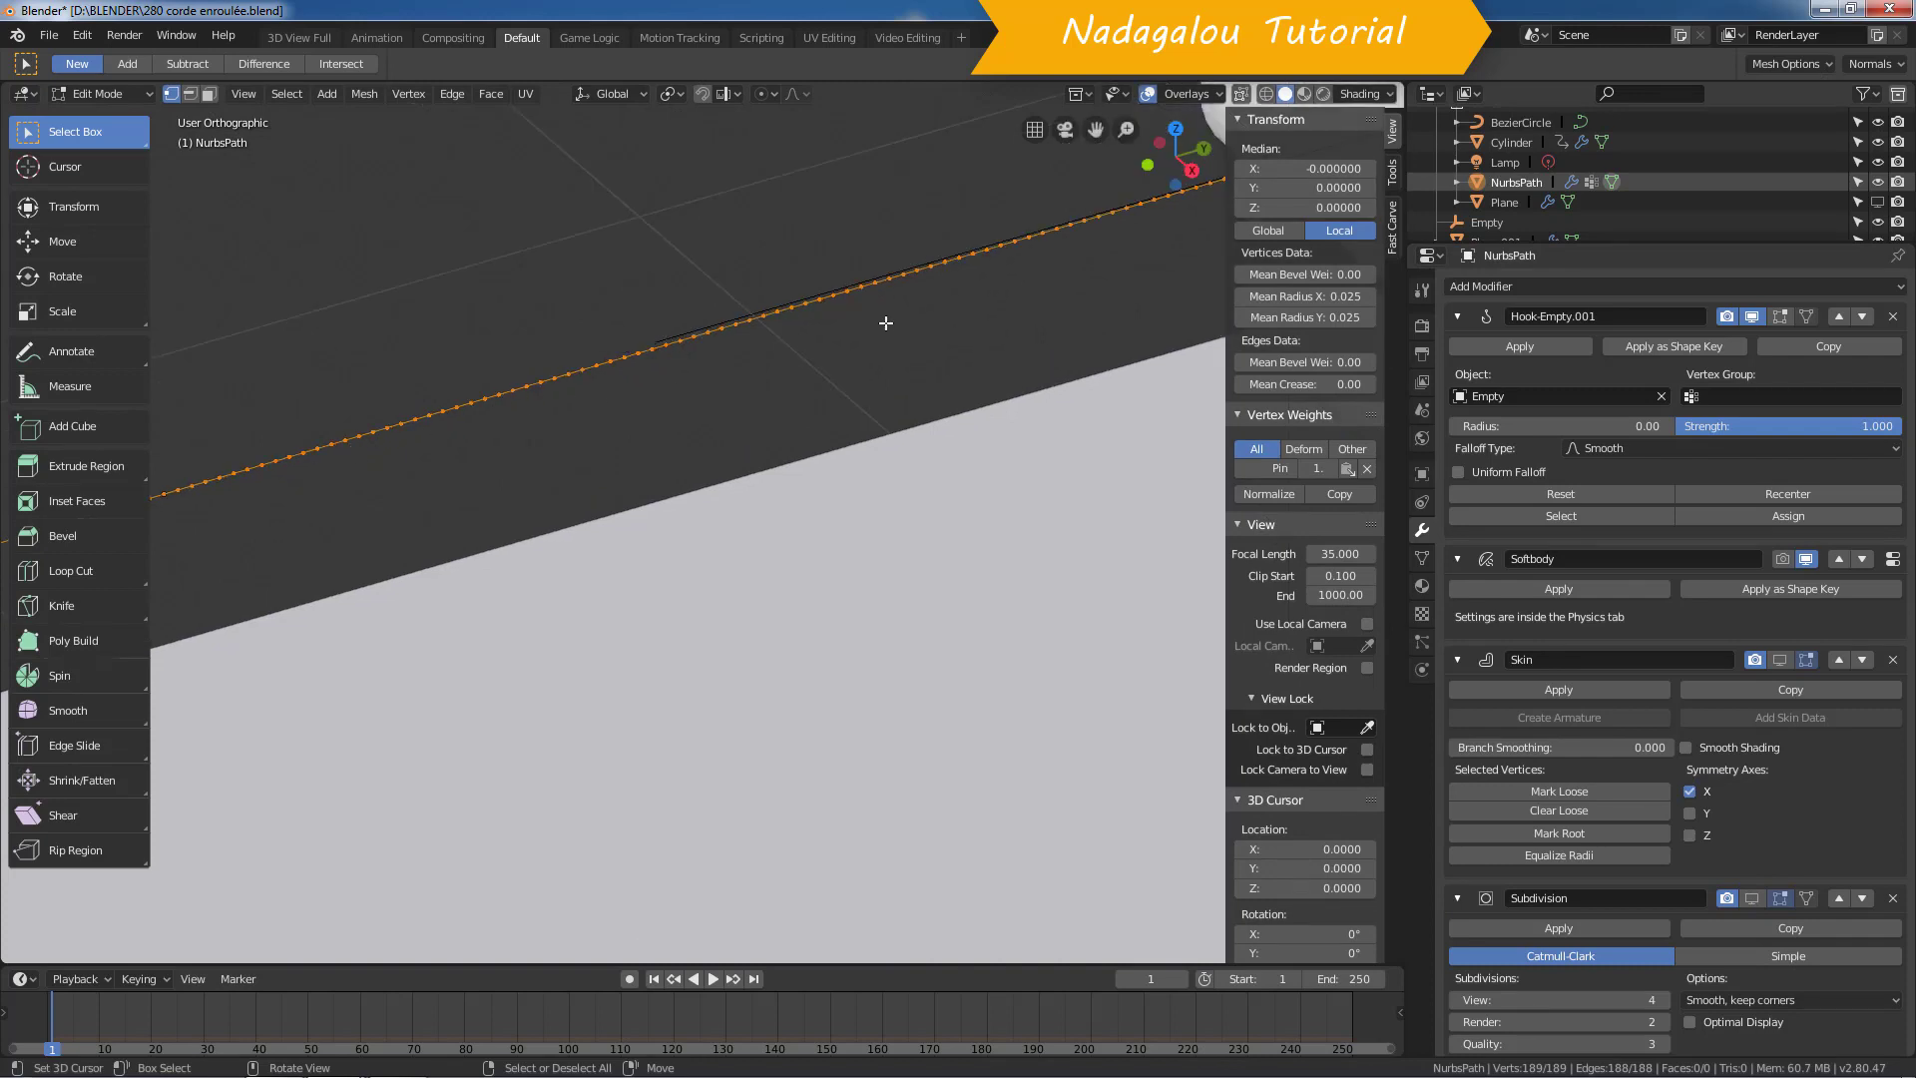
pyautogui.moveTo(887, 322)
pyautogui.mouseDown(button='middle')
pyautogui.moveTo(620, 419)
pyautogui.moveTo(756, 415)
pyautogui.mouseUp(button='middle')
pyautogui.scroll(-2, 756, 415)
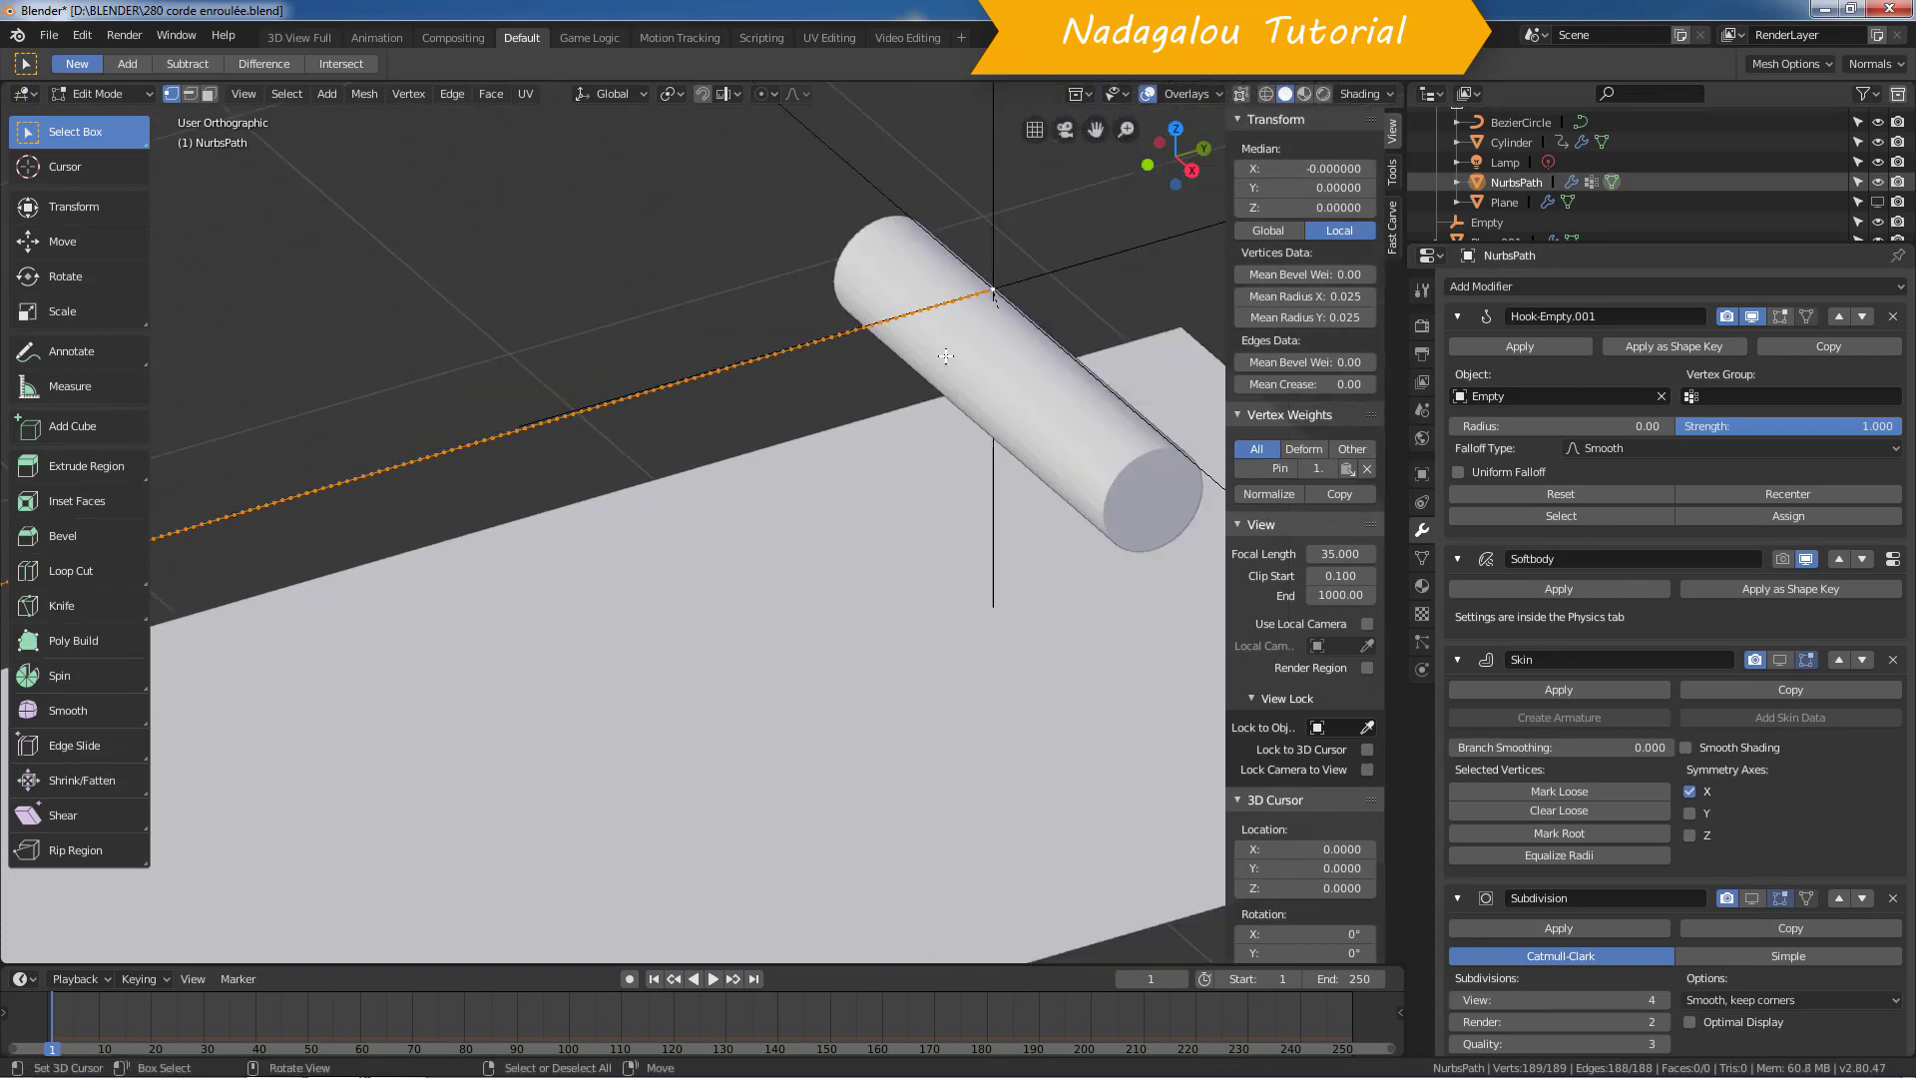
pyautogui.click(993, 290)
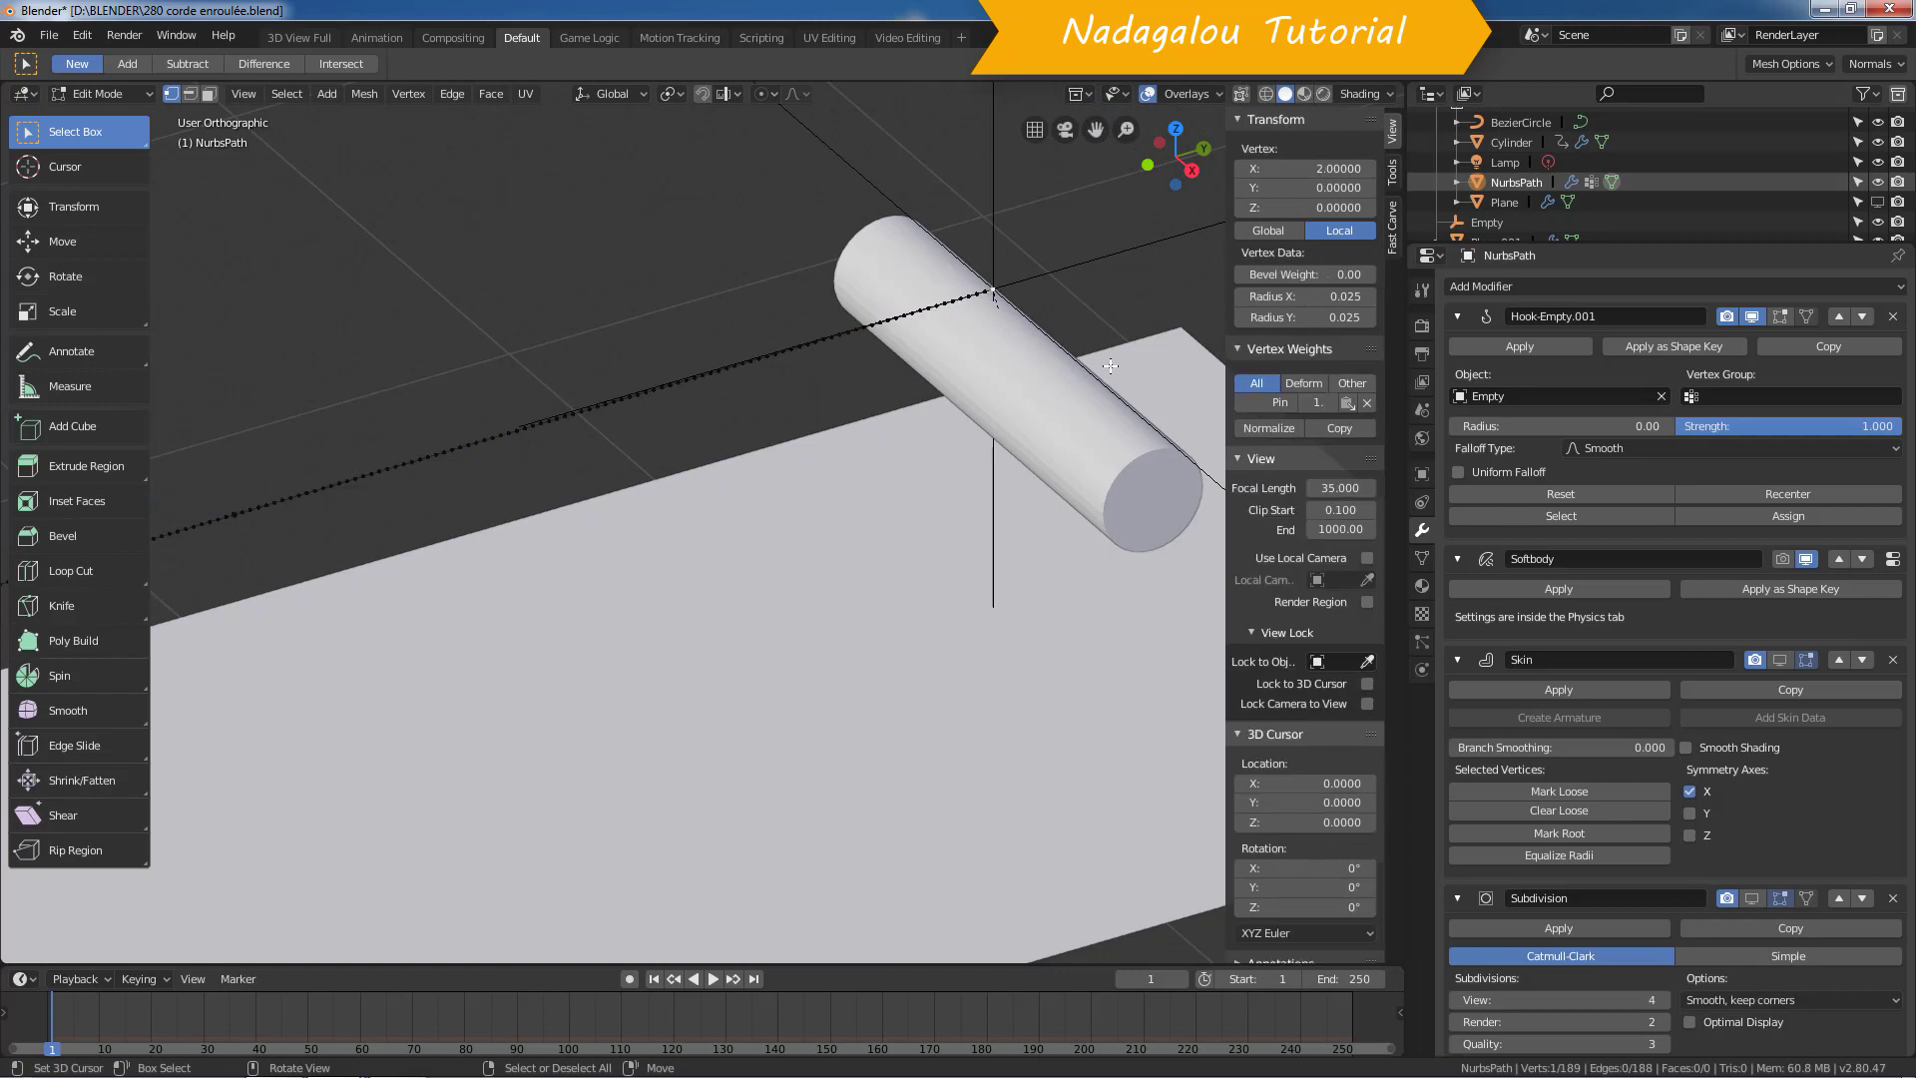
pyautogui.click(1423, 559)
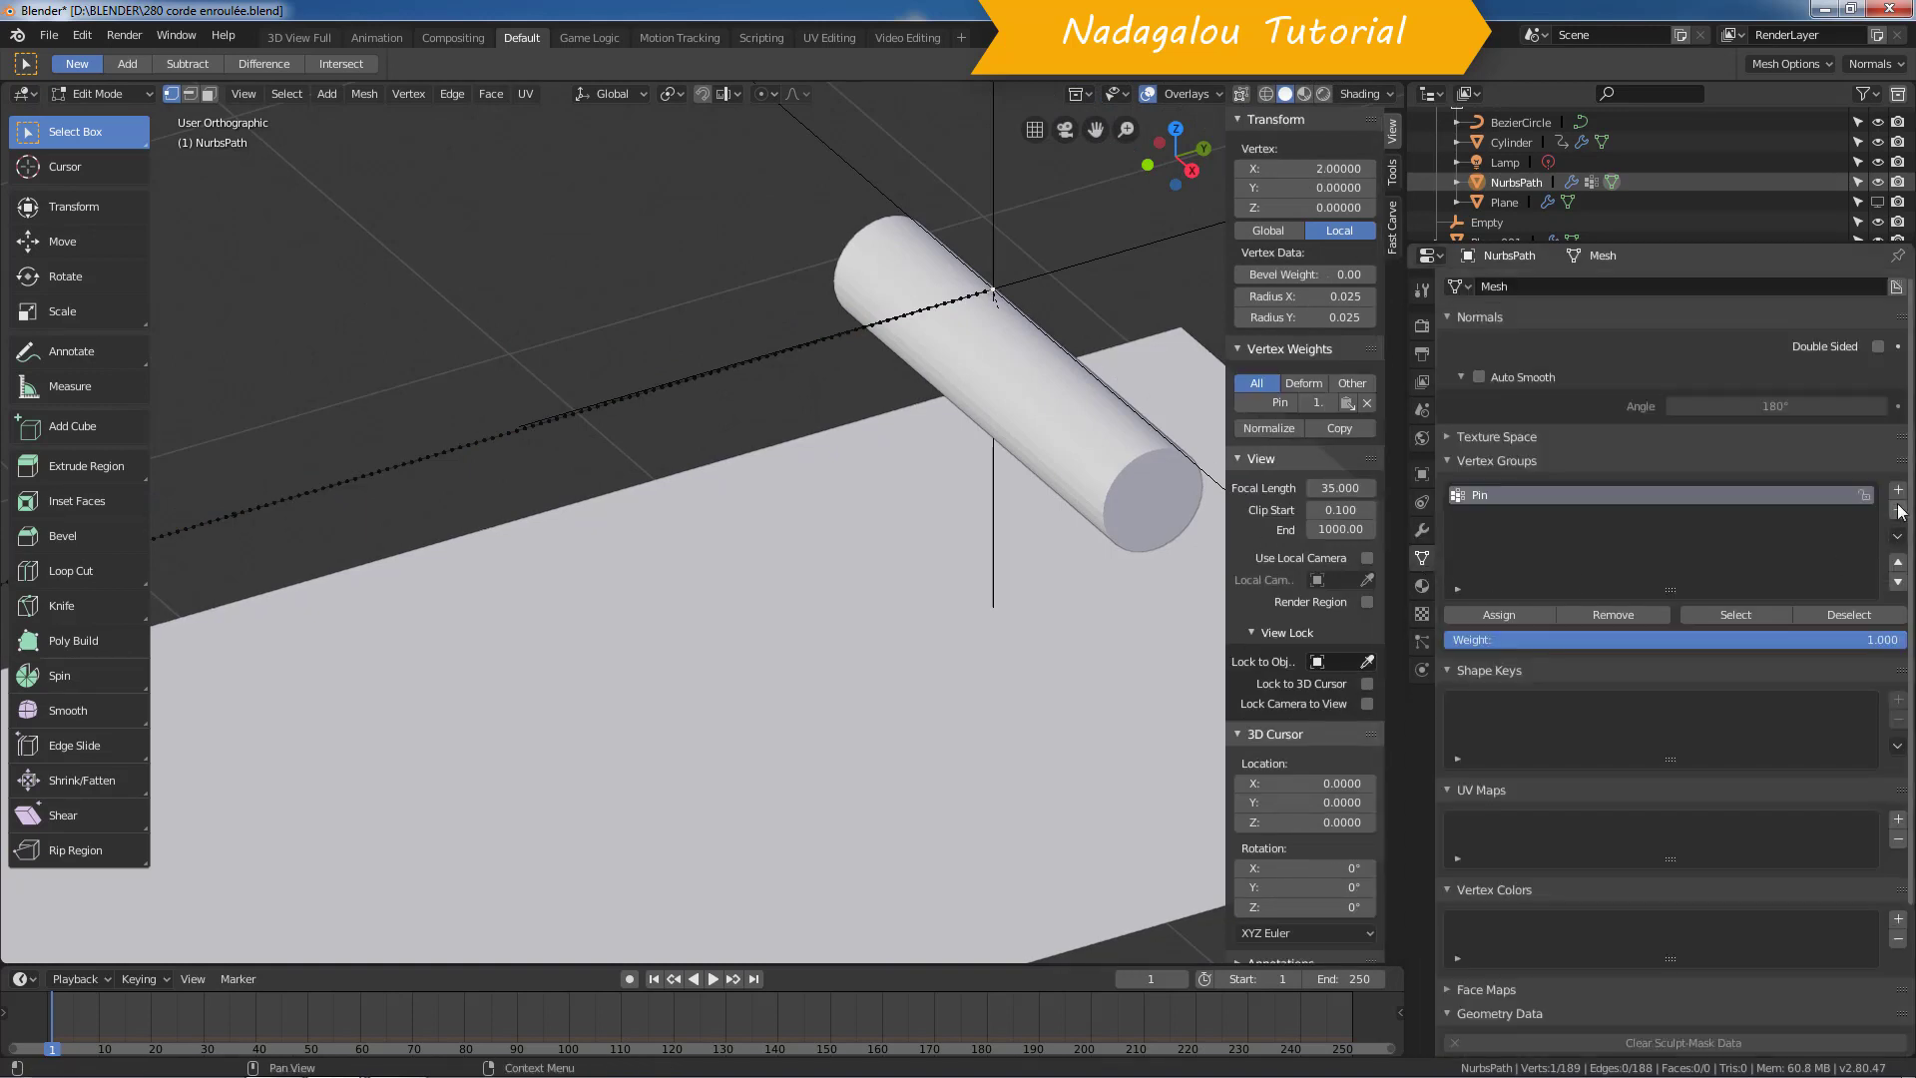
pyautogui.click(1541, 611)
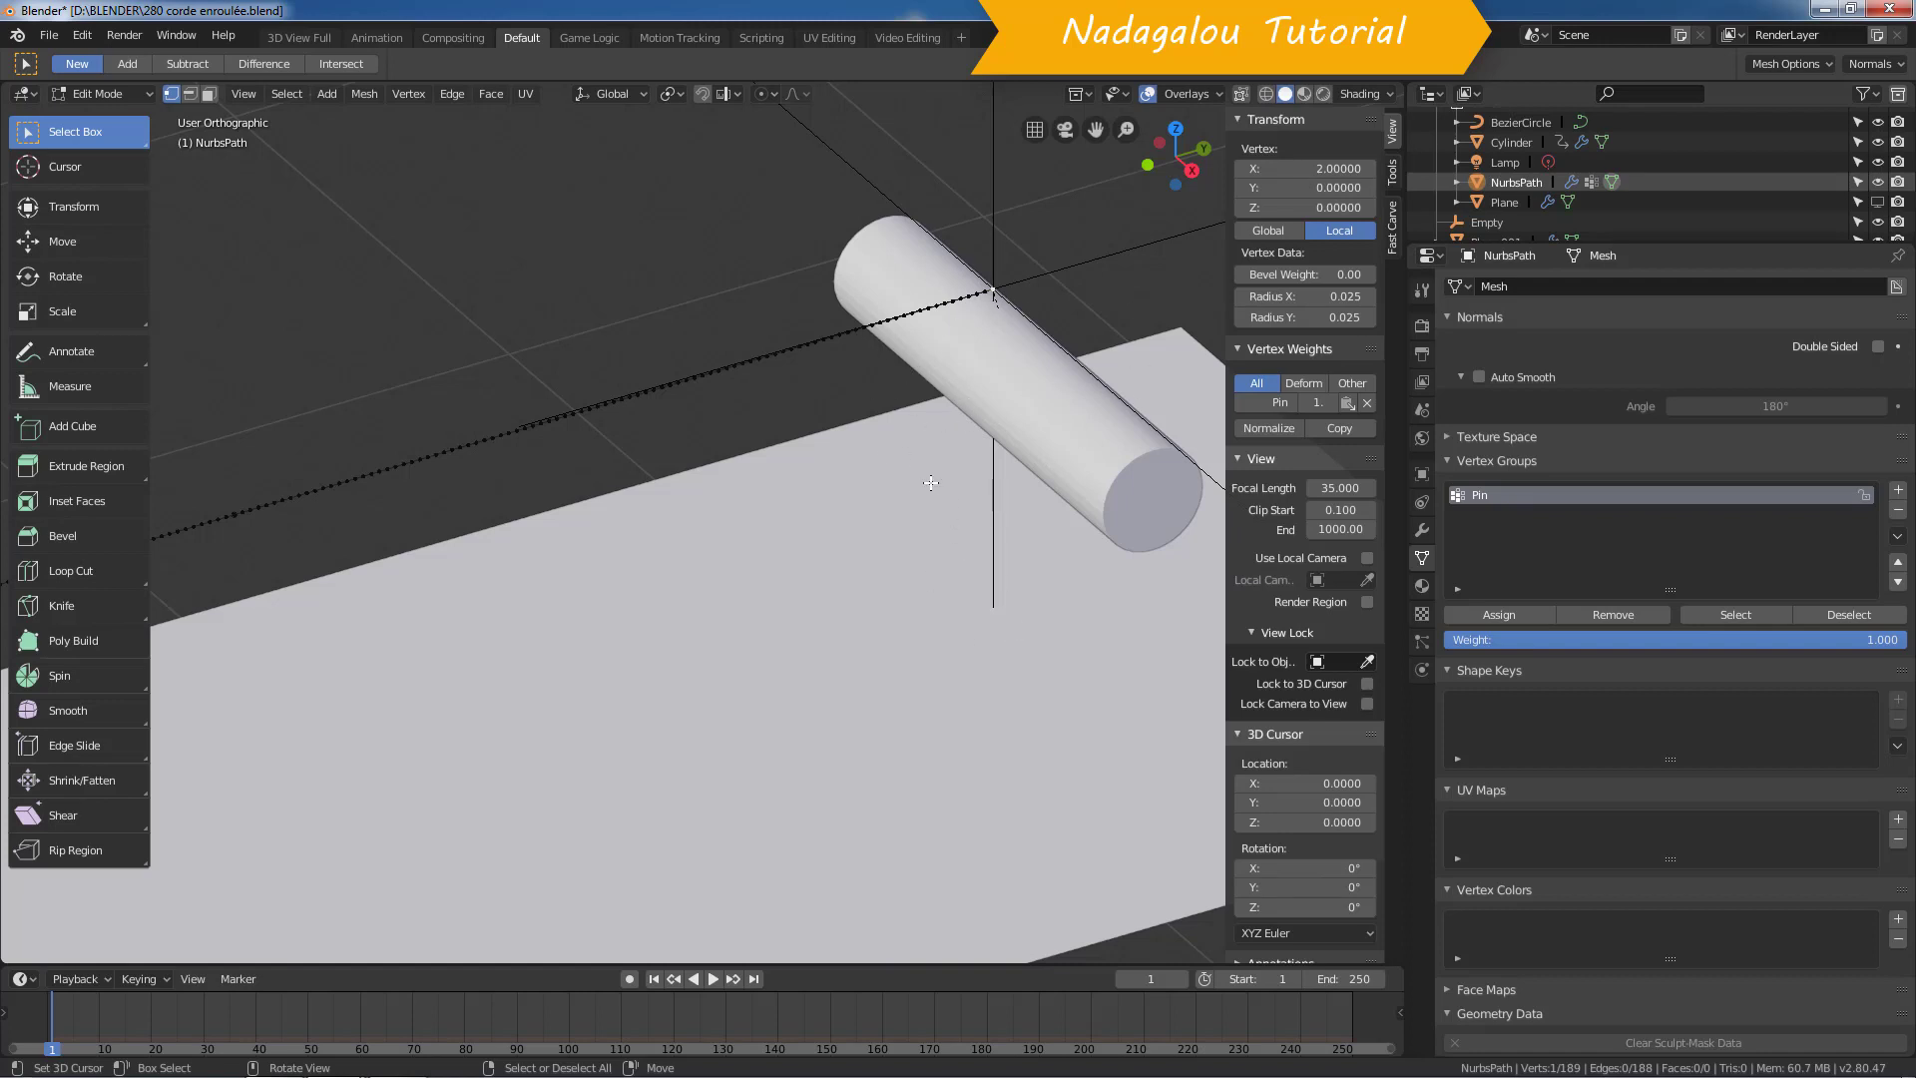
# Step: Show the rope's Physics settings back in Object Mode with the whole plane in view
pyautogui.click(1424, 671)
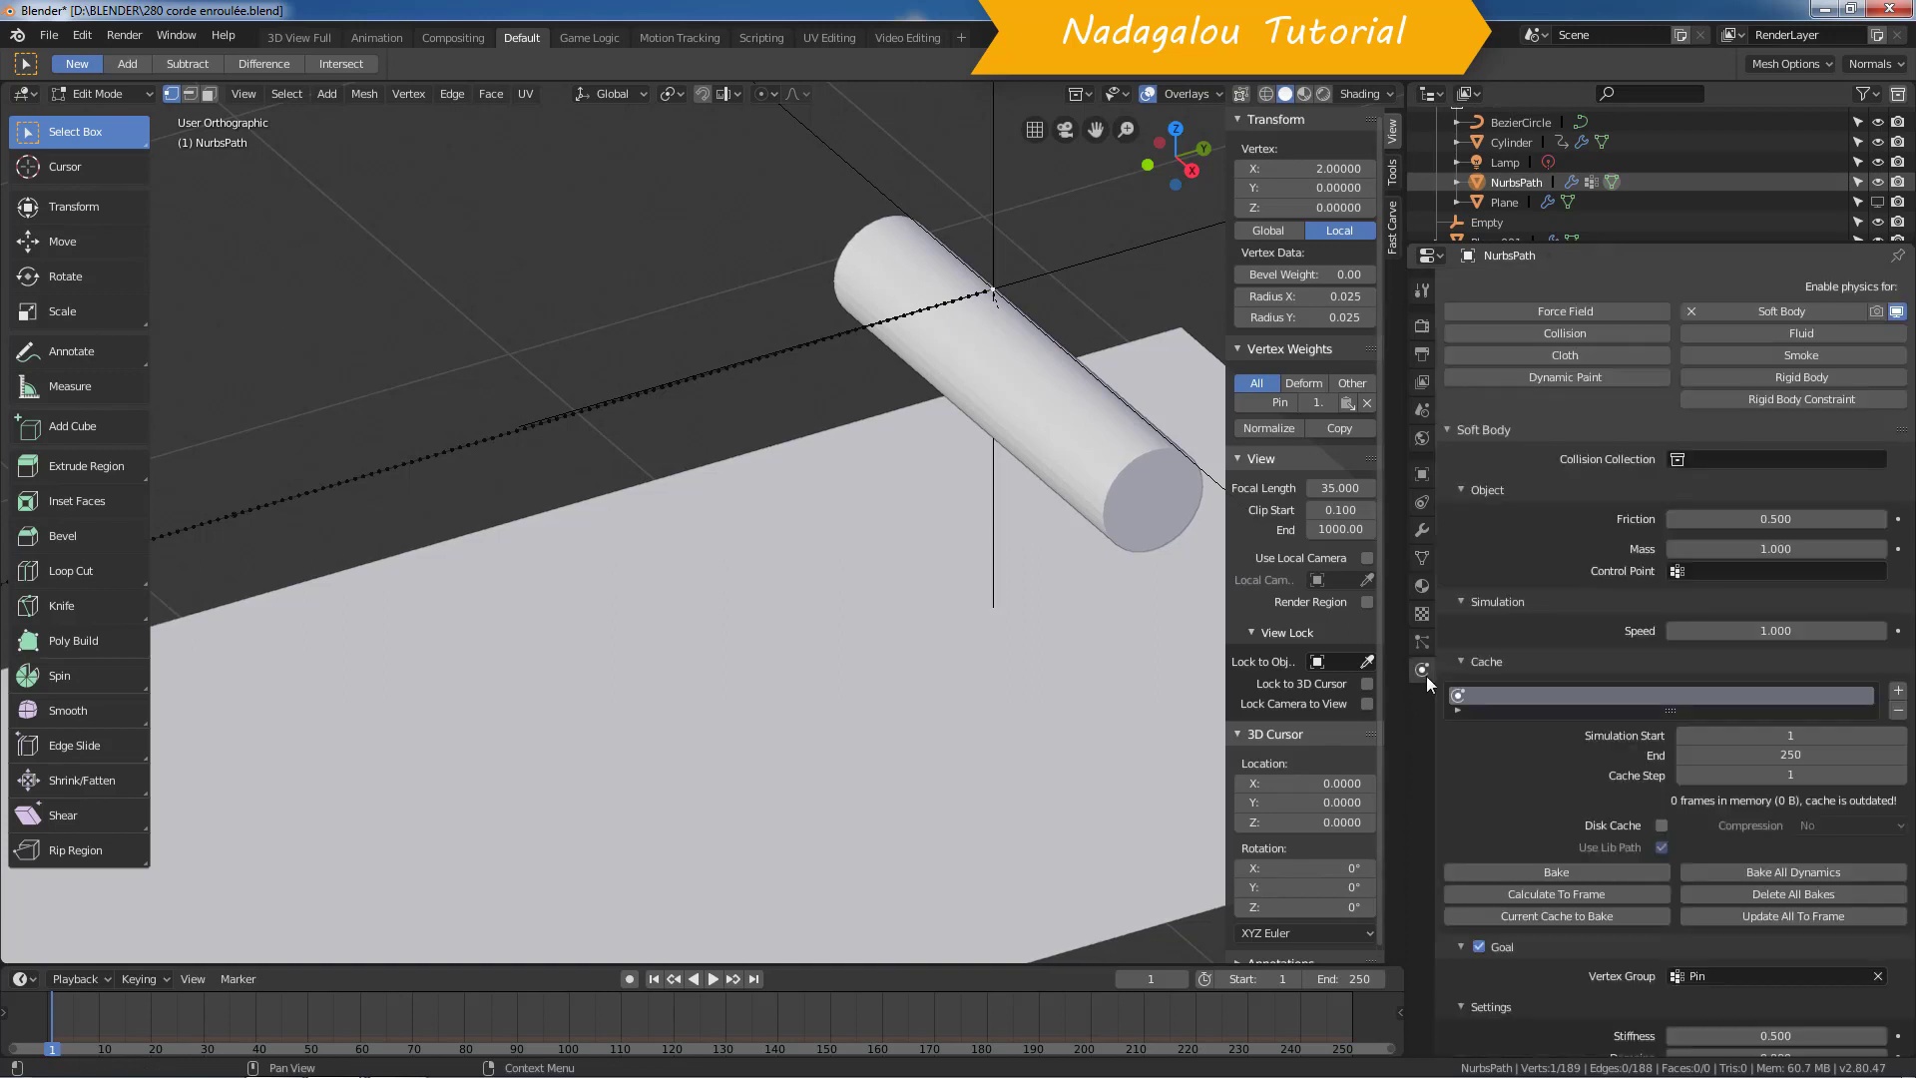
pyautogui.press('Tab')
pyautogui.moveTo(769, 399); pyautogui.dragTo(860, 457, button='middle')
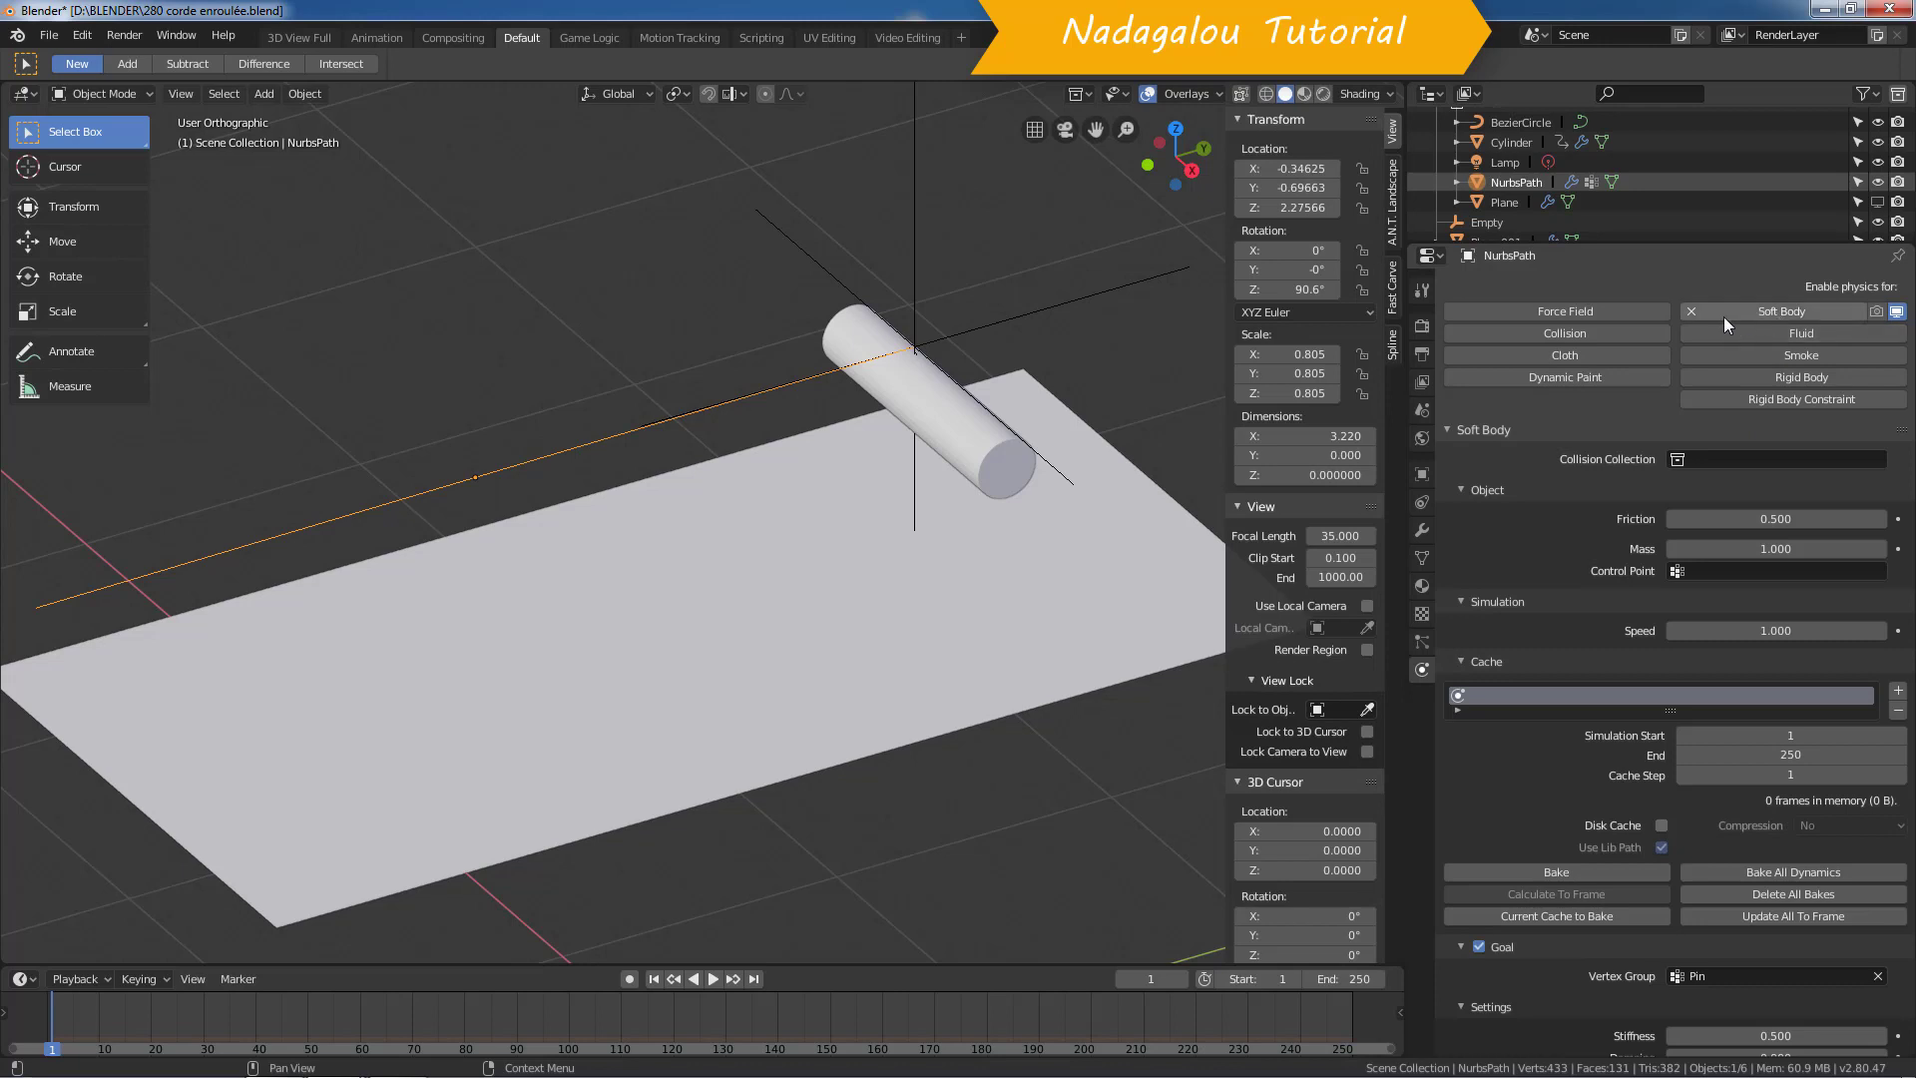
# Step: Review the soft body Goal and Self Collision settings with the Cache panel collapsed
pyautogui.scroll(-3, 1551, 703)
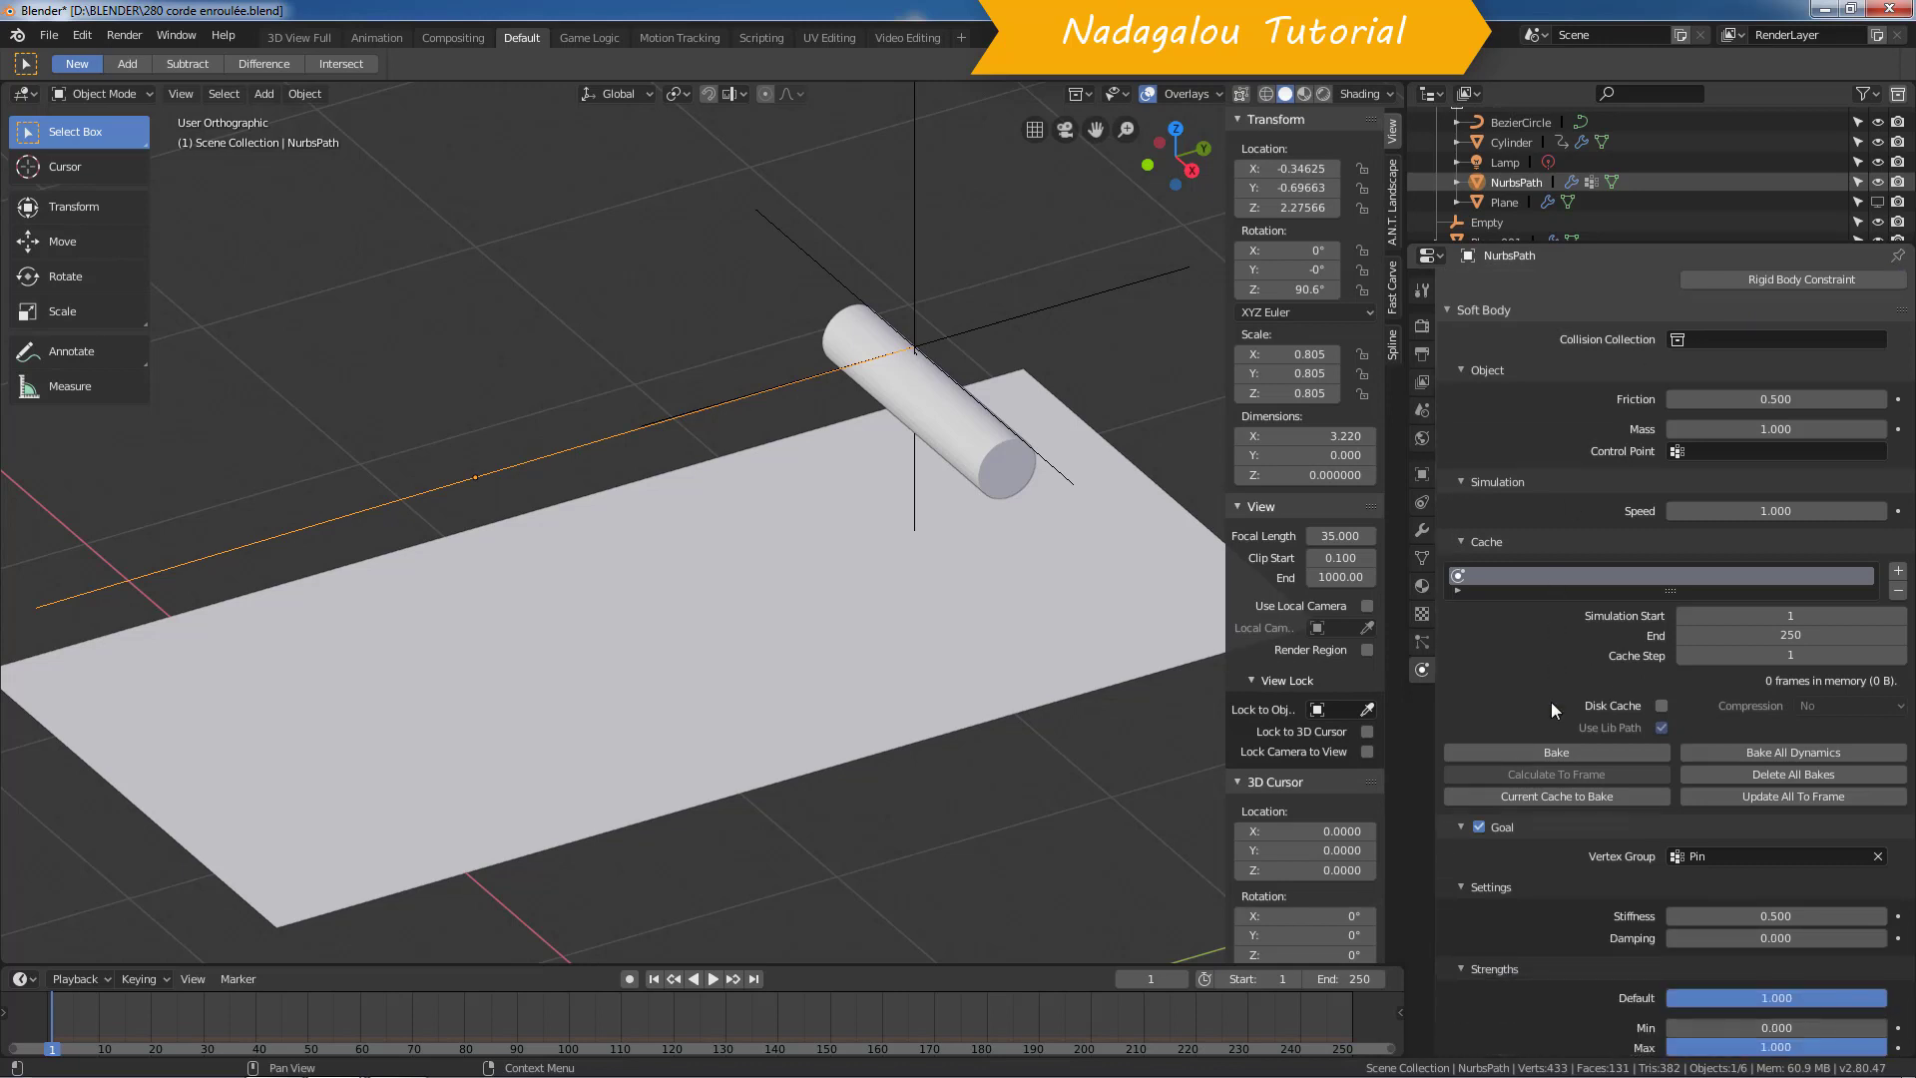
pyautogui.scroll(3, 1551, 703)
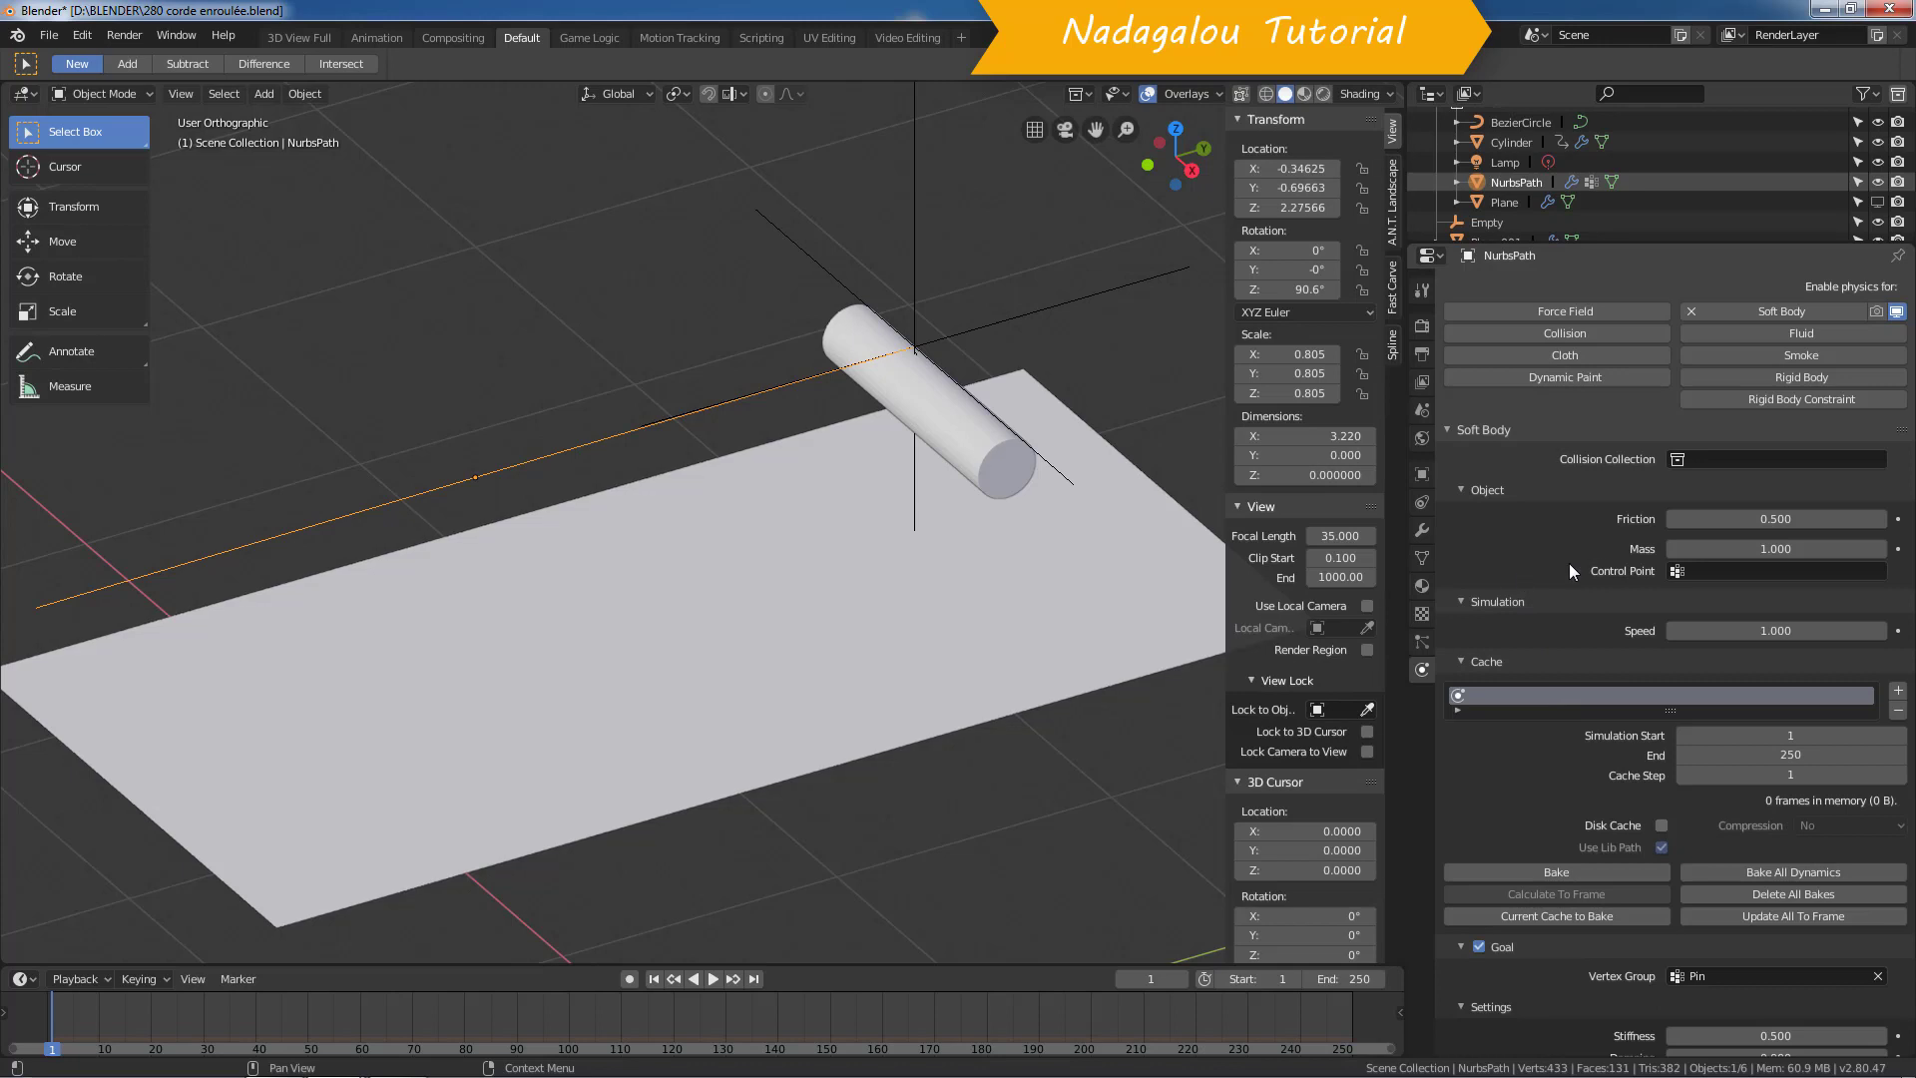
pyautogui.scroll(-2, 1569, 569)
pyautogui.scroll(-3, 1527, 602)
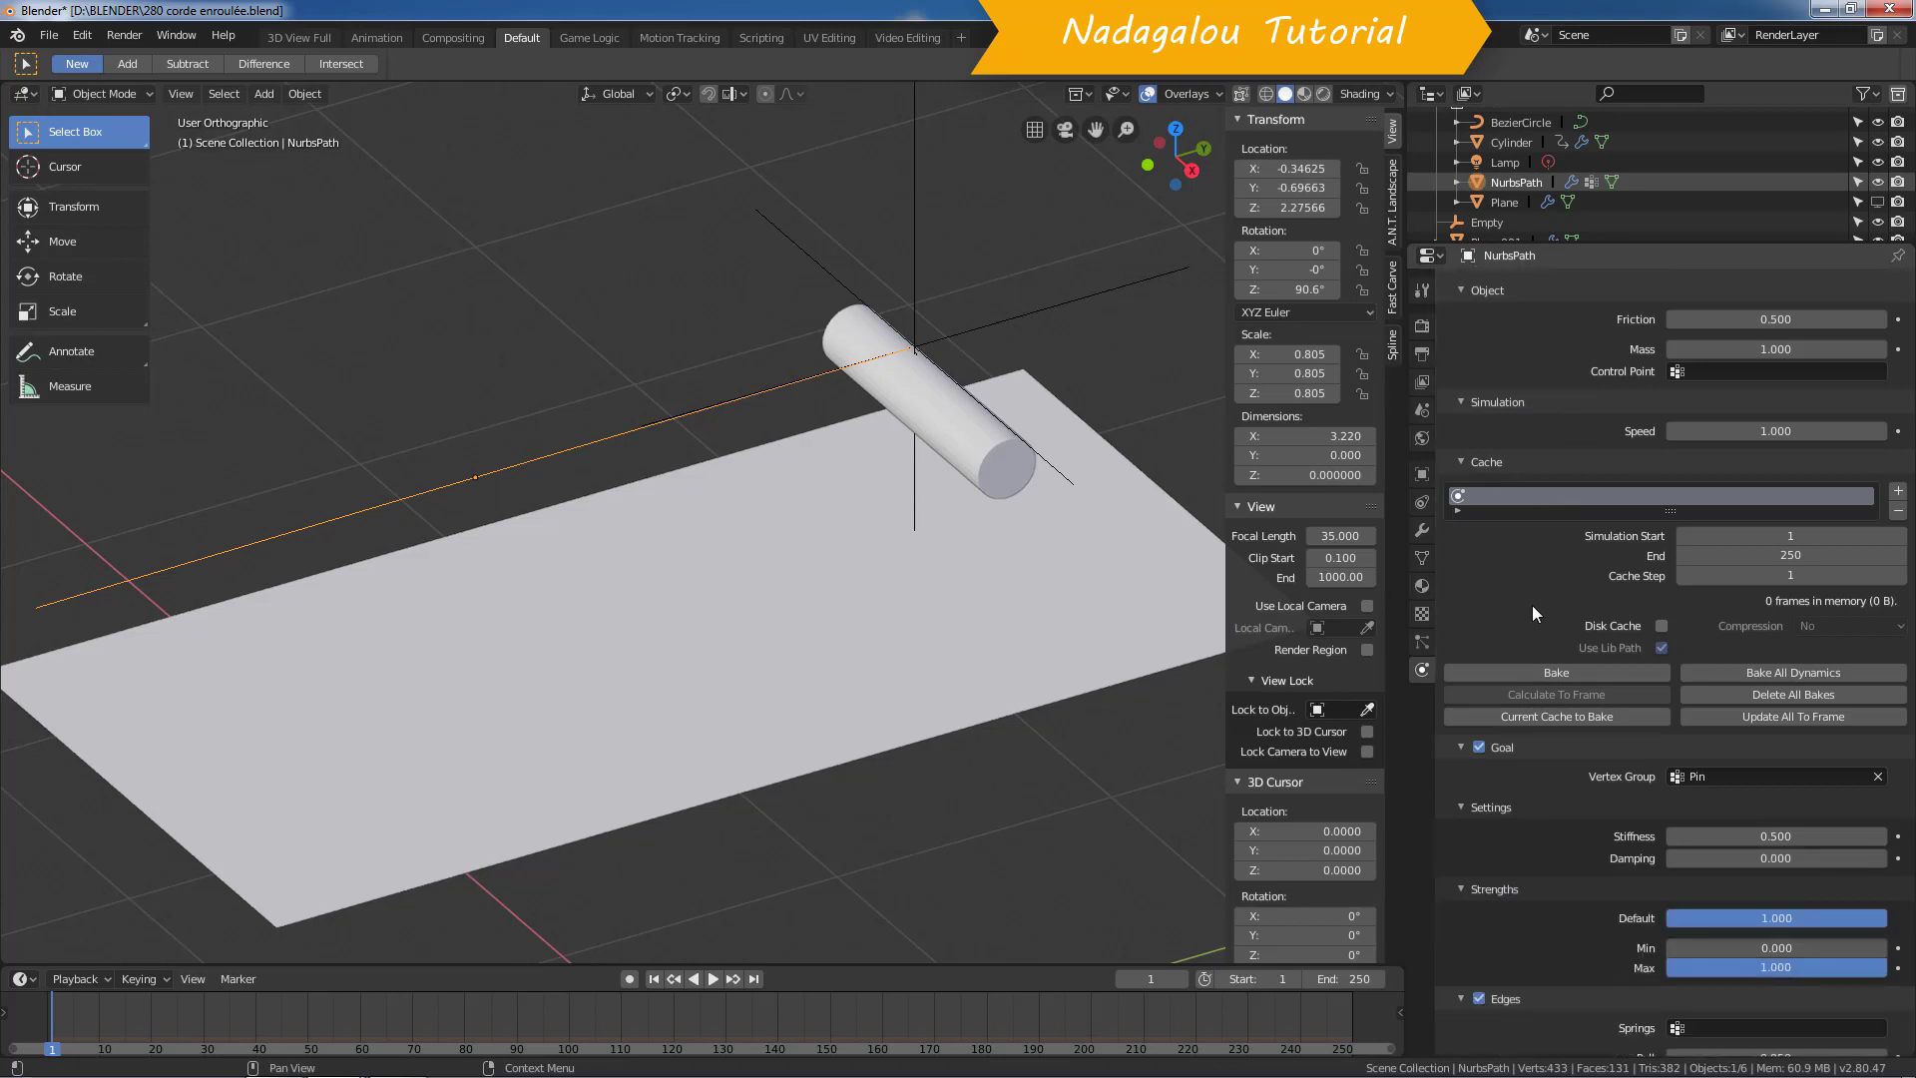
pyautogui.click(1461, 462)
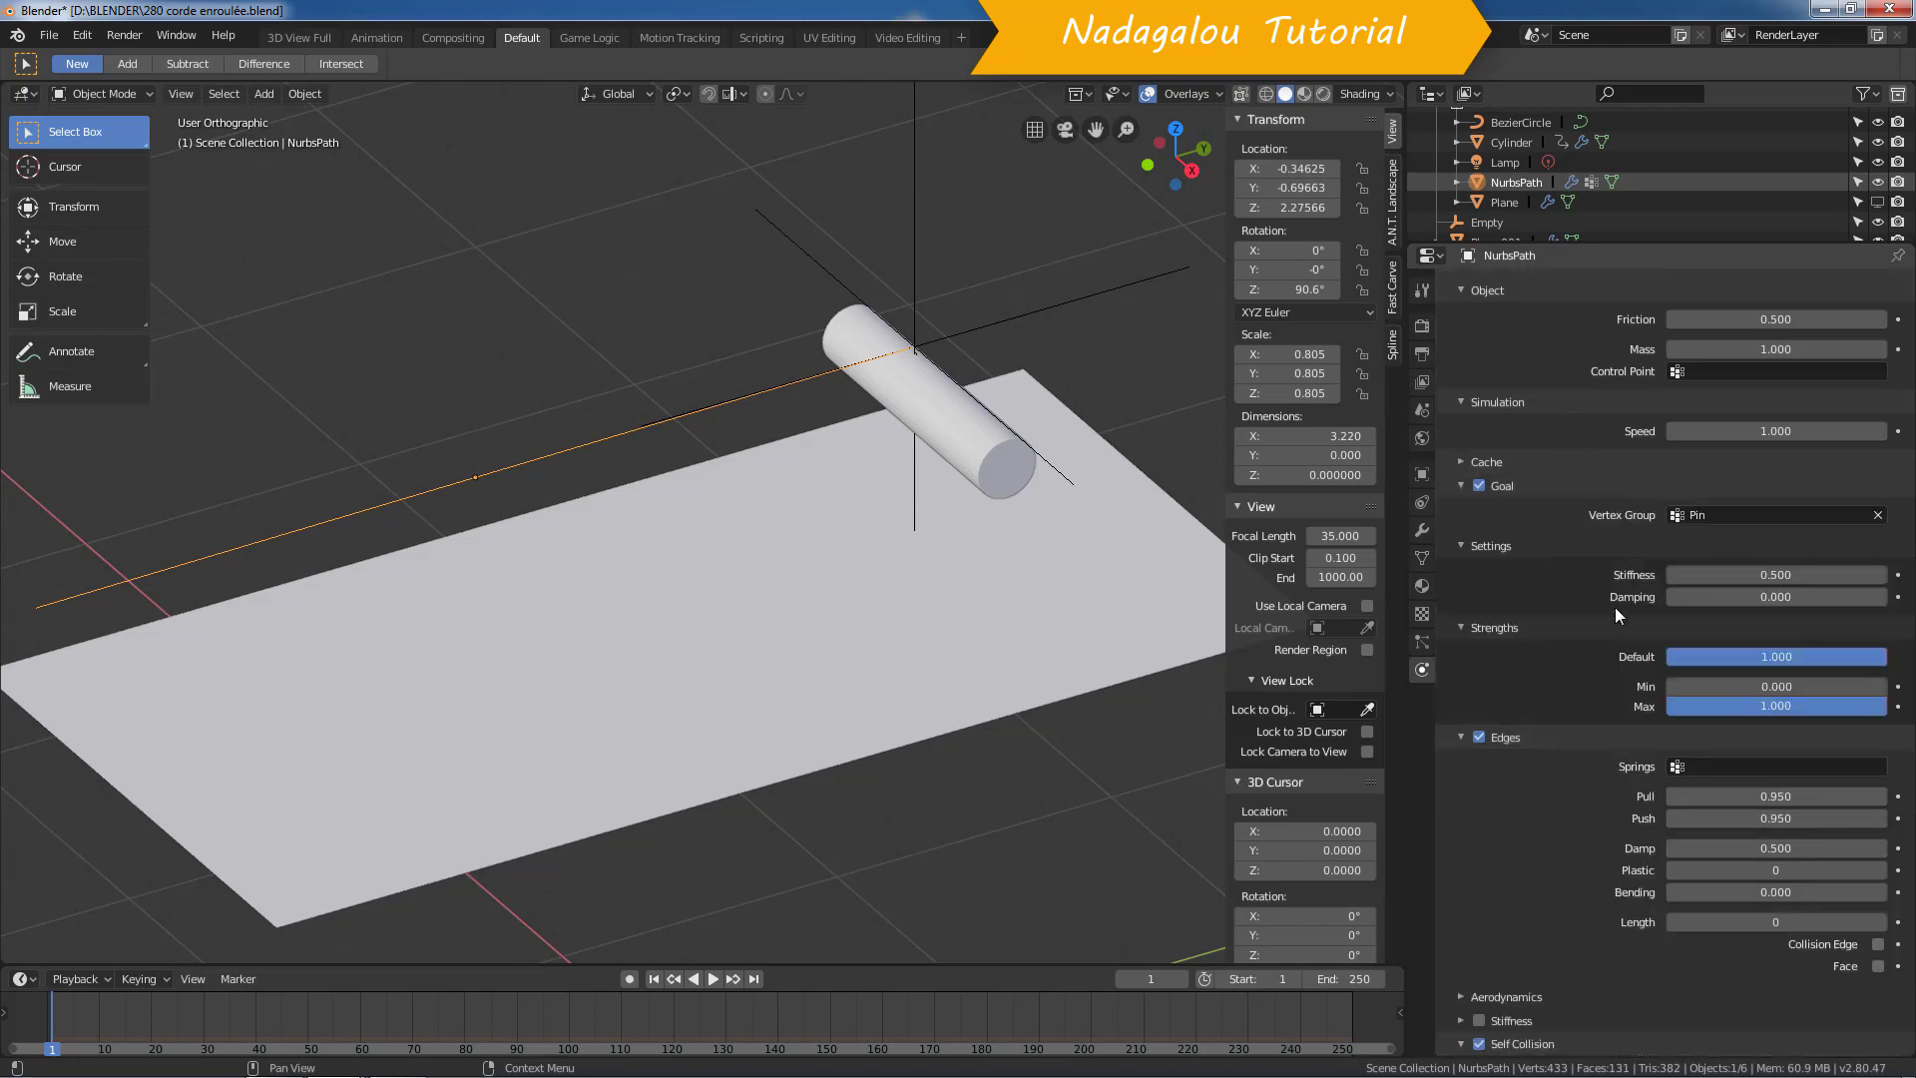
pyautogui.scroll(2, 1615, 607)
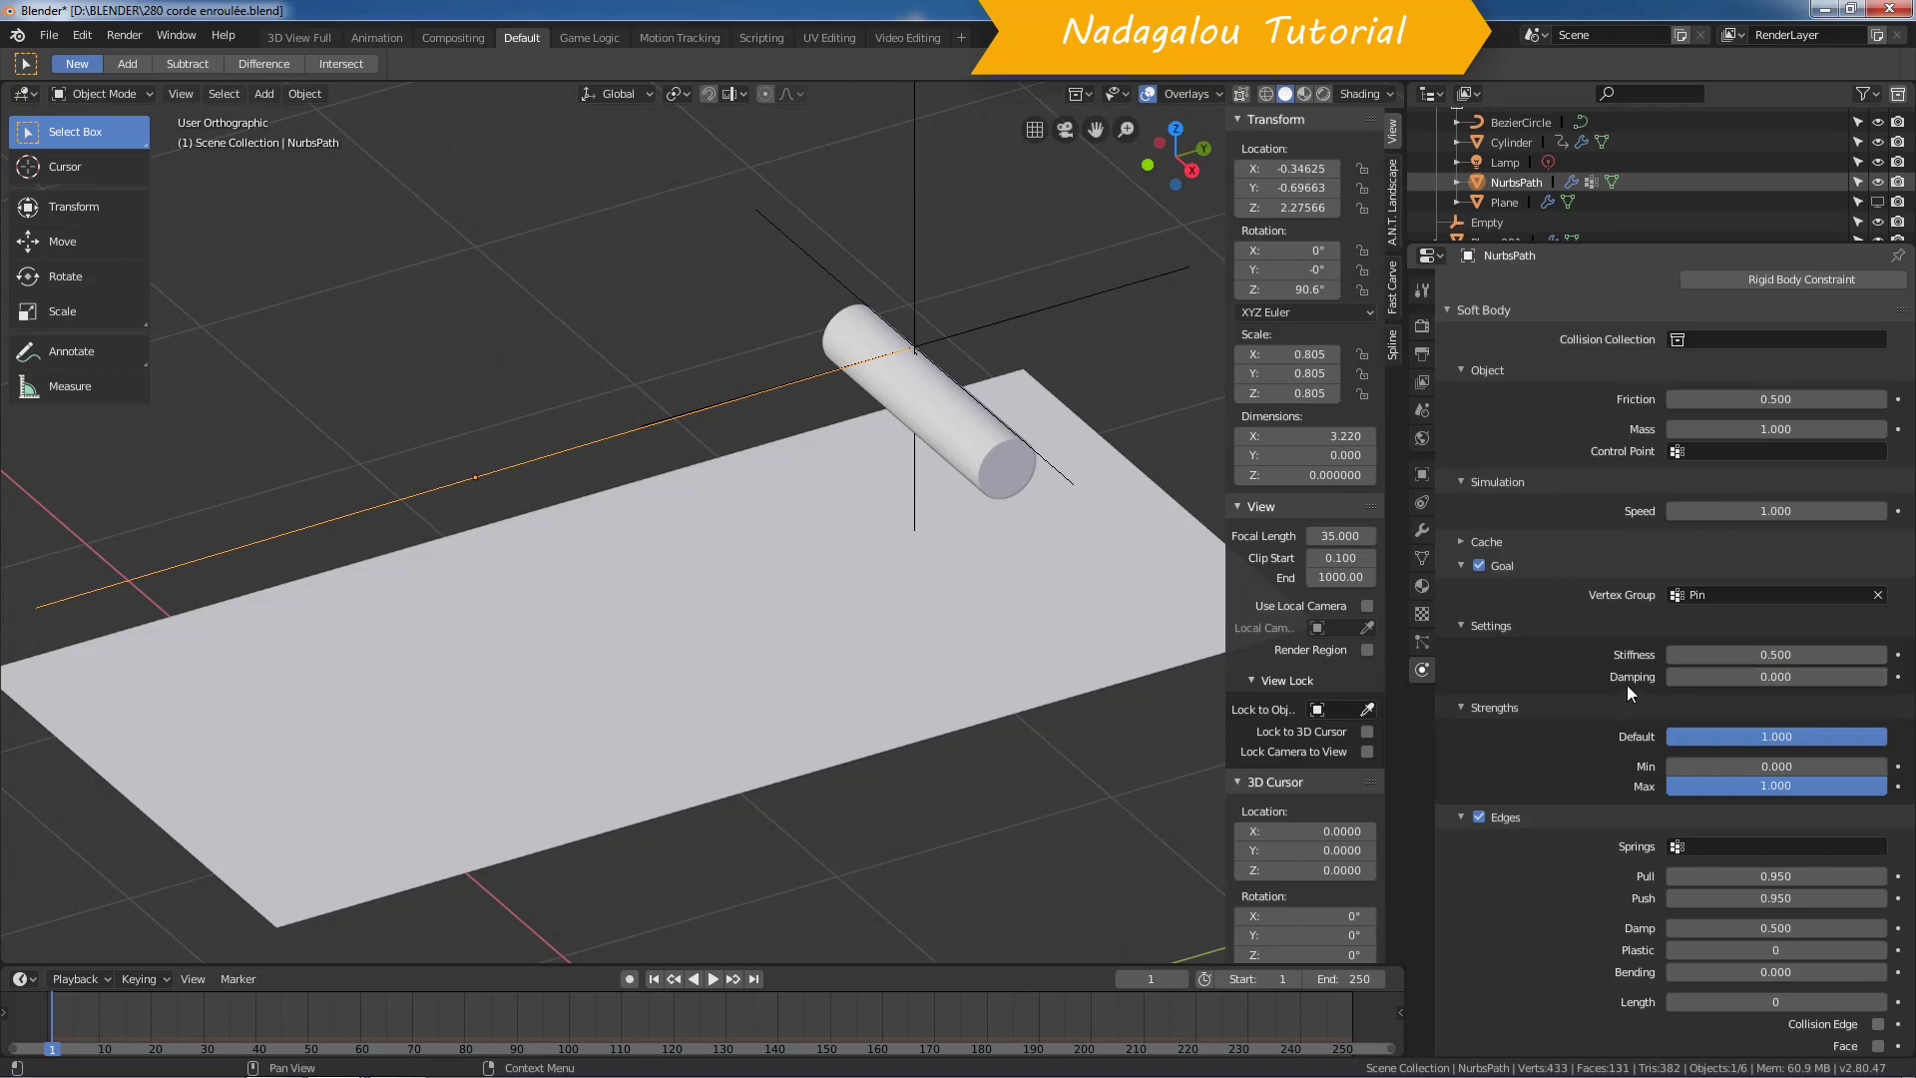
pyautogui.scroll(-2, 1517, 647)
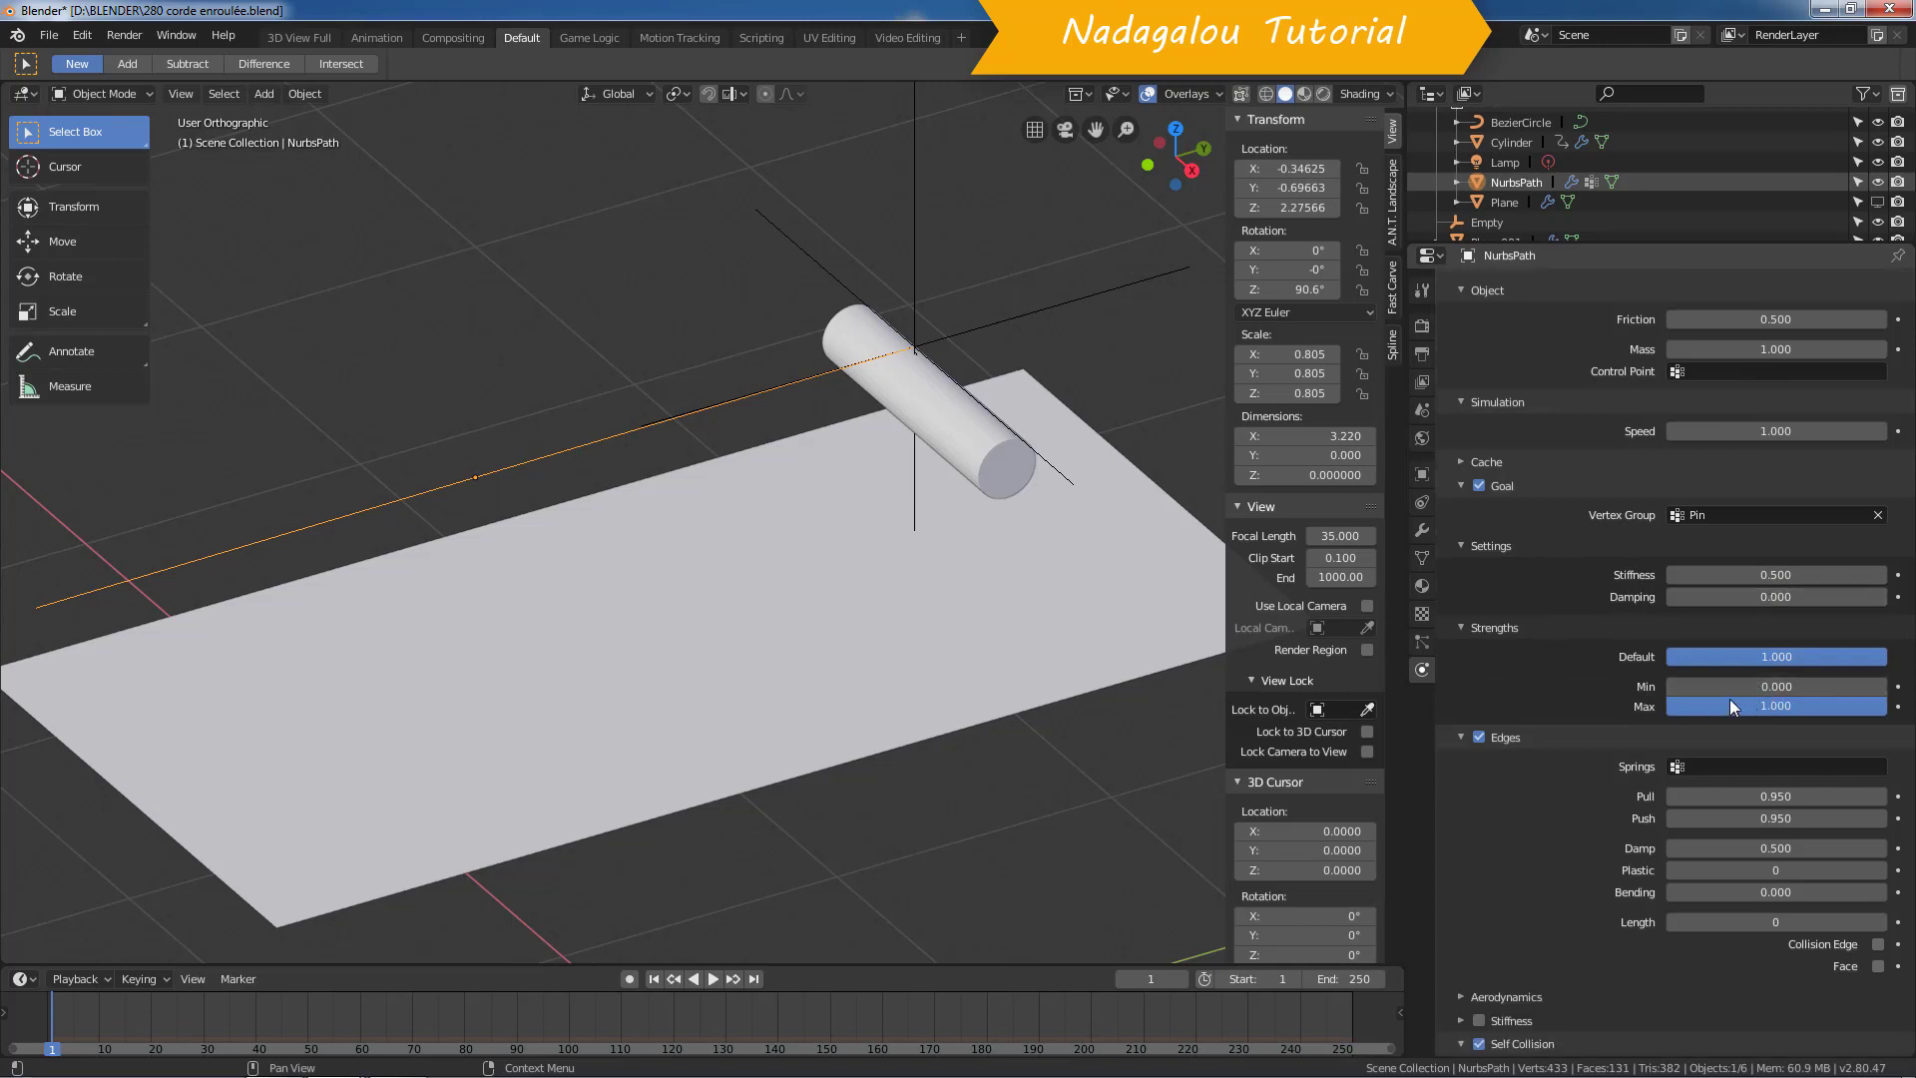
pyautogui.scroll(-2, 1579, 671)
pyautogui.scroll(-2, 1489, 599)
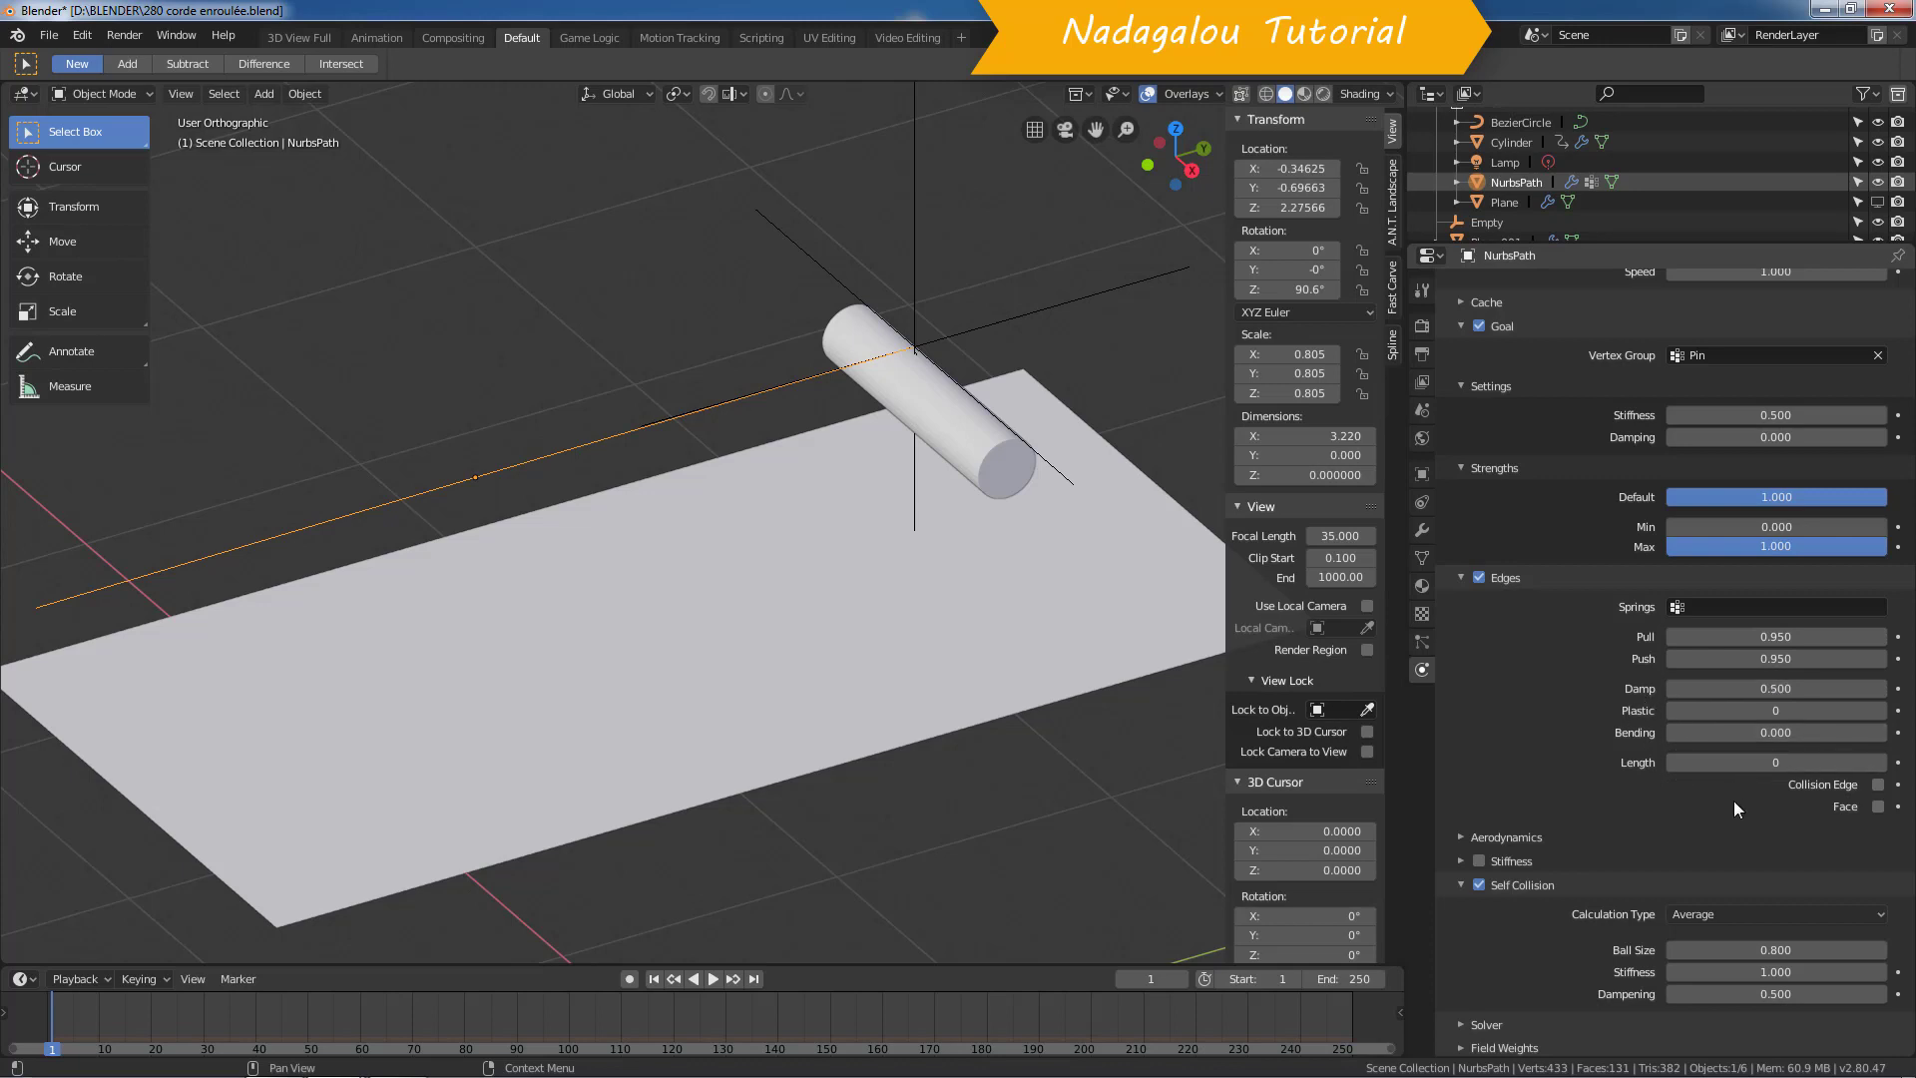
pyautogui.scroll(-1, 1607, 768)
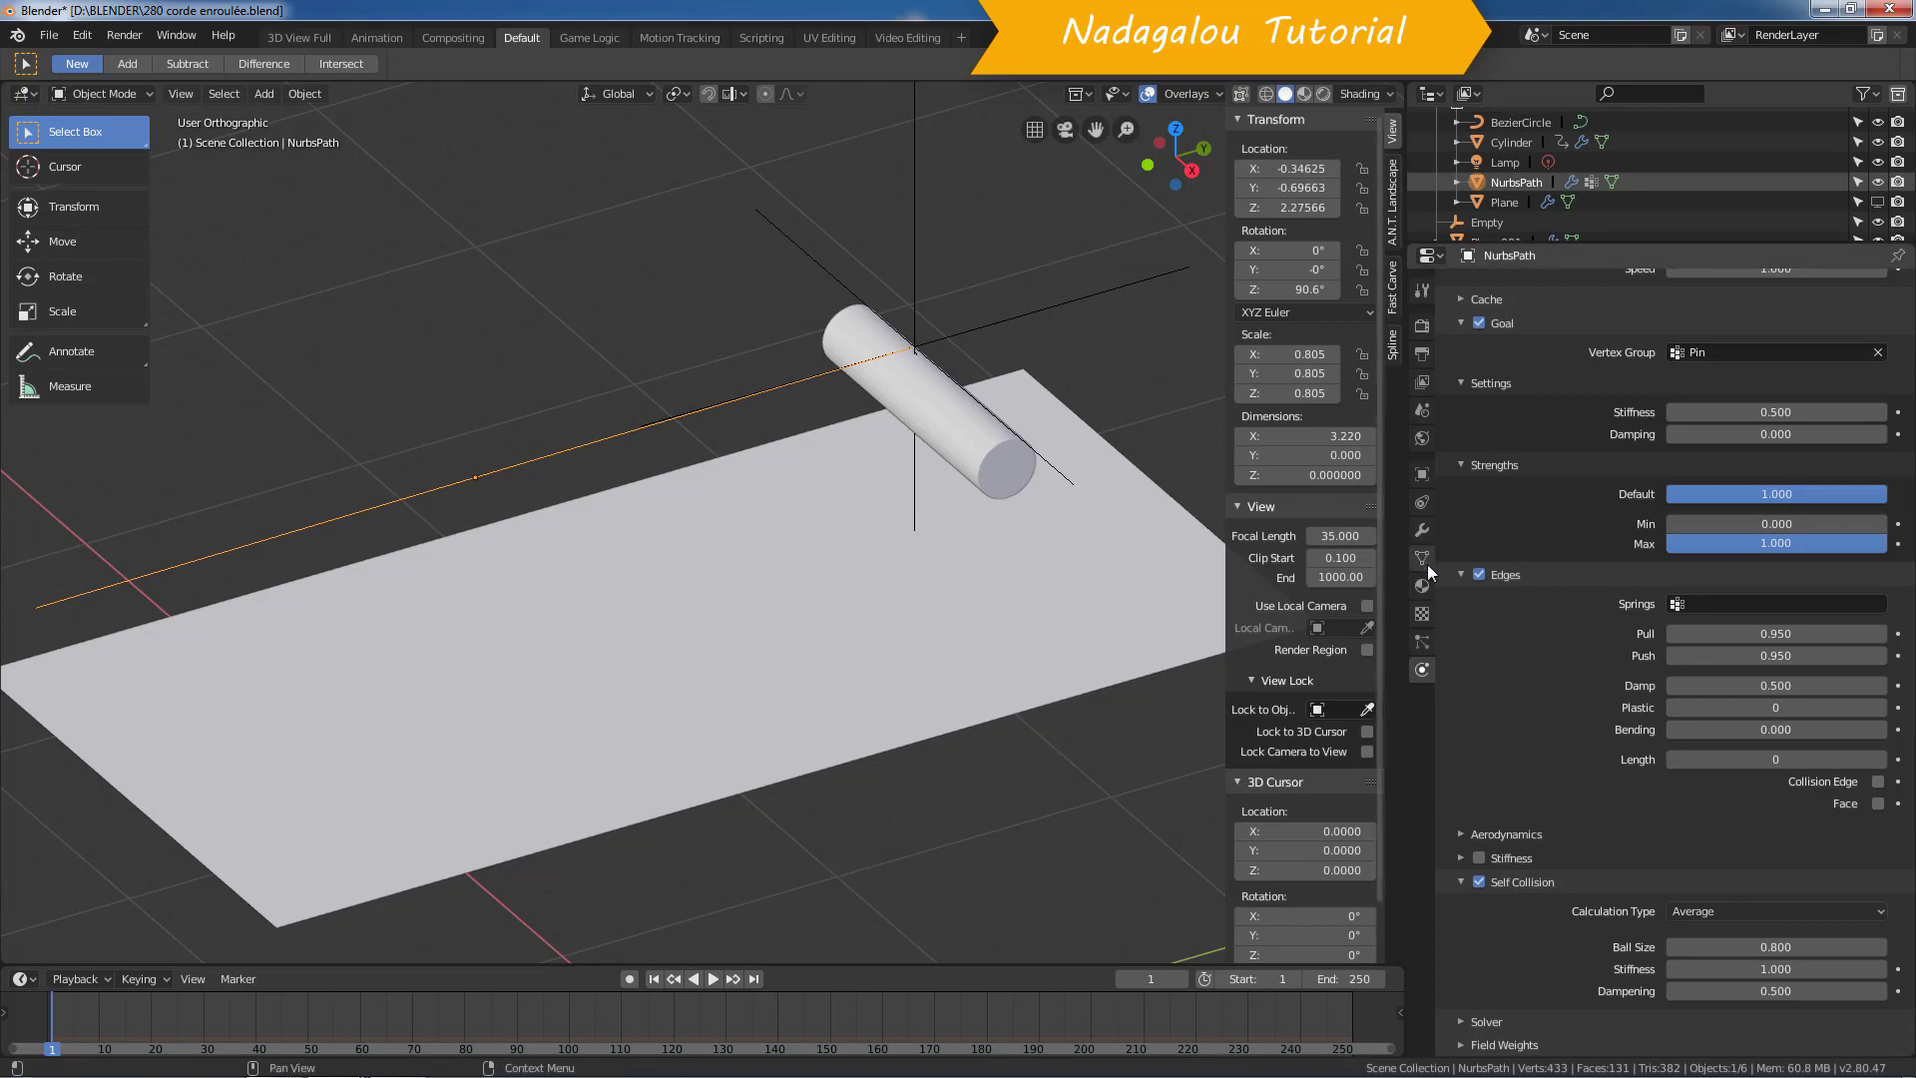
# Step: Re-enable the Skin modifier's viewport display and edit the rope in wireframe
pyautogui.click(1420, 534)
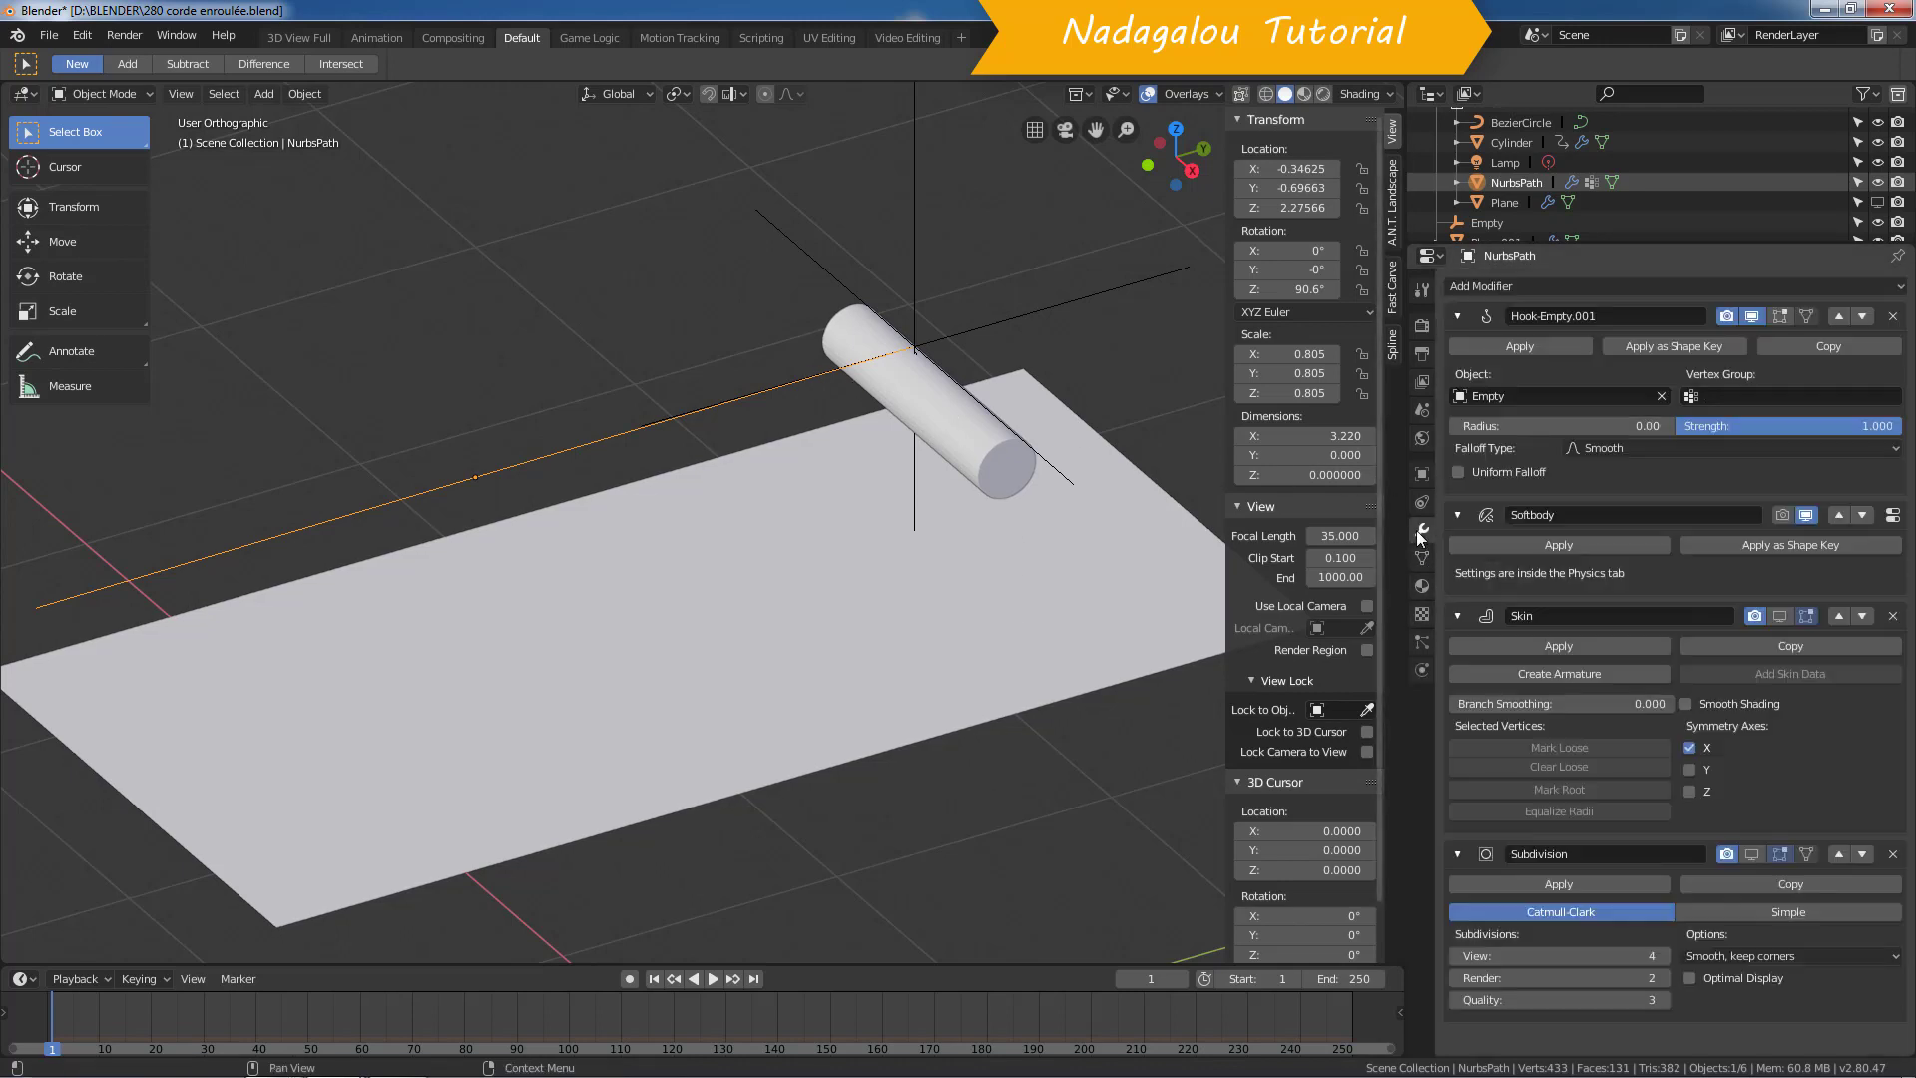
pyautogui.click(1778, 616)
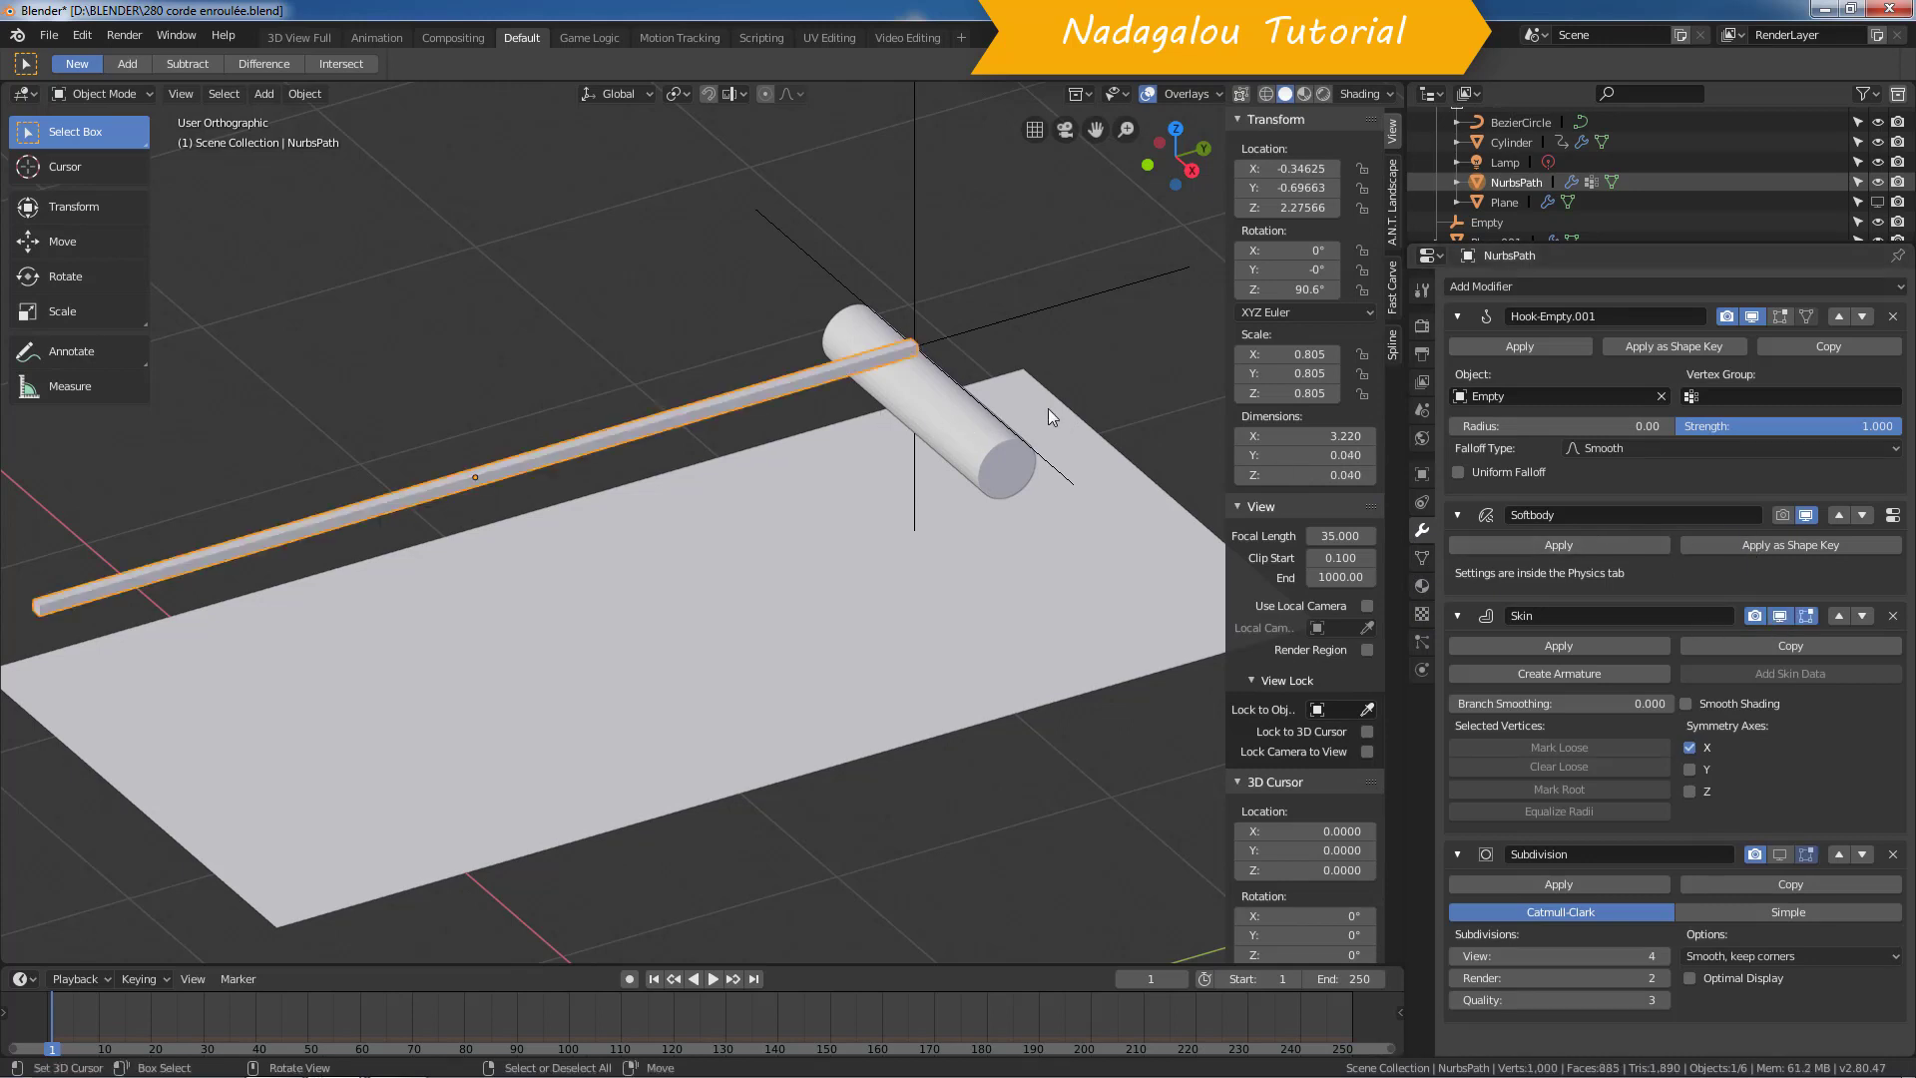
pyautogui.press('Tab')
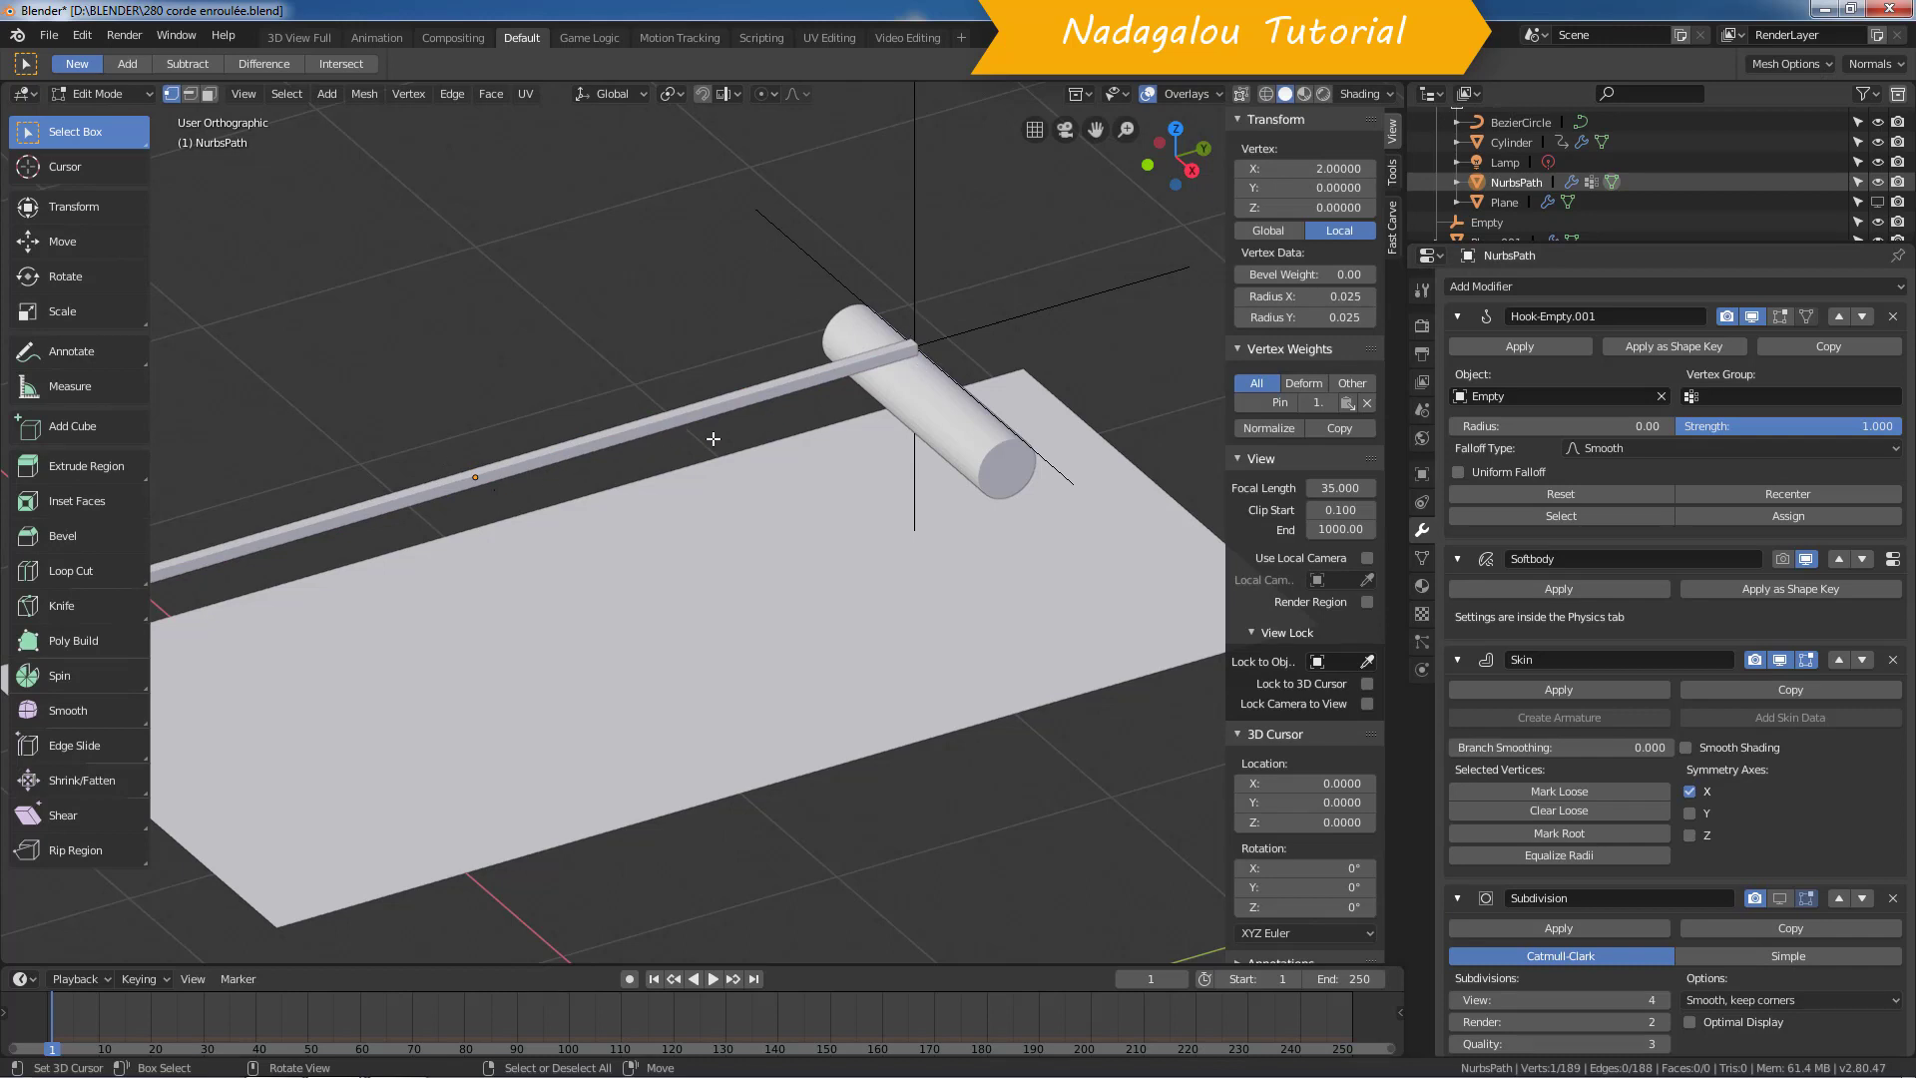
pyautogui.click(1265, 92)
# Step: Set all rope points' radius to 0.25 and view the result in solid Object Mode
pyautogui.press('a')
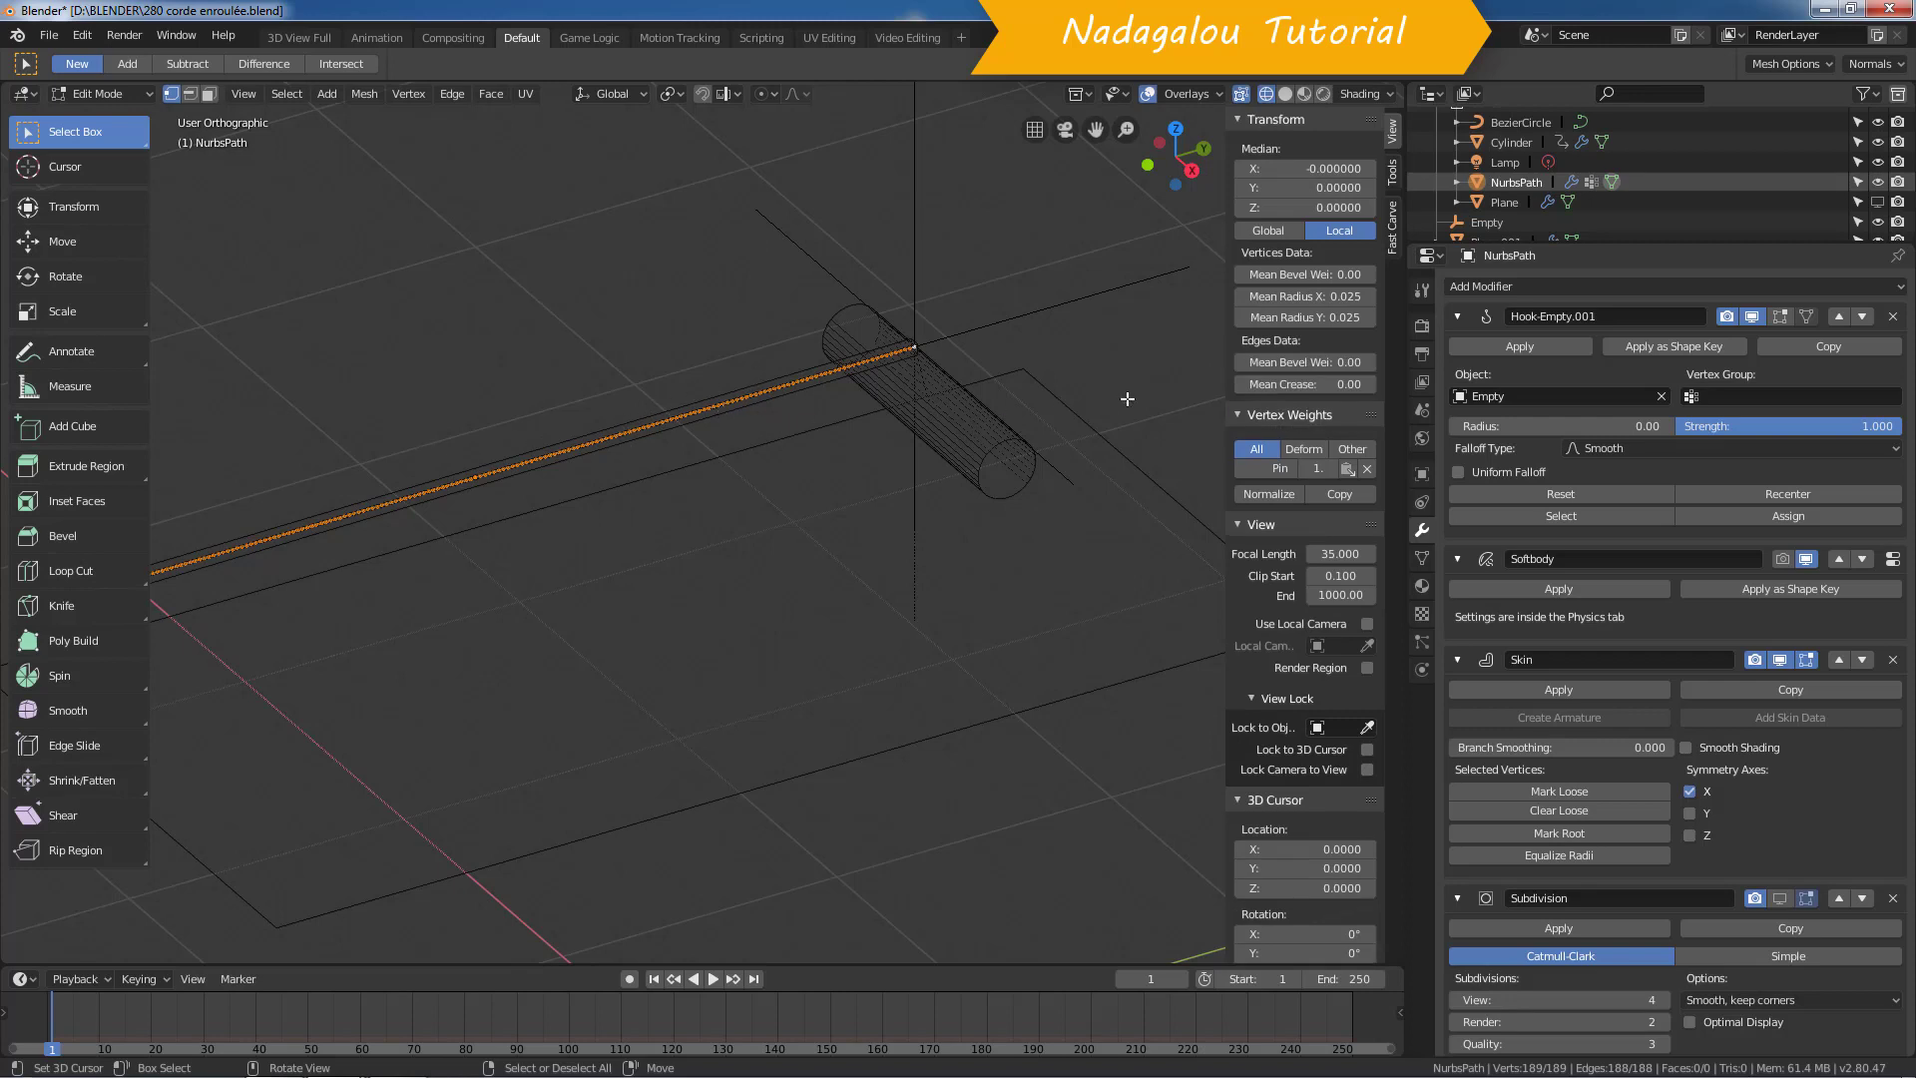
pyautogui.moveTo(1298, 297); pyautogui.dragTo(1298, 317)
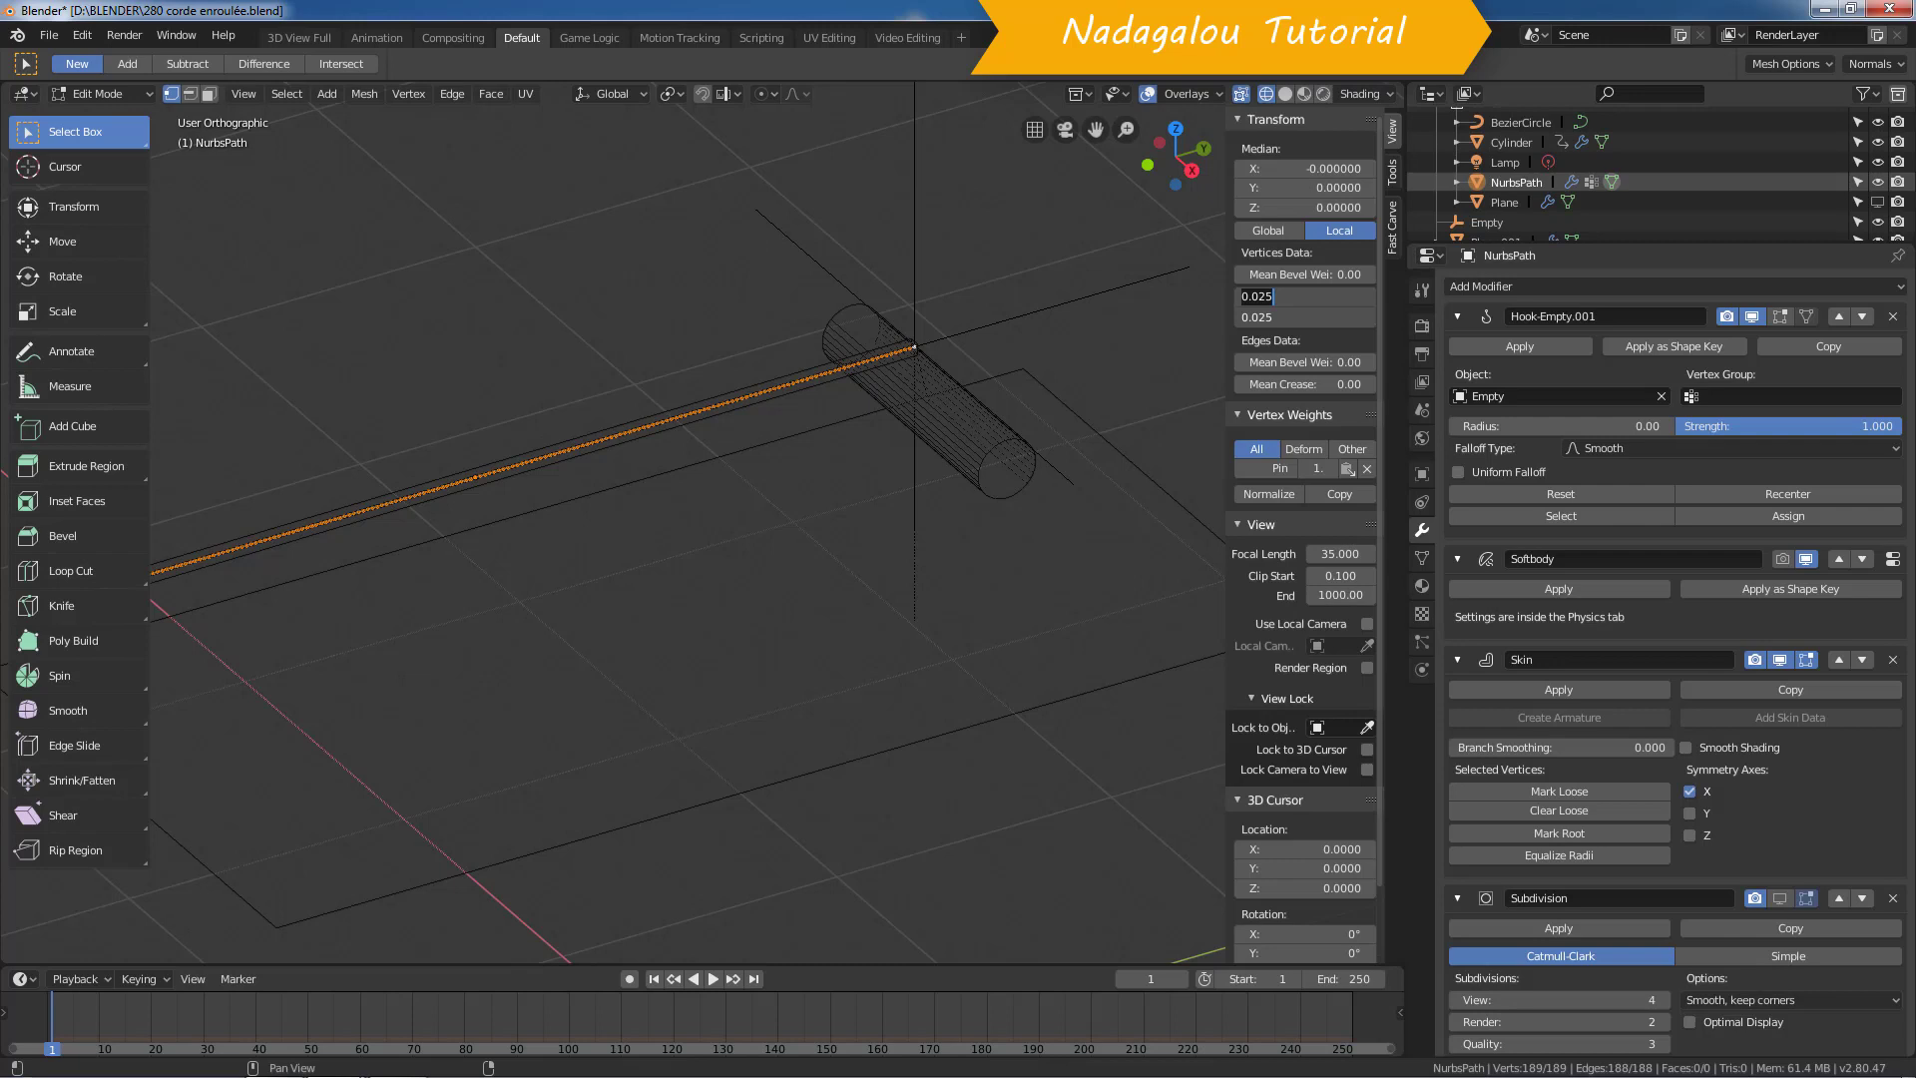
pyautogui.press('BackSpace')
pyautogui.press('BackSpace')
pyautogui.press('BackSpace')
pyautogui.write('0.25')
pyautogui.press('Return')
pyautogui.press('Tab')
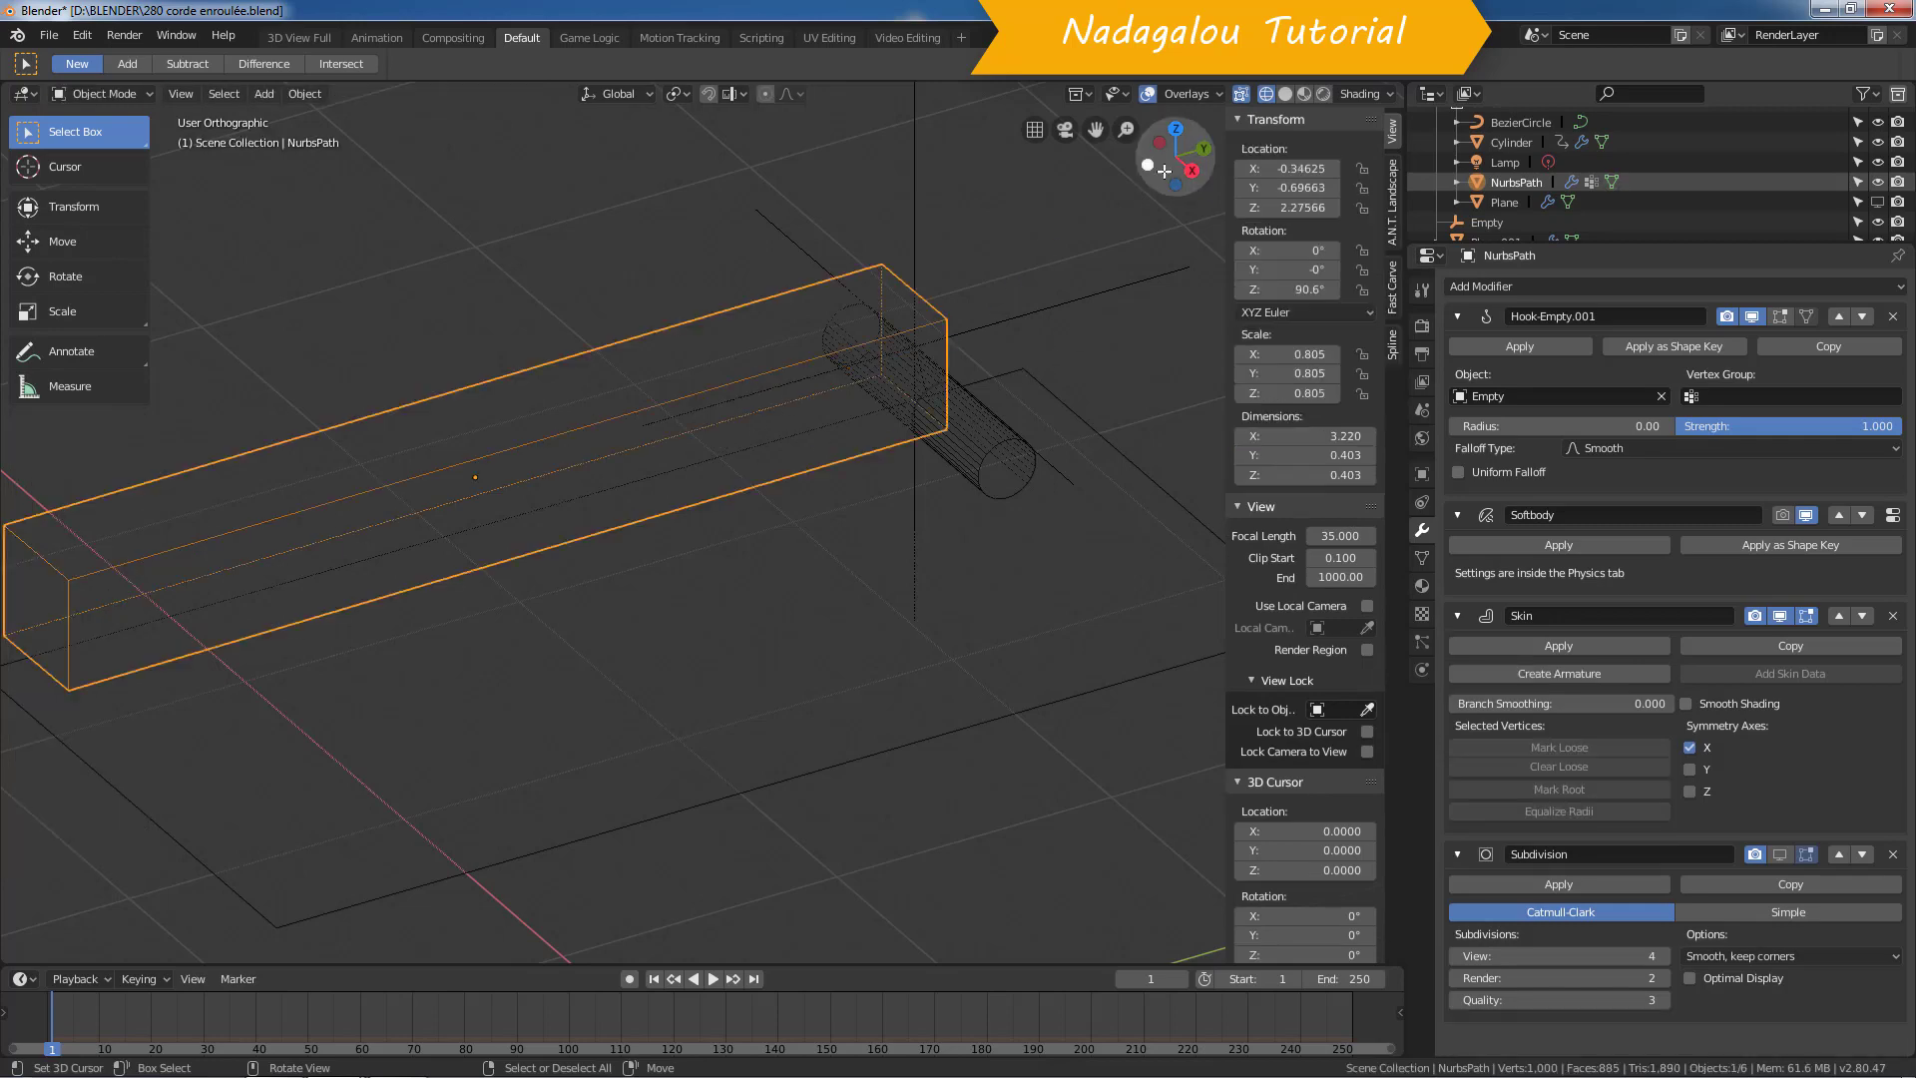
pyautogui.click(1286, 93)
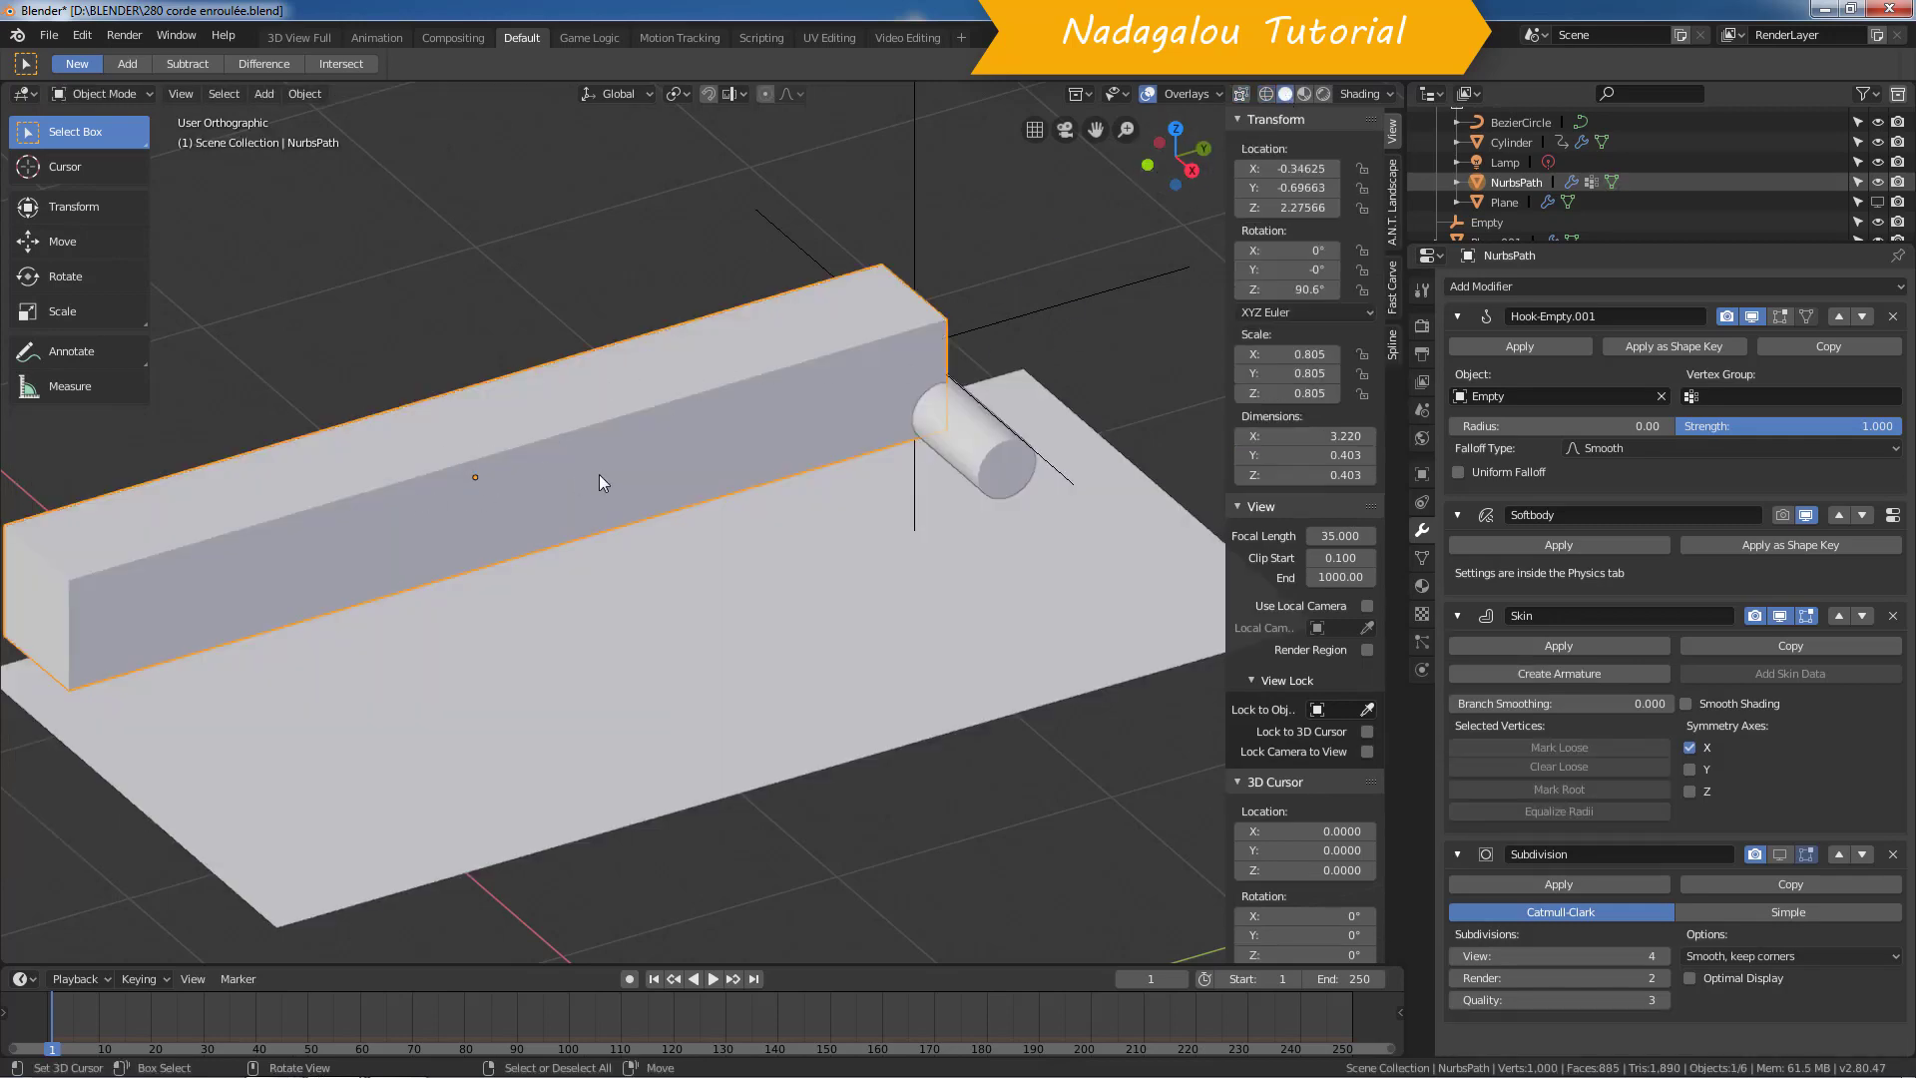
# Step: Reduce all rope points' radius to 0.025 and return to solid Object Mode
pyautogui.press('Tab')
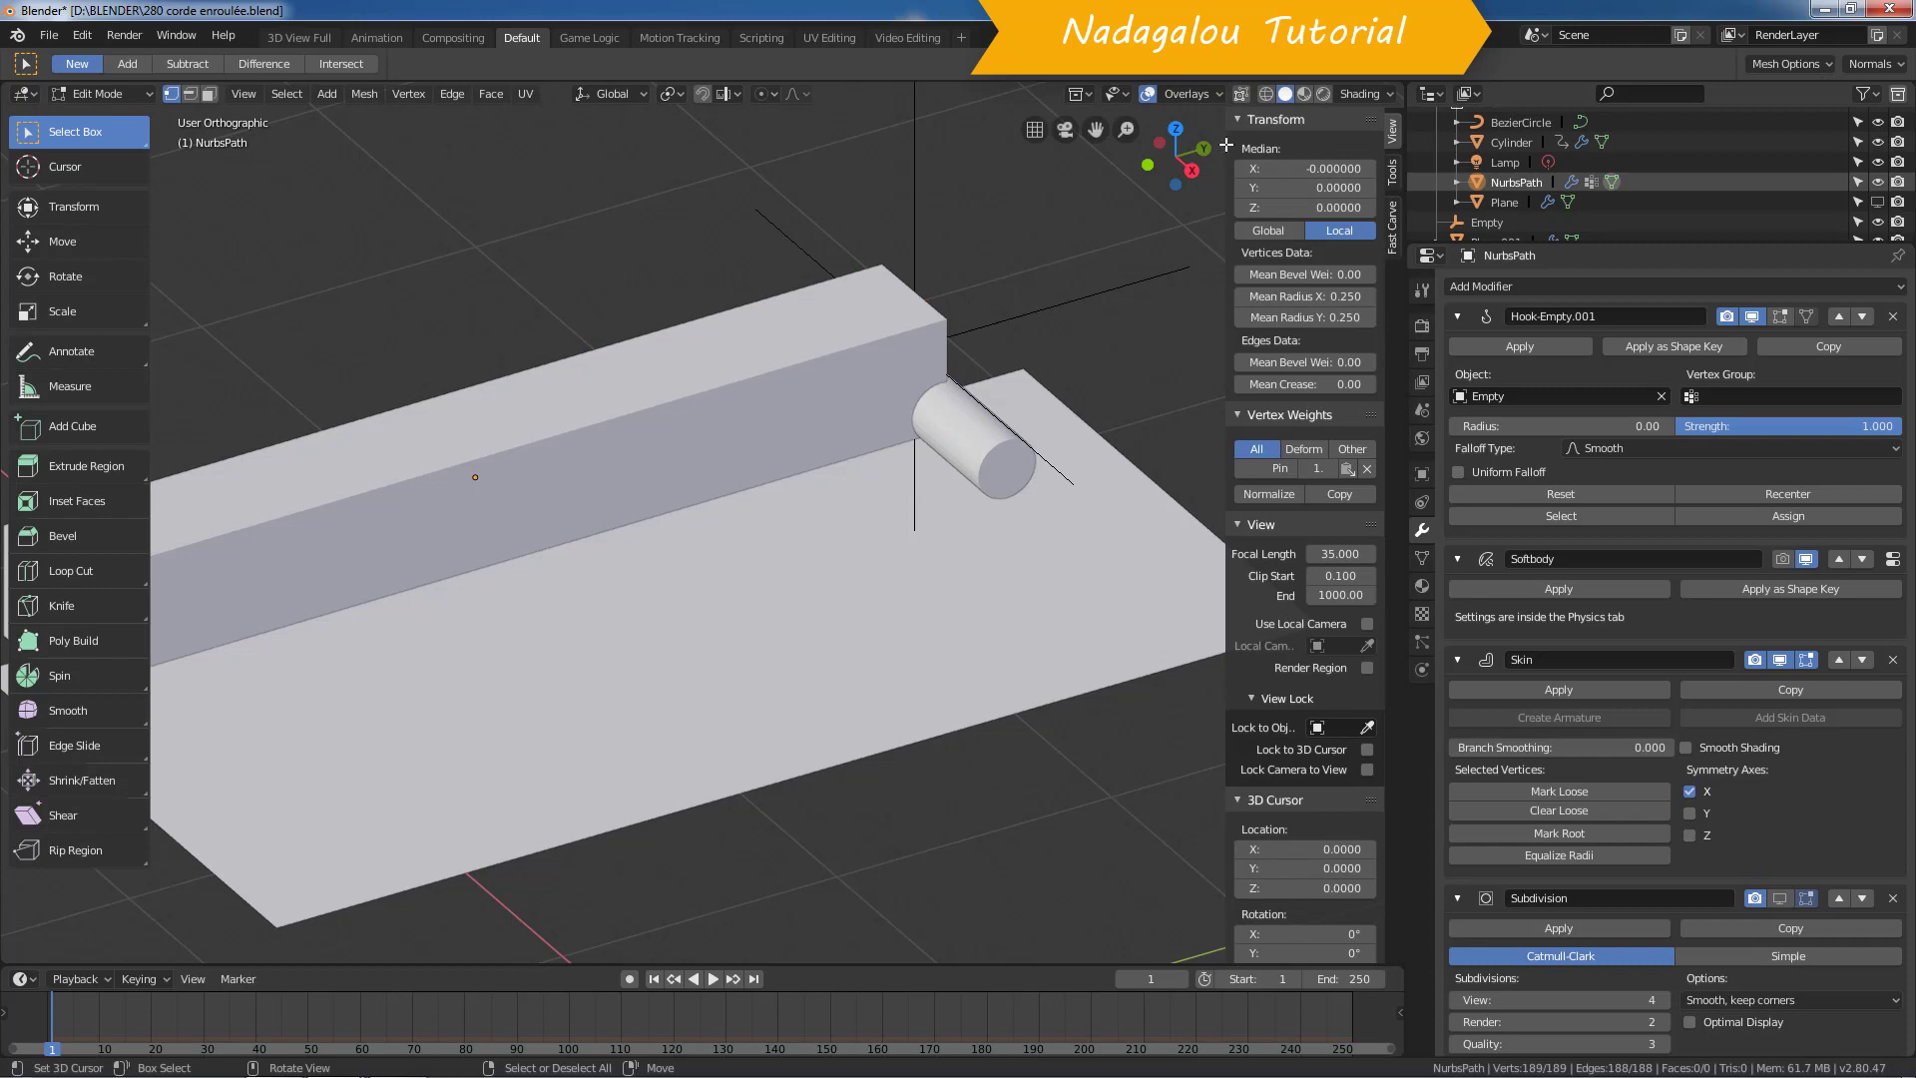
pyautogui.click(1267, 94)
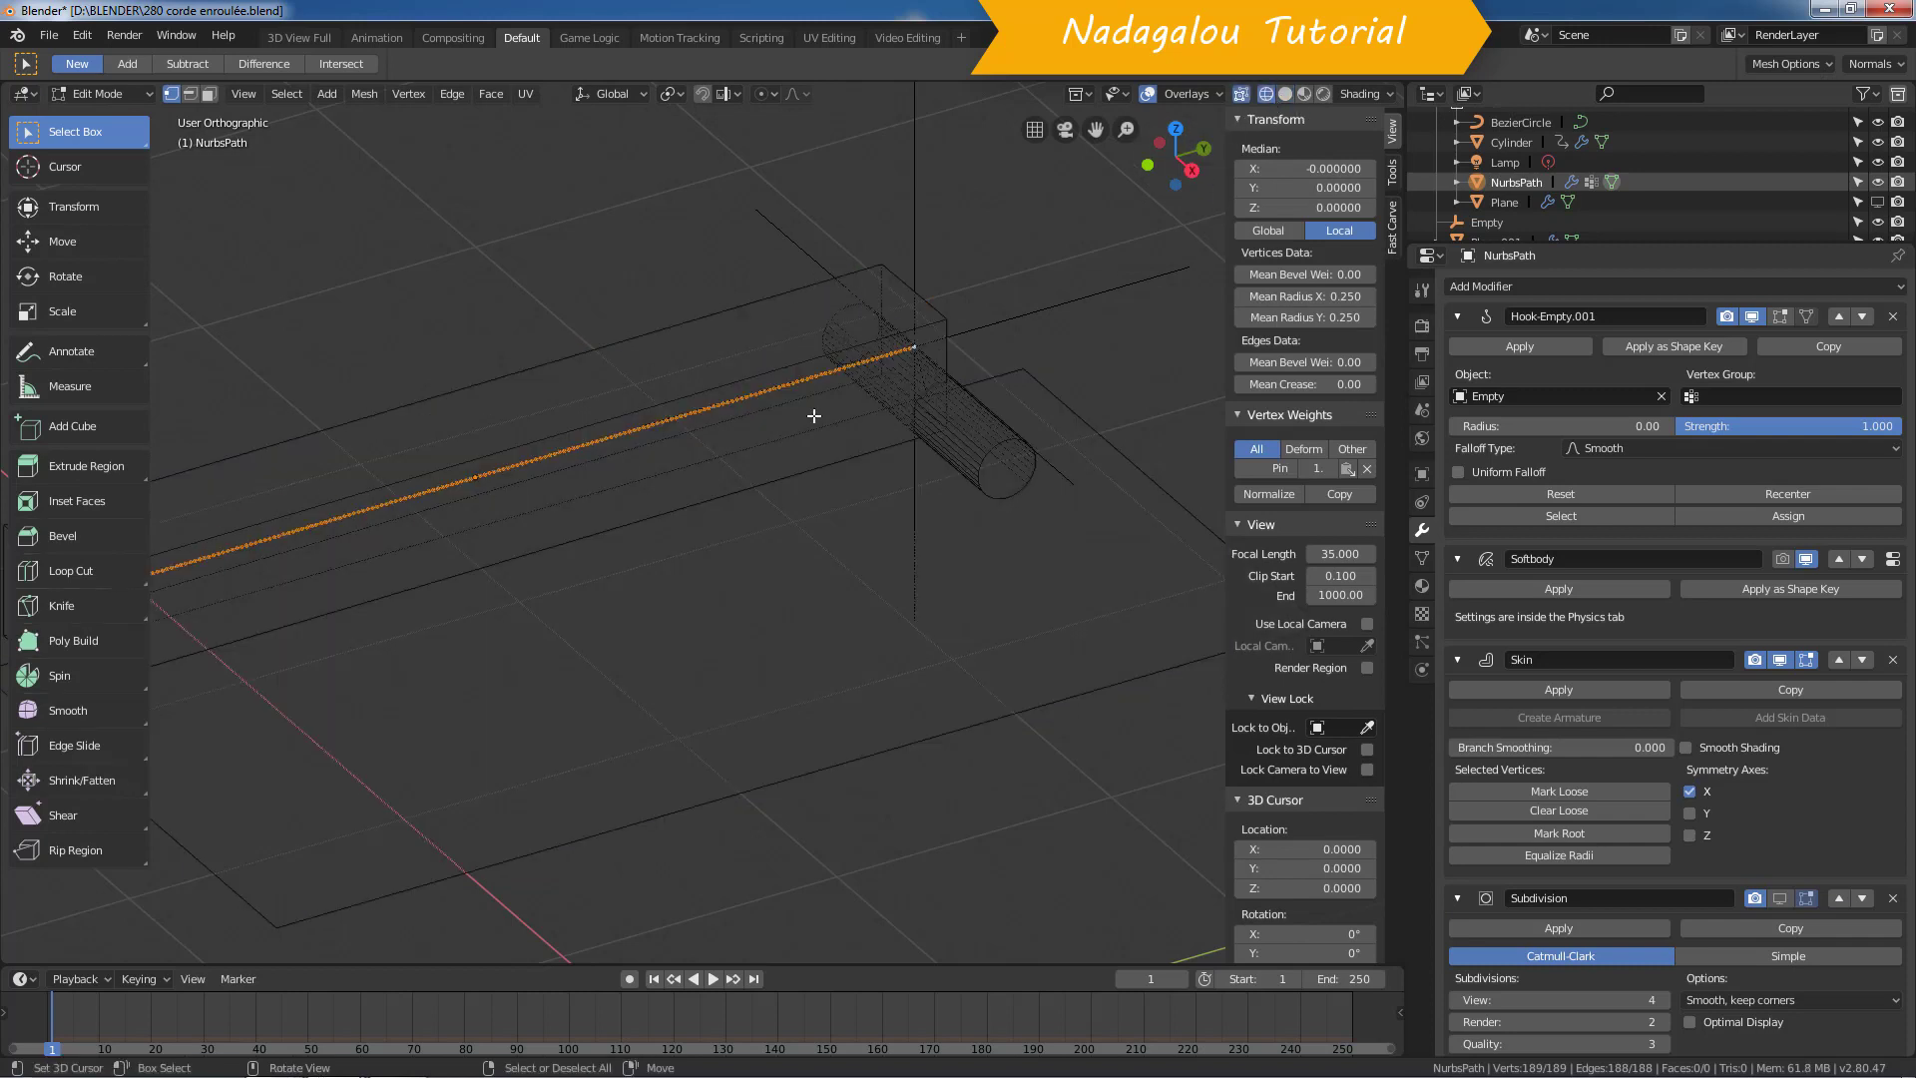
pyautogui.press('t')
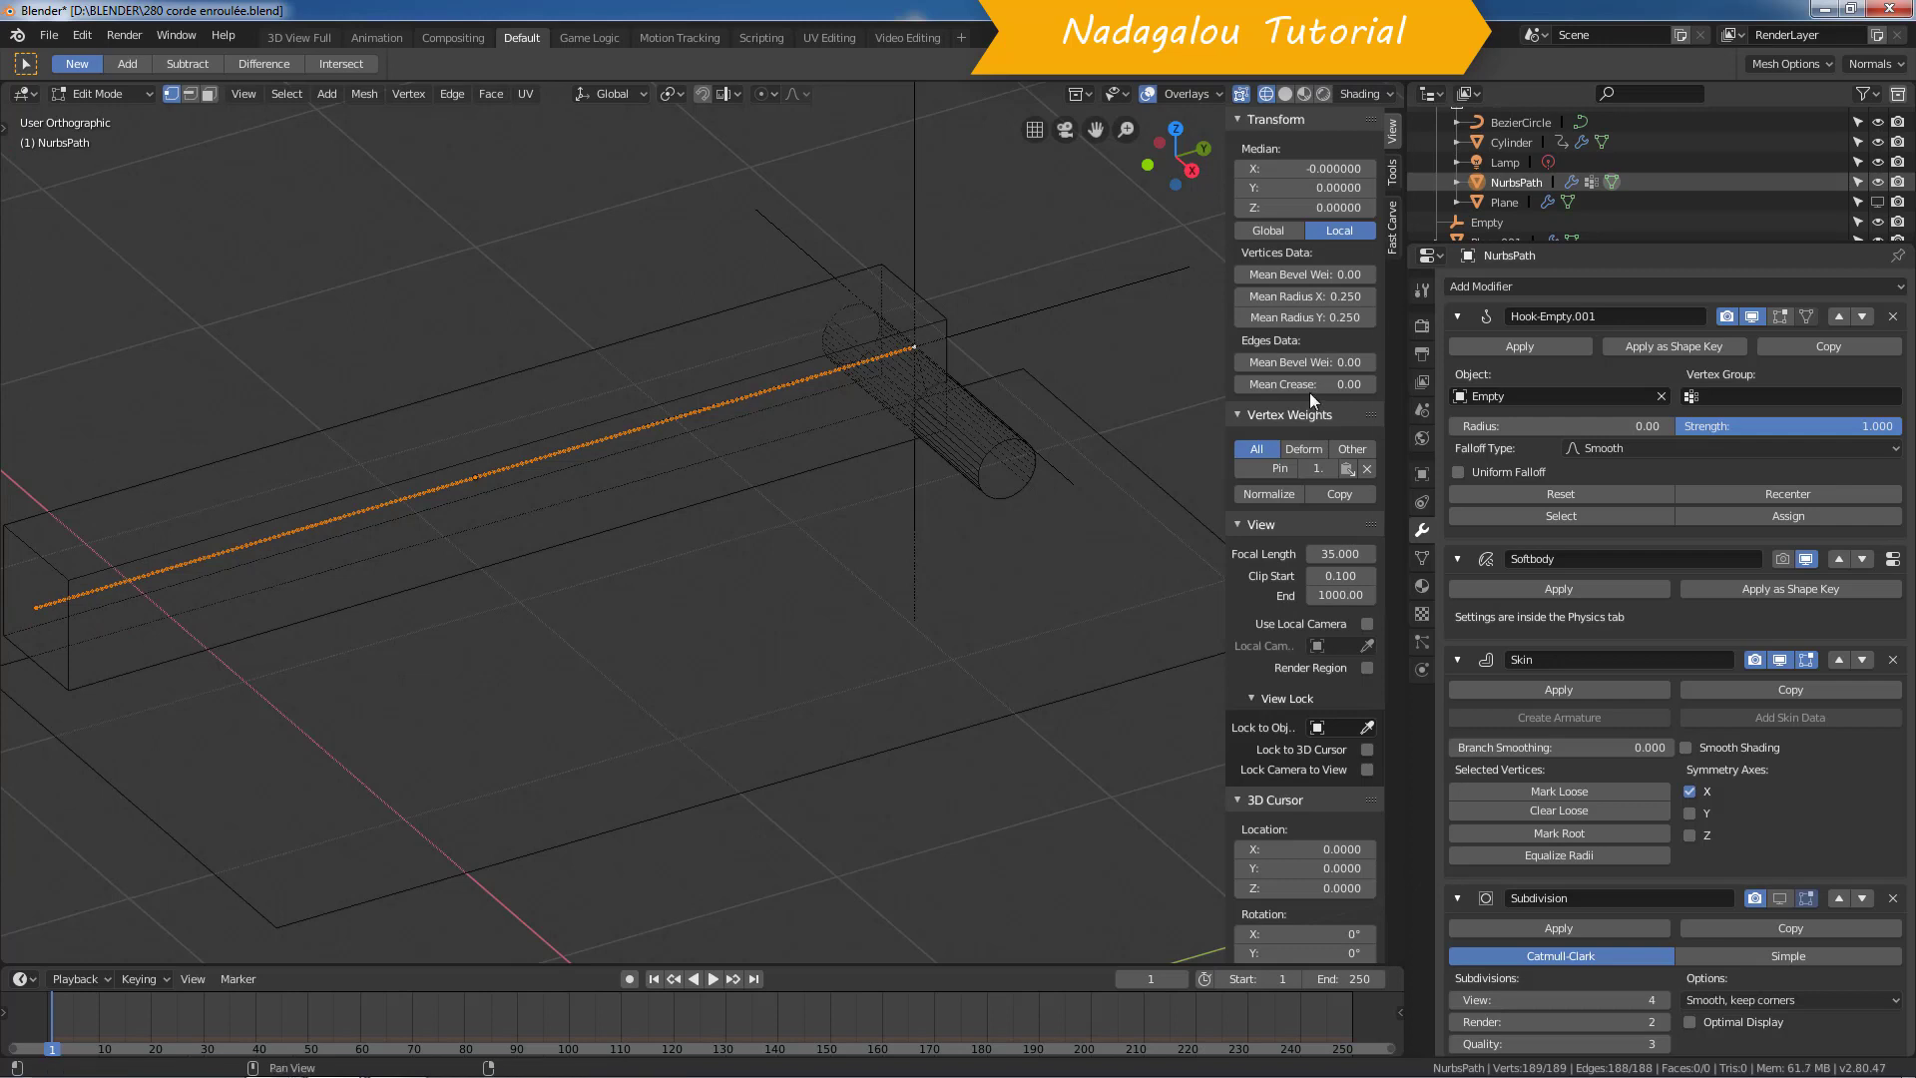
pyautogui.moveTo(1307, 296); pyautogui.dragTo(1308, 314)
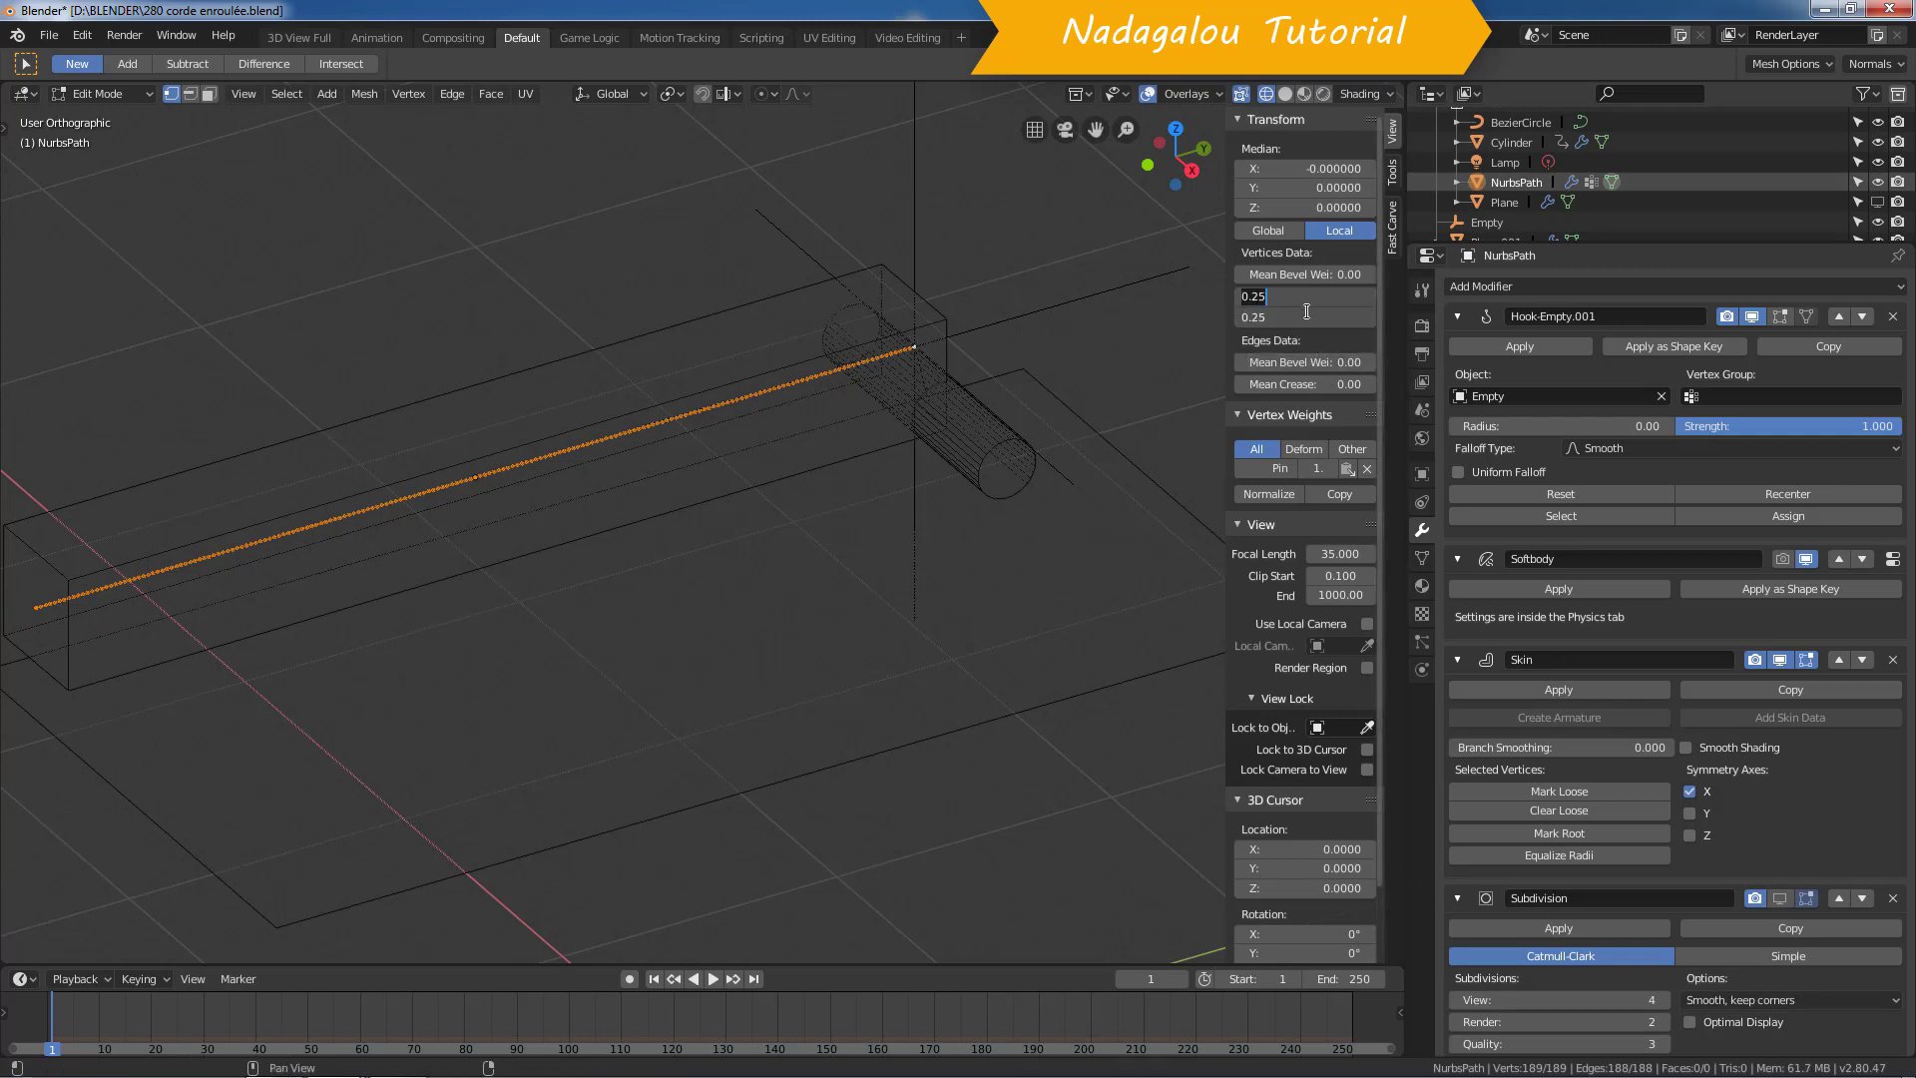
pyautogui.write('.0')
pyautogui.write('25')
pyautogui.press('Return')
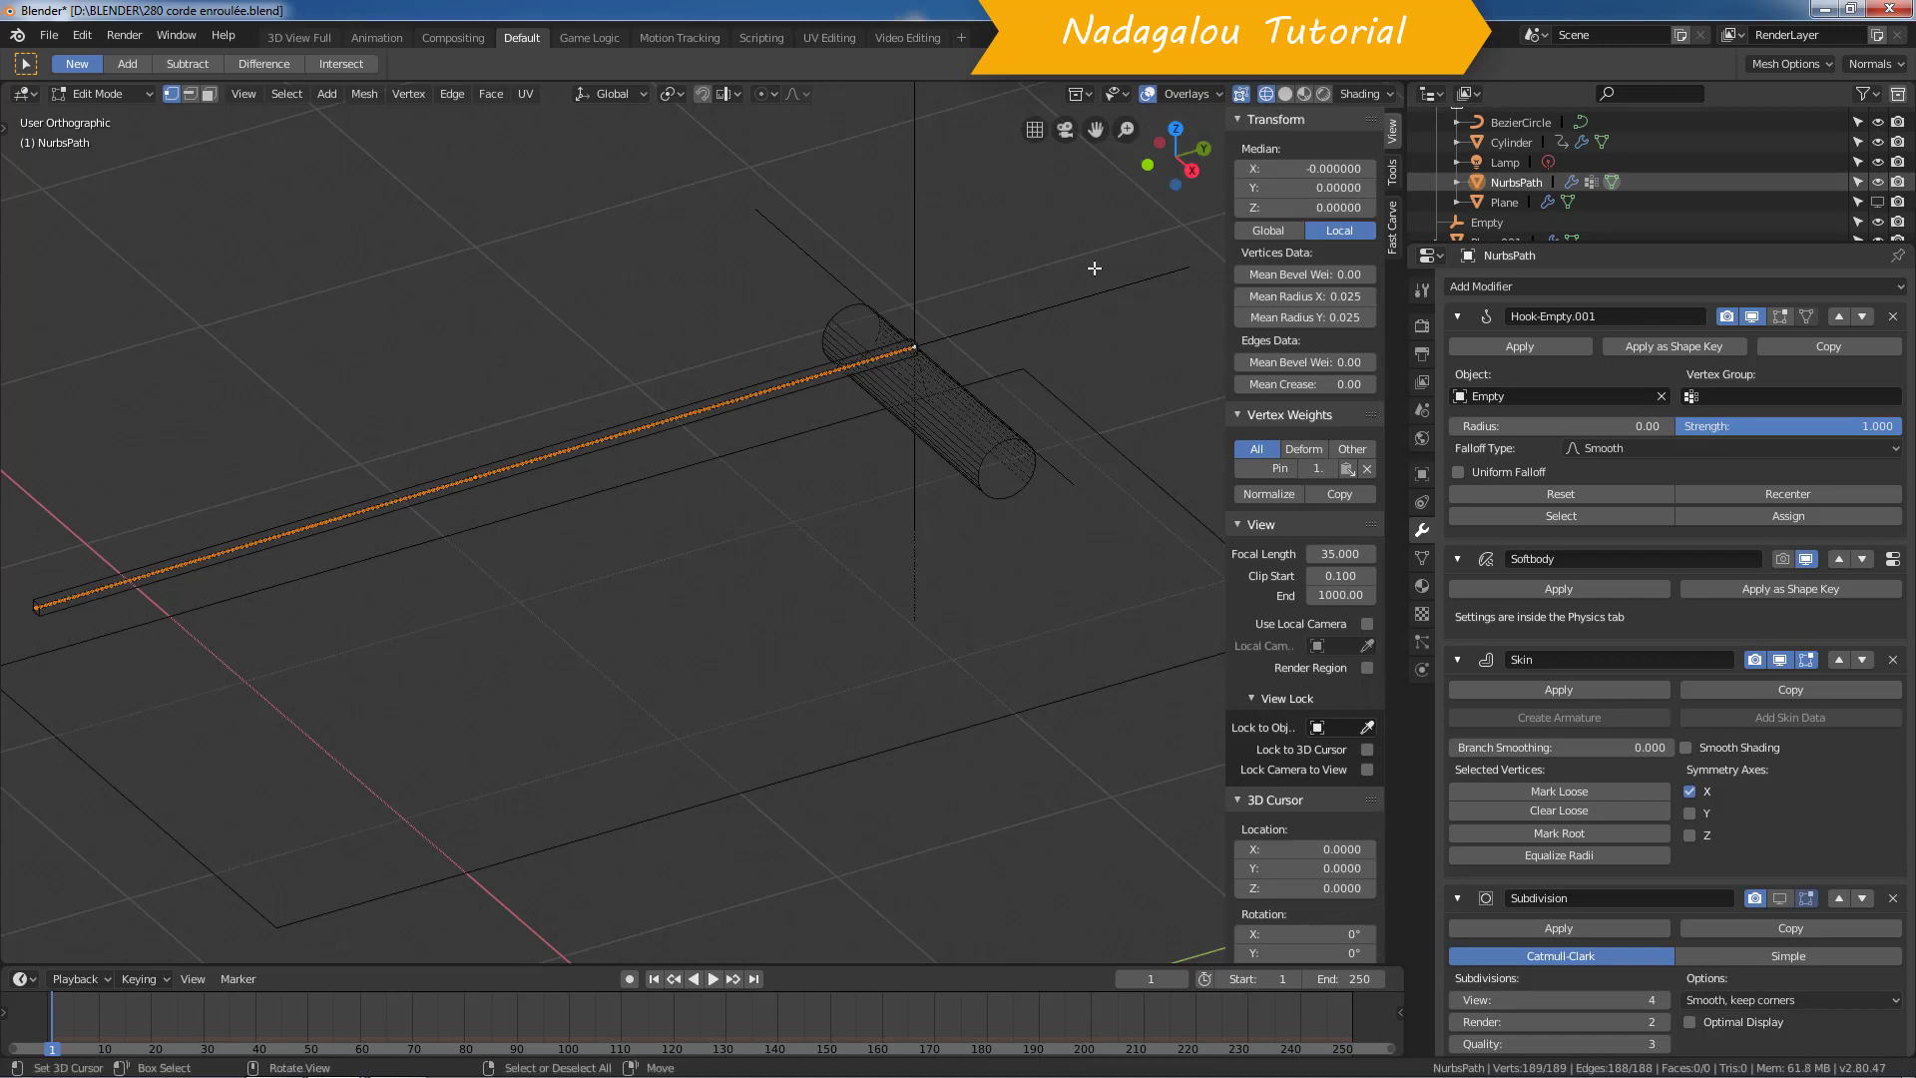
pyautogui.press('Tab')
pyautogui.click(1285, 93)
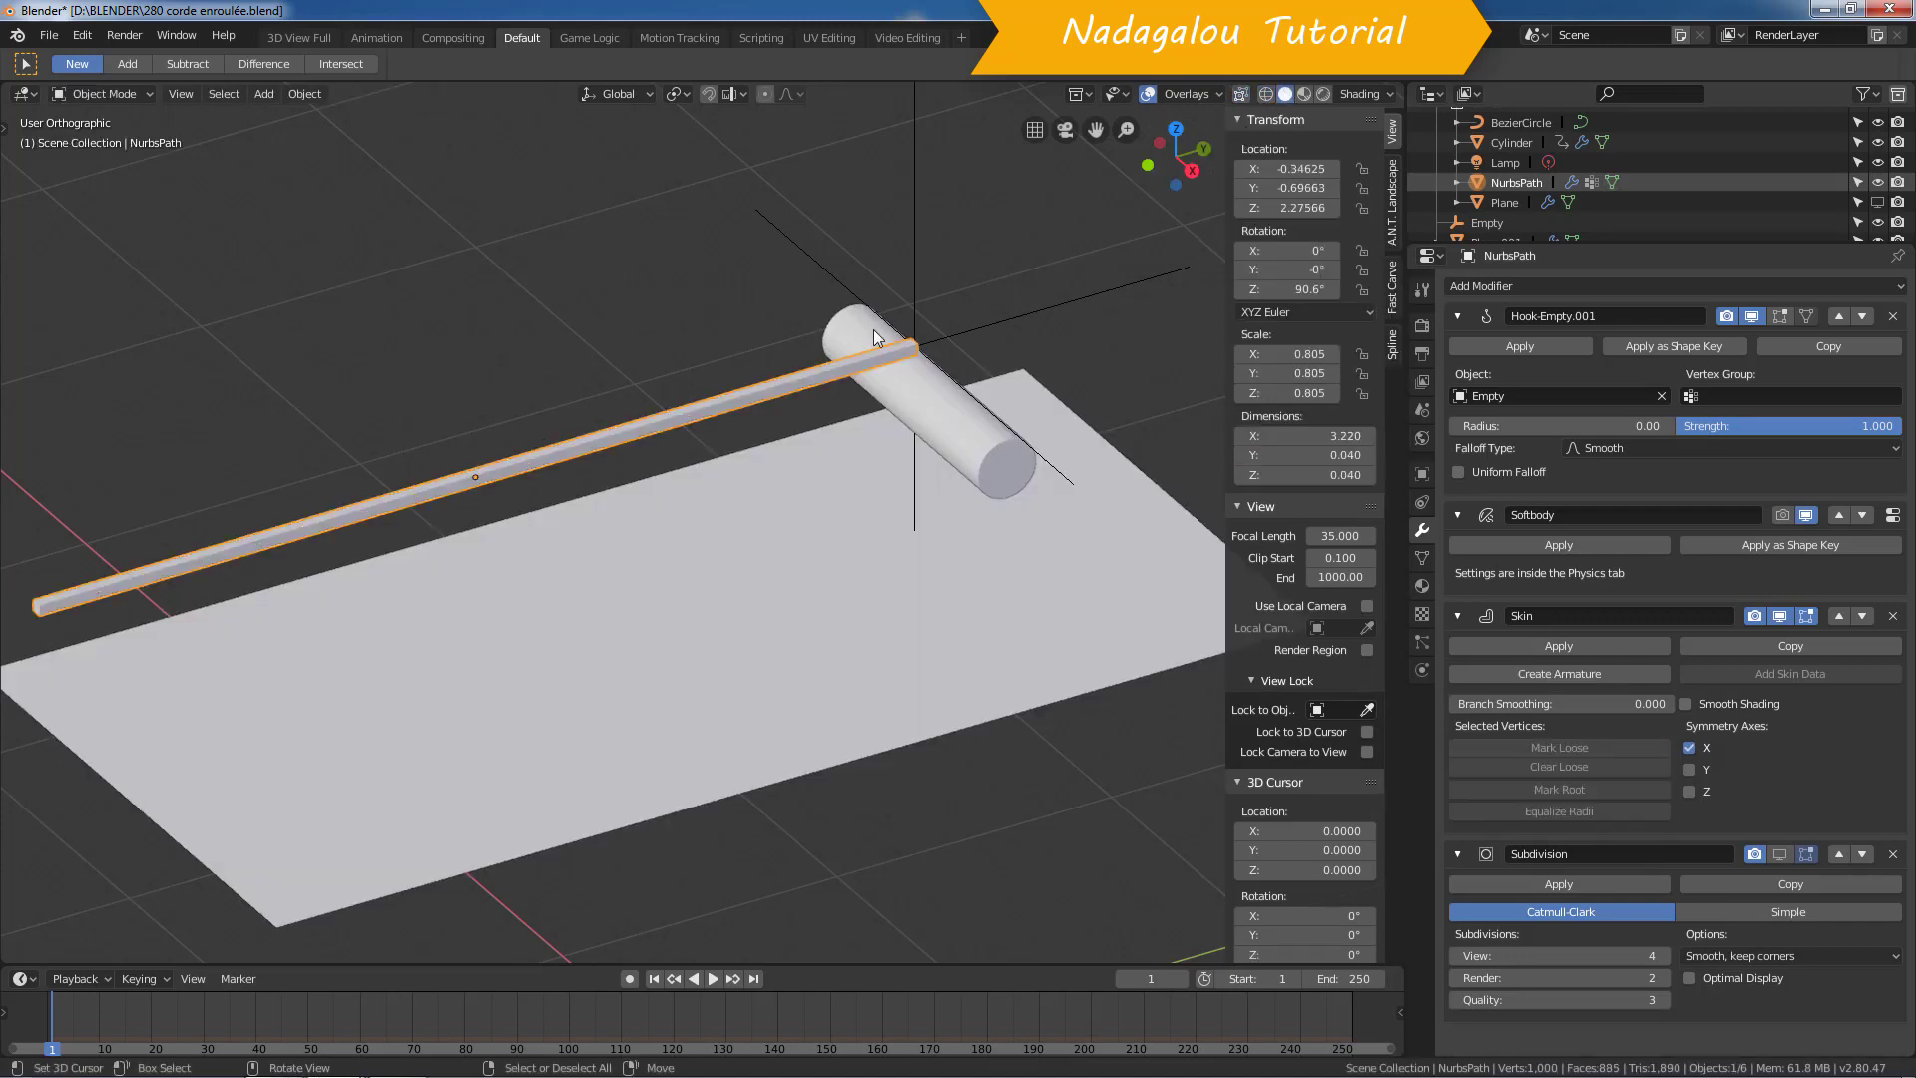
# Step: Show the Subdivision modifier in the viewport with View levels lowered from 4 to 2
pyautogui.click(1780, 854)
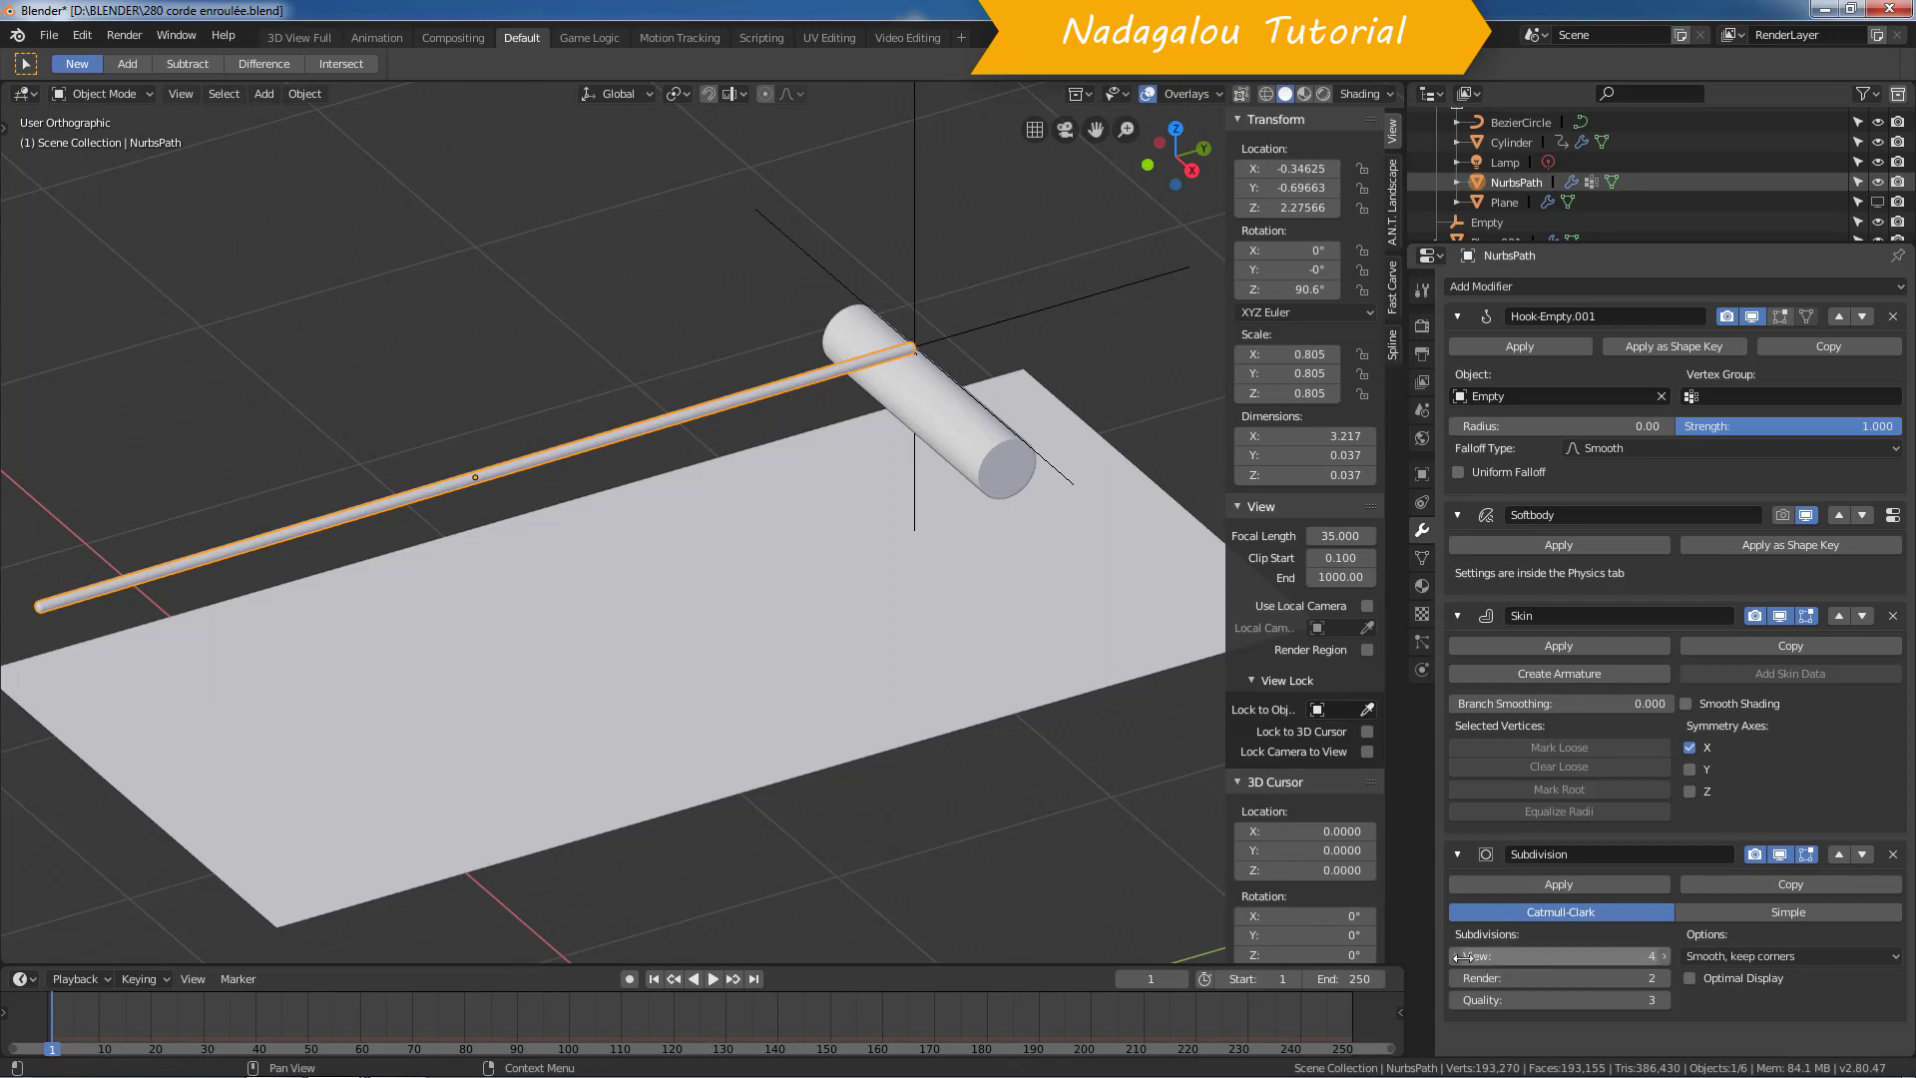
pyautogui.moveTo(1645, 959); pyautogui.dragTo(1572, 964)
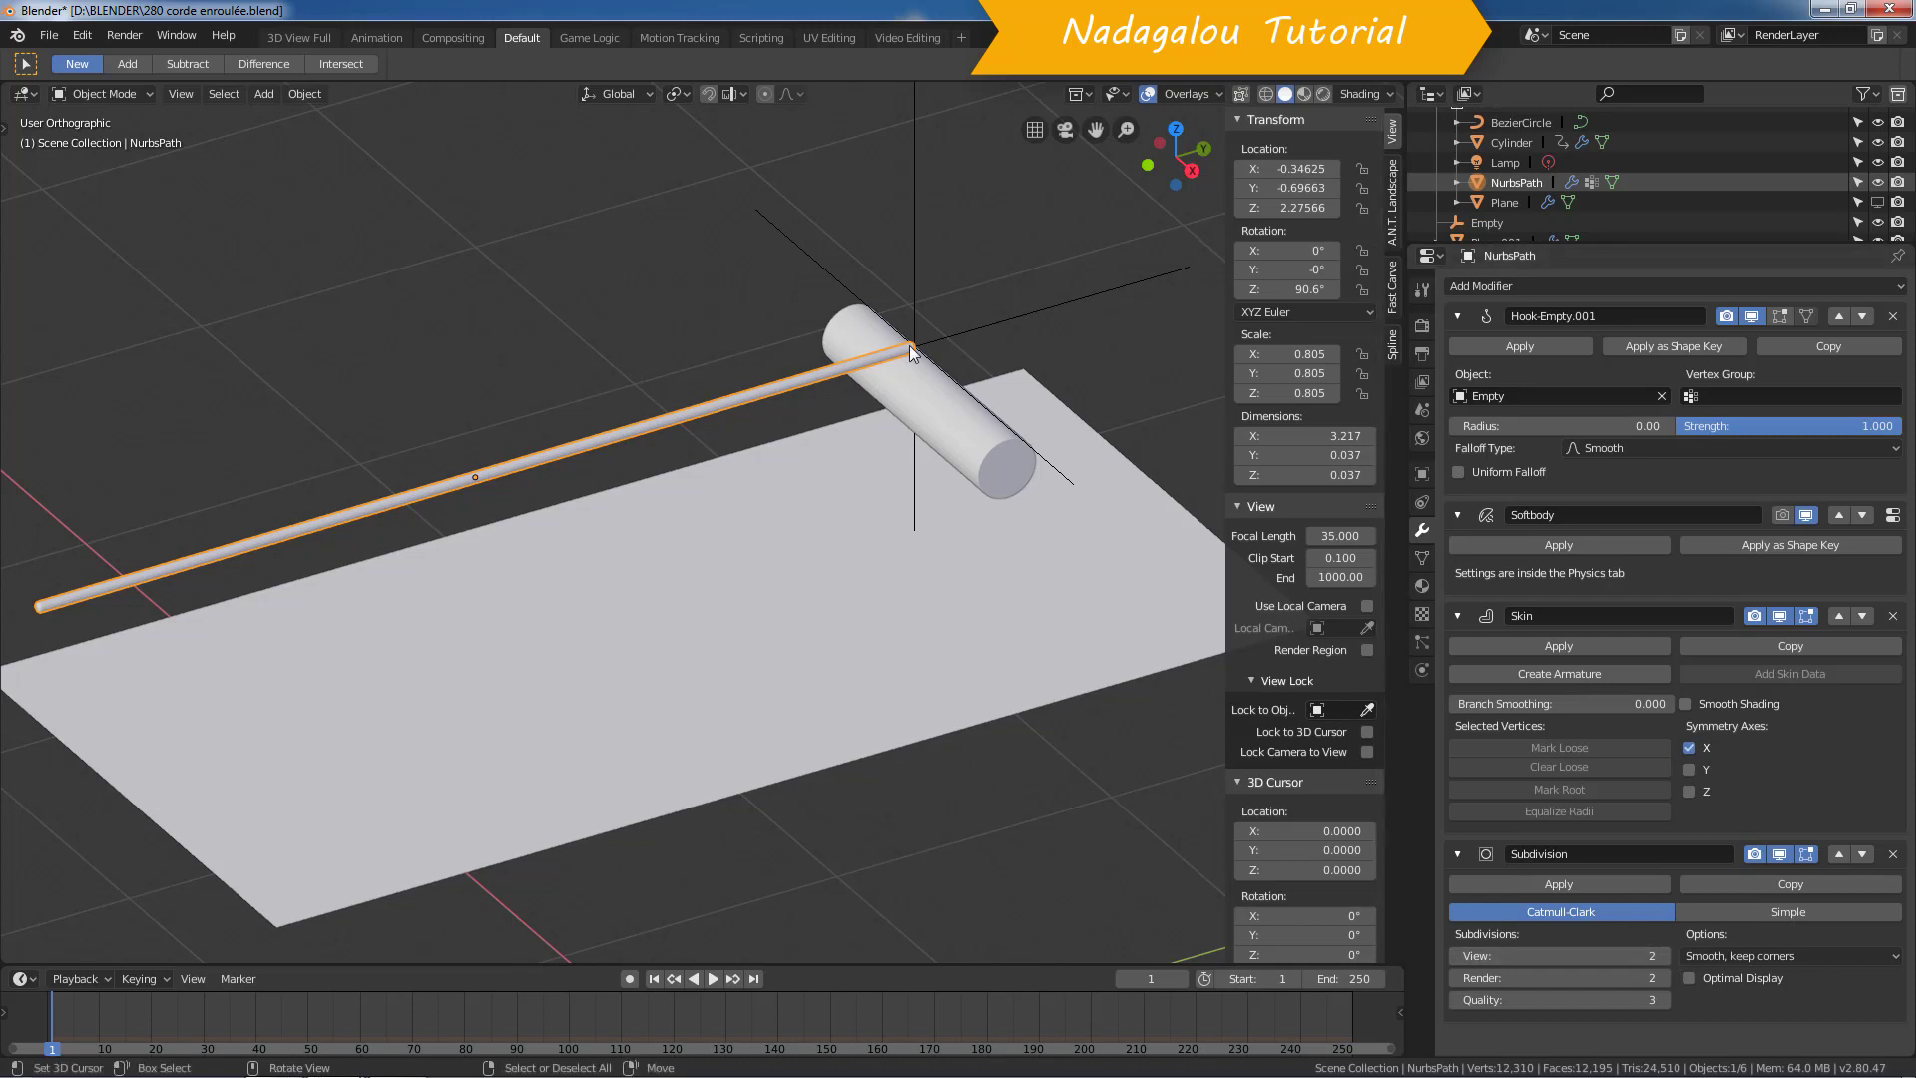
# Step: Expand the rope's soft body Cache and play the simulation once
pyautogui.click(1422, 670)
pyautogui.scroll(5, 1537, 629)
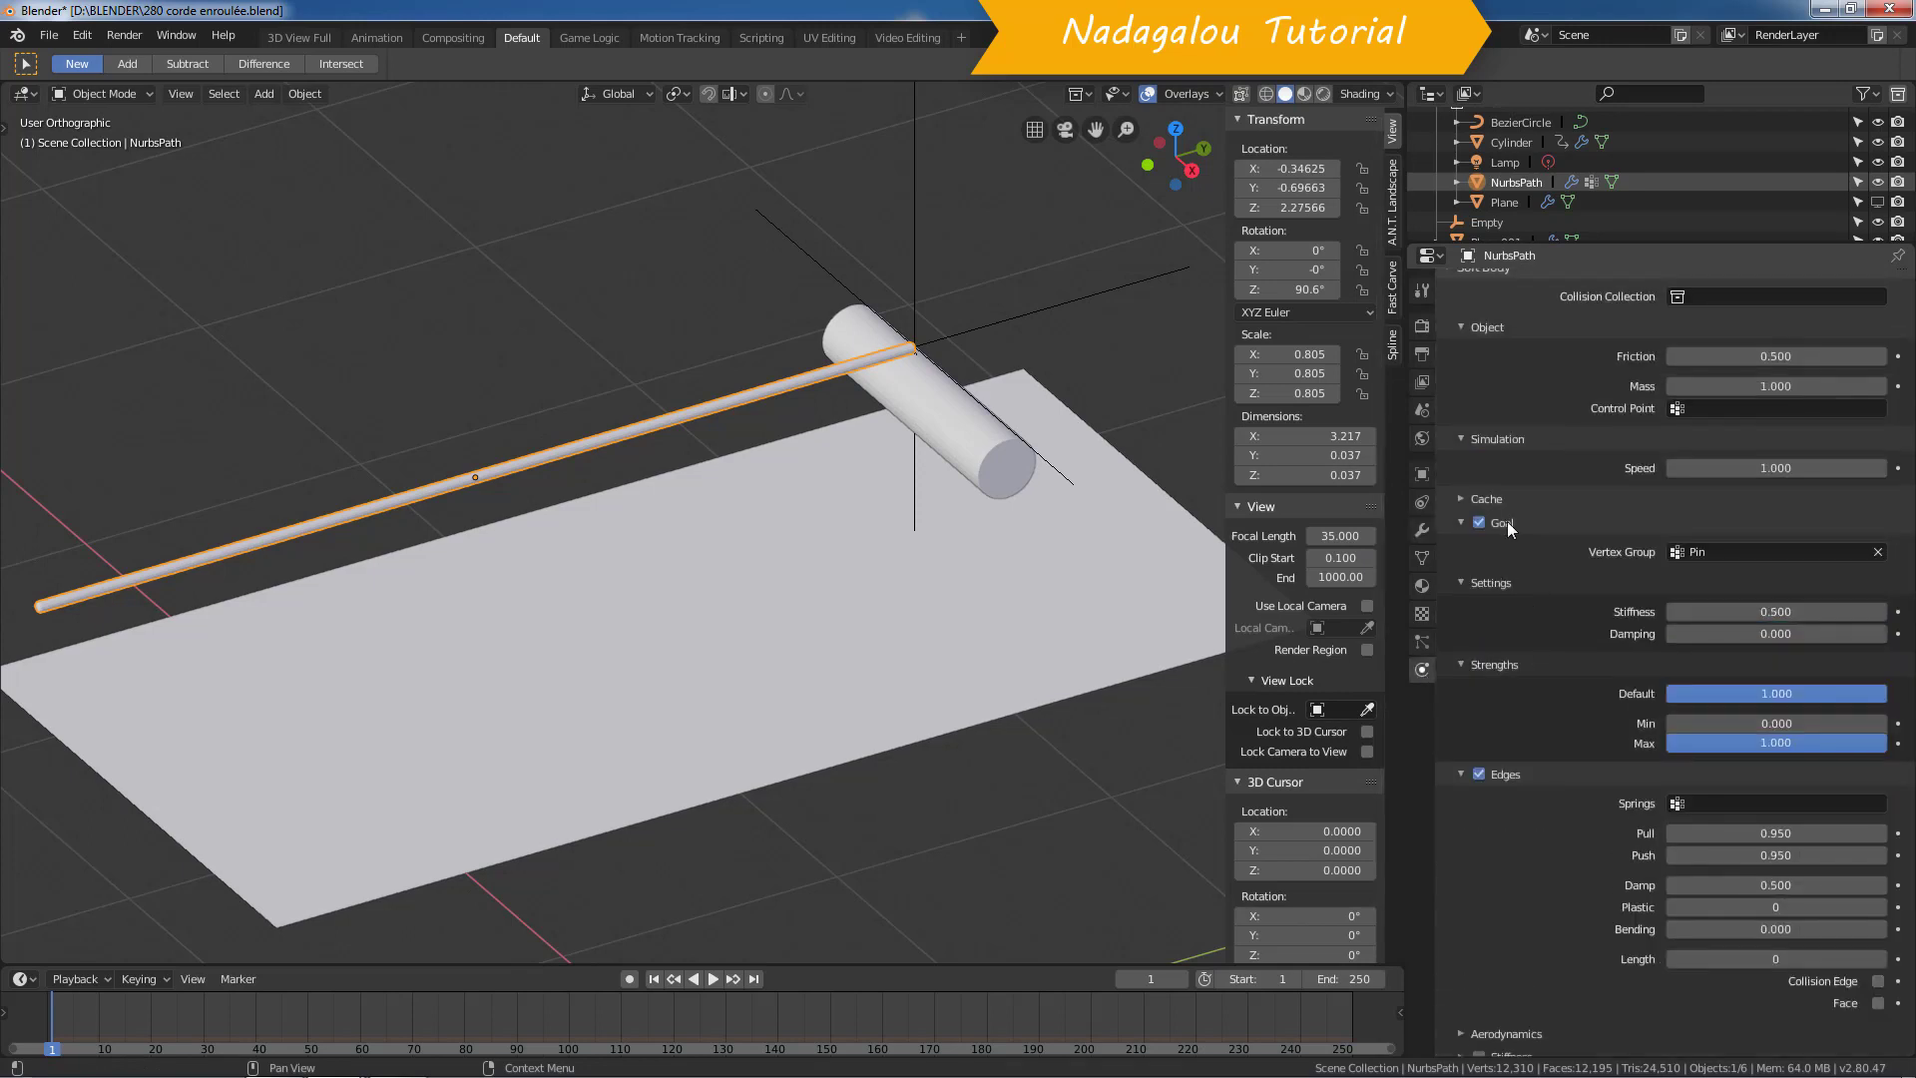
pyautogui.click(1457, 500)
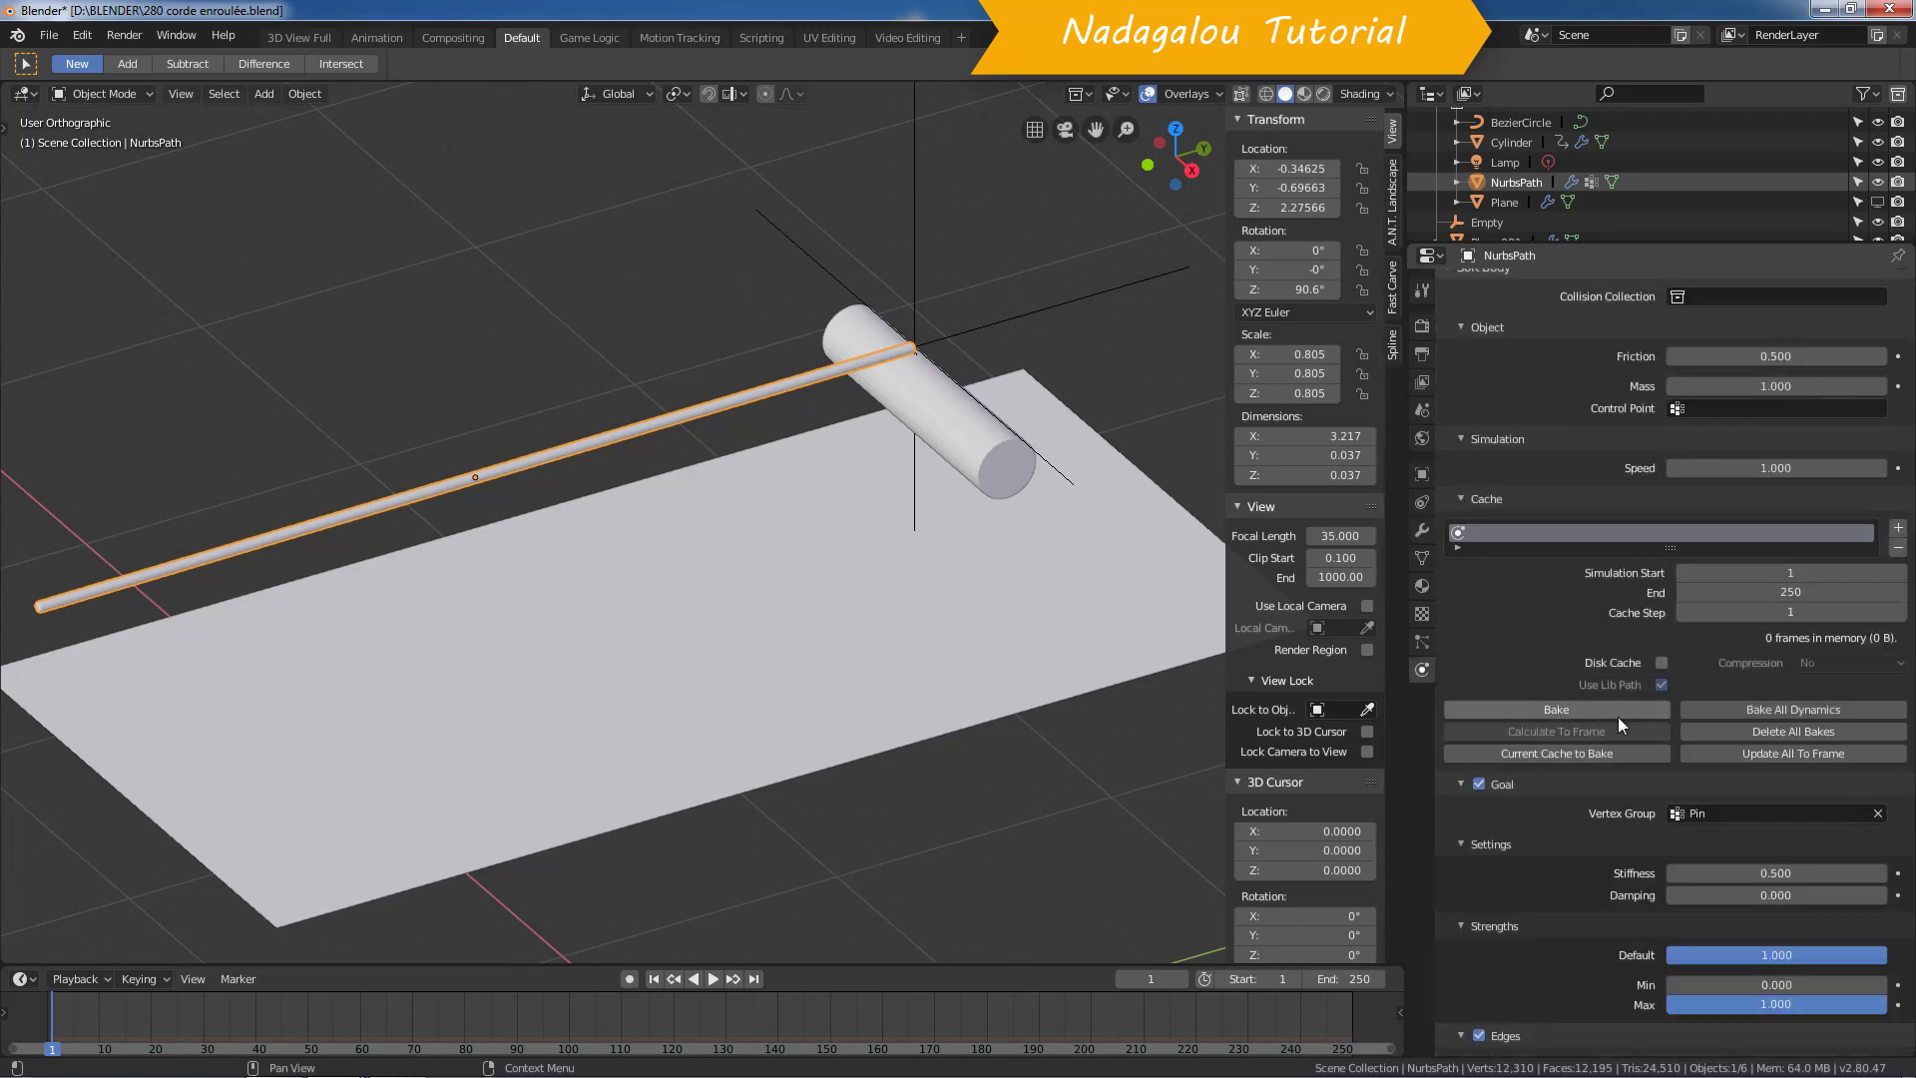
pyautogui.click(715, 978)
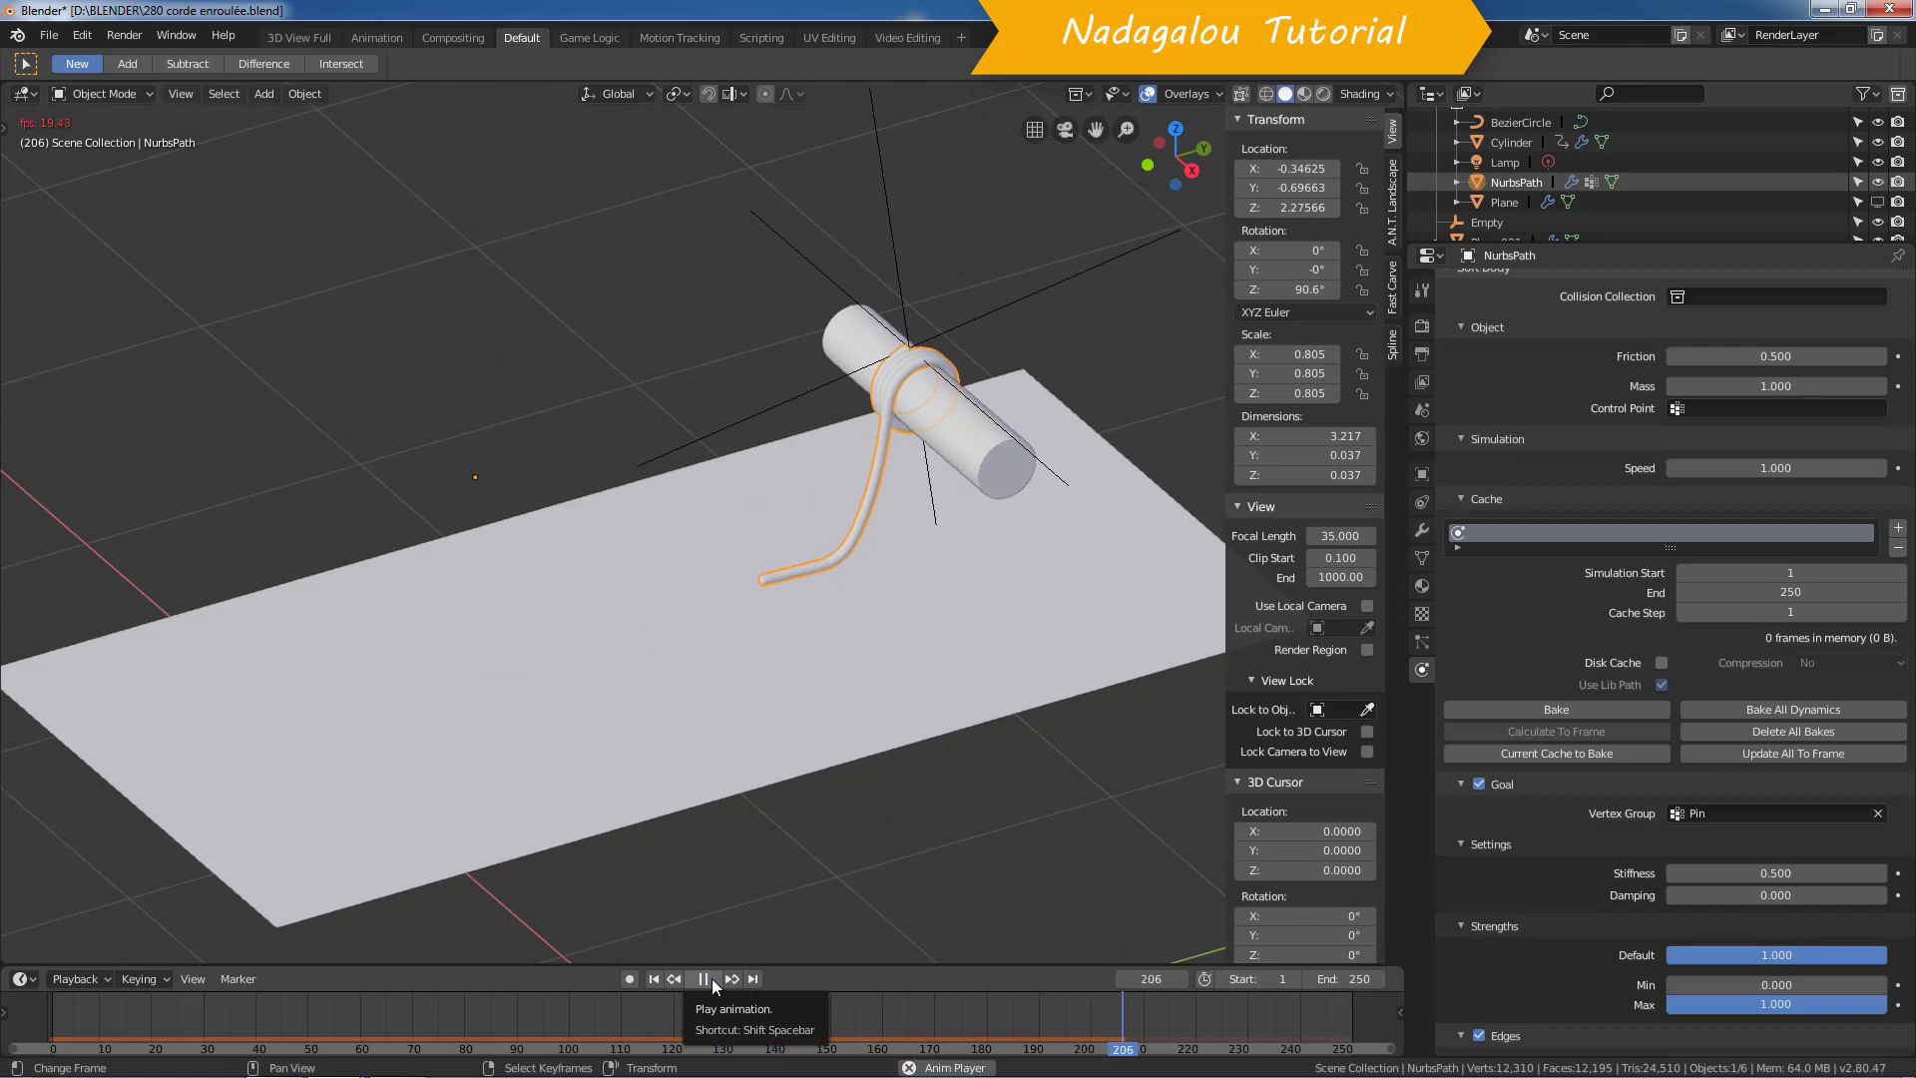
pyautogui.click(711, 978)
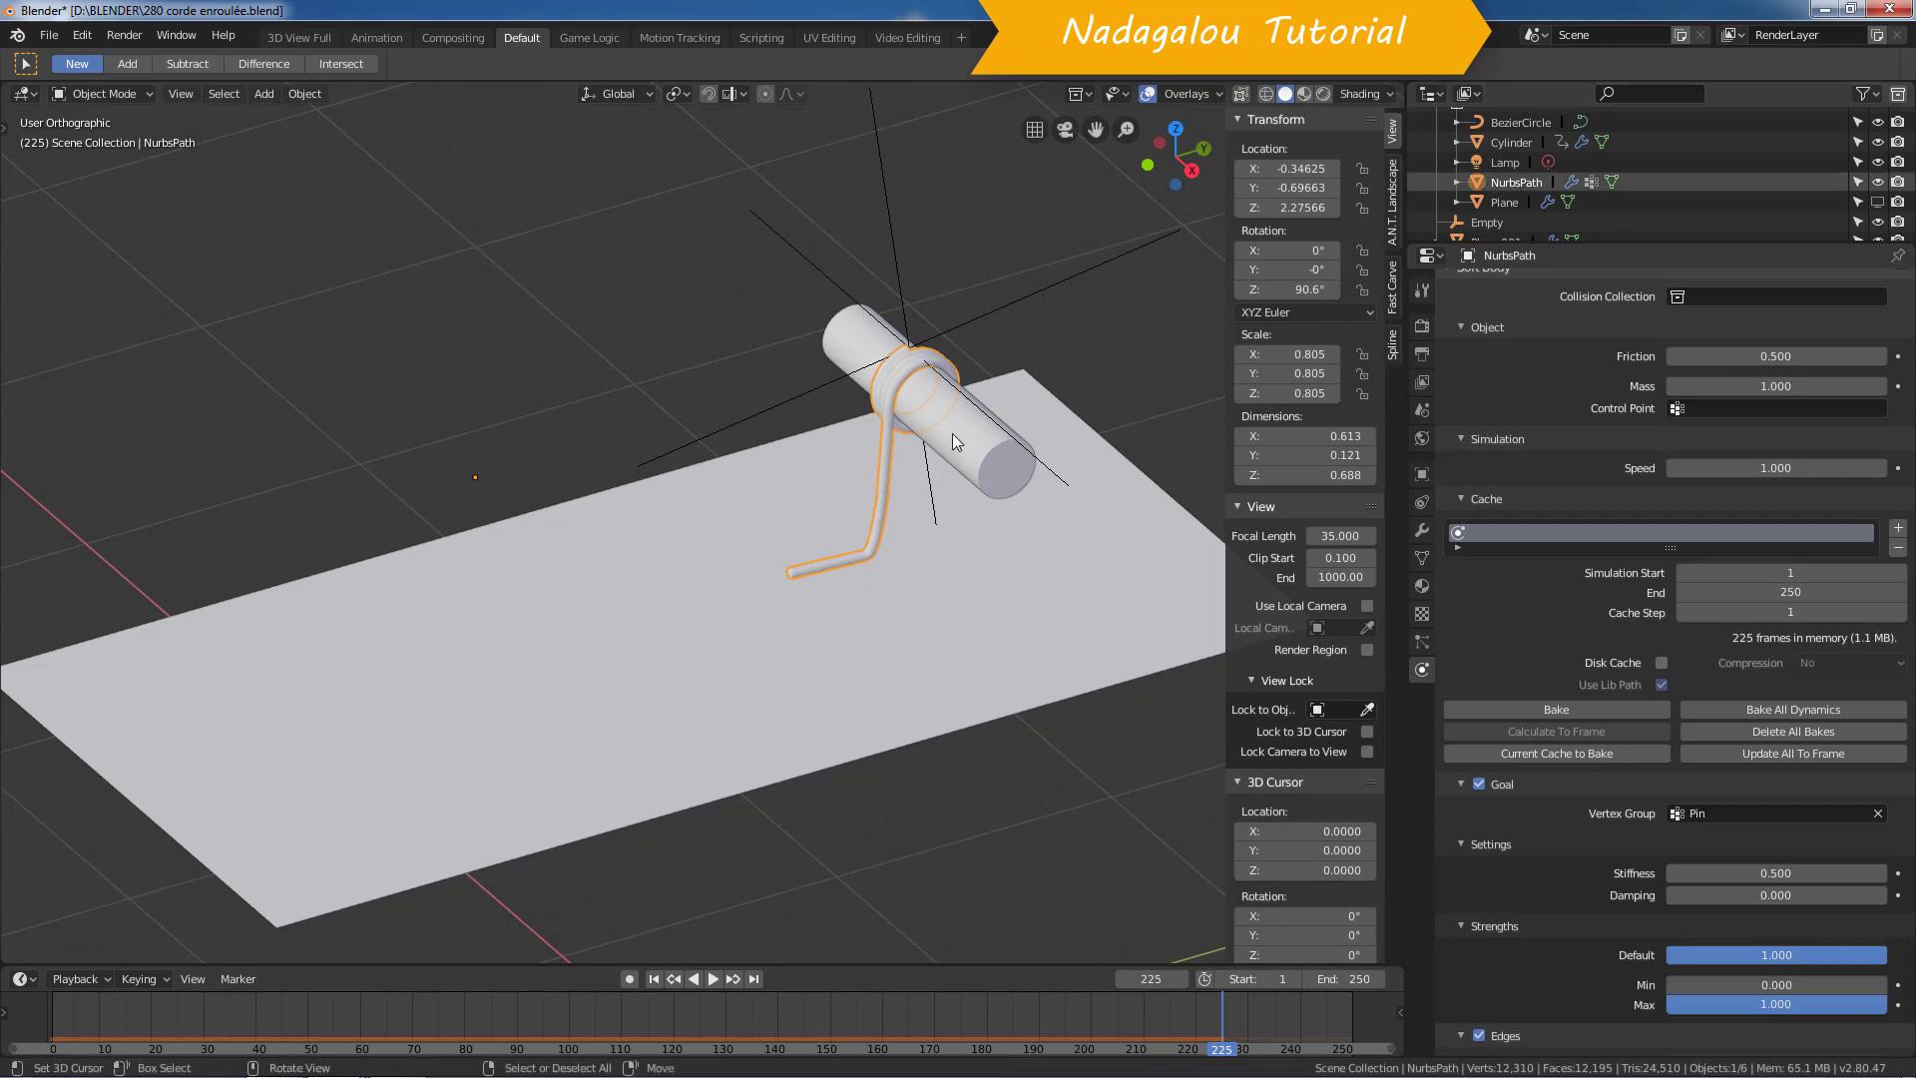
# Step: Select Plane.001 and replay the simulation from frame 1, stopping at frame 70
pyautogui.click(654, 978)
pyautogui.click(713, 978)
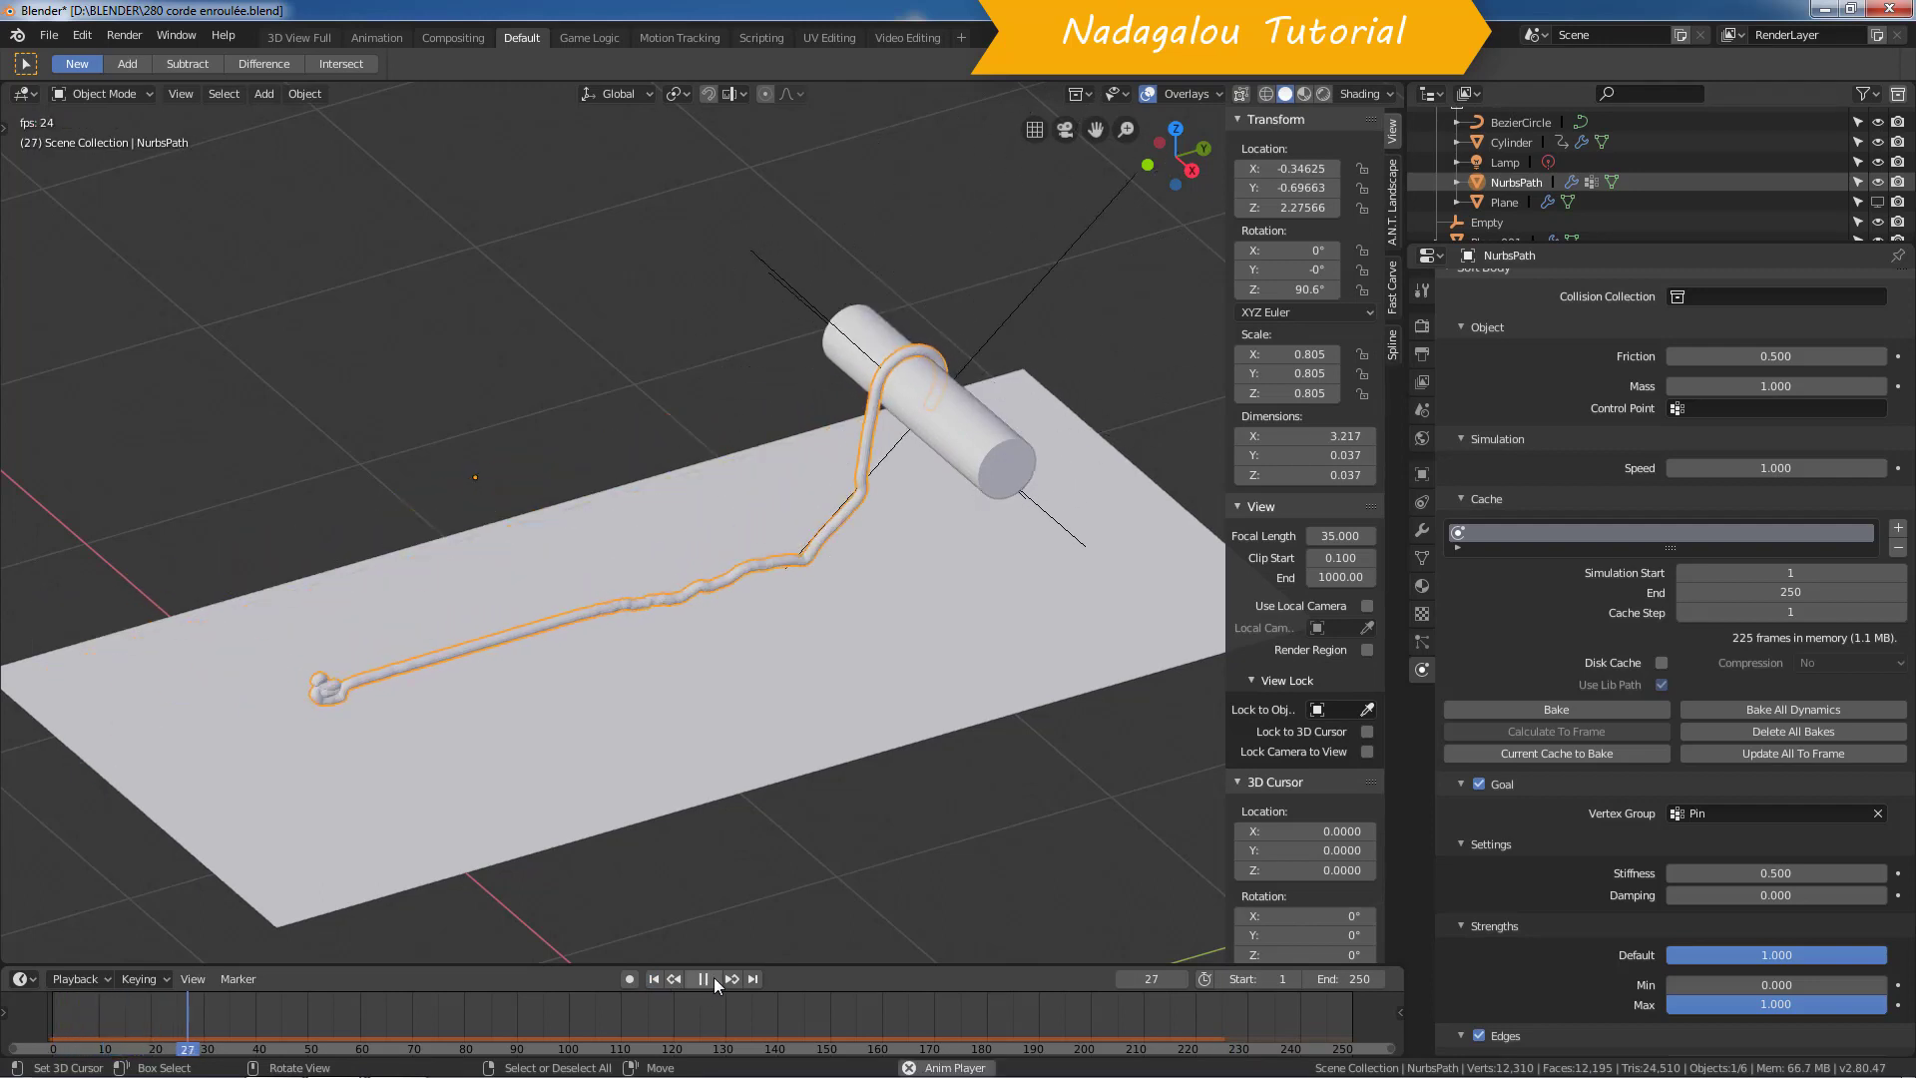
pyautogui.click(713, 978)
pyautogui.click(901, 627)
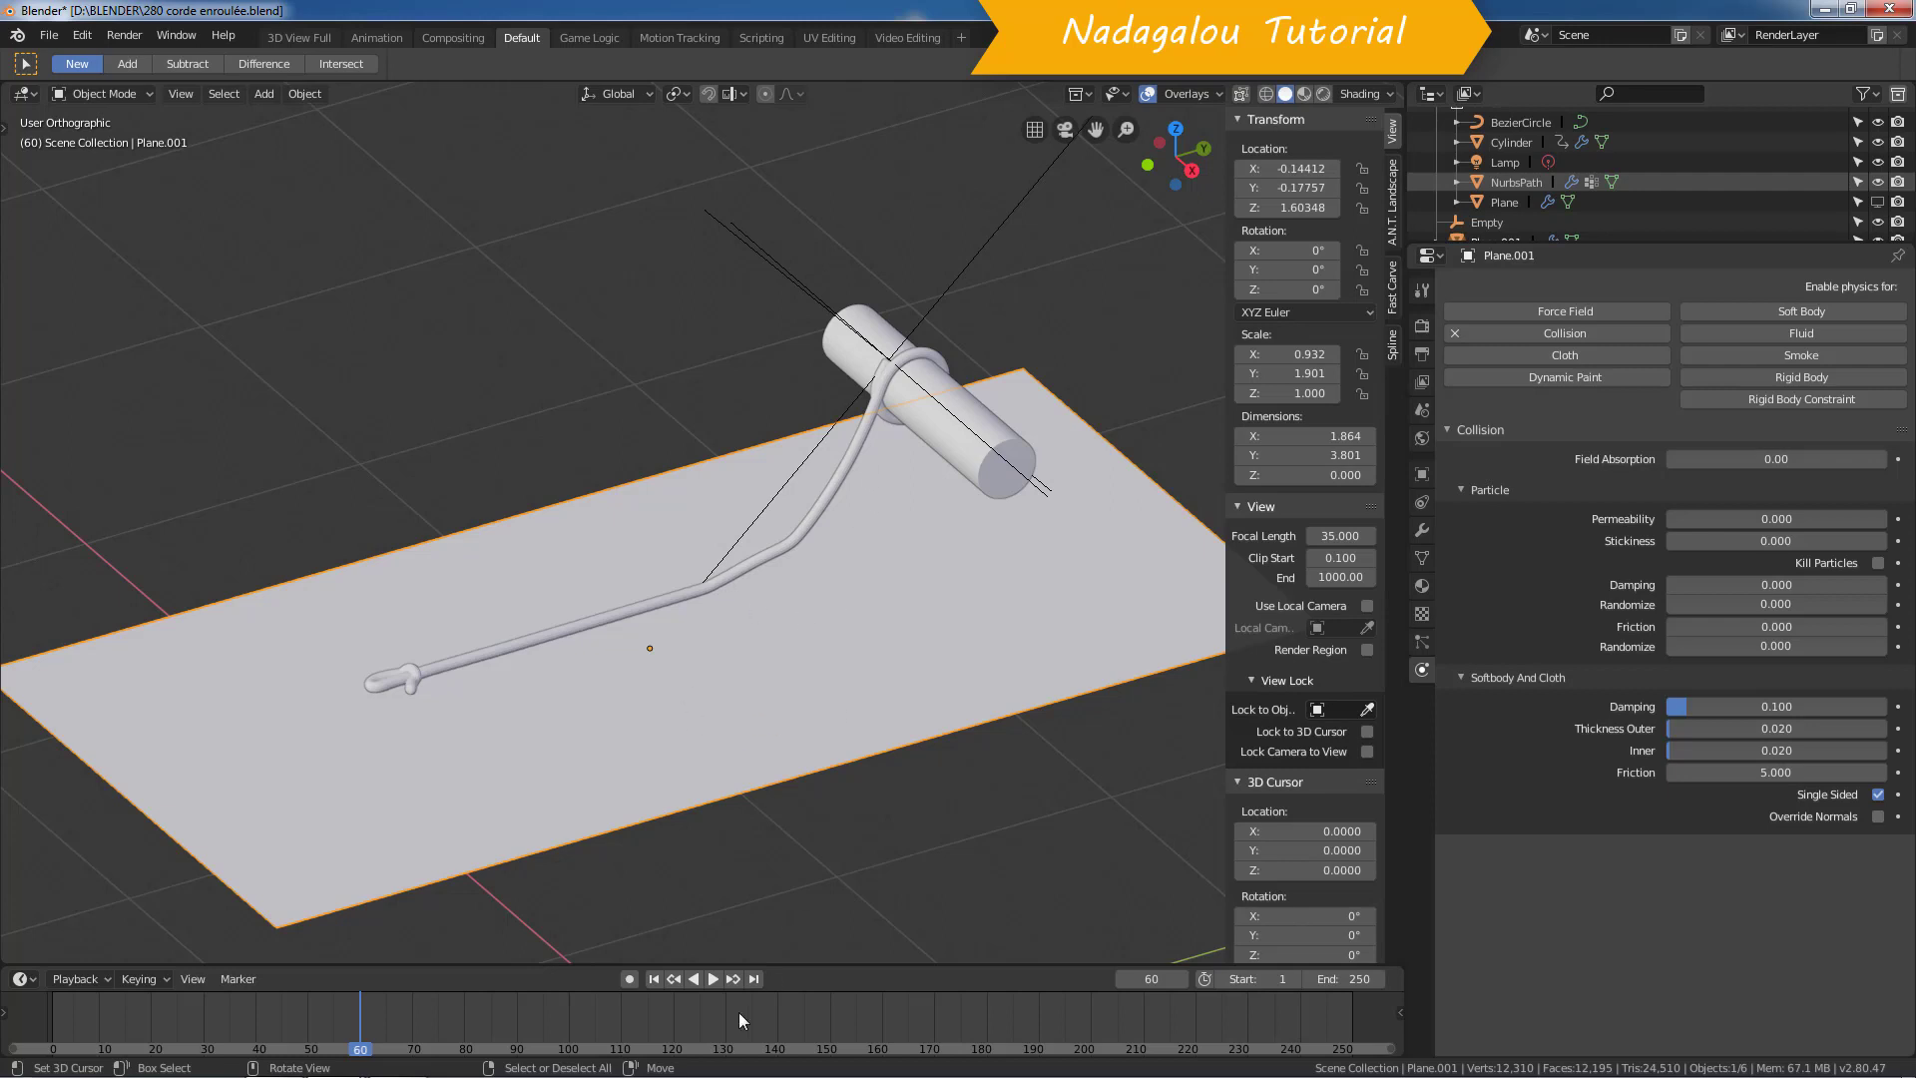
pyautogui.click(653, 979)
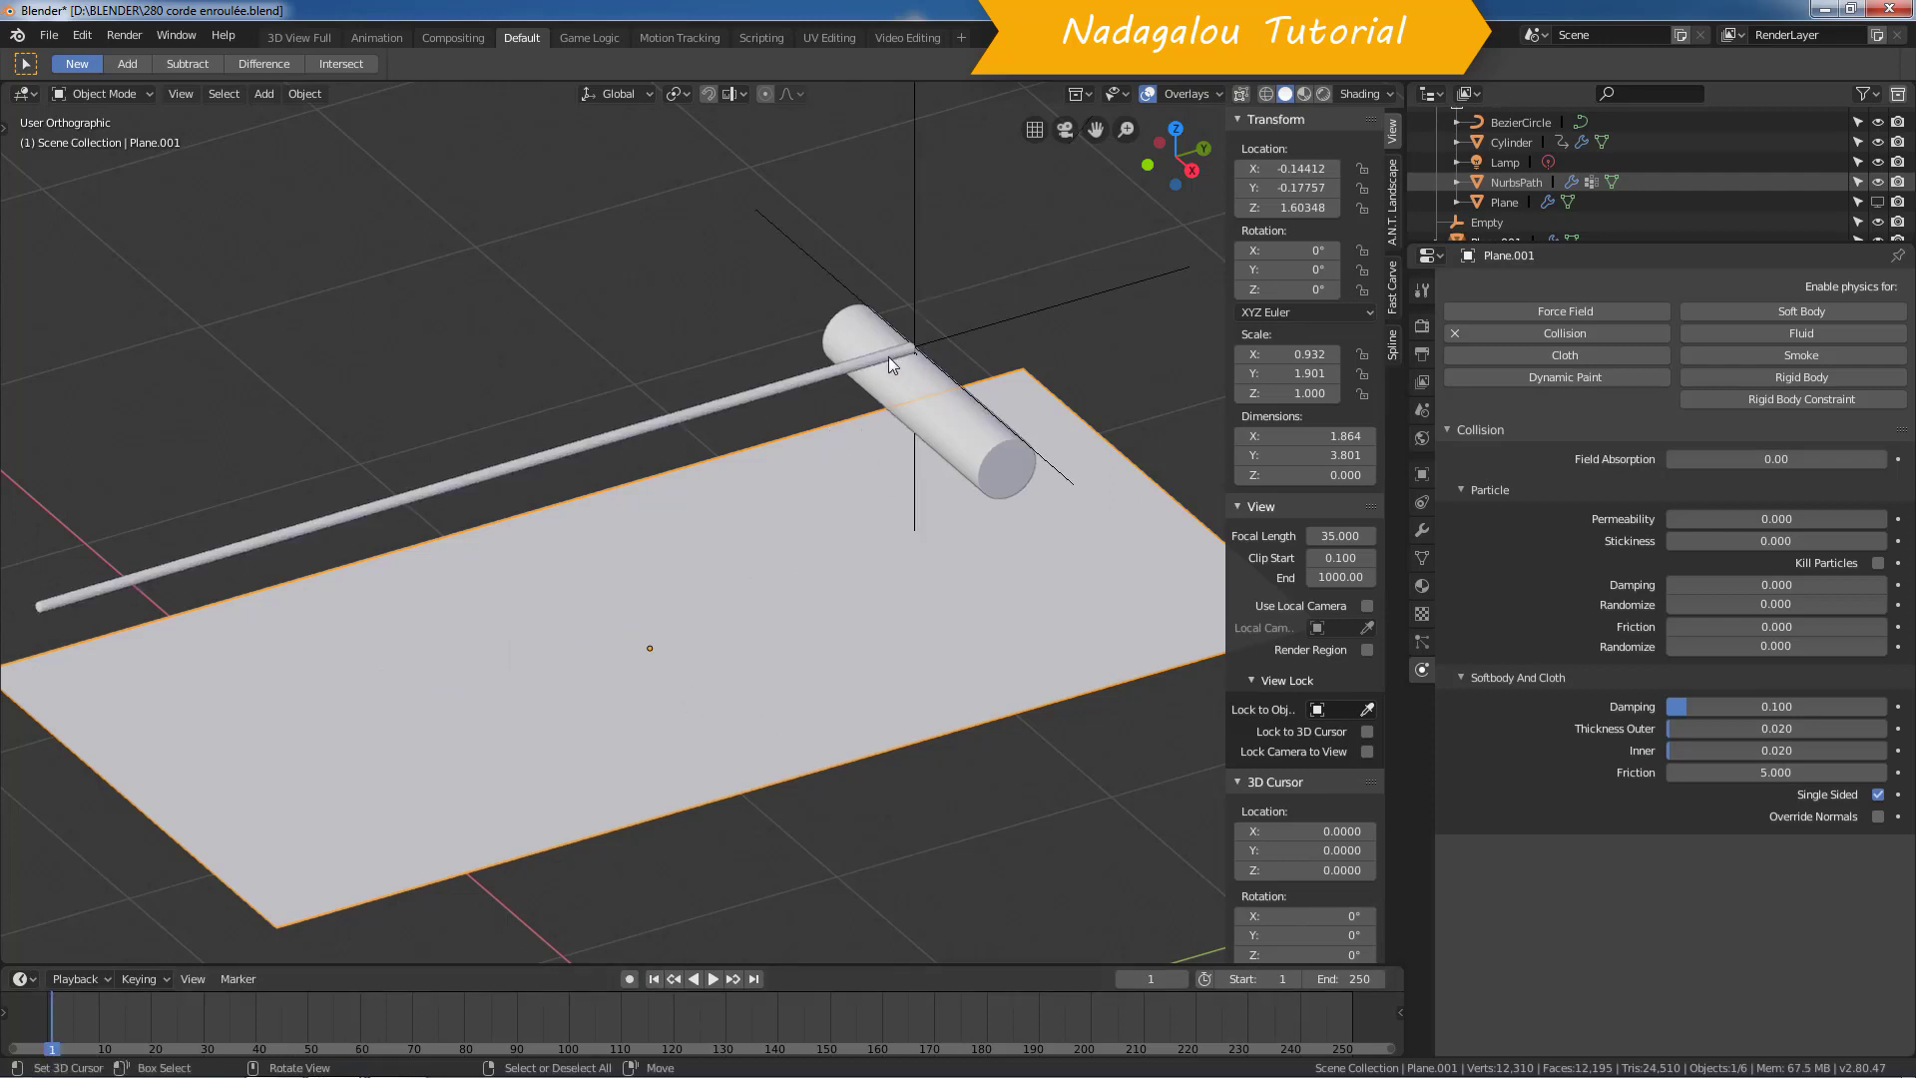
pyautogui.click(714, 979)
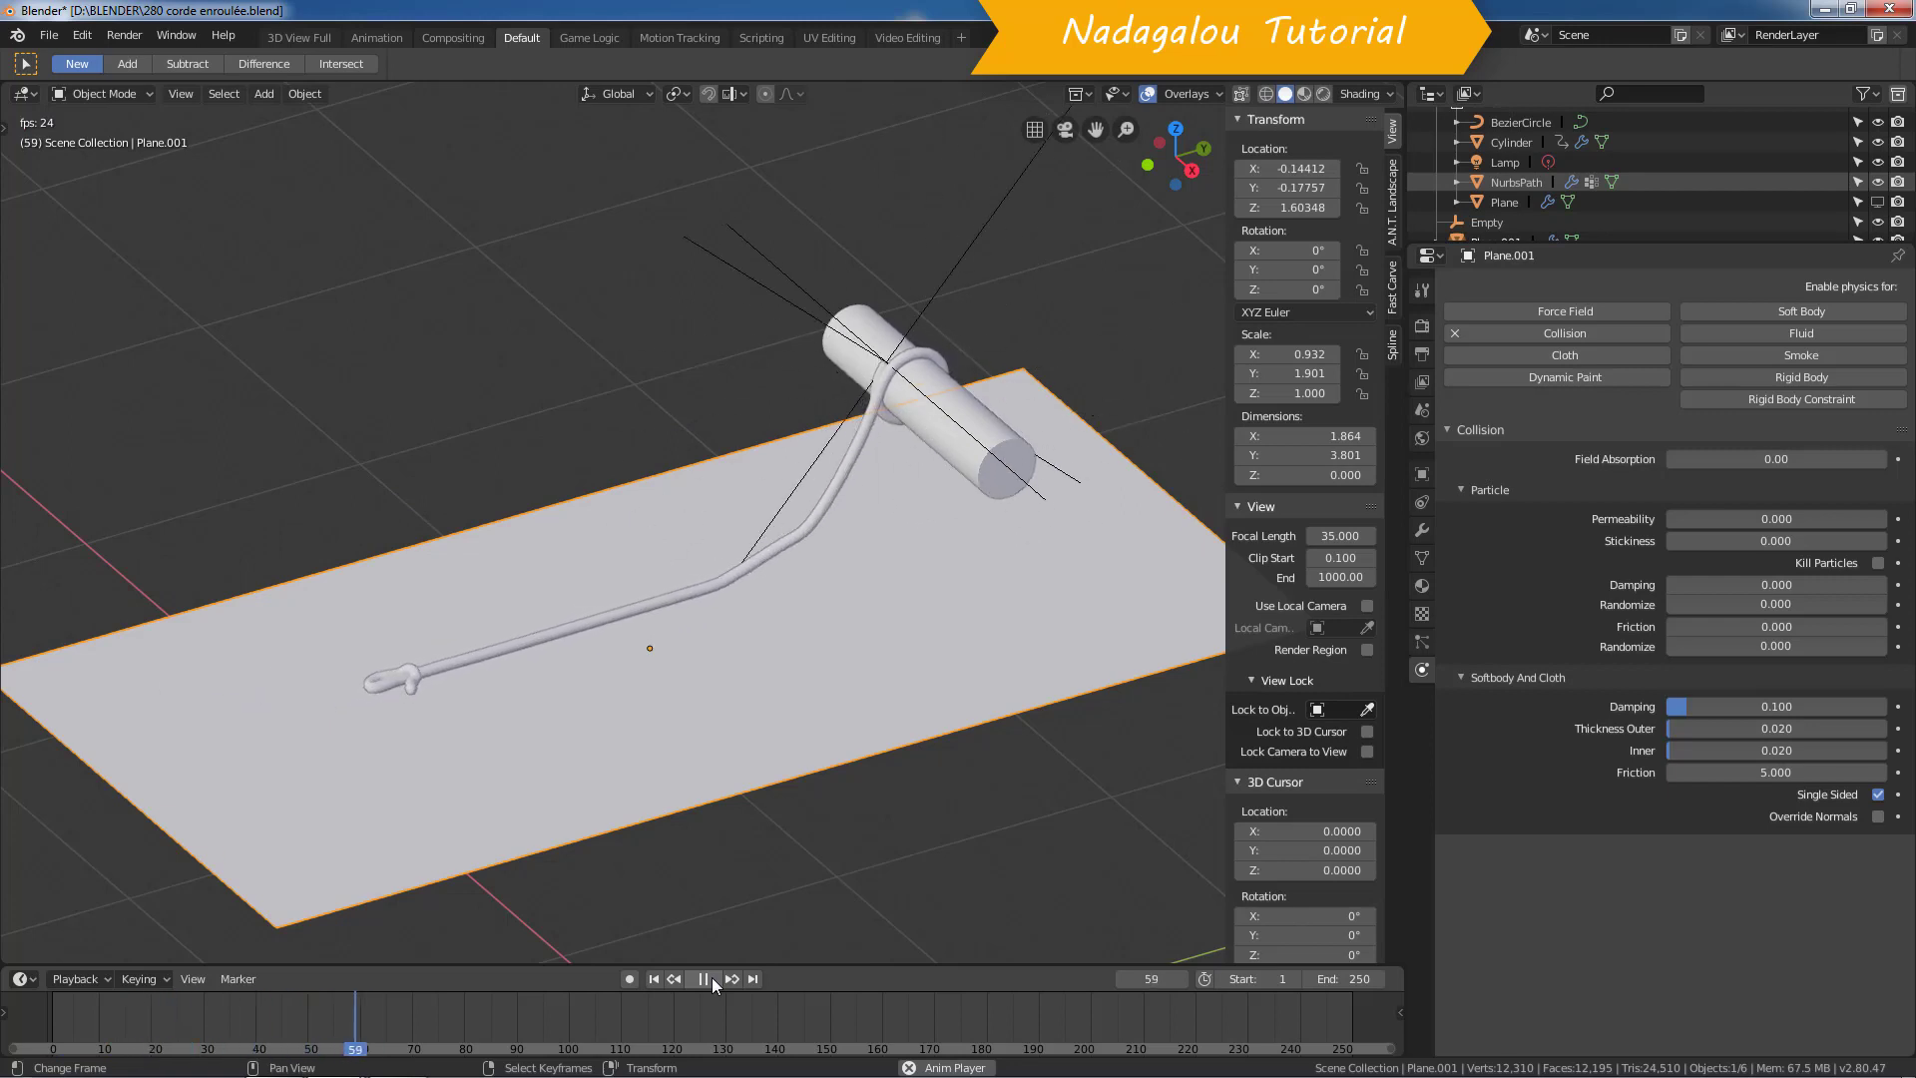
pyautogui.click(711, 978)
pyautogui.scroll(5, 928, 529)
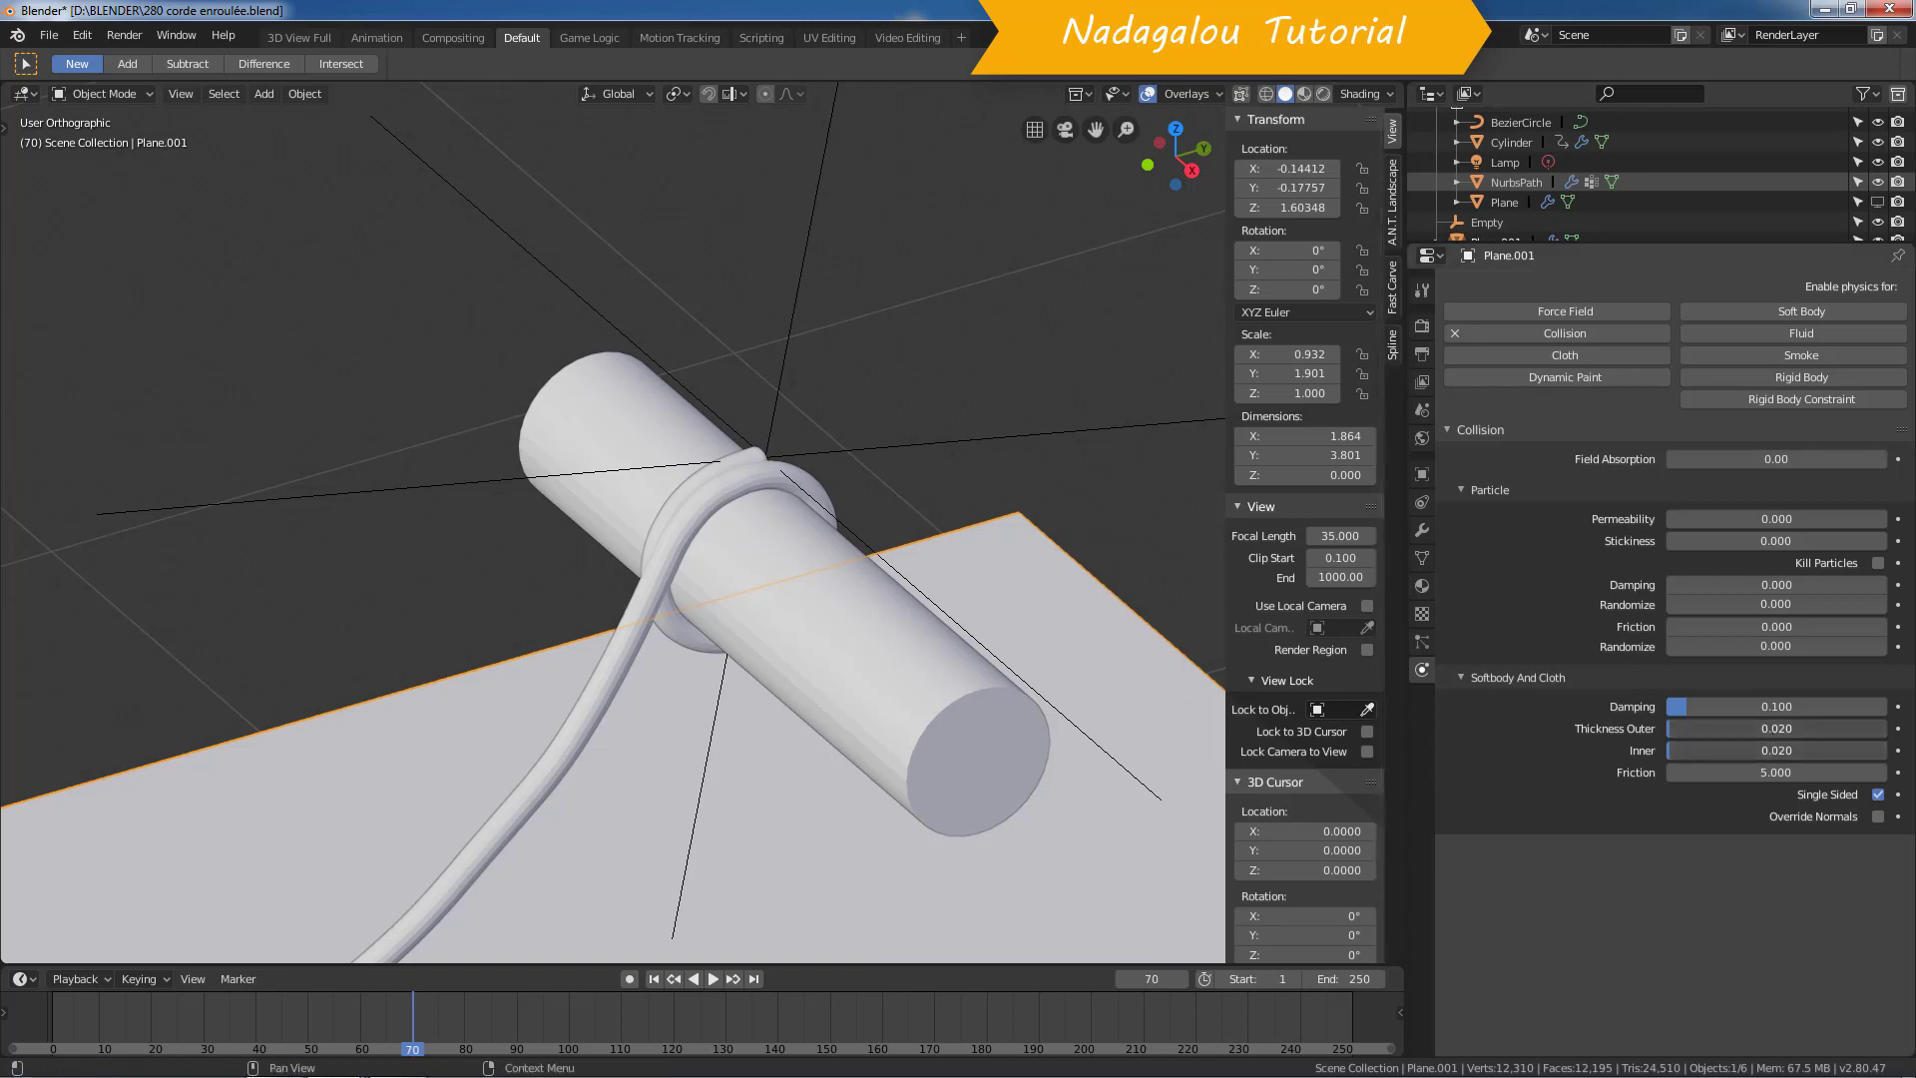
# Step: Set the plane's collision Thickness Outer and Inner to 0.1 and replay from frame 1
pyautogui.moveTo(1777, 728); pyautogui.dragTo(1777, 751)
pyautogui.write('.1')
pyautogui.press('Return')
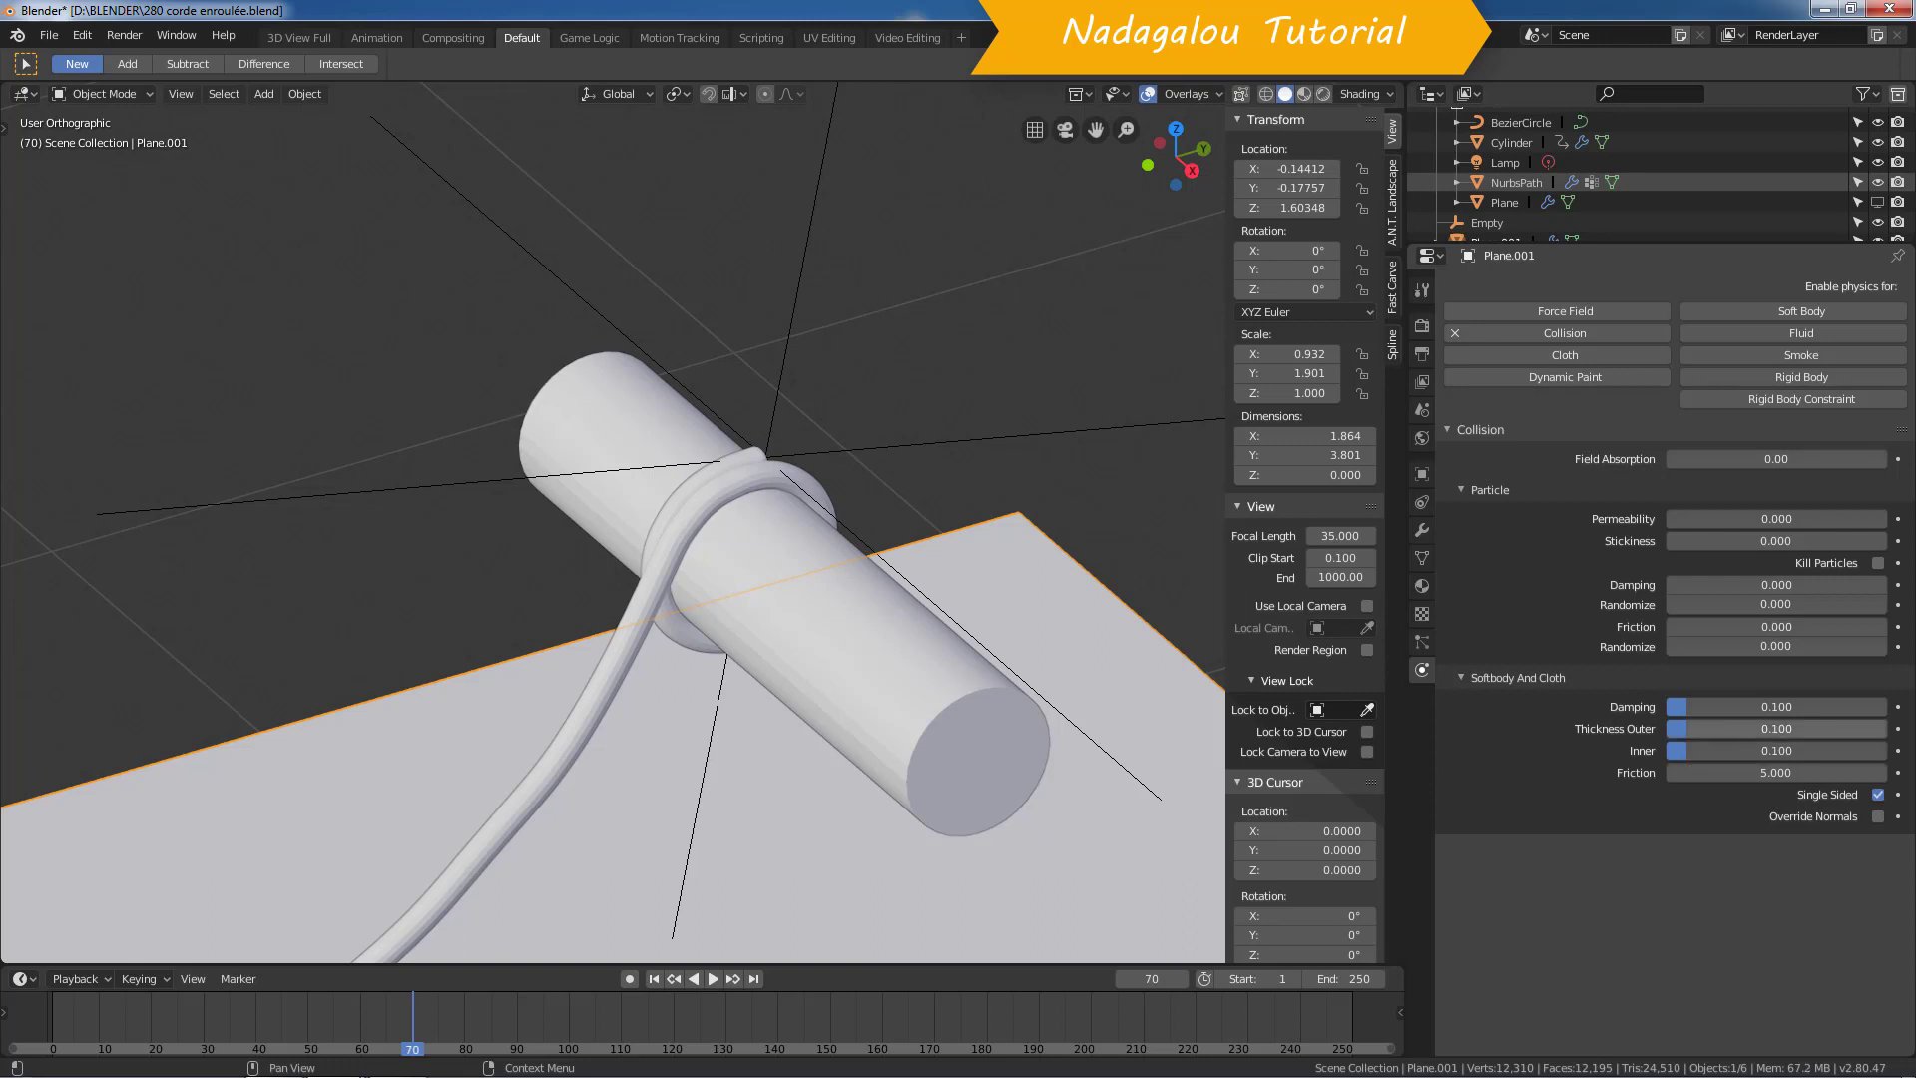
pyautogui.click(655, 980)
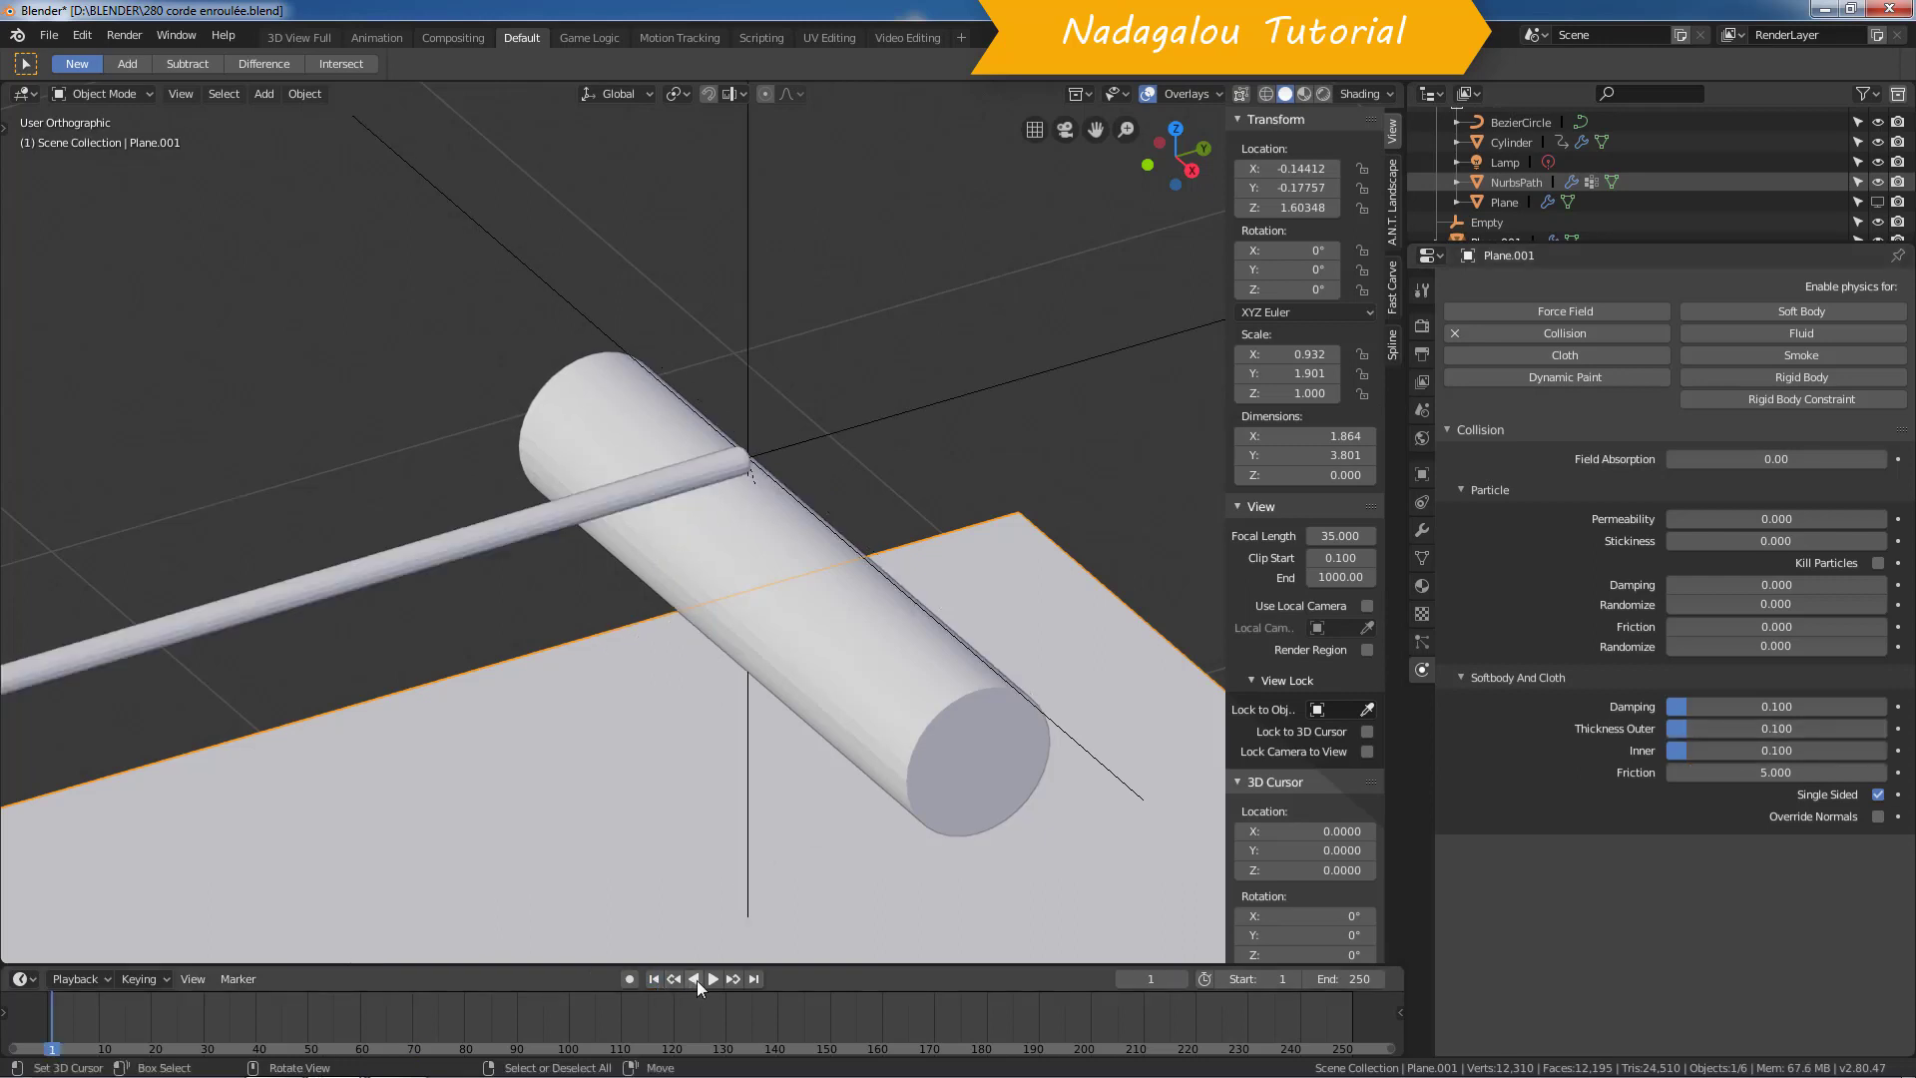
pyautogui.click(715, 980)
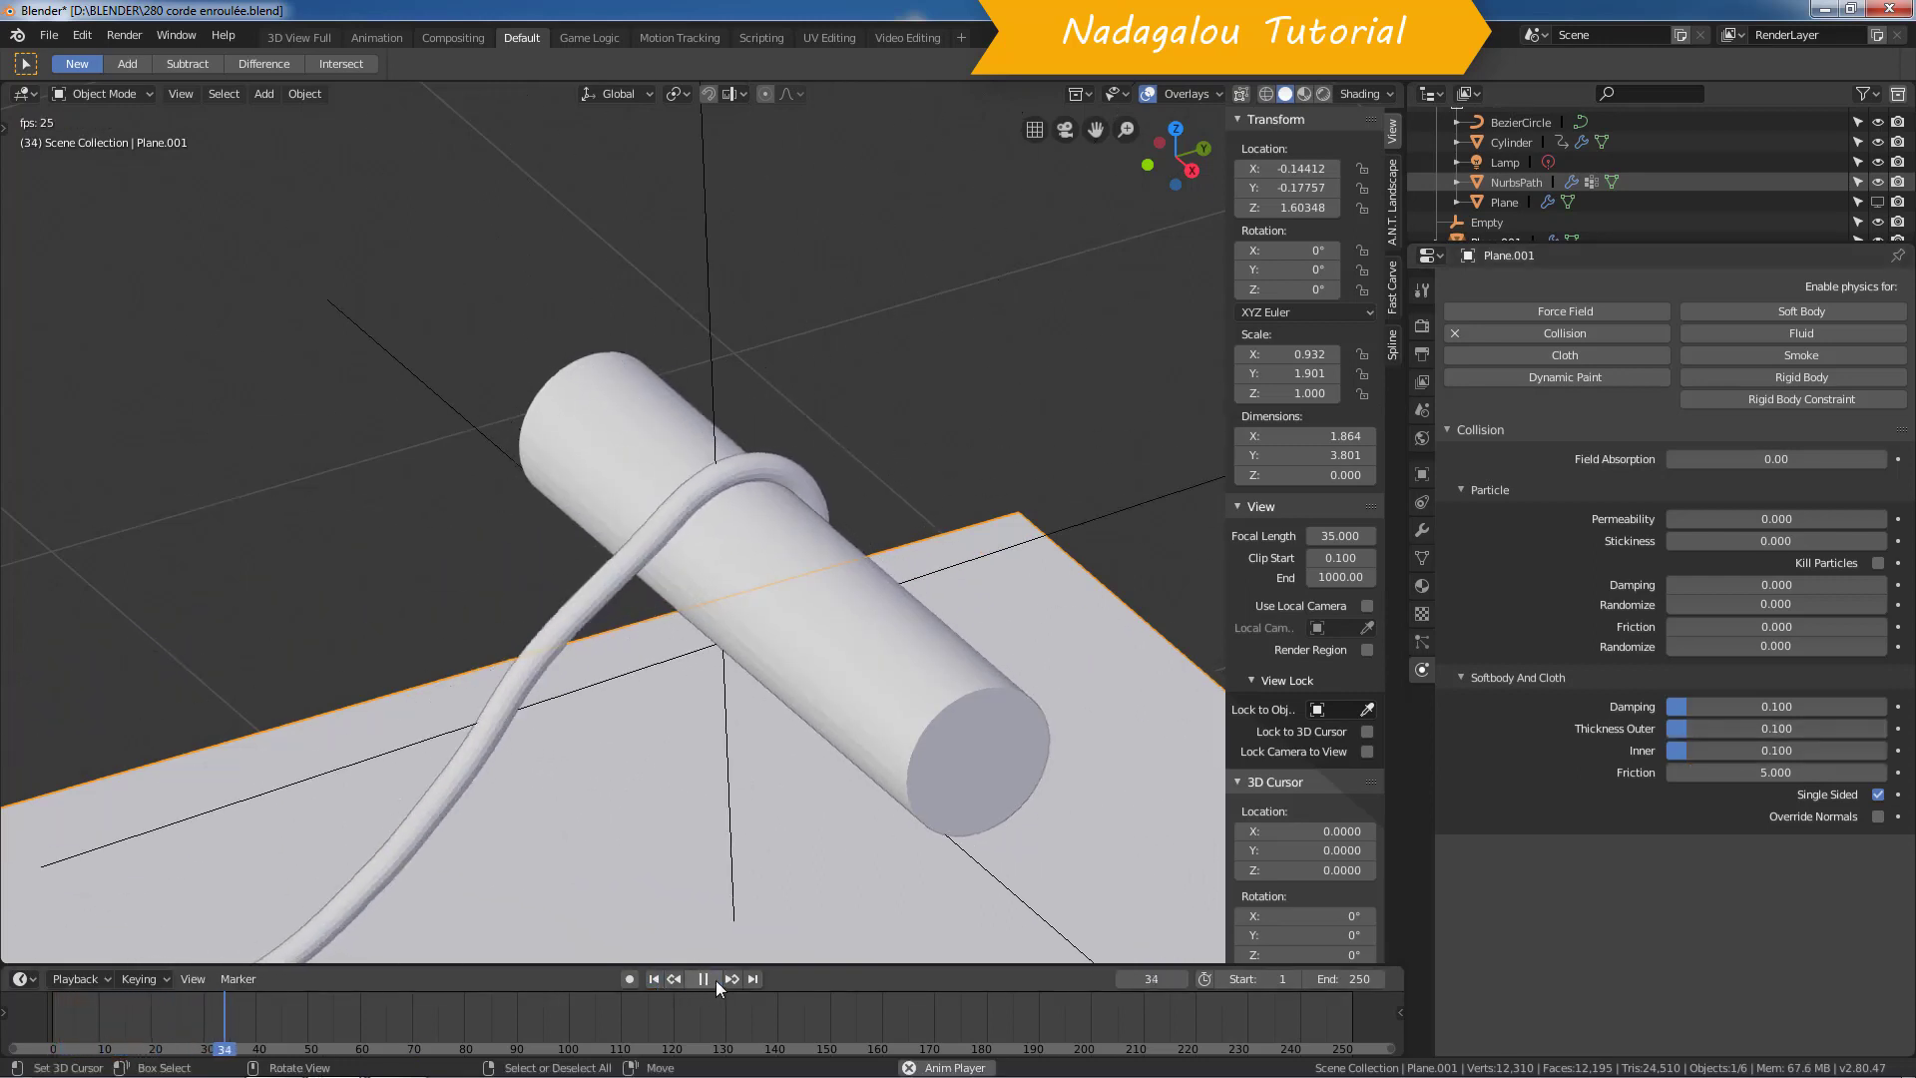
pyautogui.click(715, 980)
pyautogui.click(672, 980)
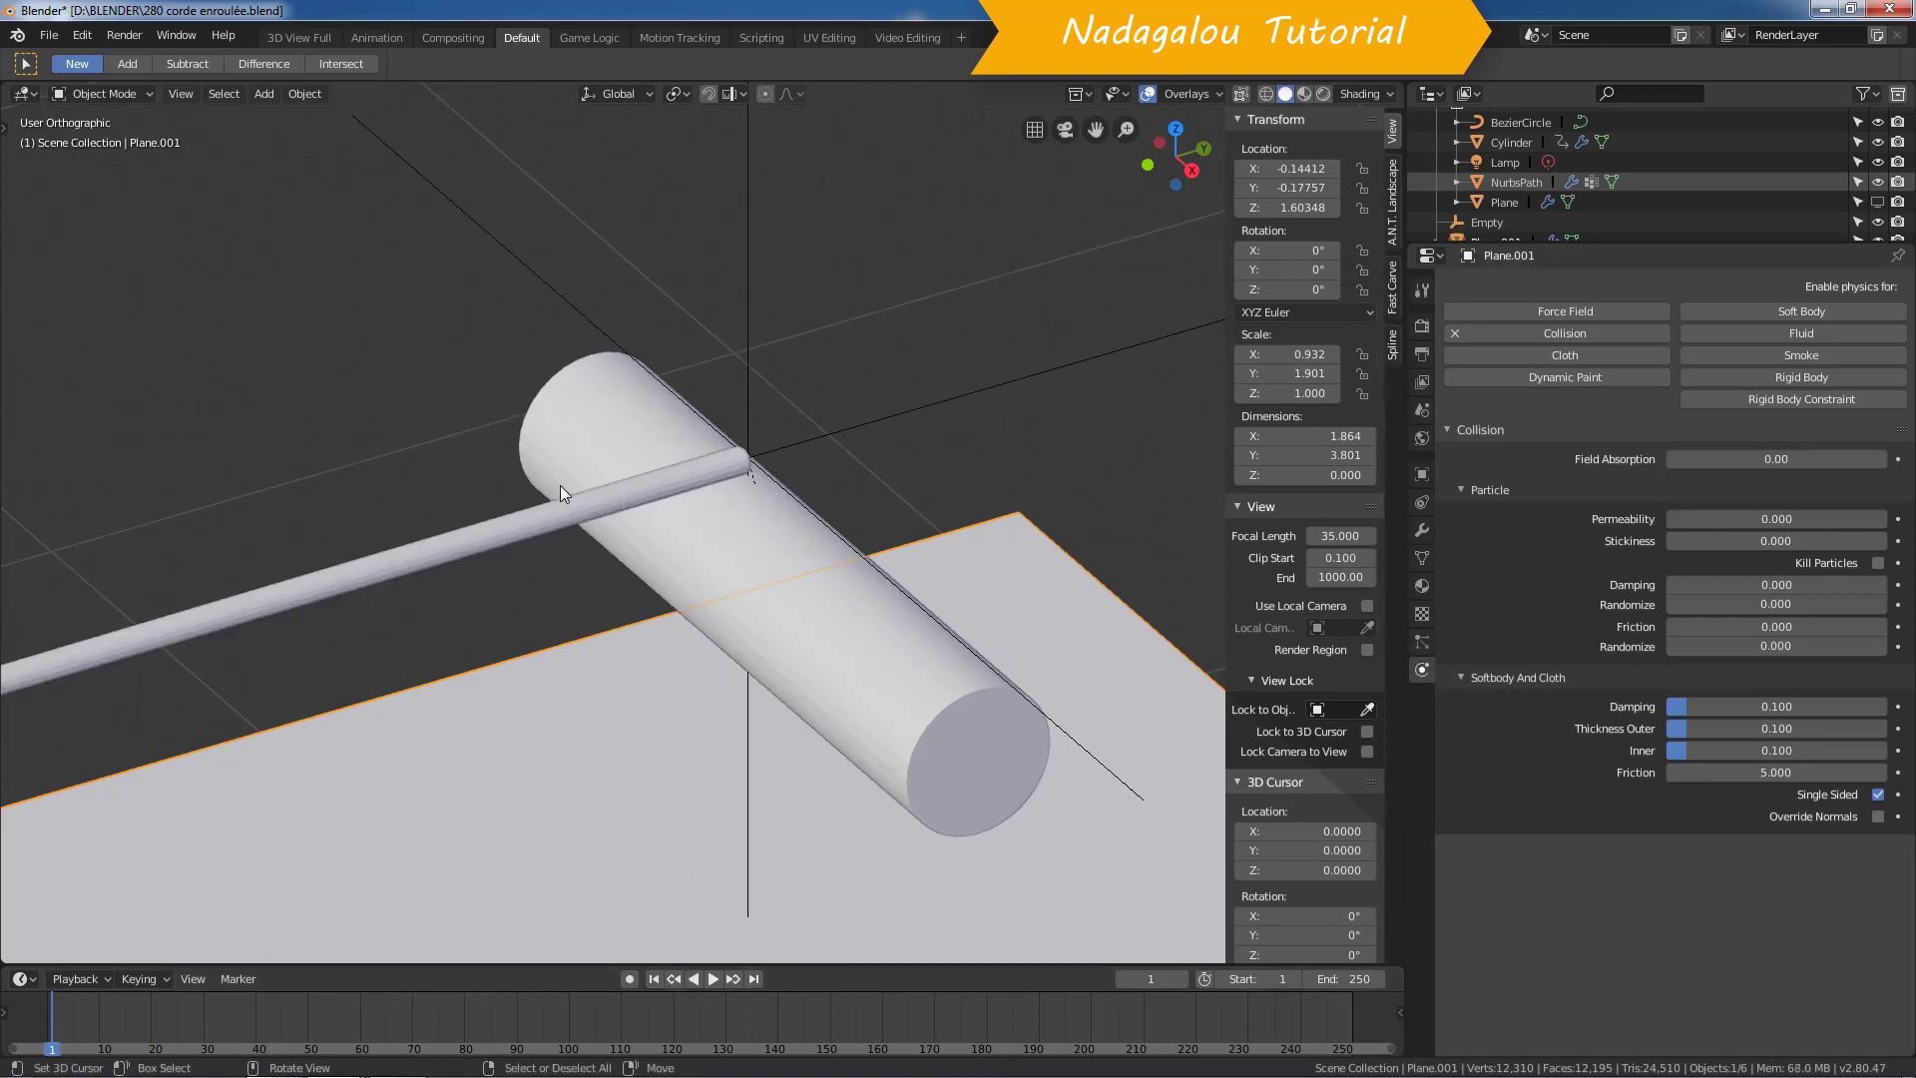
# Step: Select the rope, replay the simulation to frame 74, then select the Cylinder
pyautogui.click(599, 504)
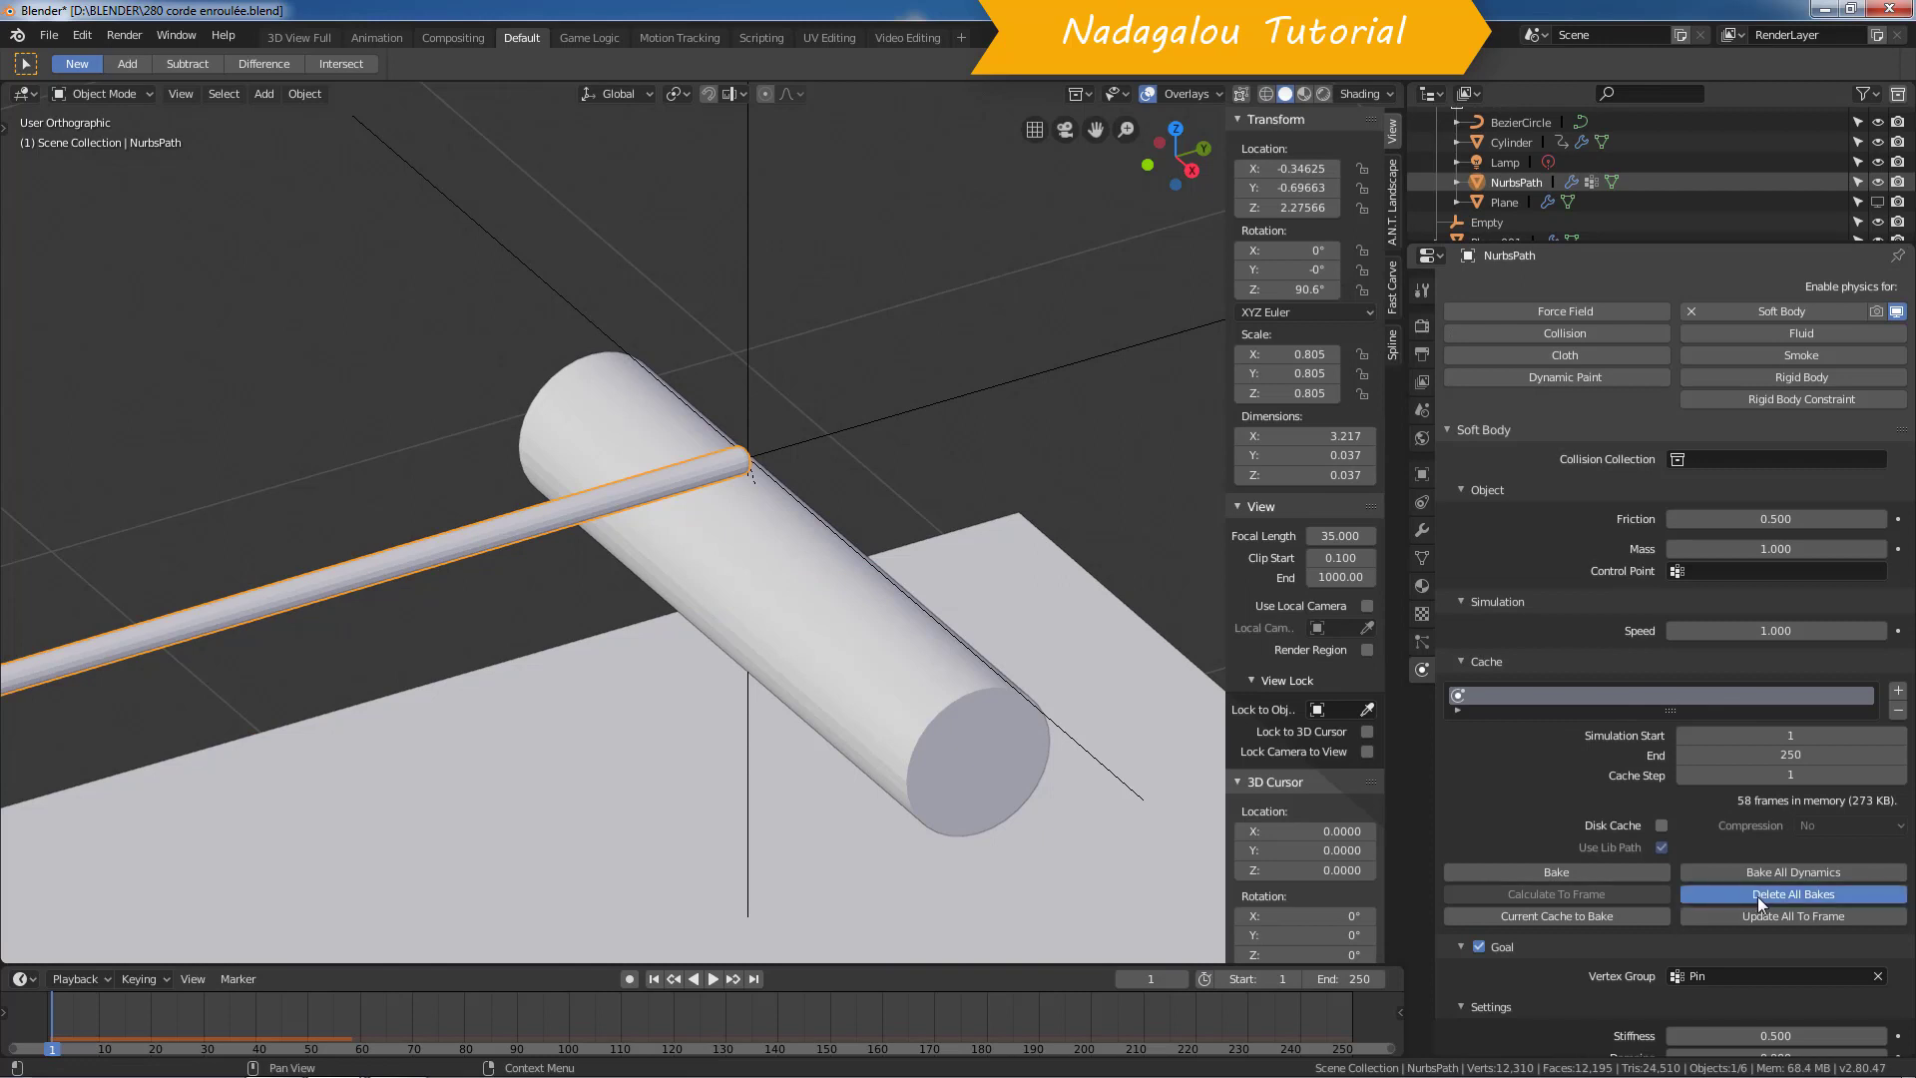
pyautogui.click(709, 980)
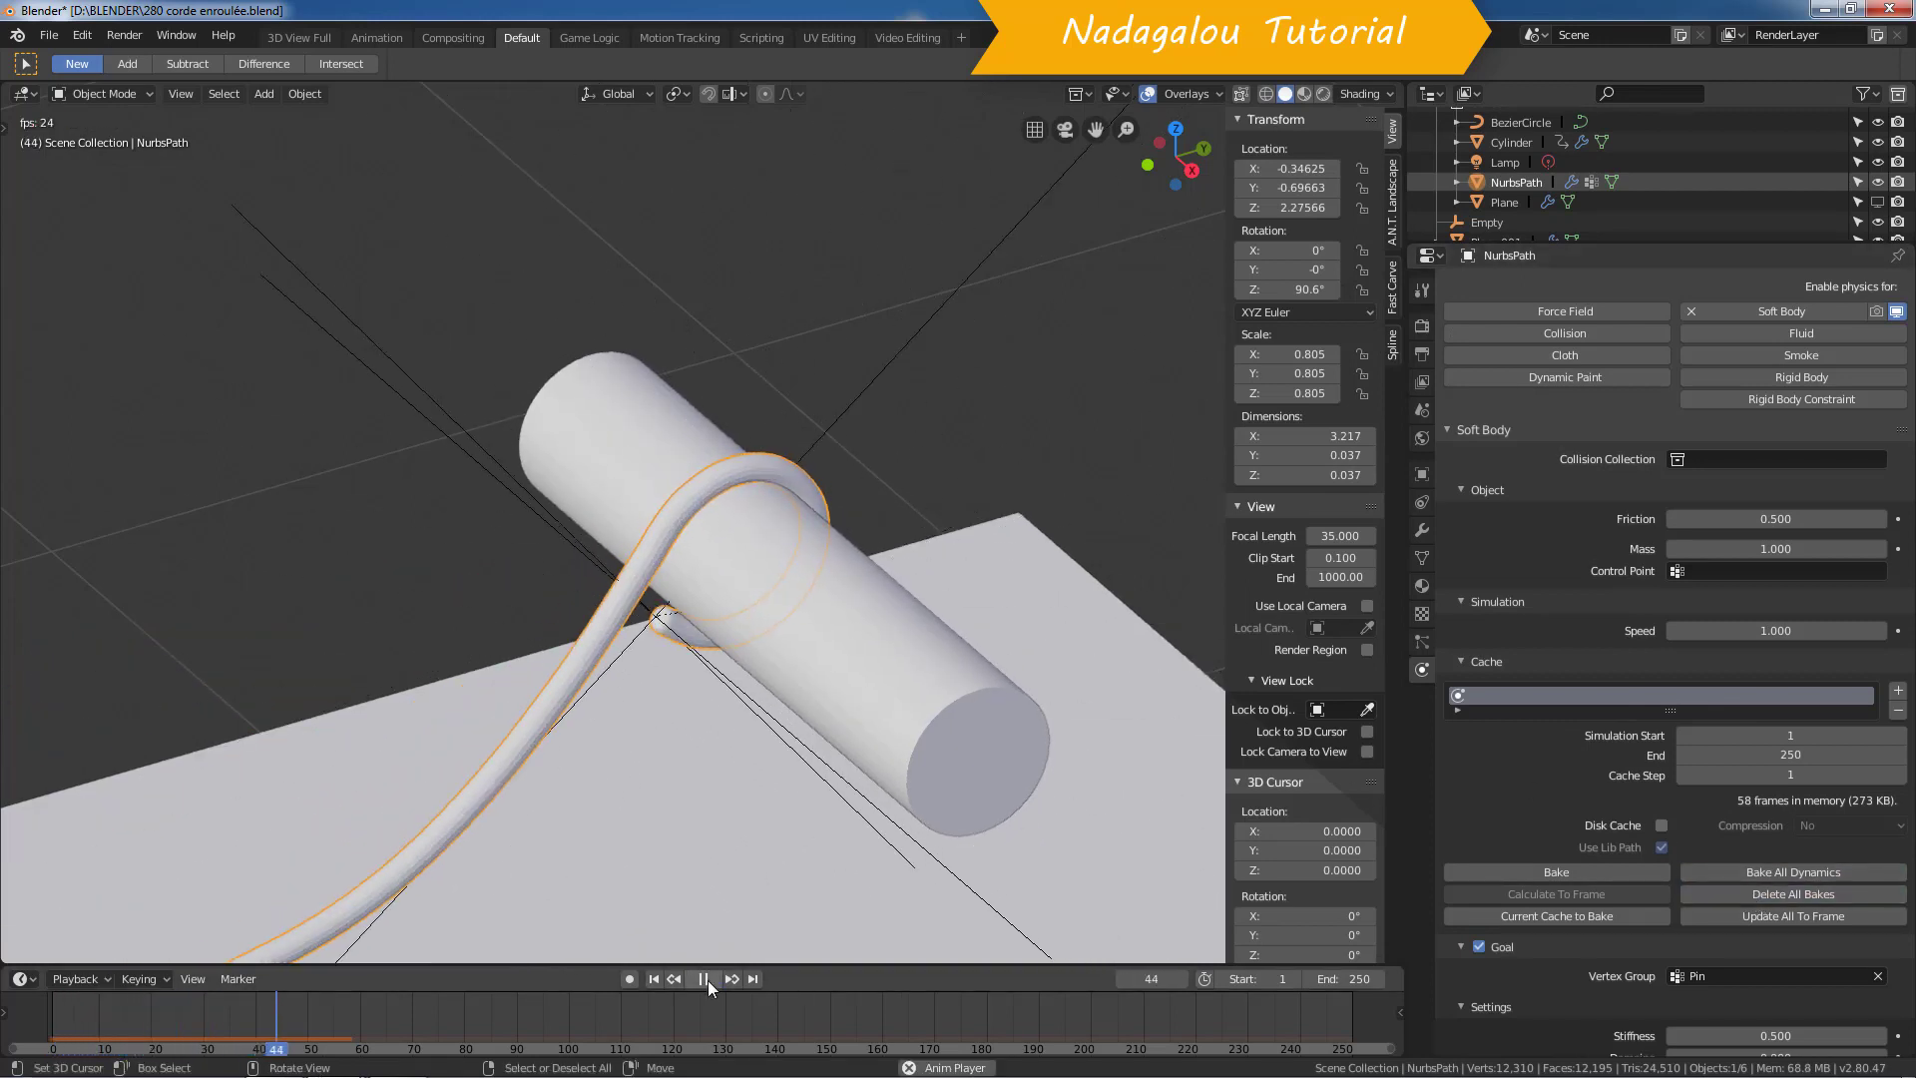
pyautogui.click(709, 980)
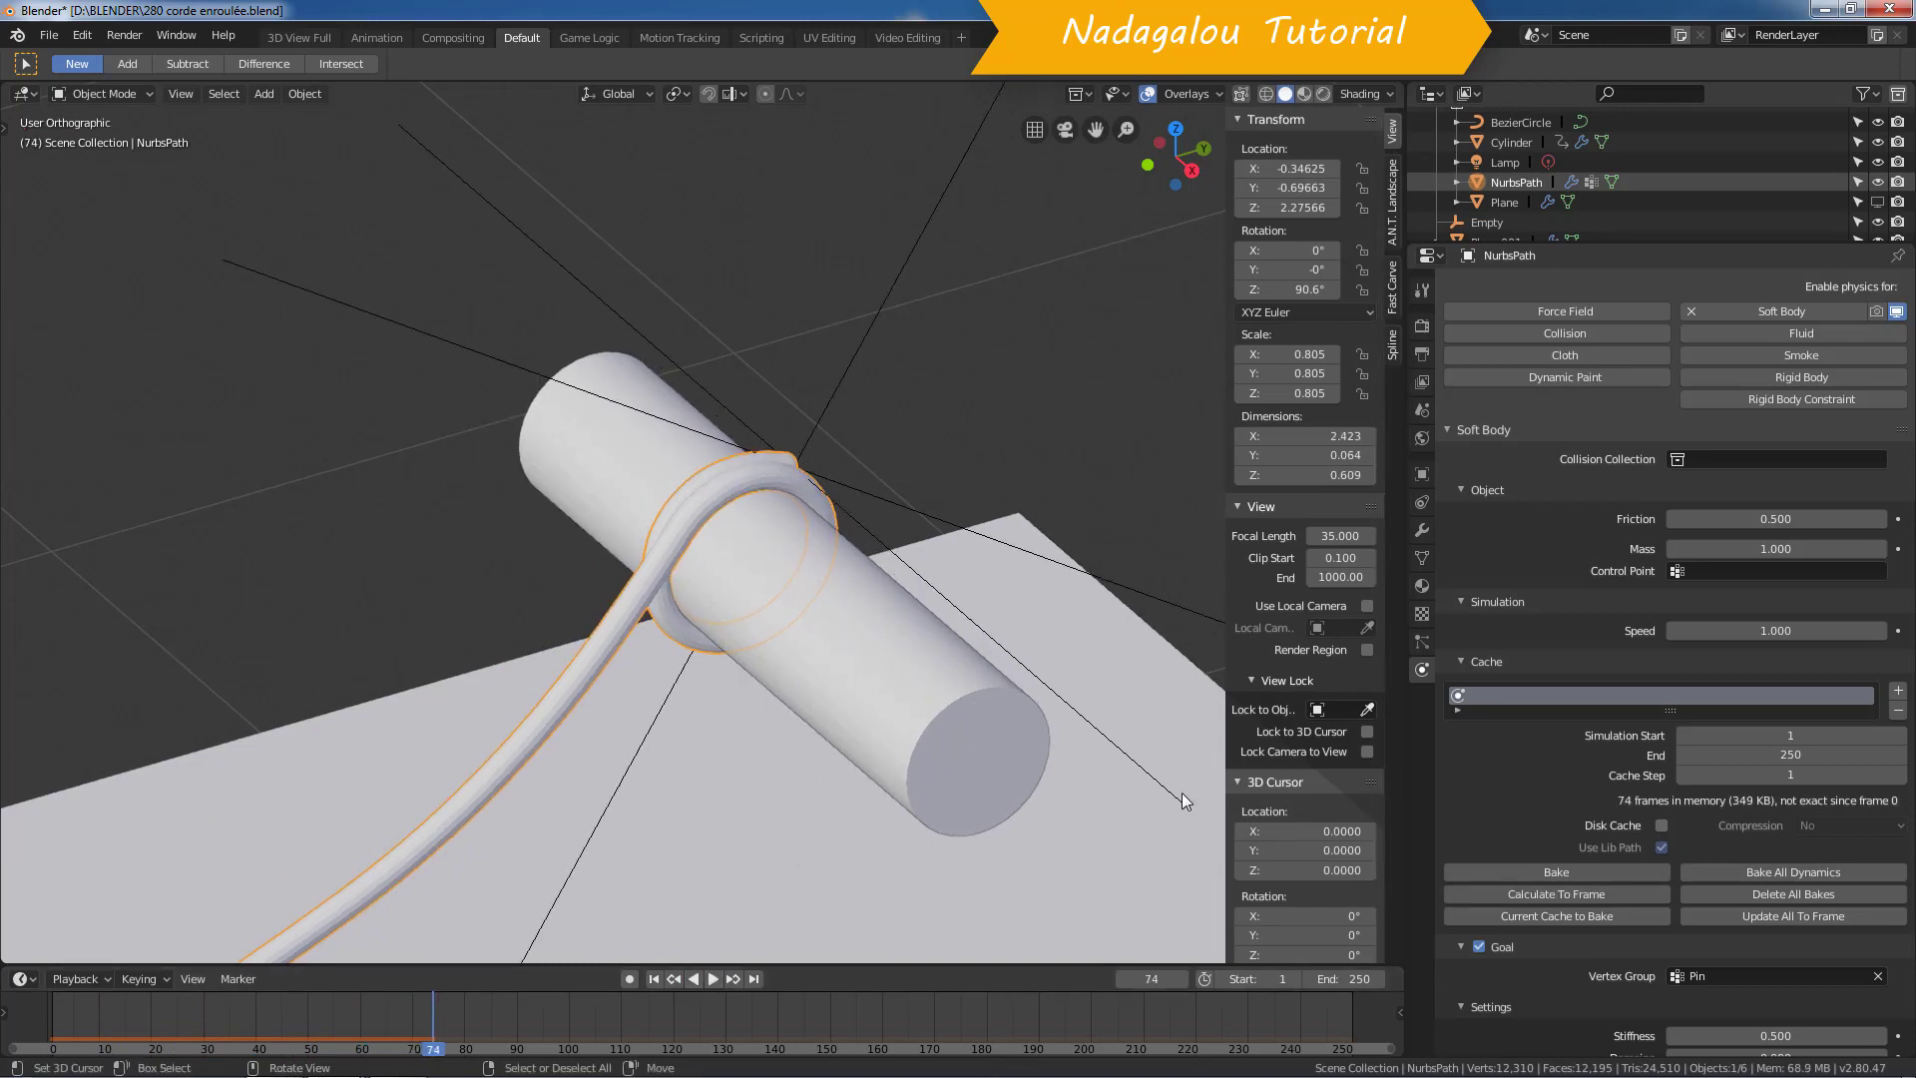
pyautogui.click(866, 681)
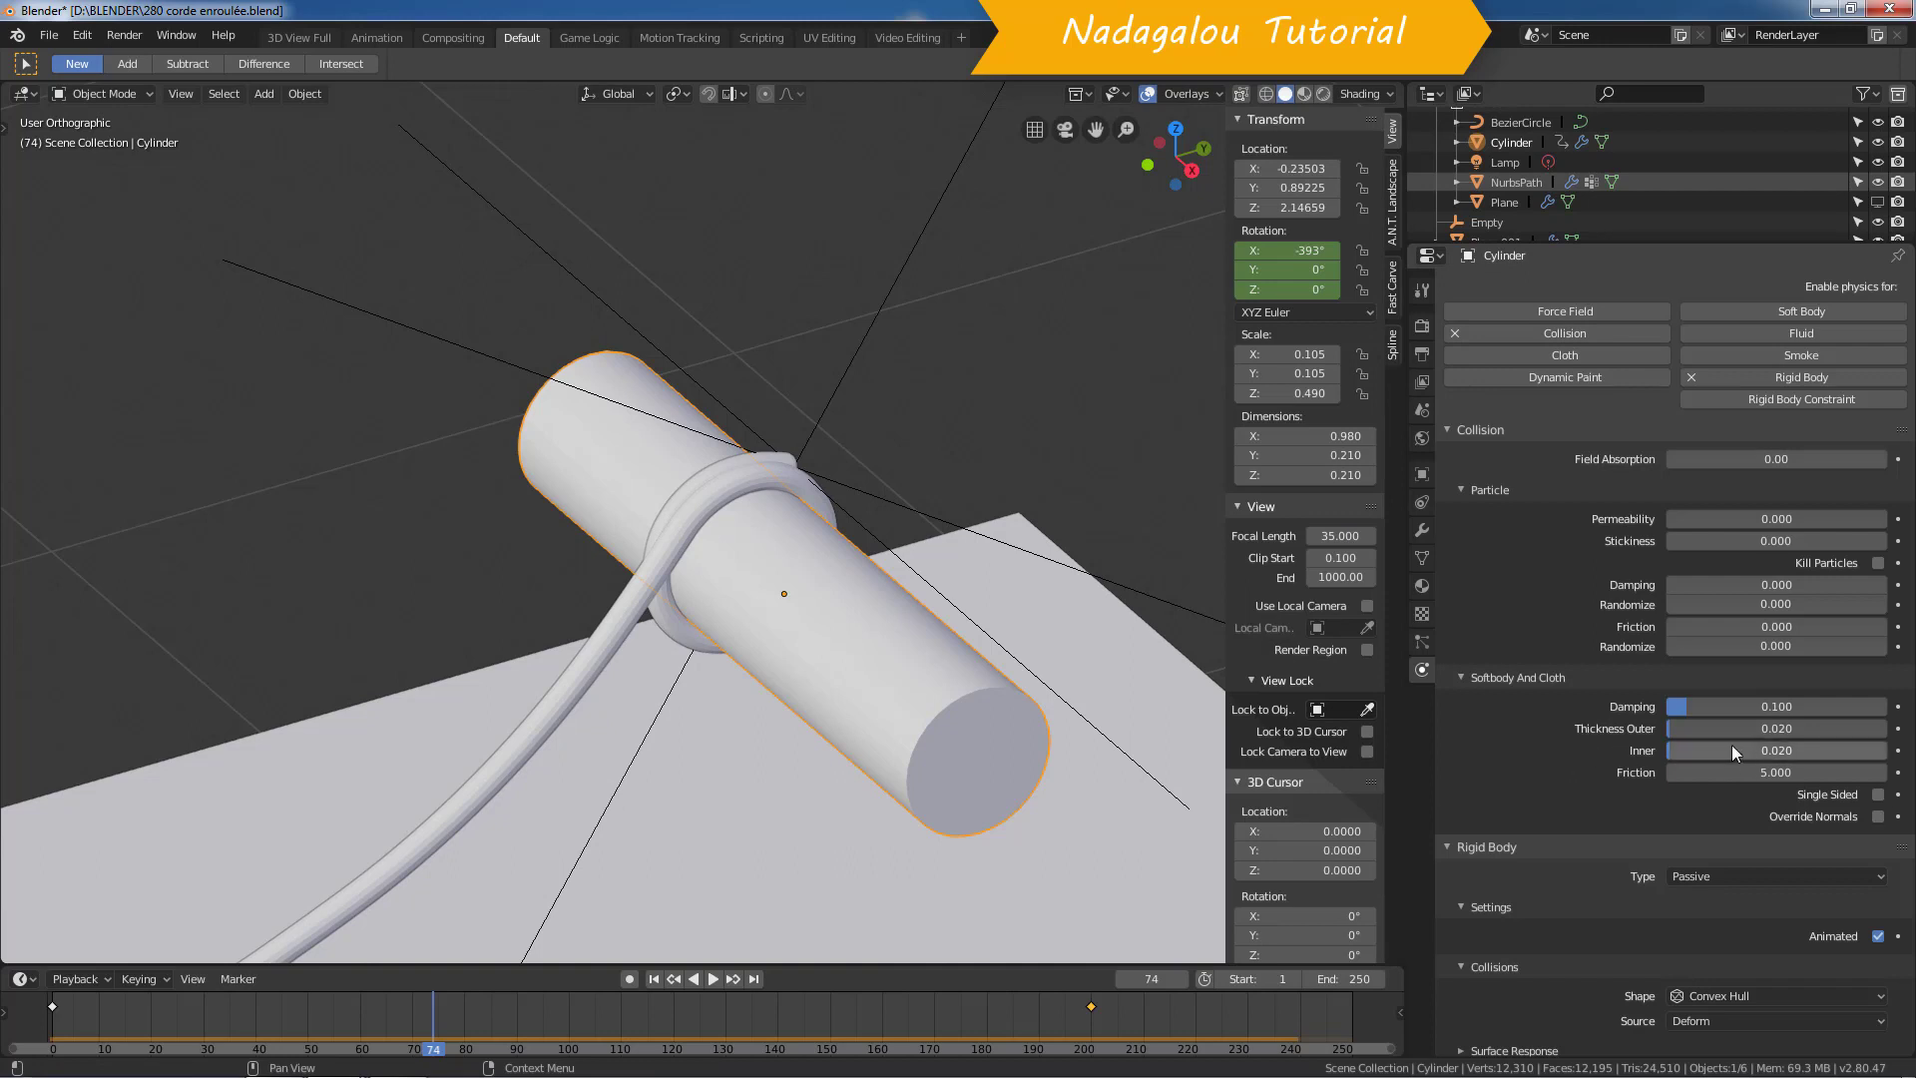
# Step: Try a new cylinder collision thickness, replay the simulation, and rewind to frame 1
pyautogui.moveTo(1740, 727); pyautogui.dragTo(1739, 751)
pyautogui.write('.100')
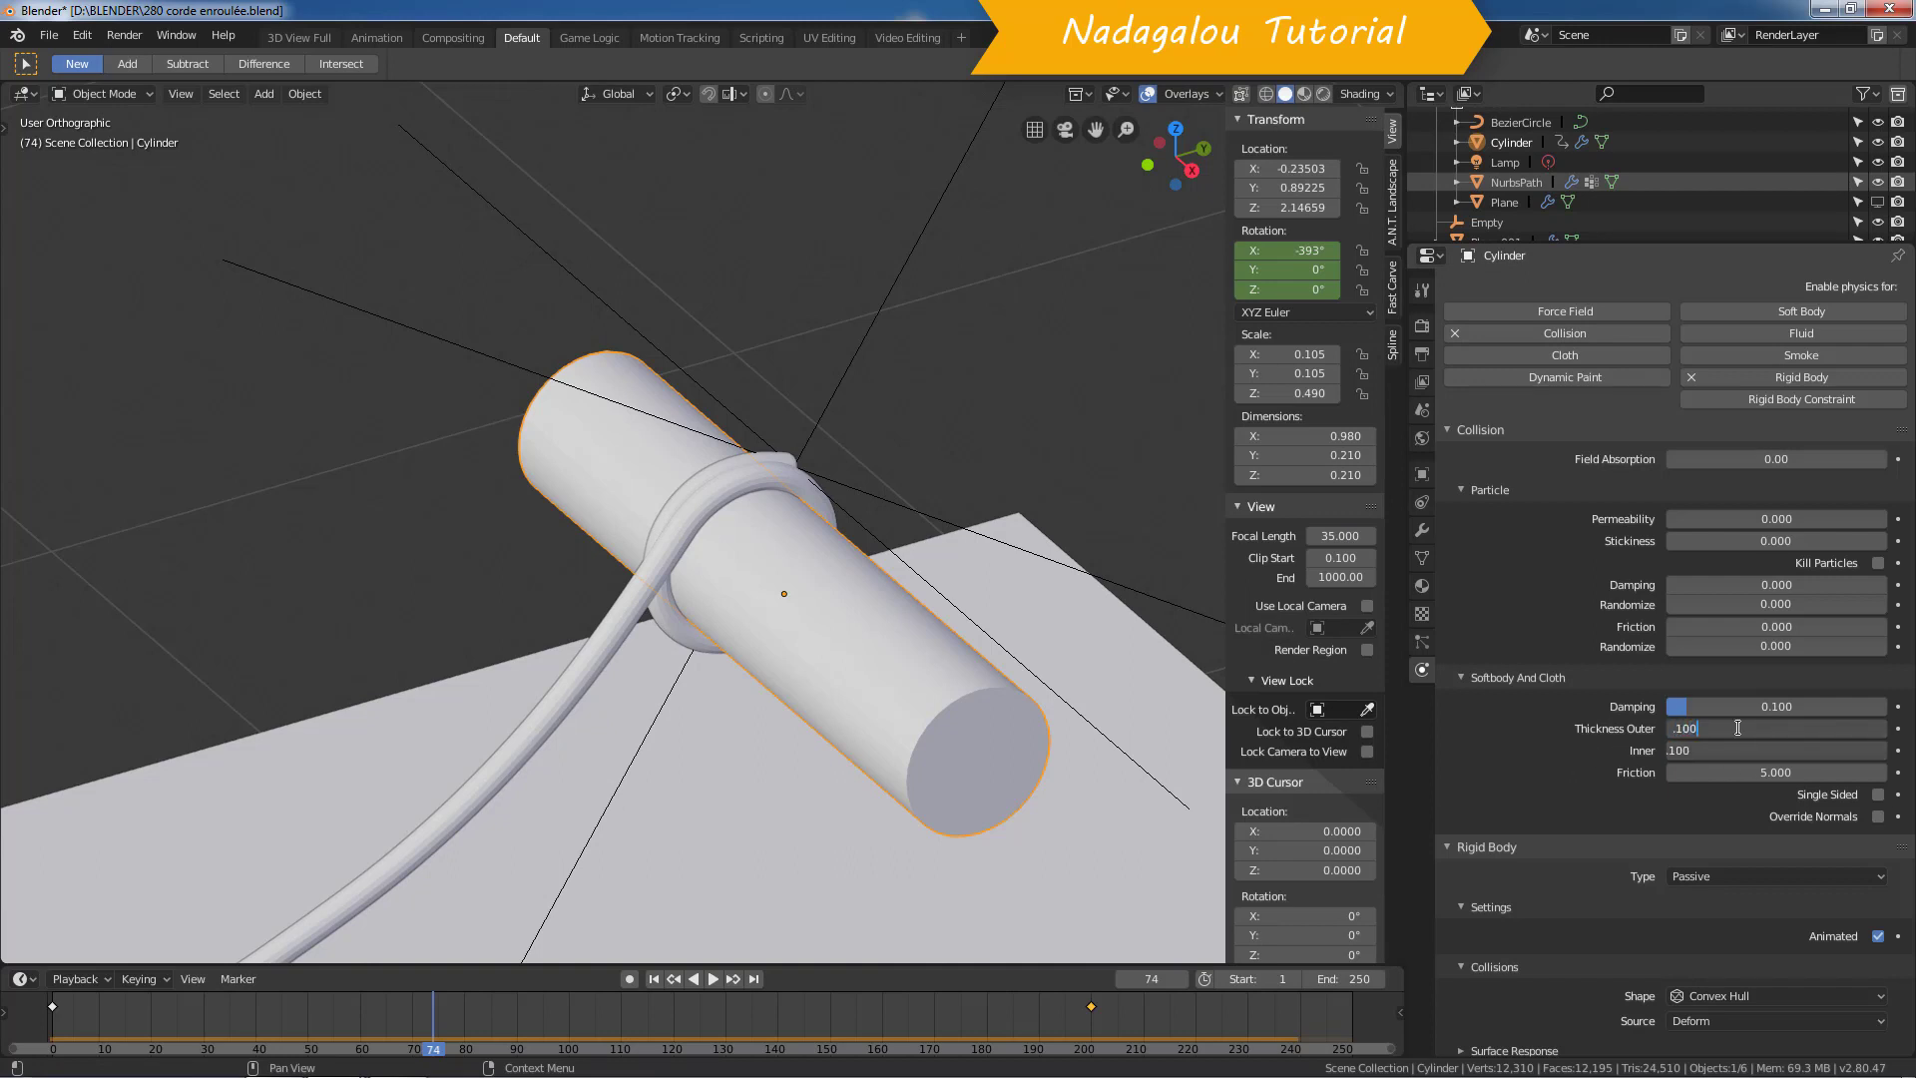
pyautogui.press('Return')
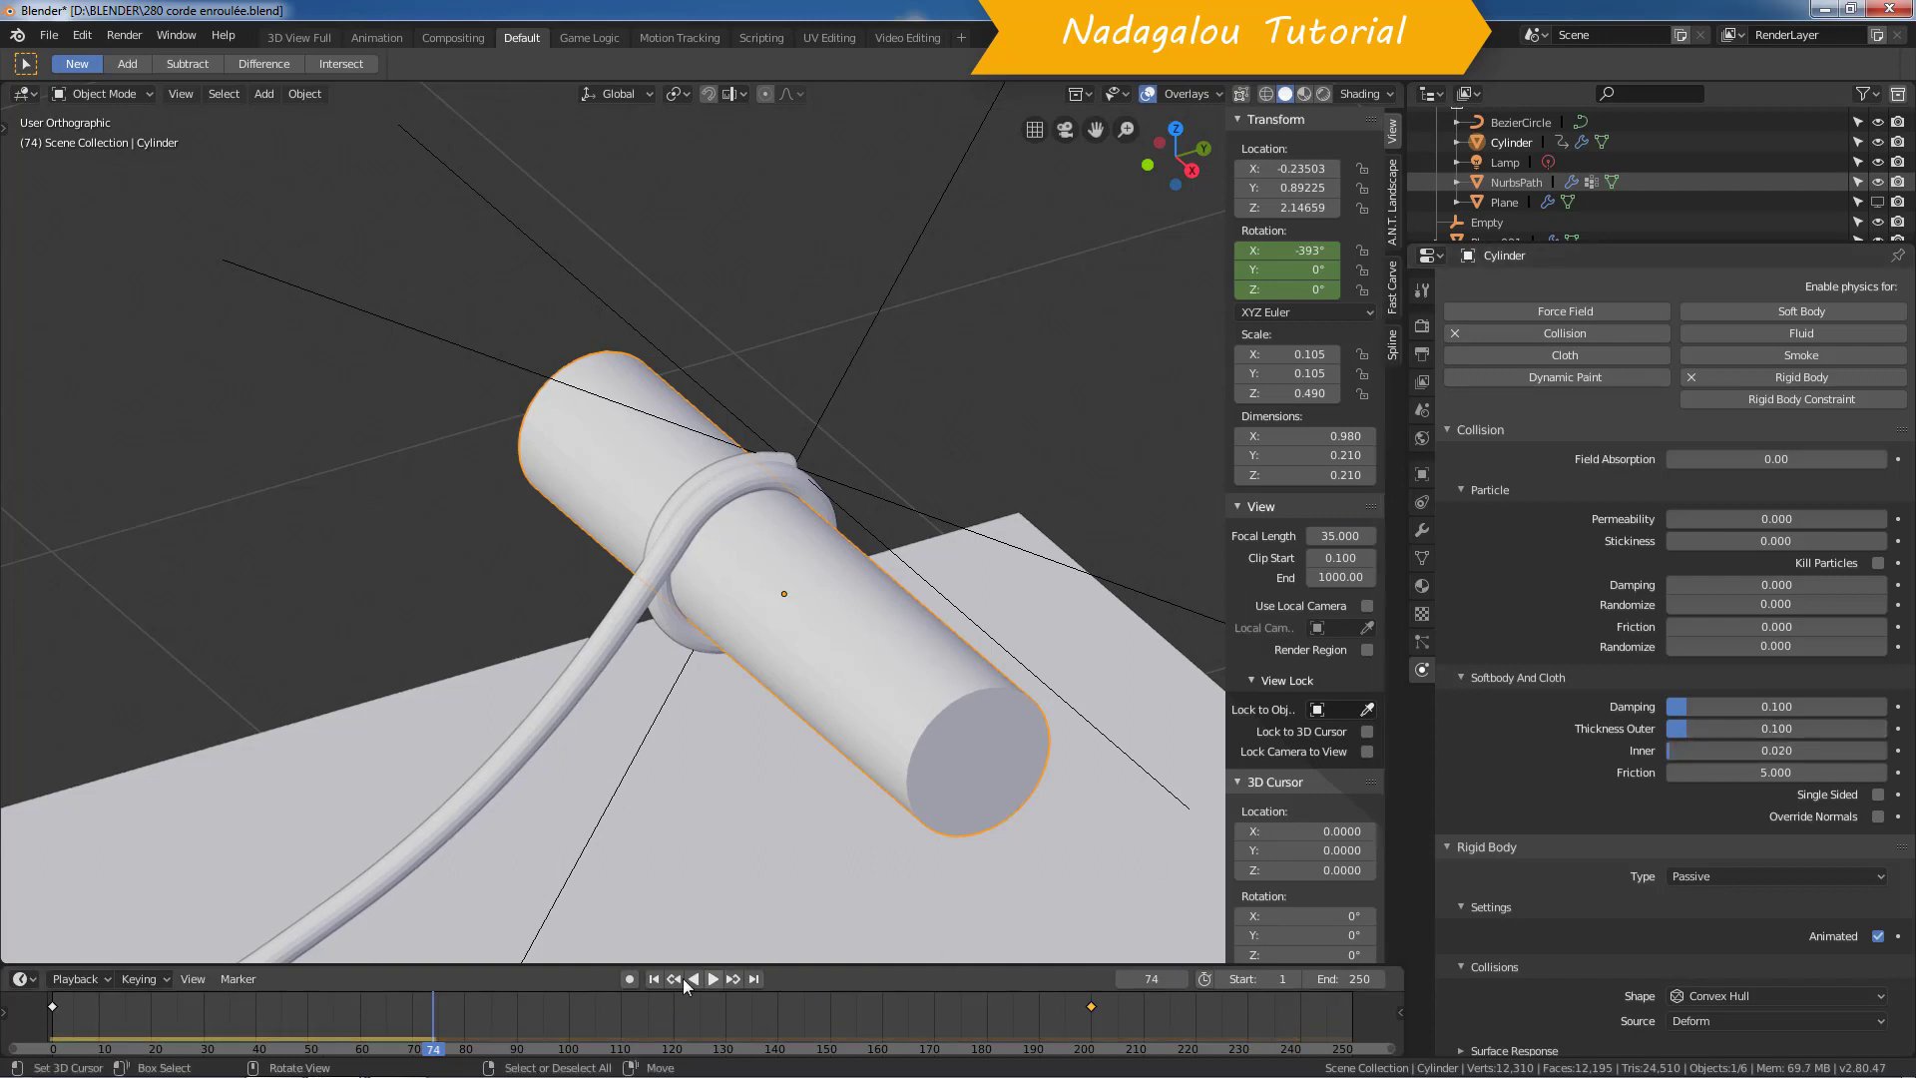
pyautogui.click(714, 978)
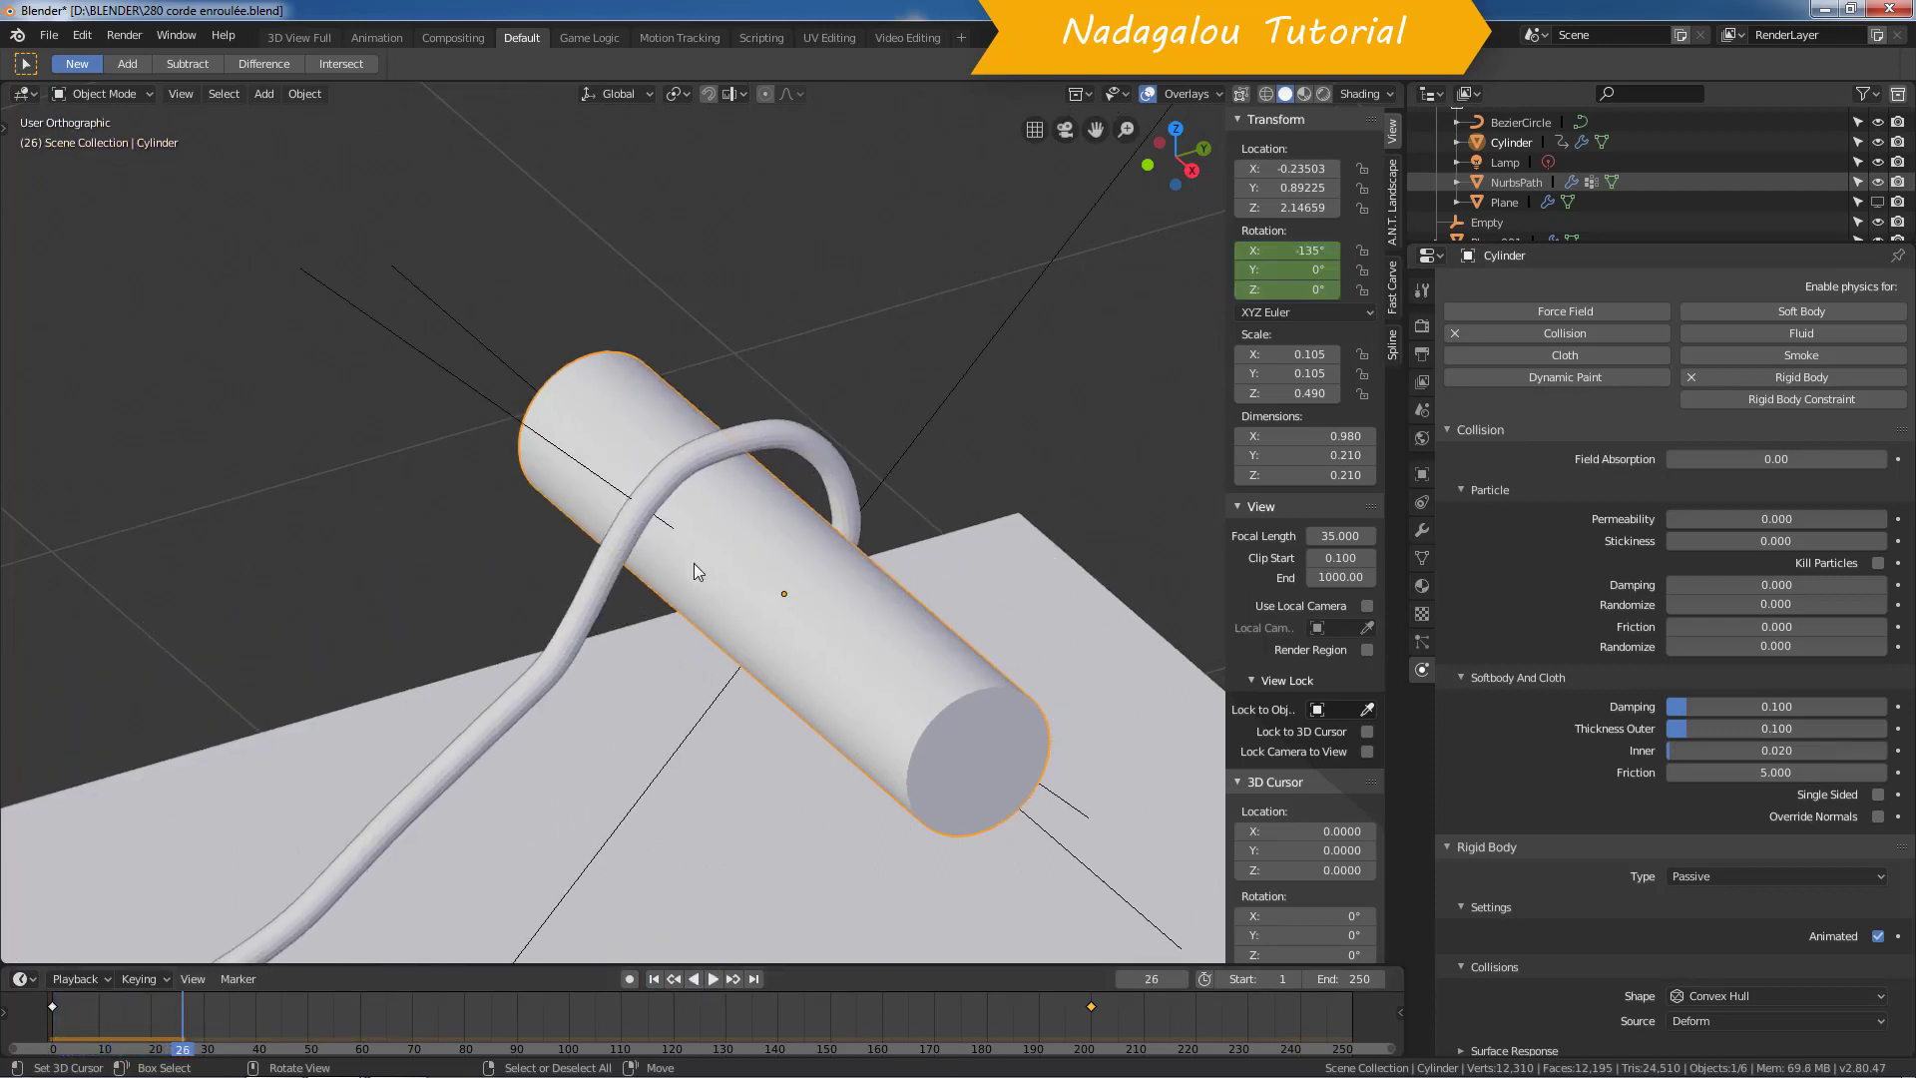
pyautogui.click(713, 978)
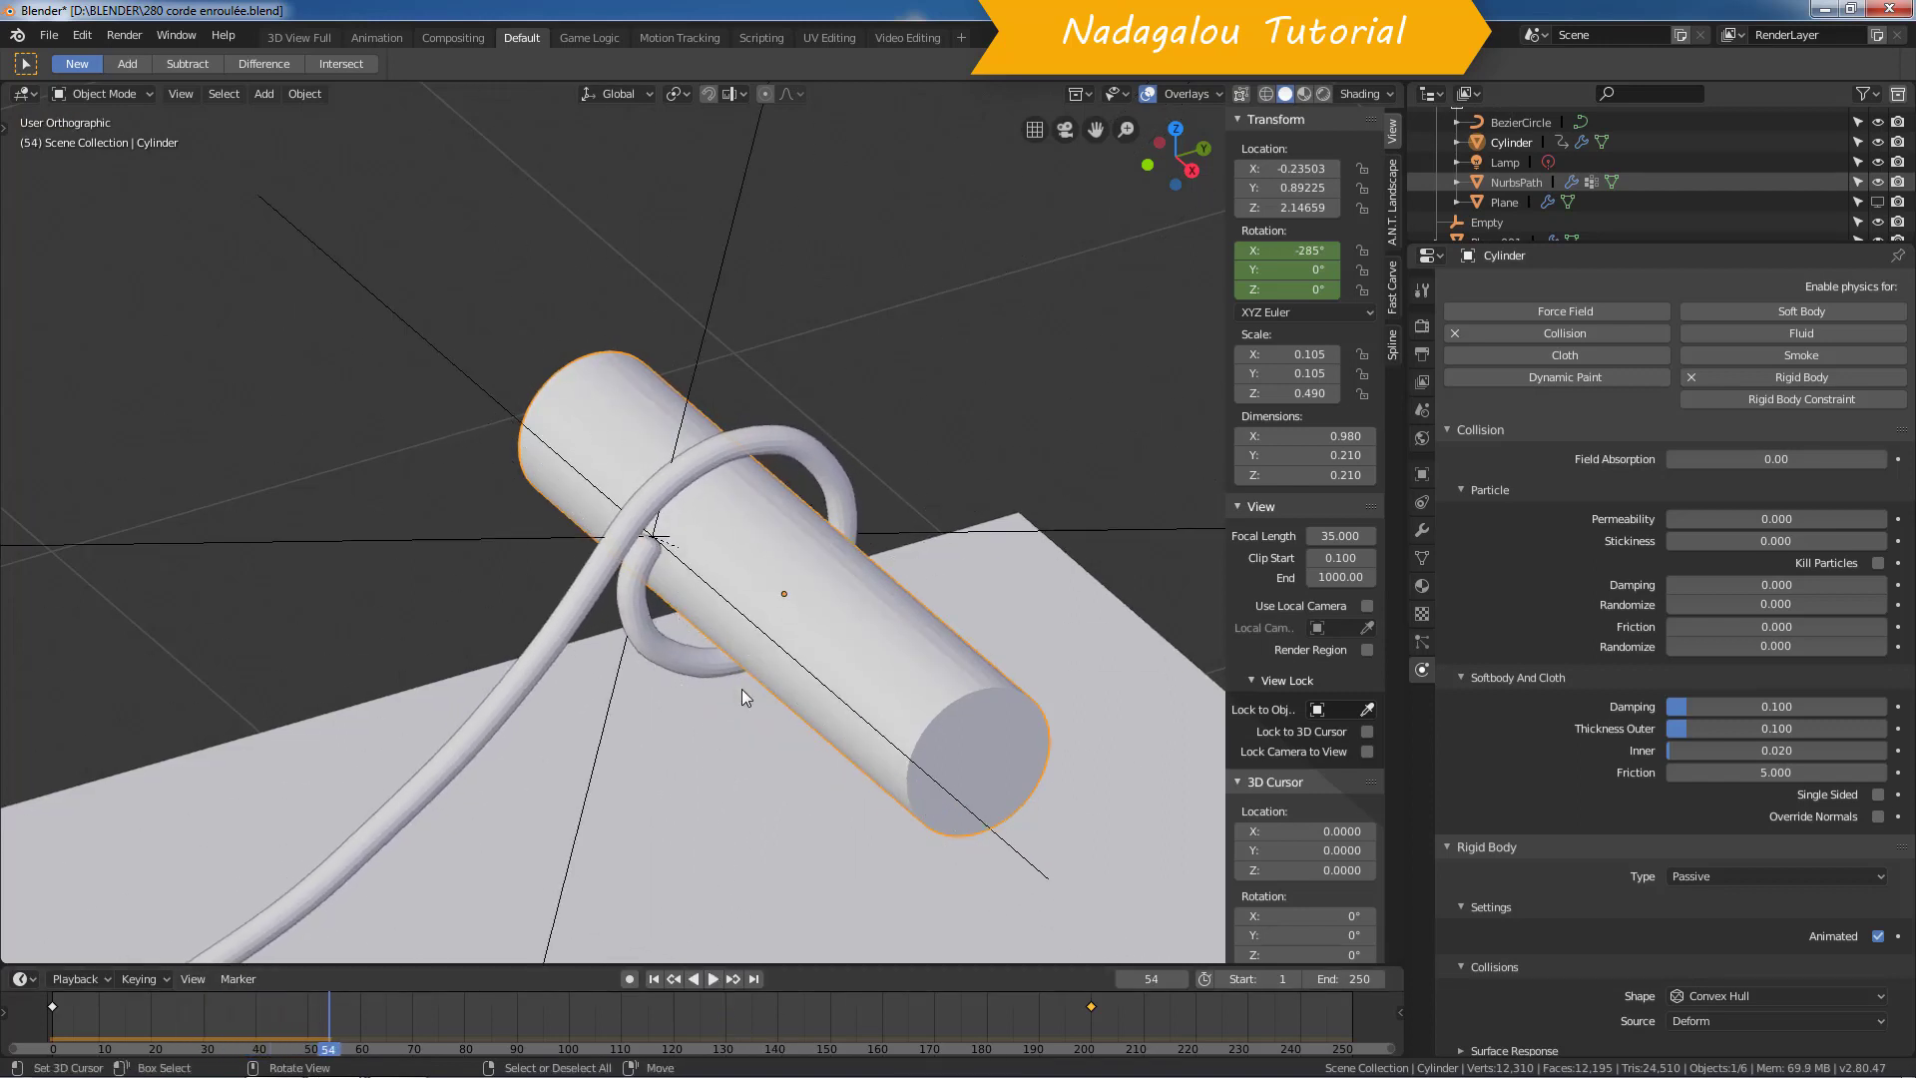
pyautogui.click(656, 978)
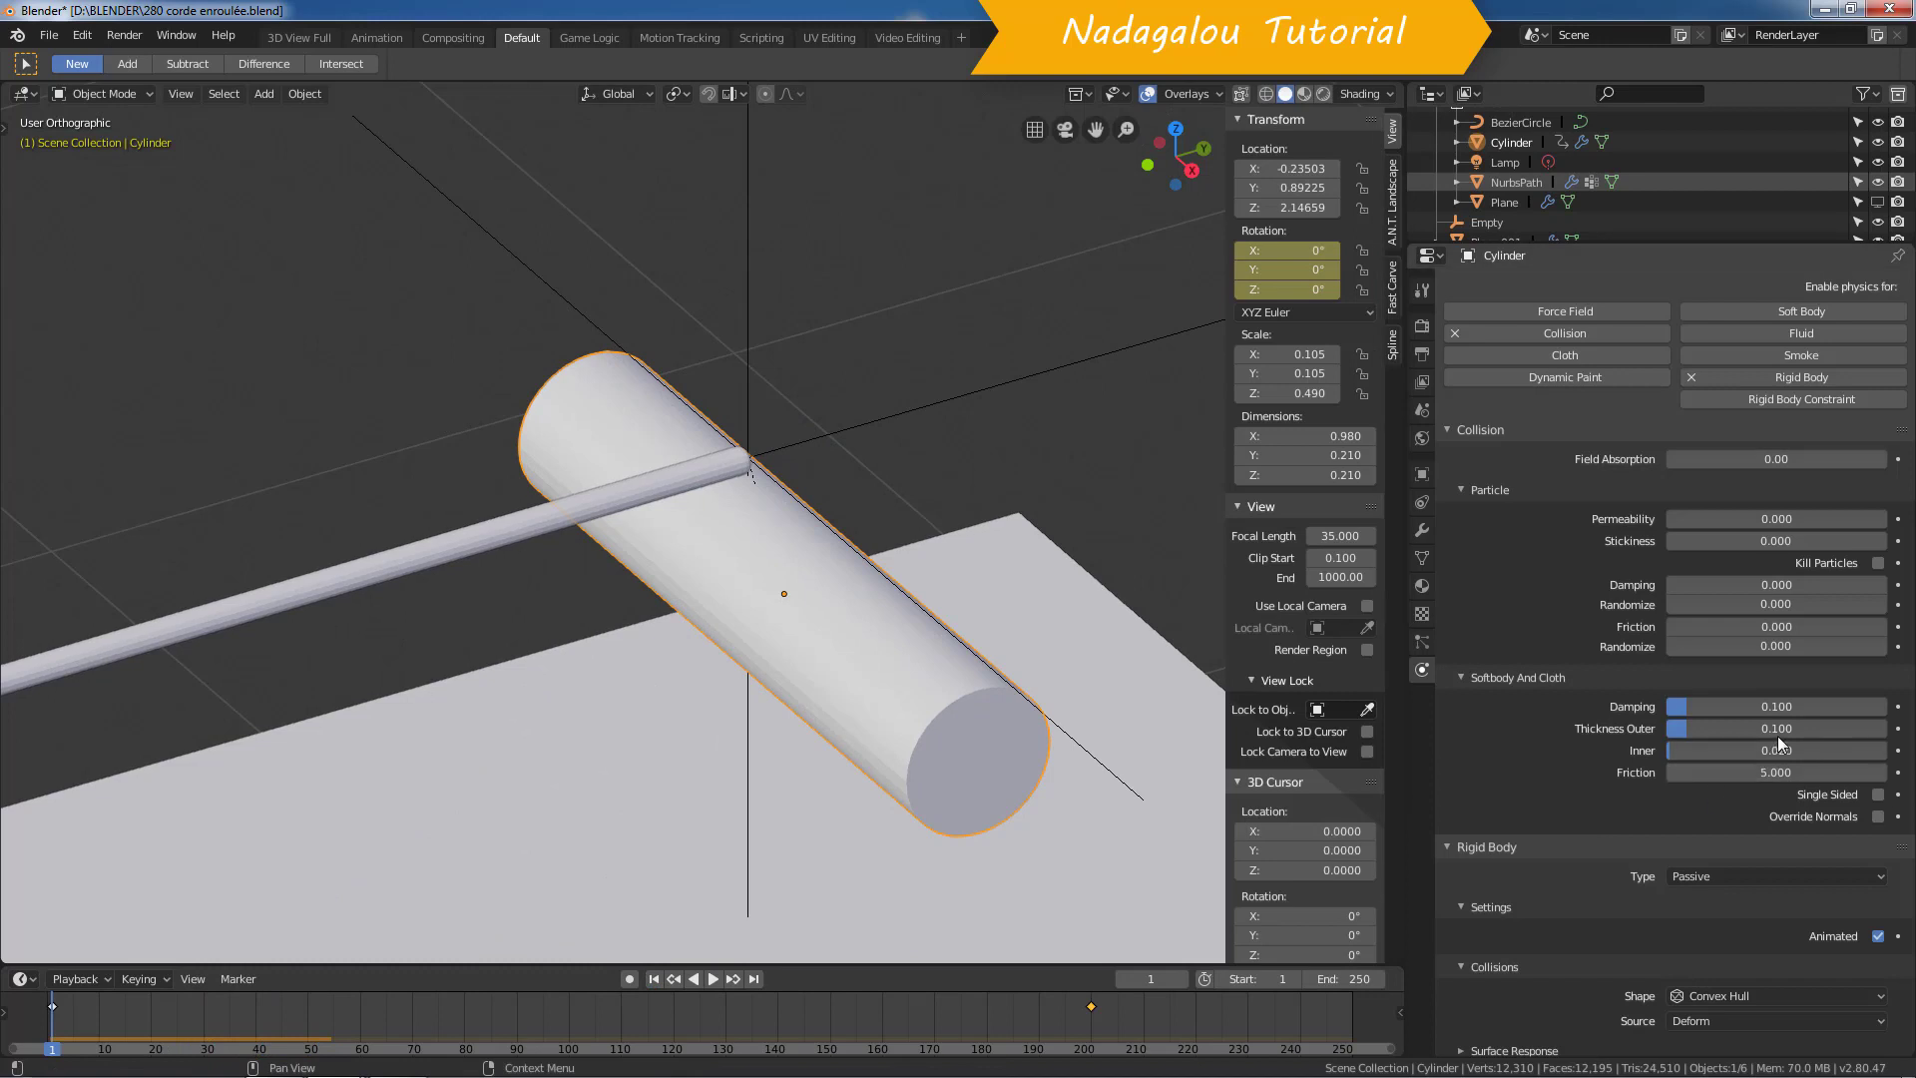
# Step: Set the Cylinder's collision Thickness Outer and Inner to 0.020
pyautogui.moveTo(1781, 729); pyautogui.dragTo(1781, 750)
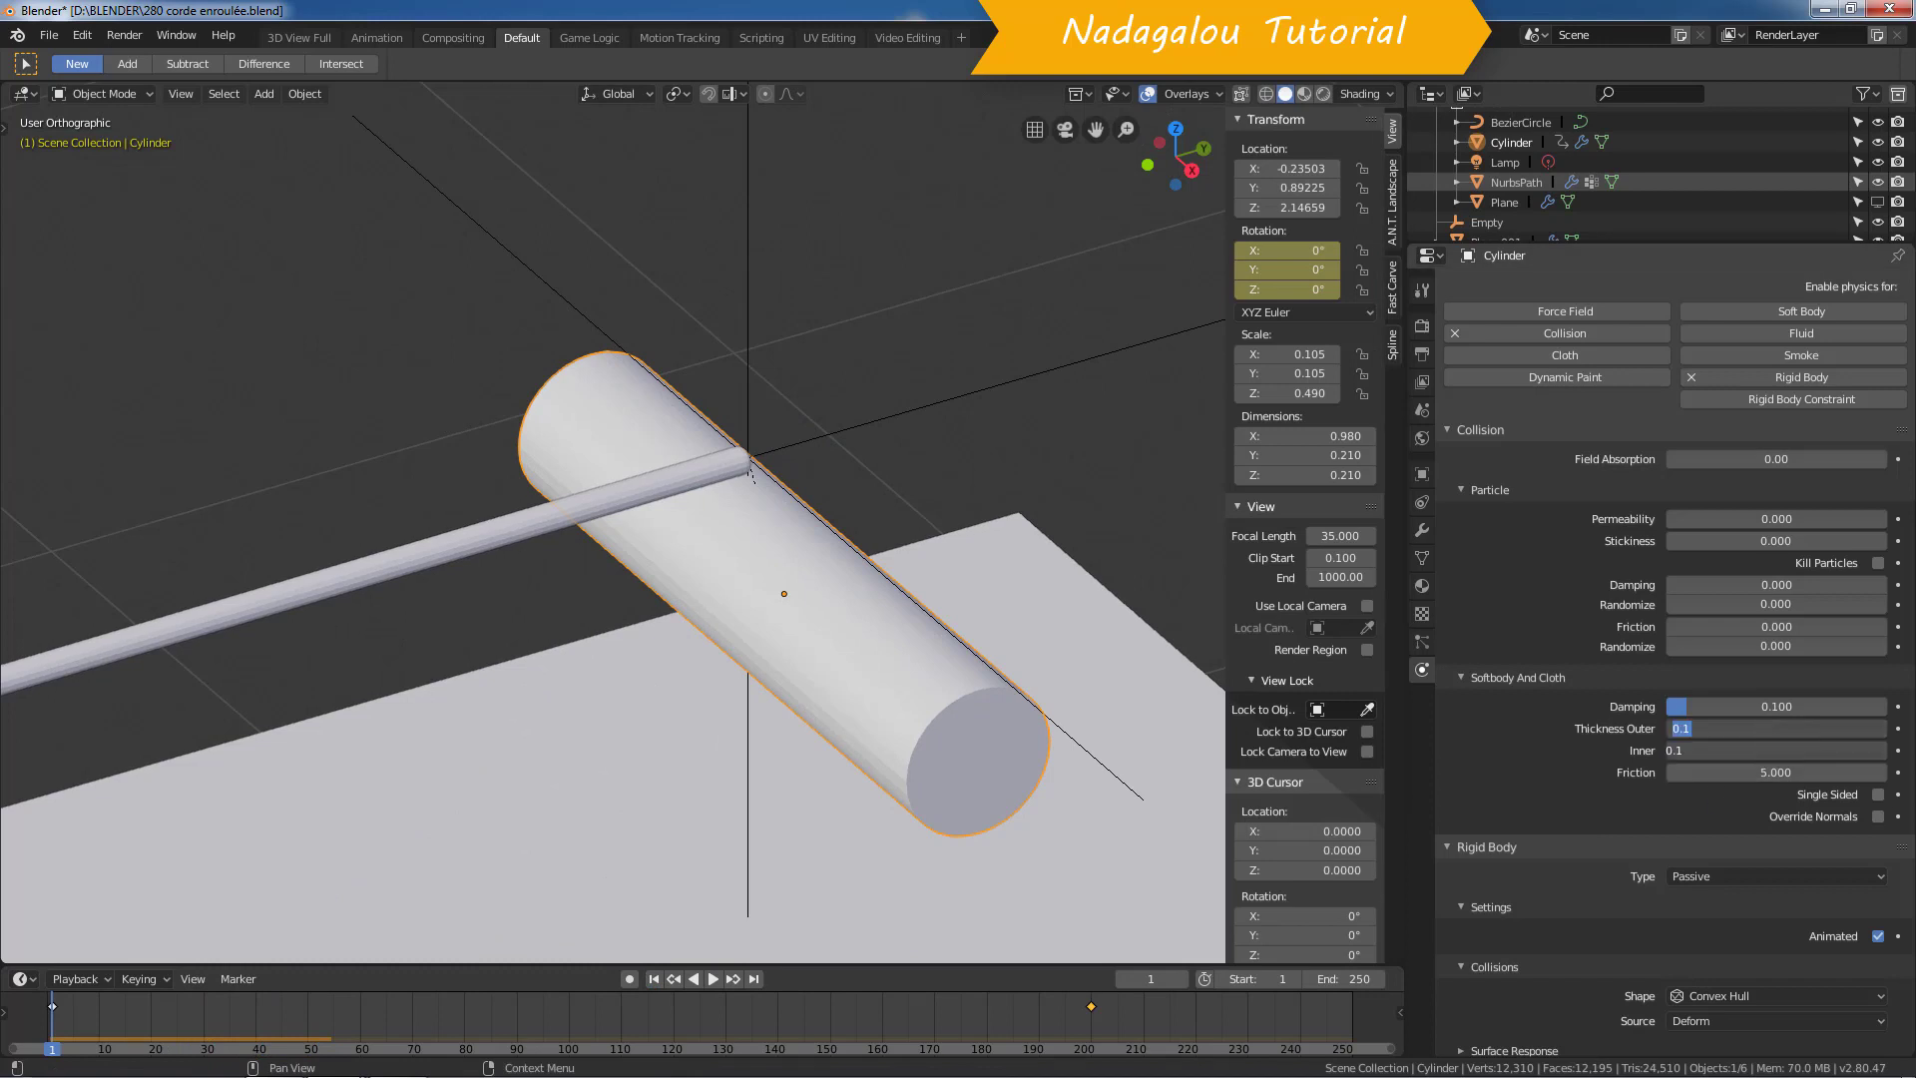
pyautogui.write('.0')
pyautogui.write('2')
pyautogui.press('Return')
pyautogui.click(1816, 748)
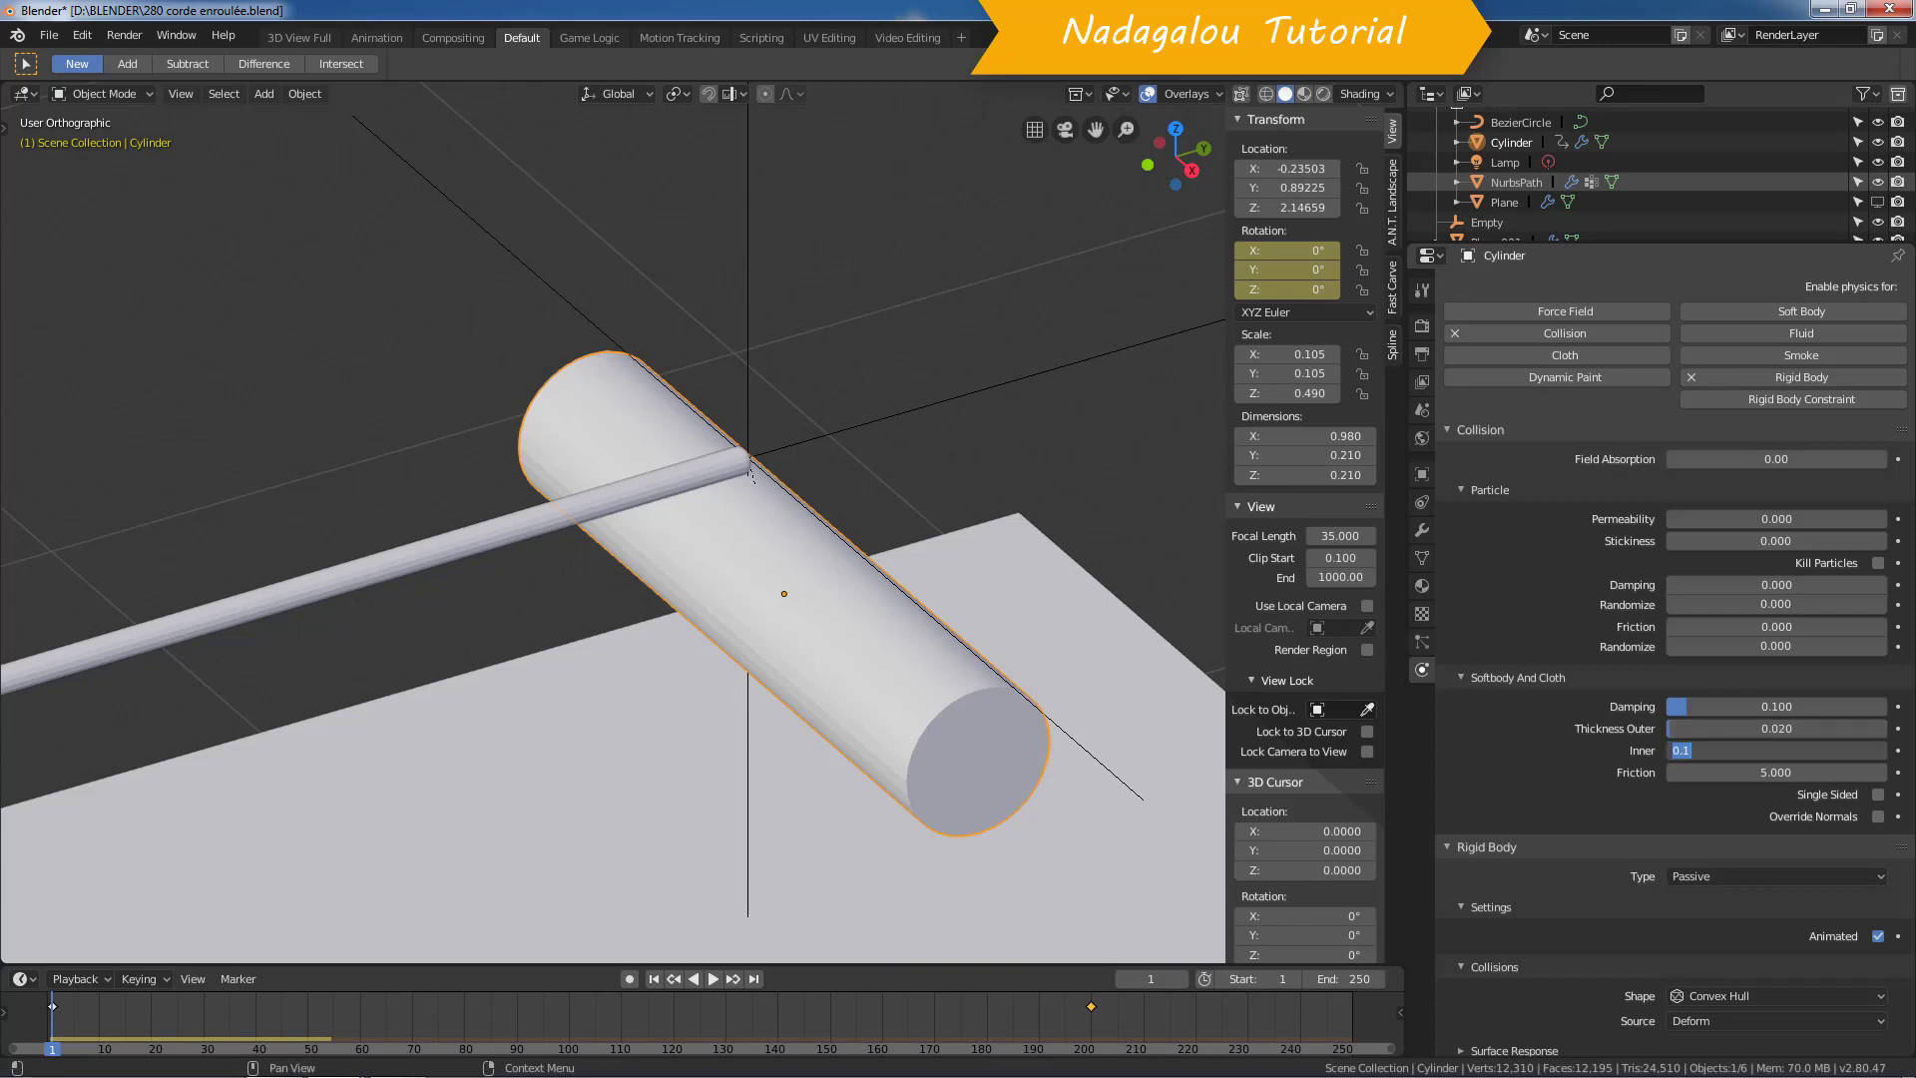
pyautogui.write('.')
pyautogui.write('2')
pyautogui.press('Return')
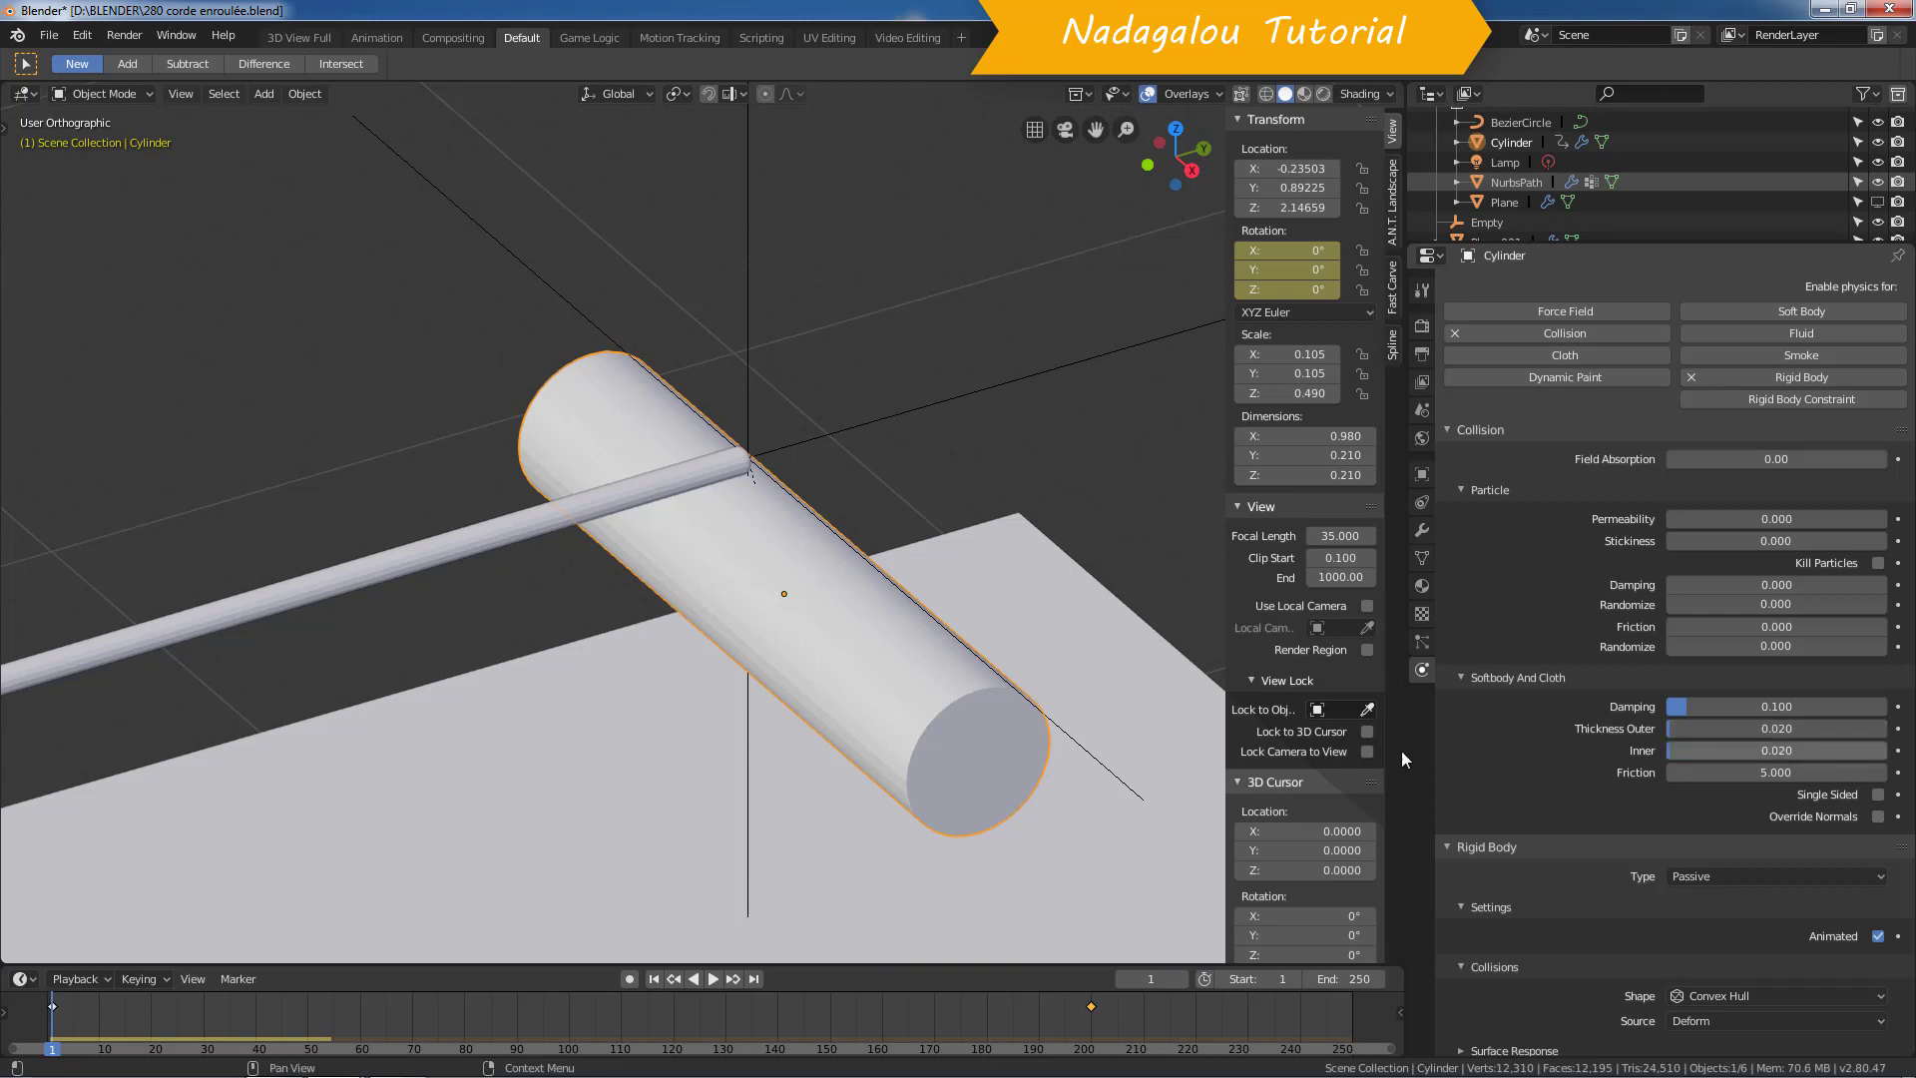
# Step: Set Plane.001's collision Thickness Outer and Inner to 0.020 and play the simulation
pyautogui.click(1104, 651)
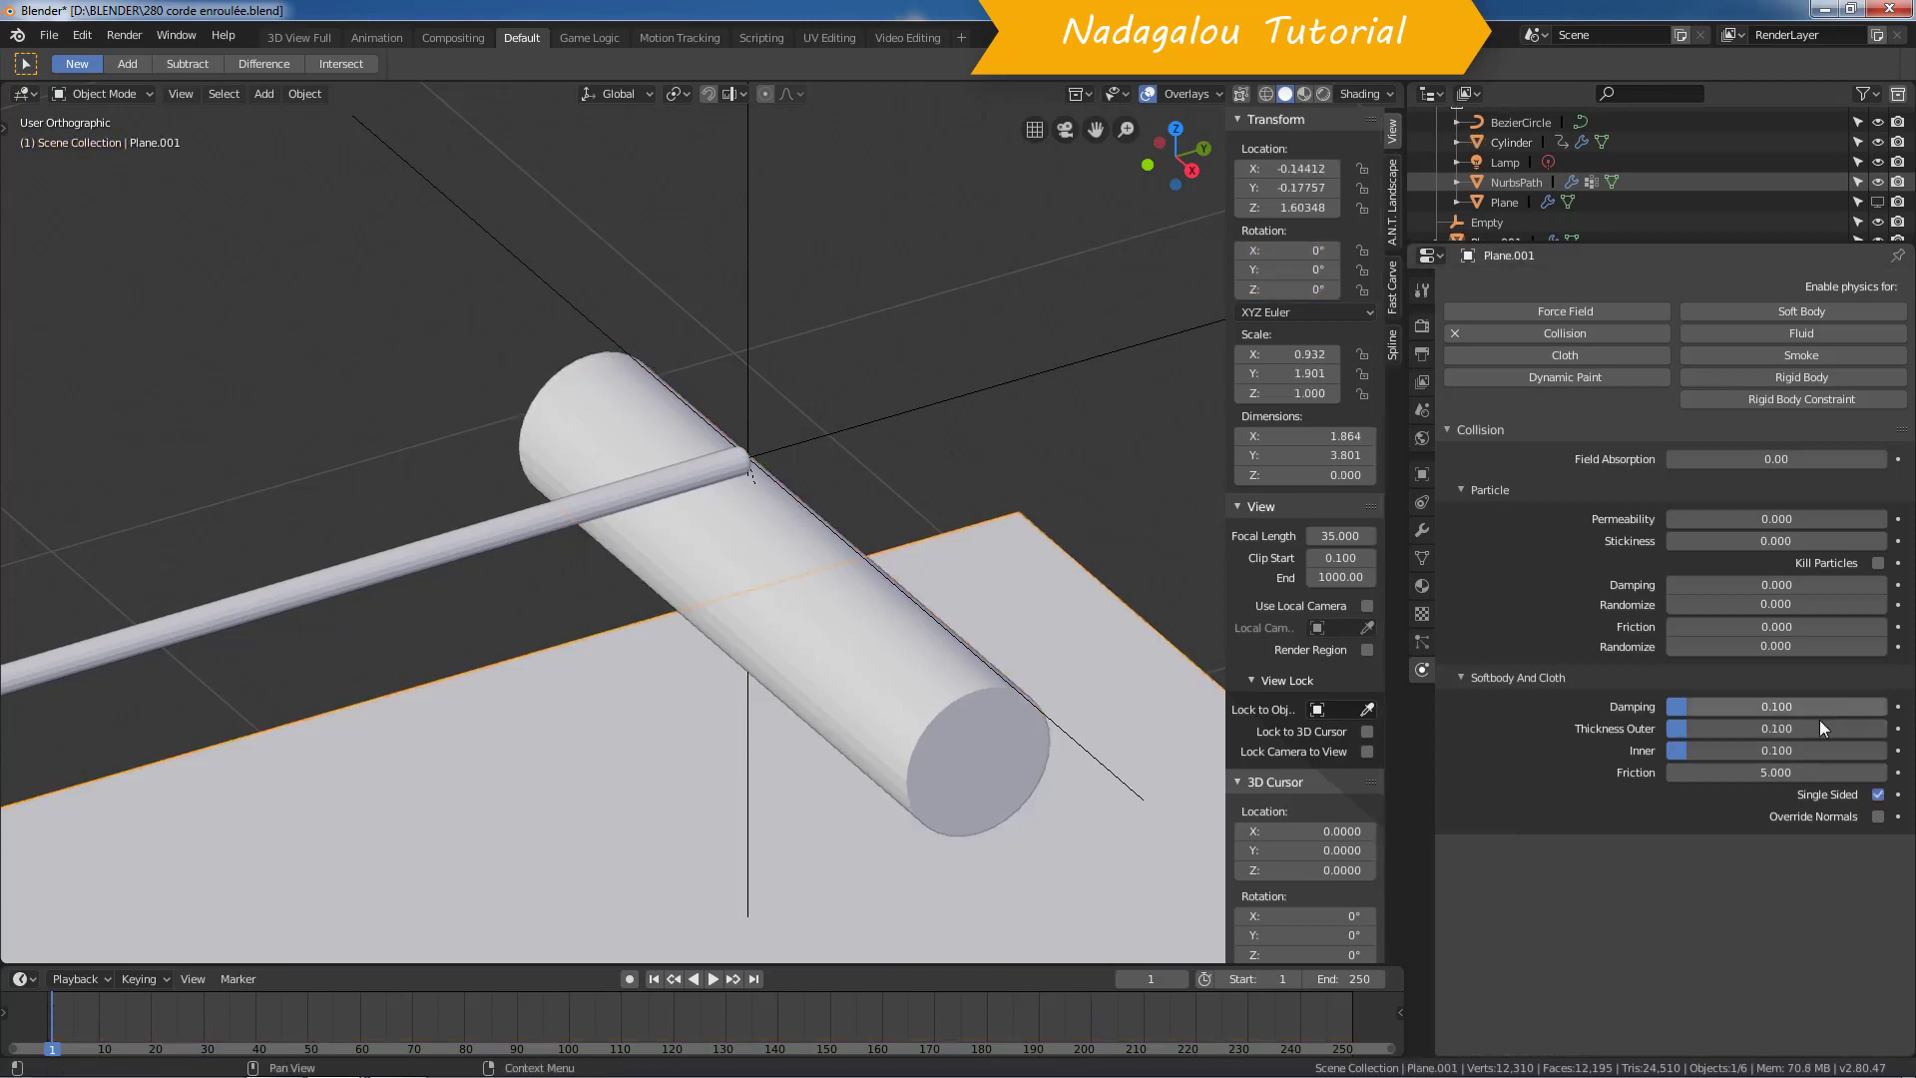
pyautogui.moveTo(1821, 729); pyautogui.dragTo(1821, 751)
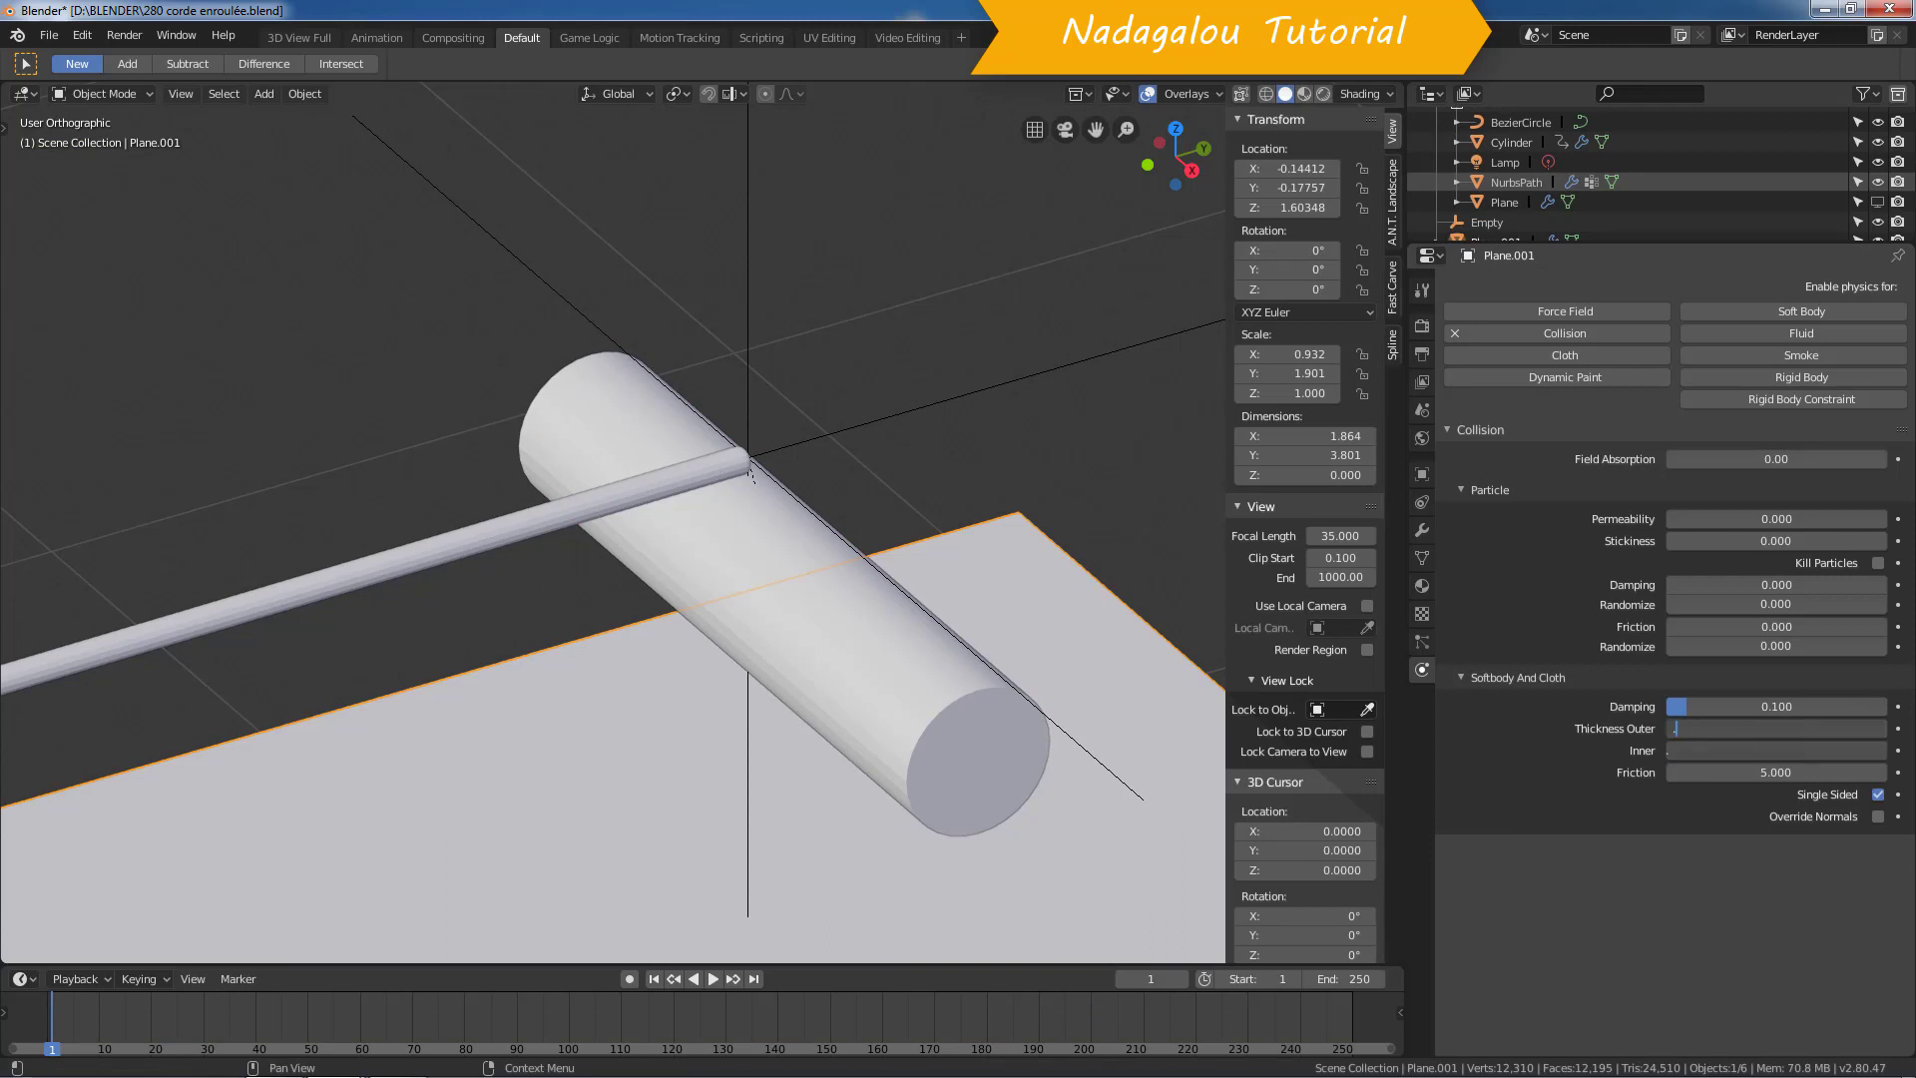
pyautogui.write('.02')
pyautogui.press('Return')
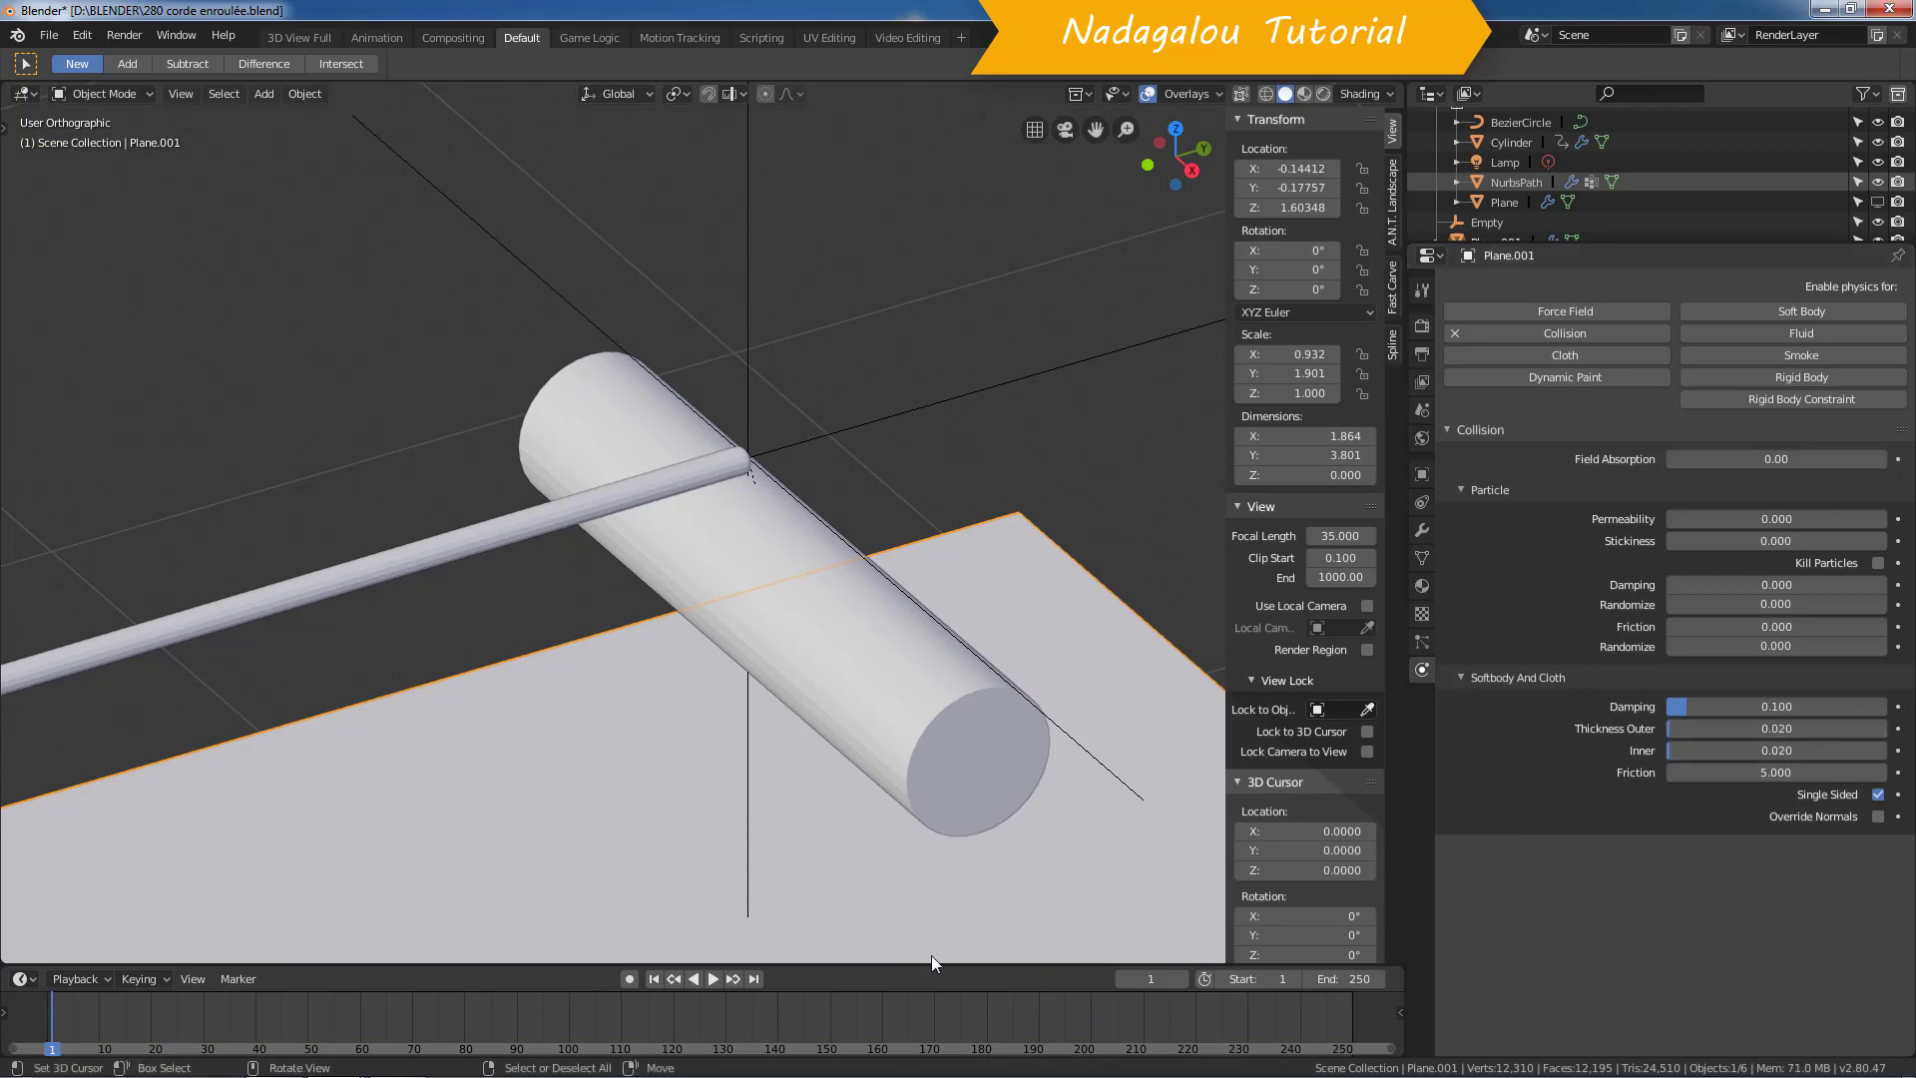
pyautogui.click(712, 979)
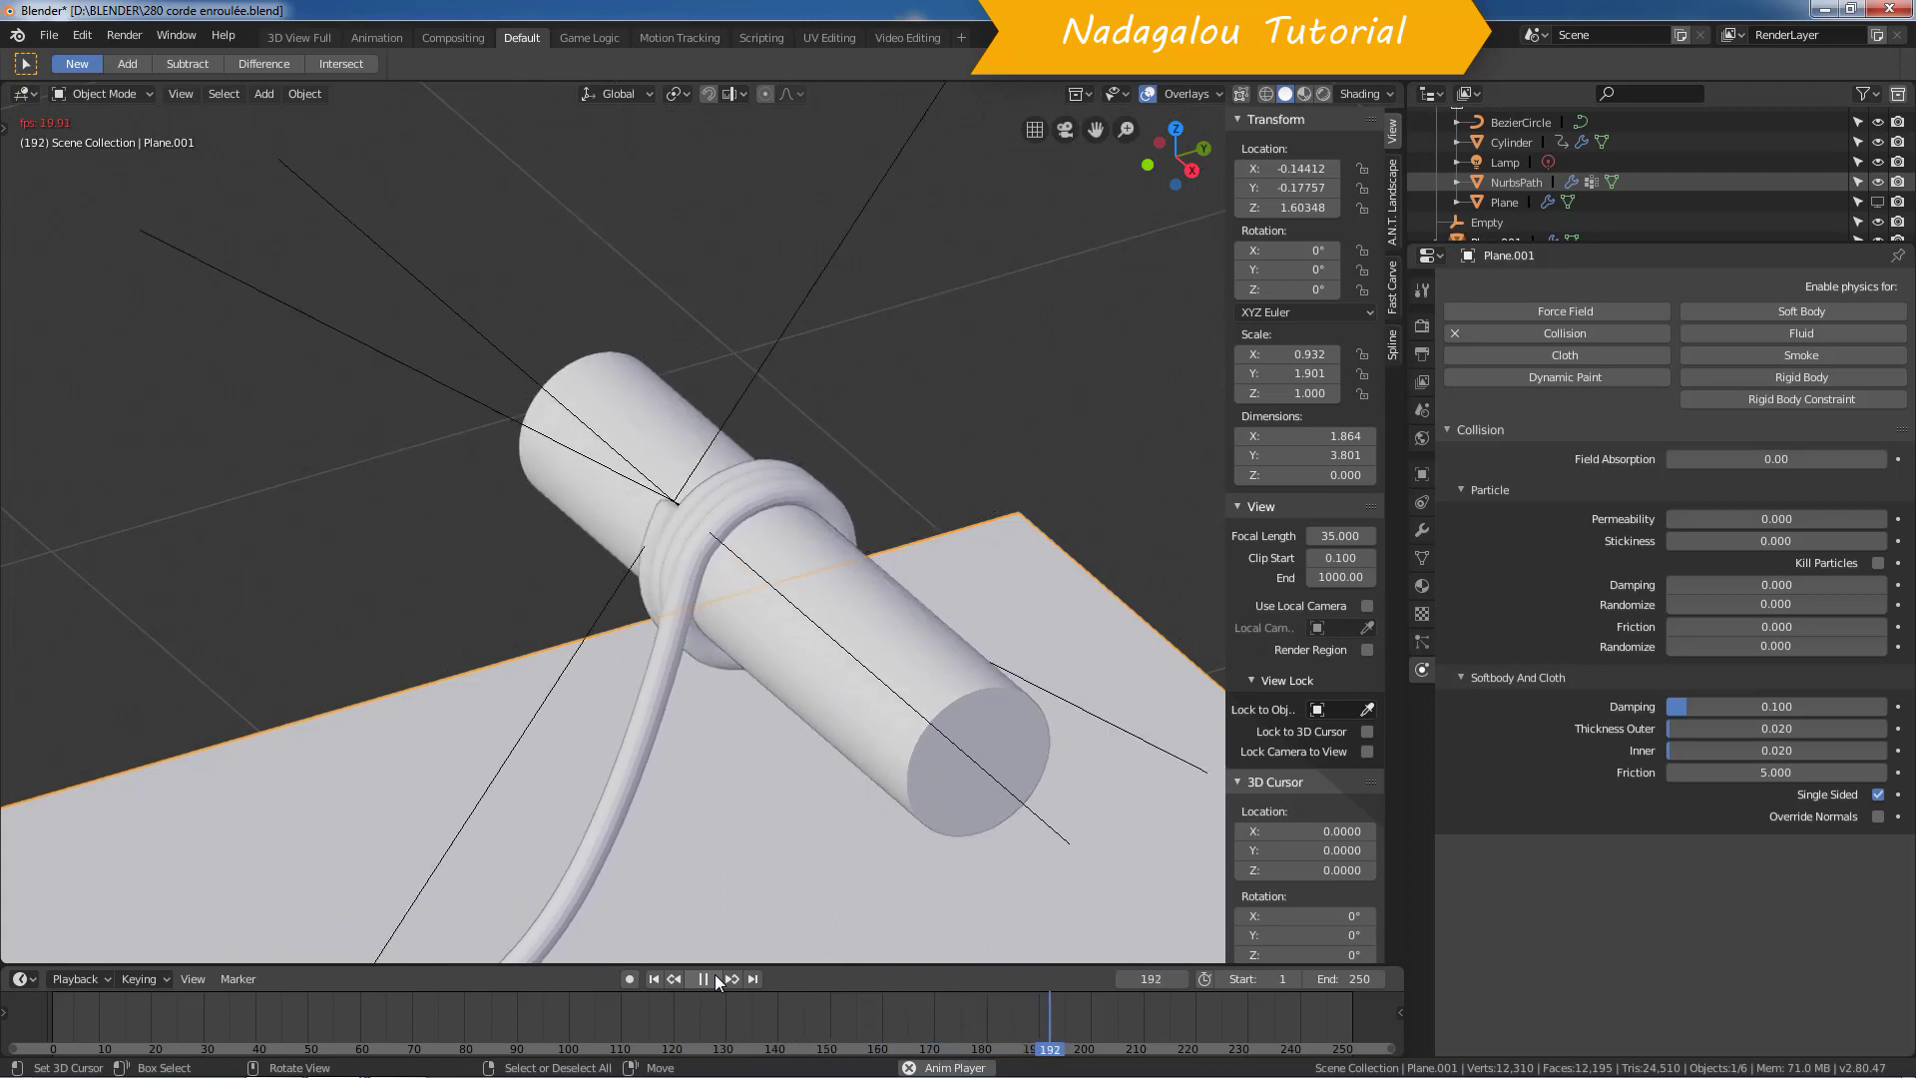
# Step: Pause at frame 202 and zoom in on the rope's tight coils around the cylinder
pyautogui.click(714, 974)
pyautogui.scroll(5, 701, 549)
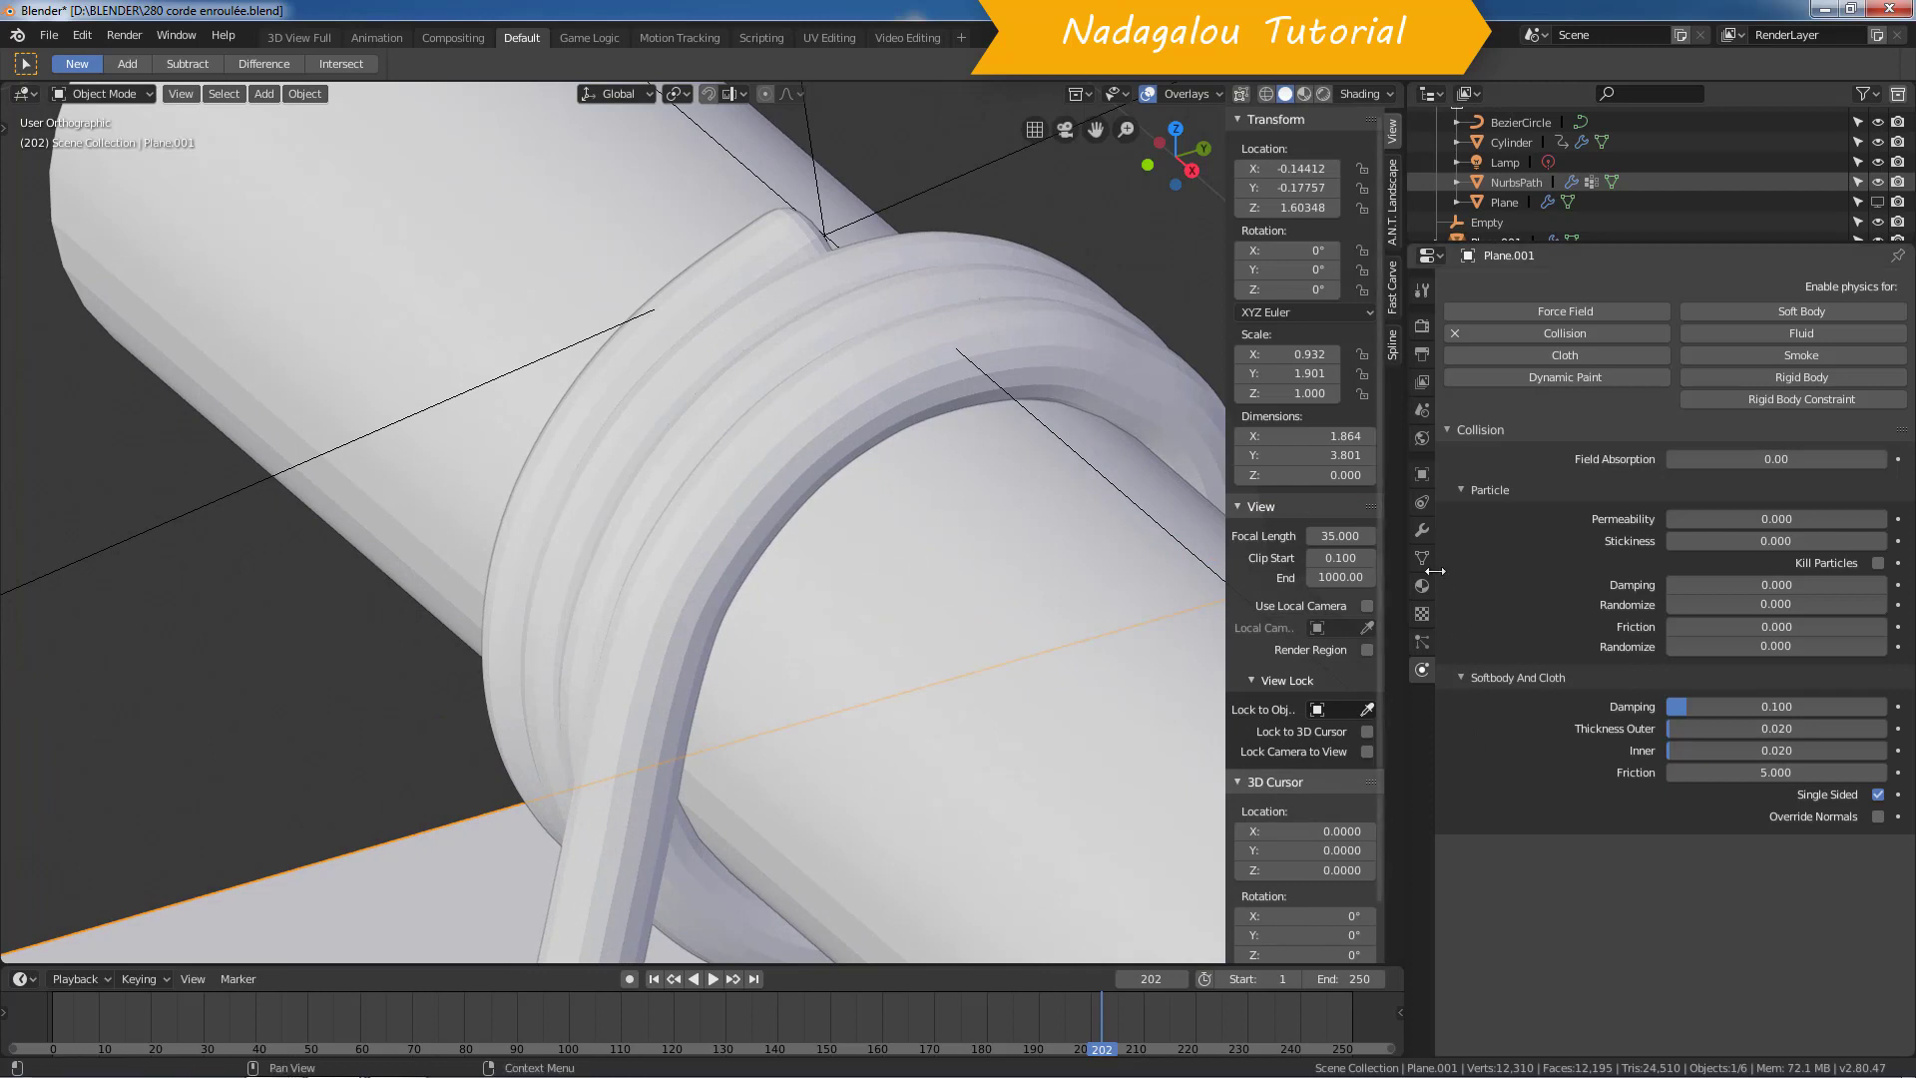
# Step: Select the rope and set its Subdivision viewport level to 1
pyautogui.click(1422, 530)
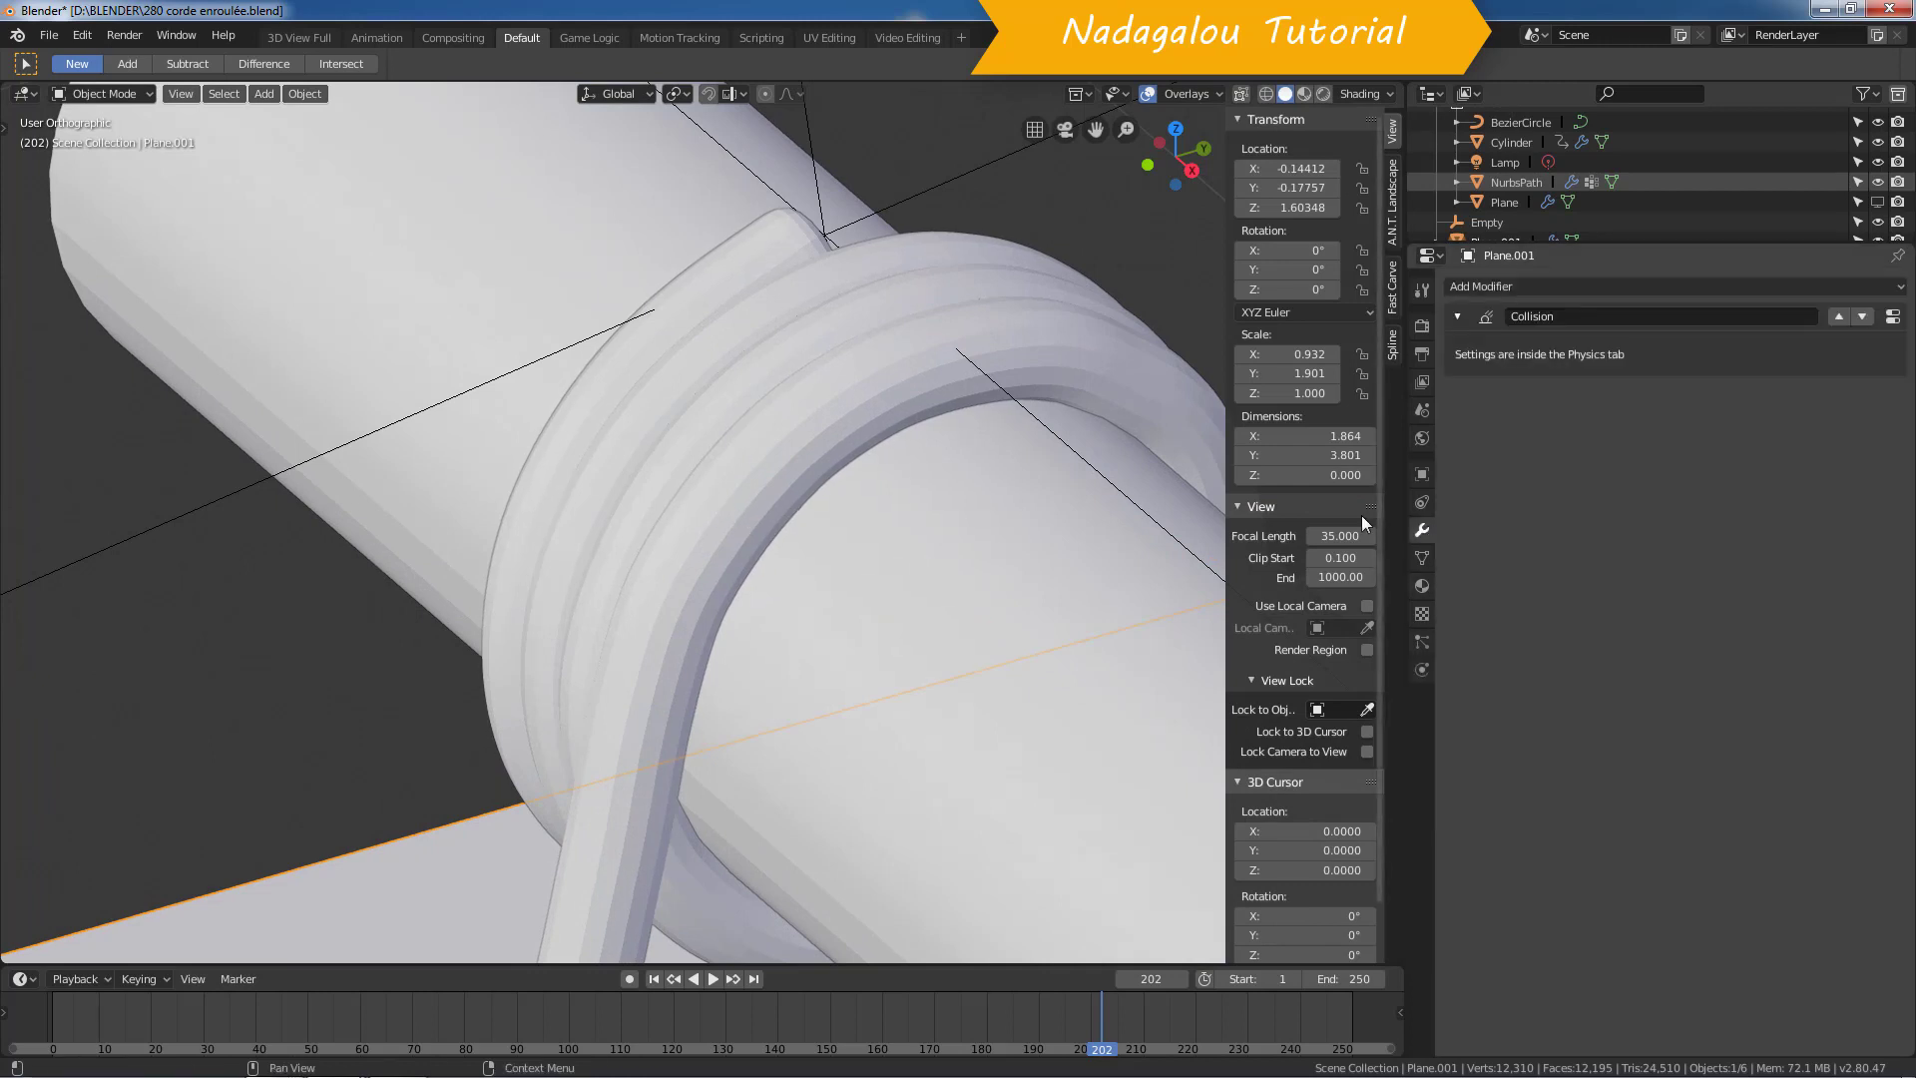
pyautogui.click(908, 411)
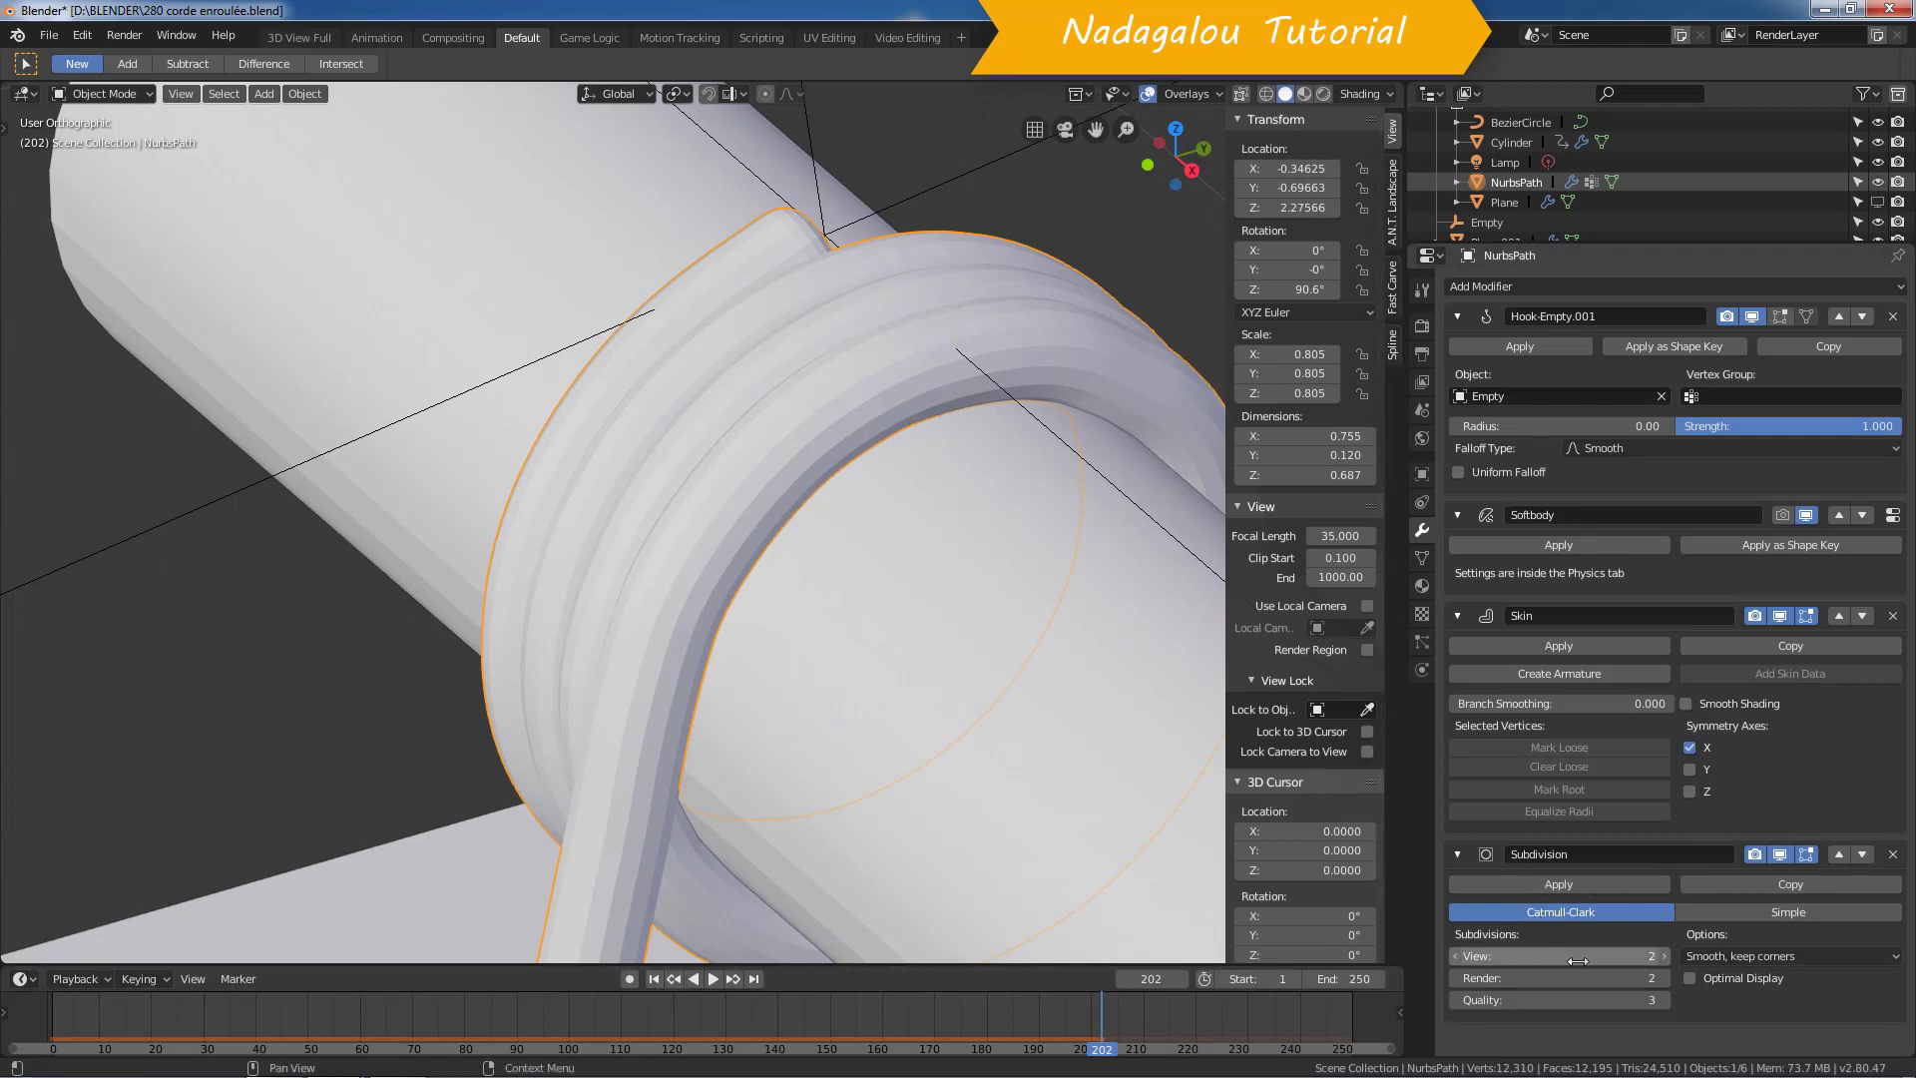
pyautogui.click(1454, 956)
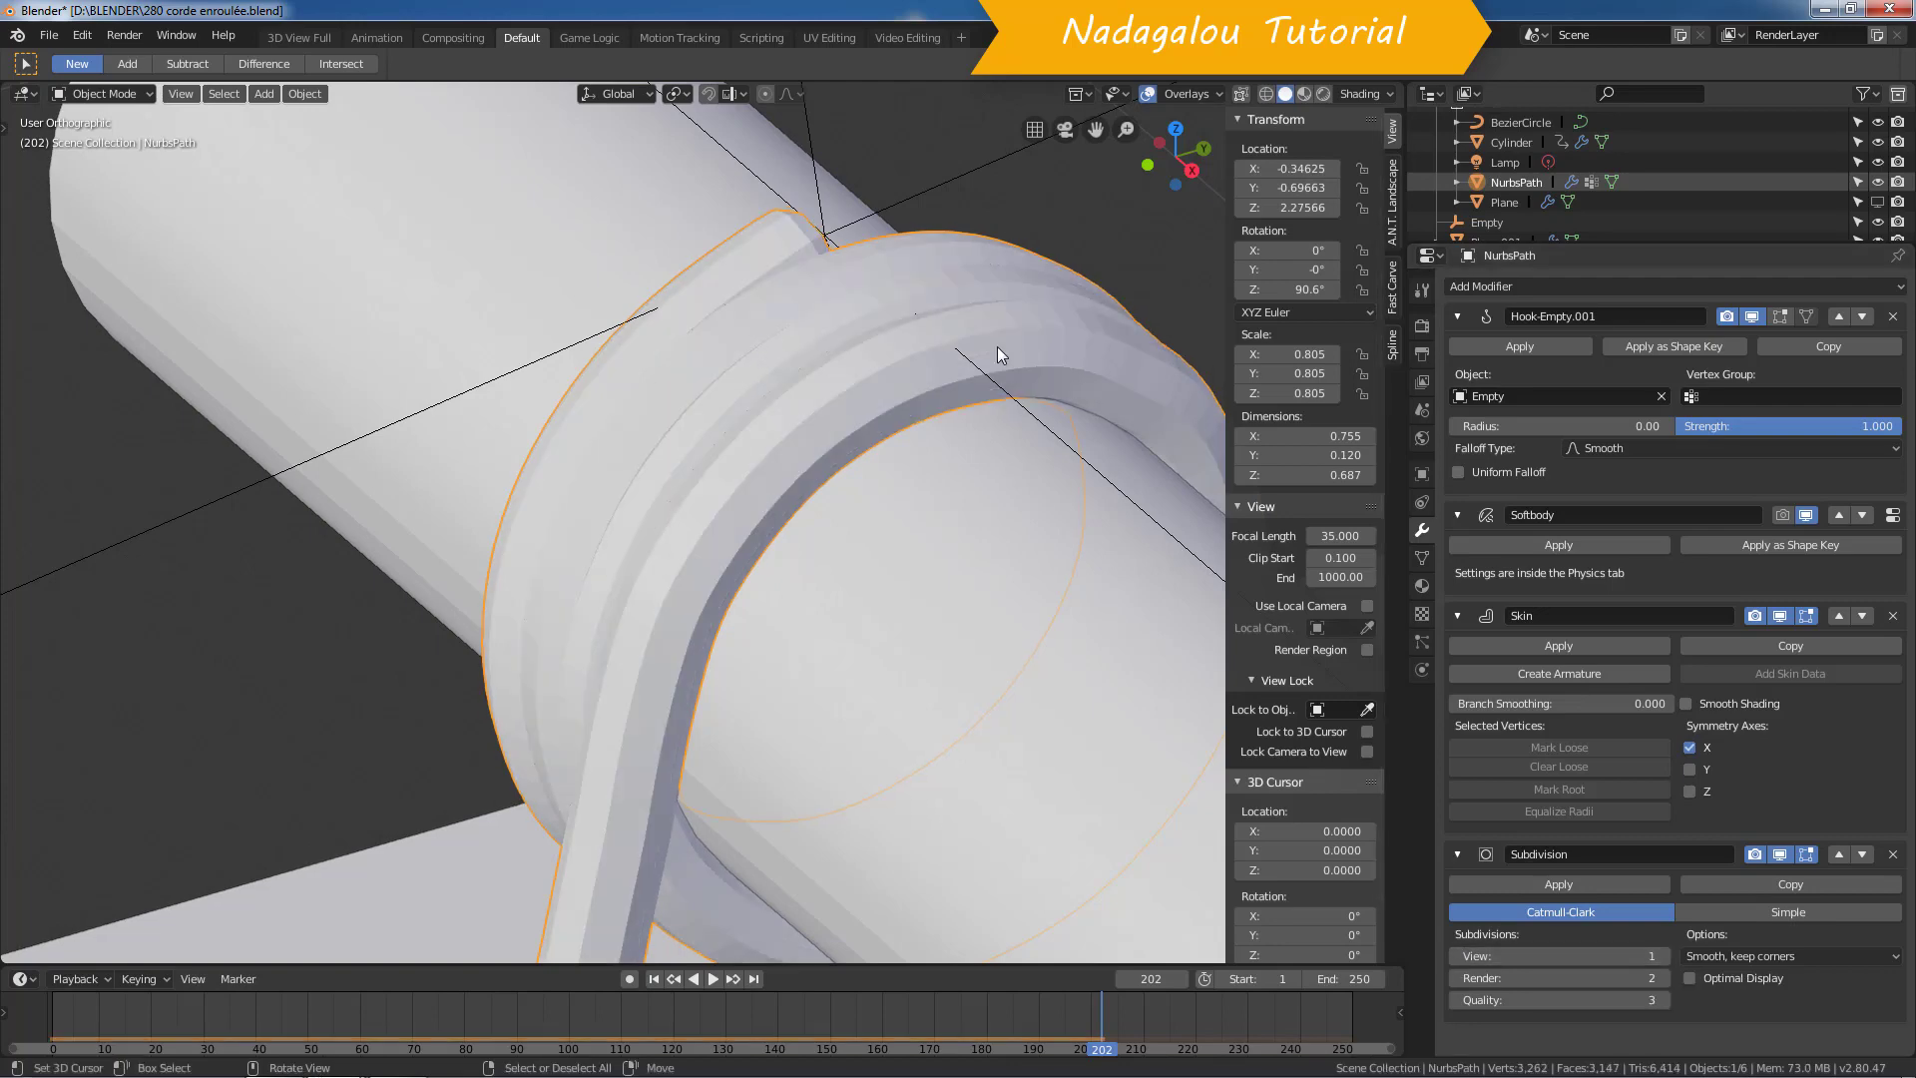
# Step: Replay the simulation from frame 1 with the coarser rope, stopping at frame 70
pyautogui.hotkey('shift', 'Left')
pyautogui.scroll(-3, 811, 608)
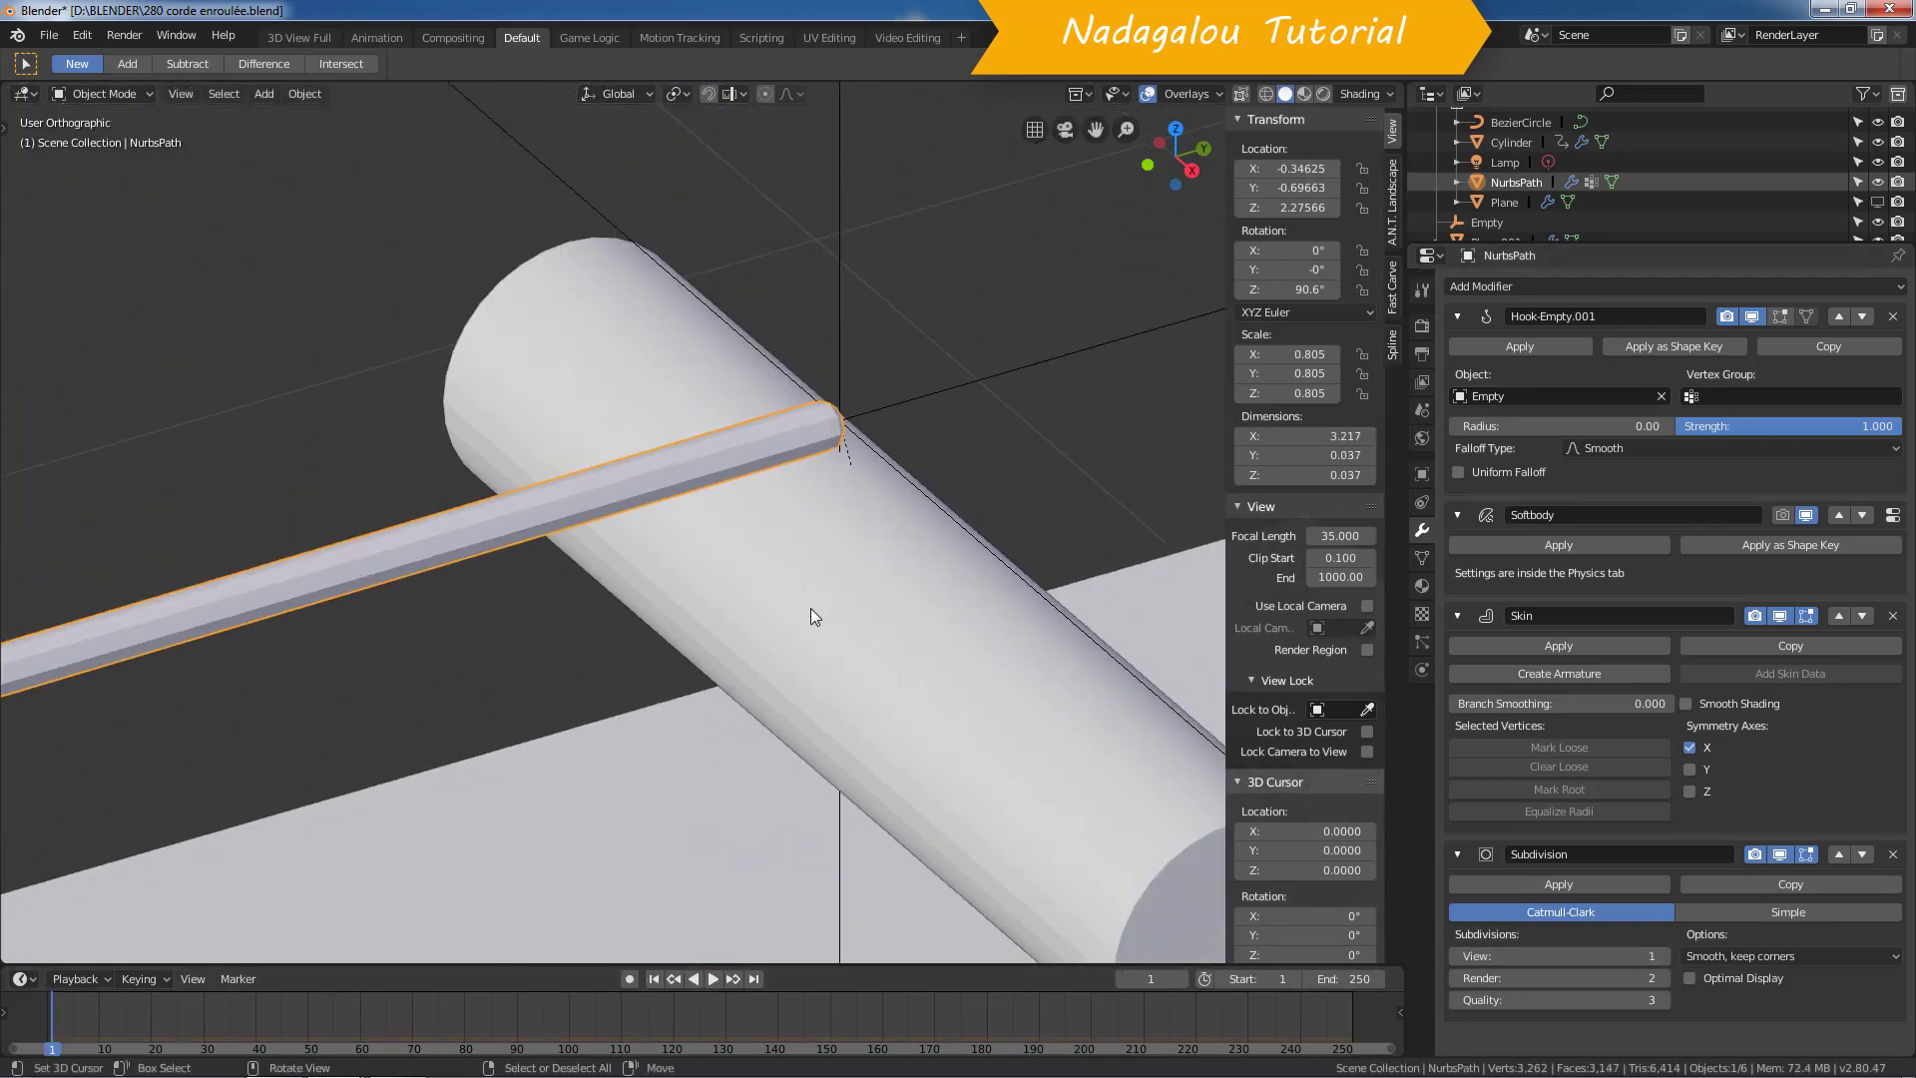
pyautogui.scroll(-2, 810, 608)
pyautogui.click(711, 982)
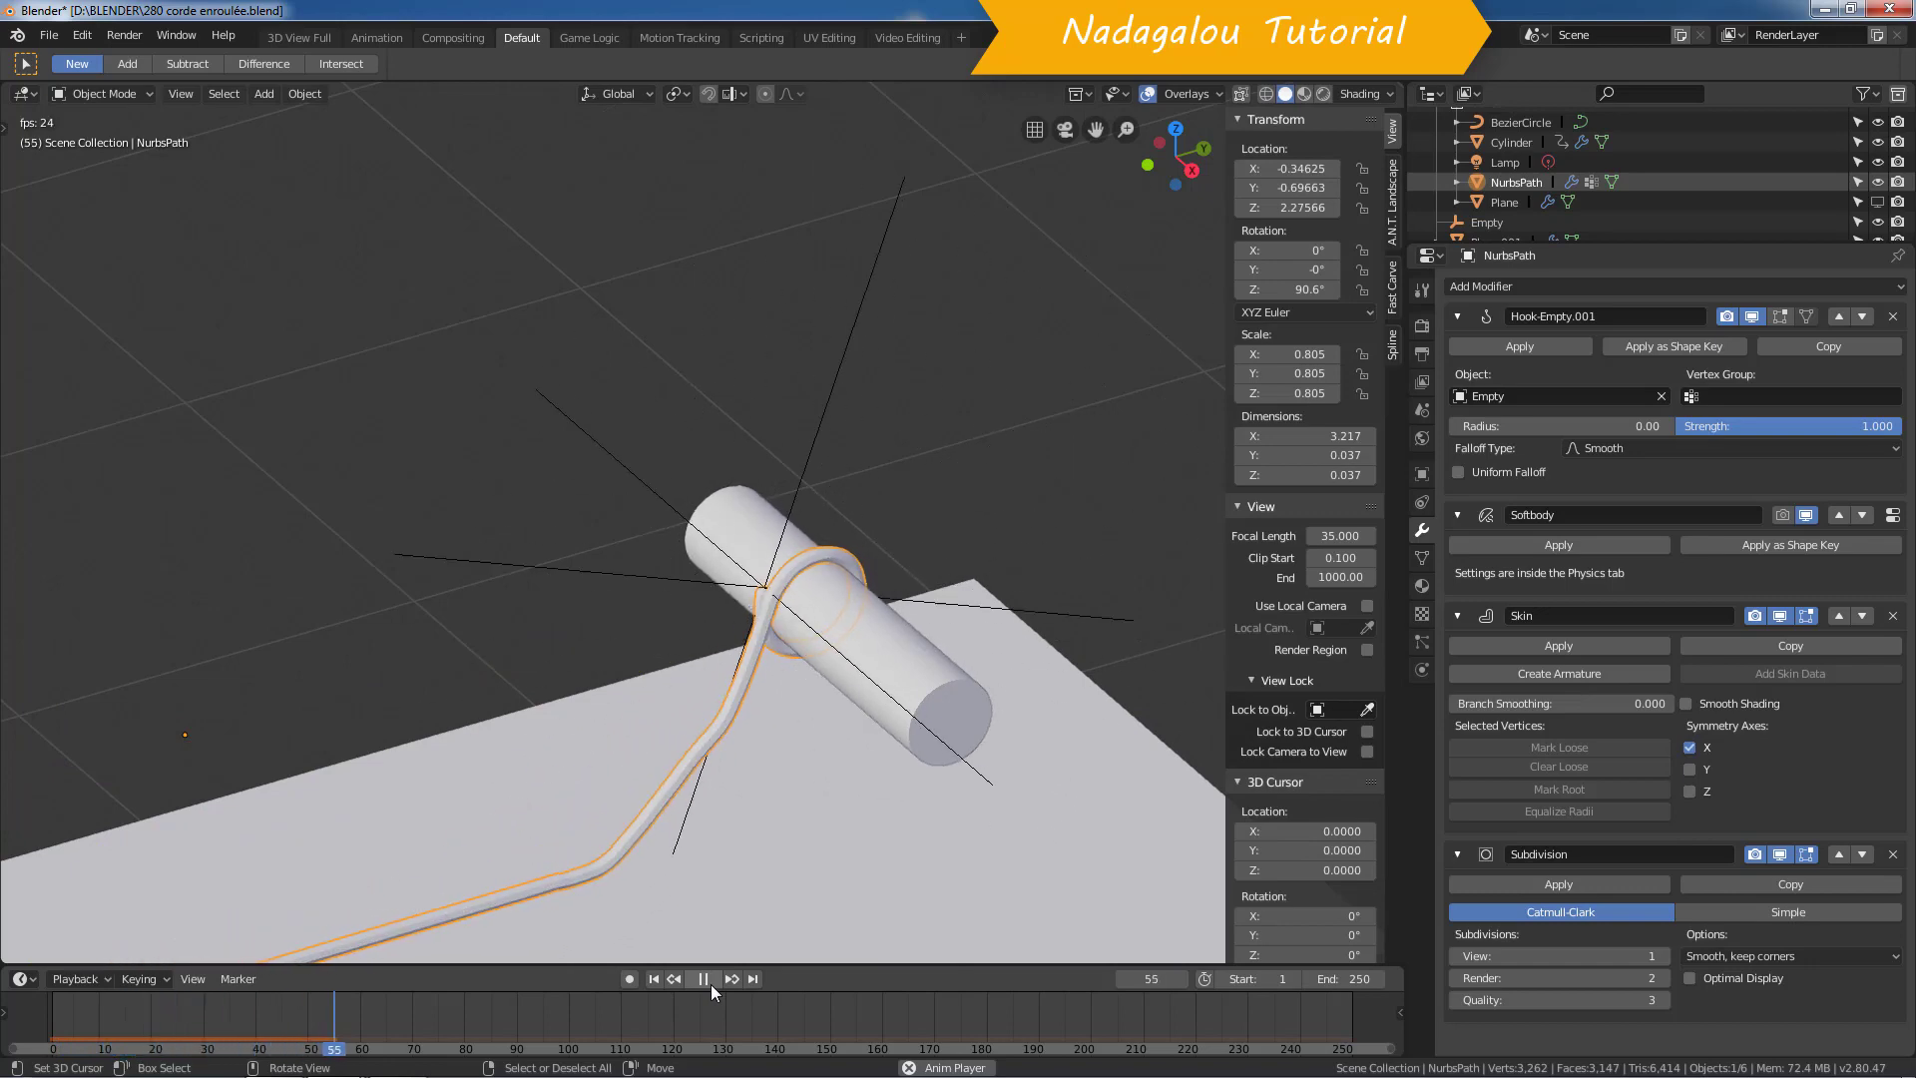
pyautogui.click(710, 984)
pyautogui.press('KP_5')
pyautogui.scroll(5, 763, 742)
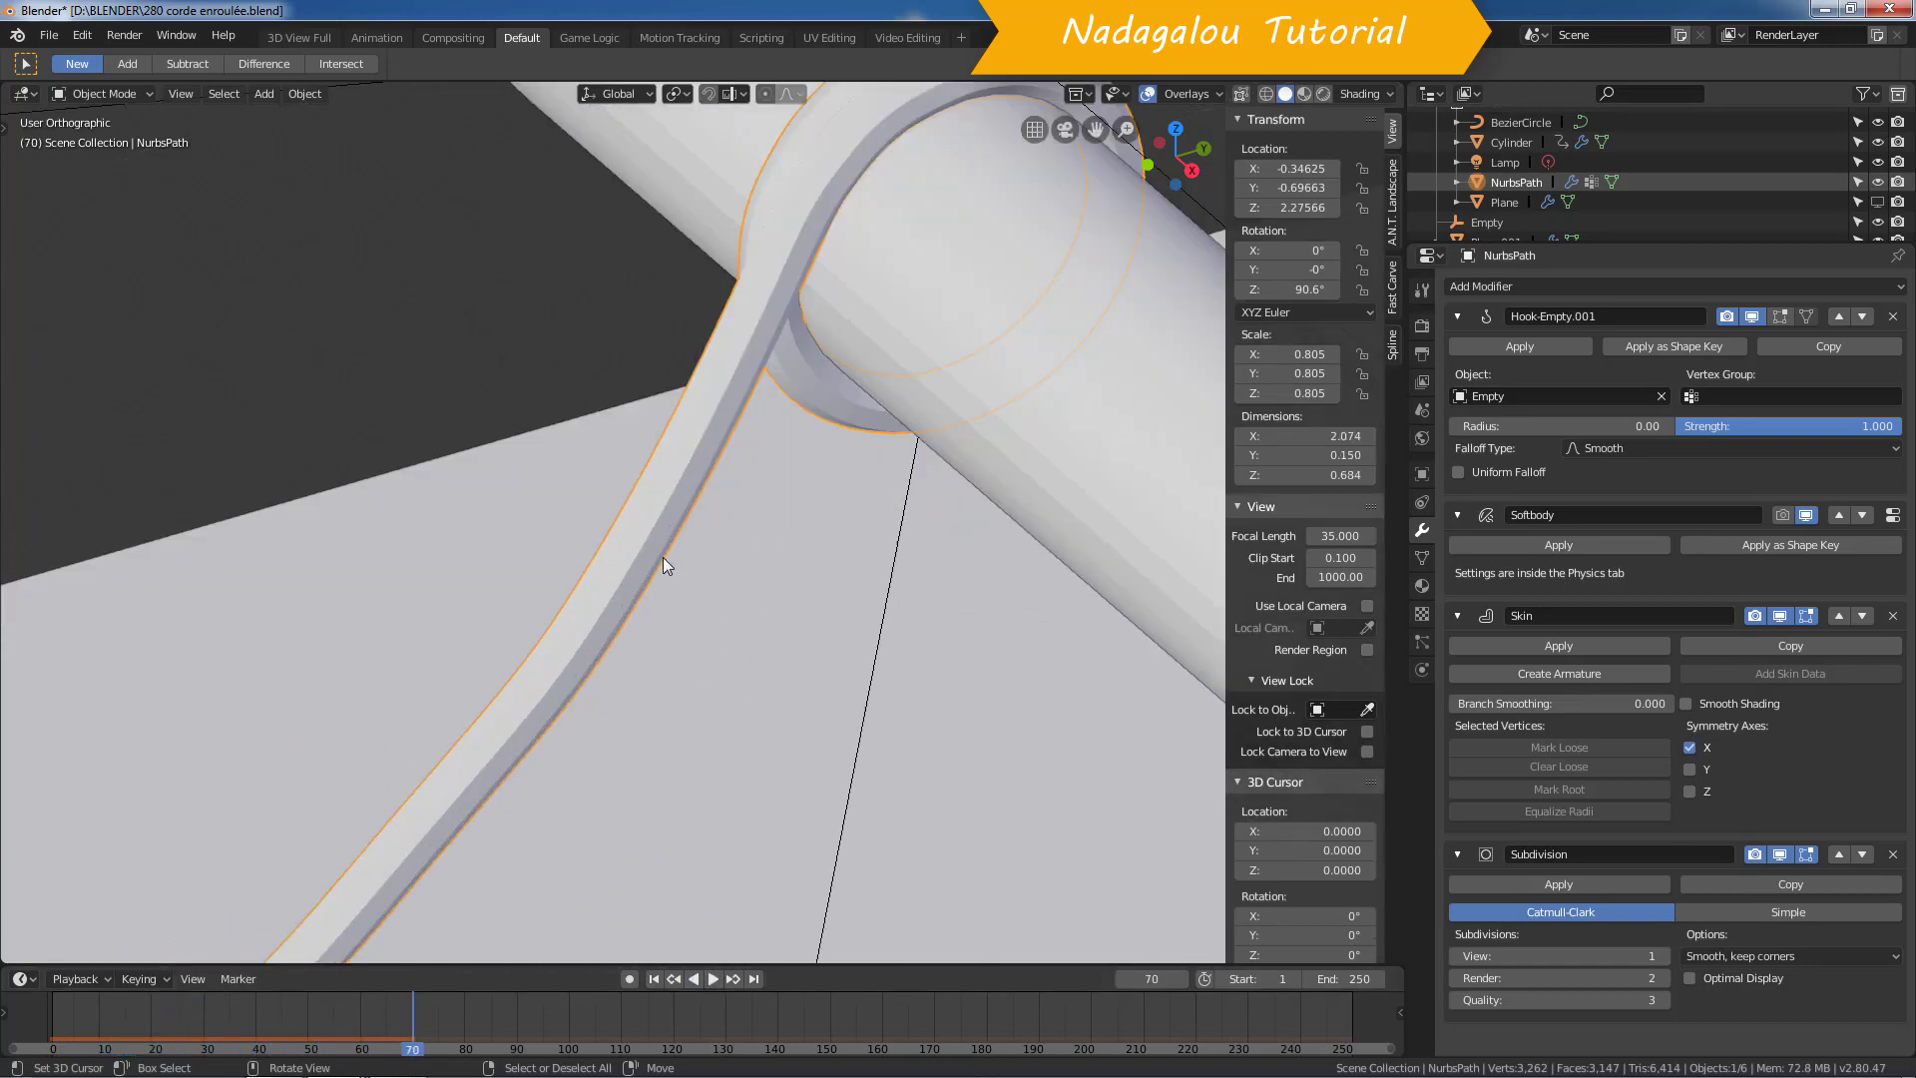
# Step: Show the rope's Soft Body physics settings, then switch to the other Blender file with the torus
pyautogui.click(1423, 668)
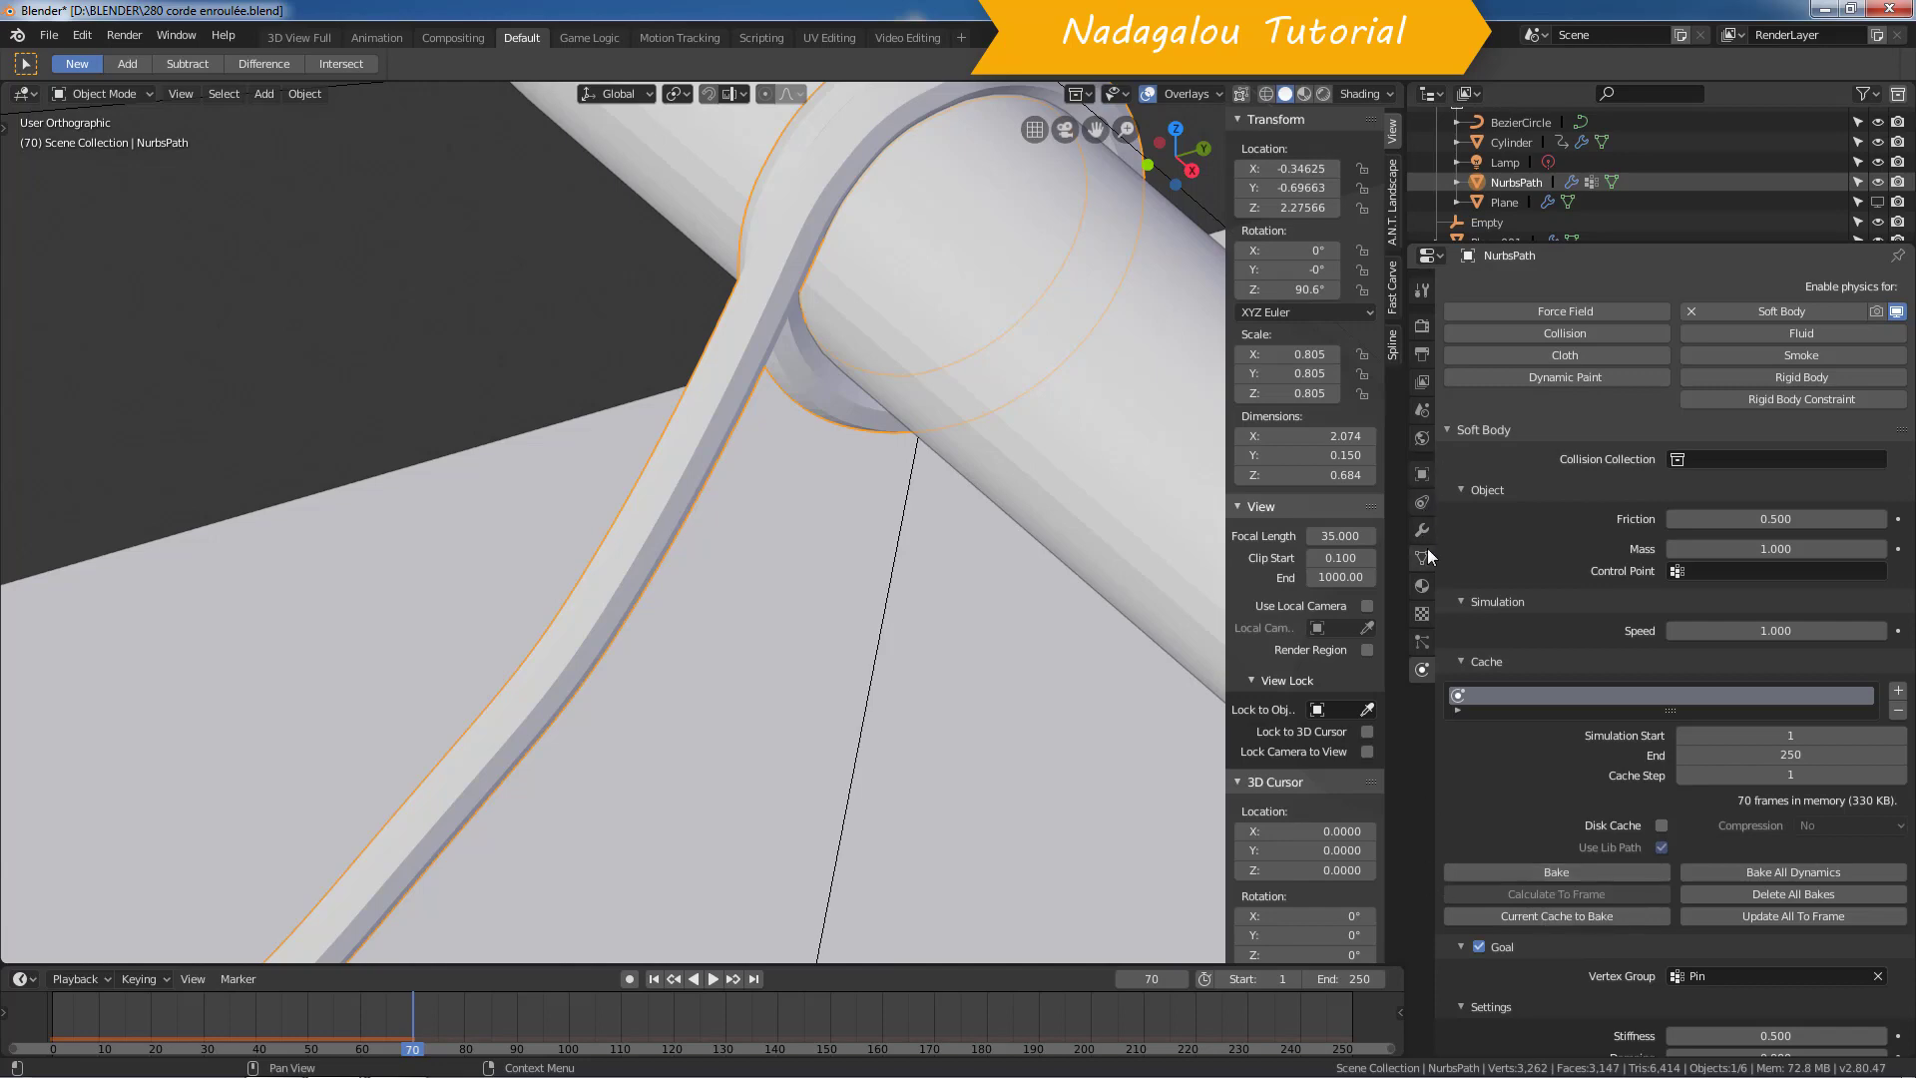
pyautogui.scroll(-2, 1132, 540)
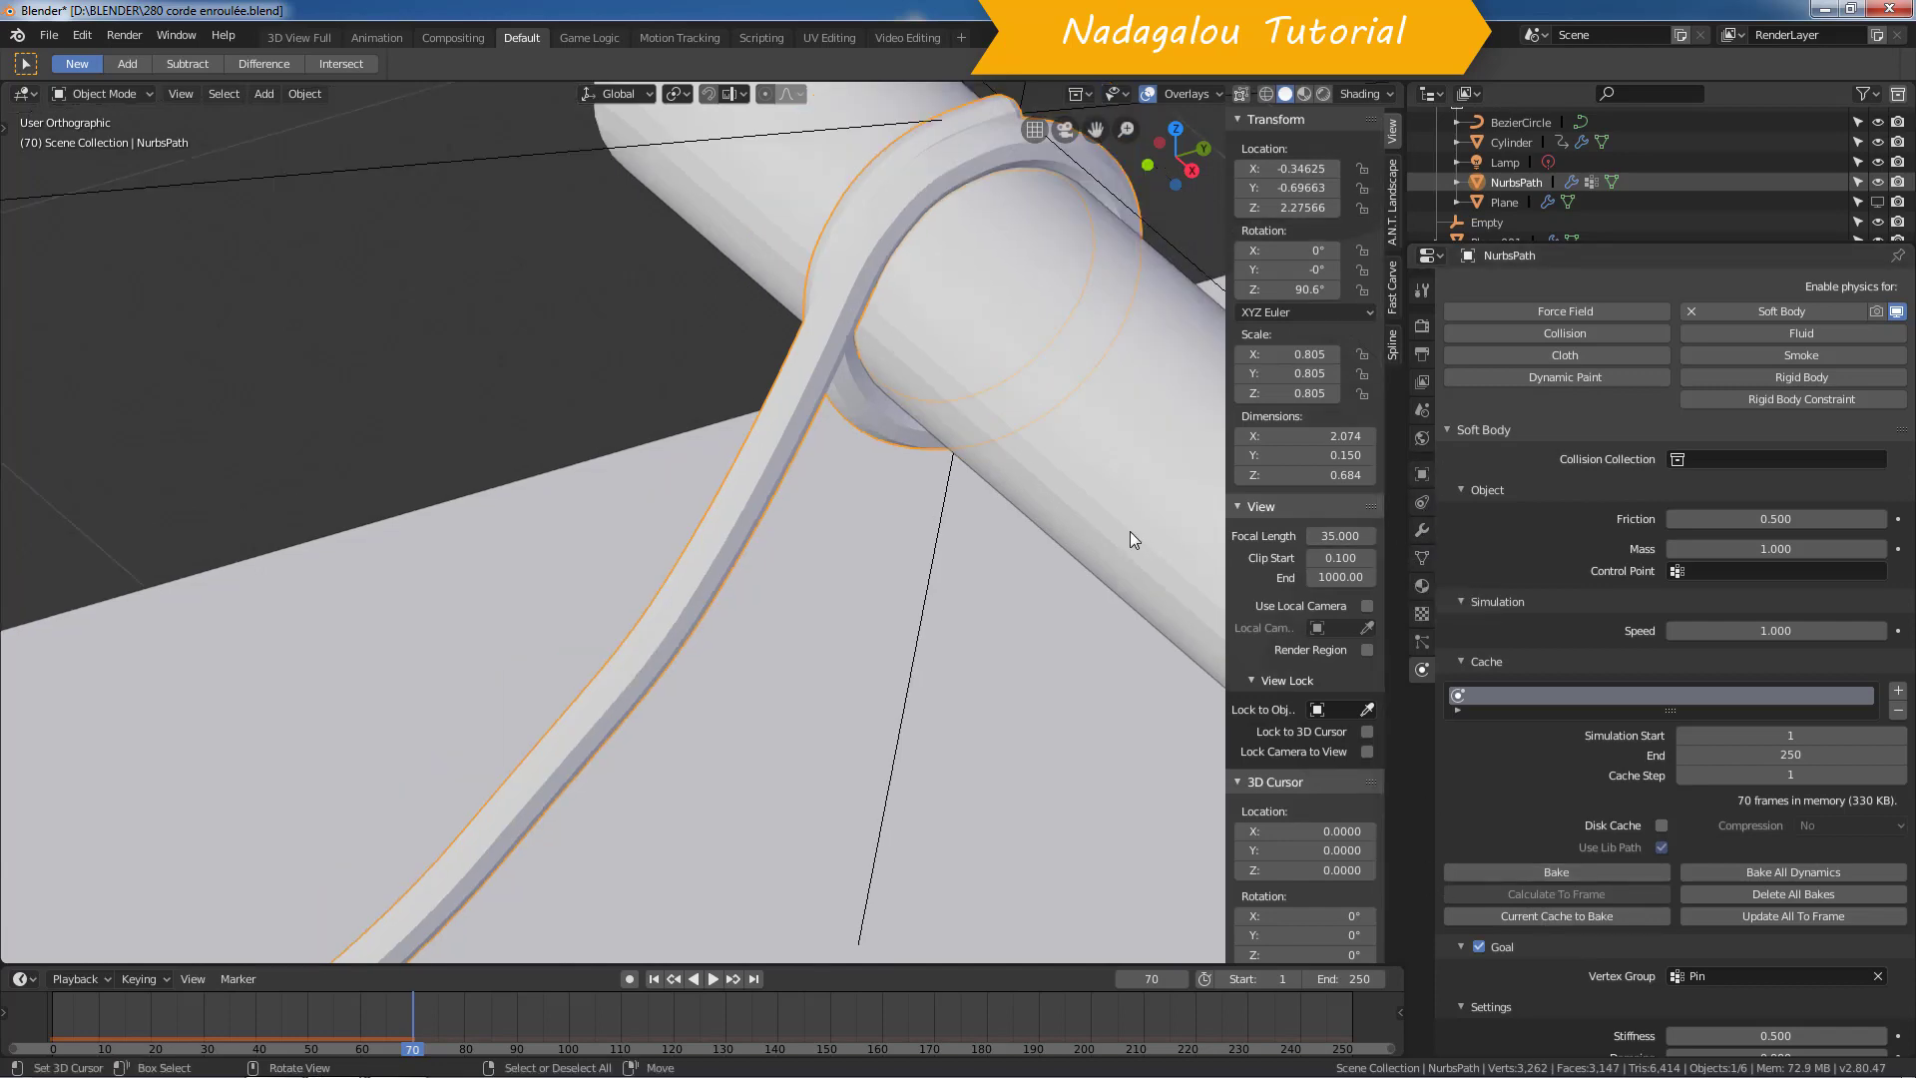
pyautogui.hotkey('alt', 'Tab')
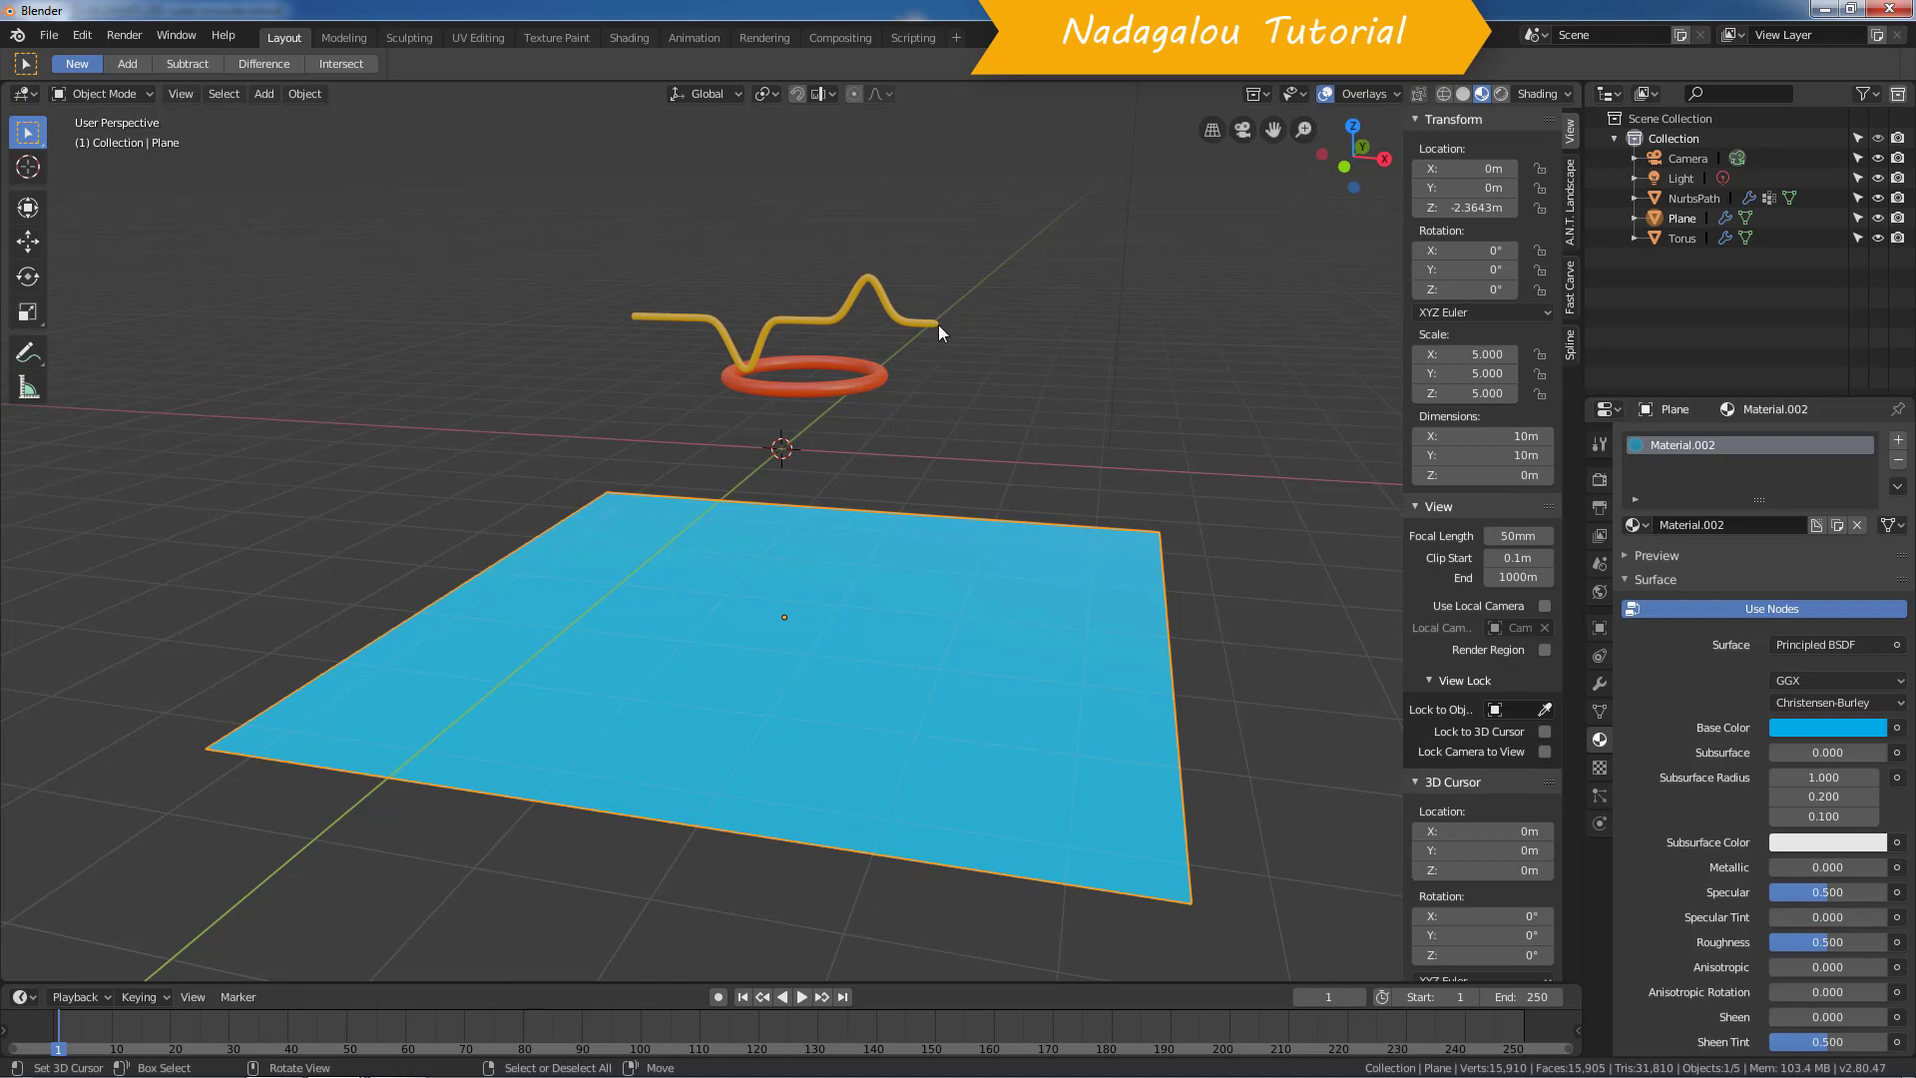
# Step: Review the rope's soft body and modifier settings, then the Plane's Collision settings (friction 5.000, damping 0.100)
pyautogui.click(1600, 711)
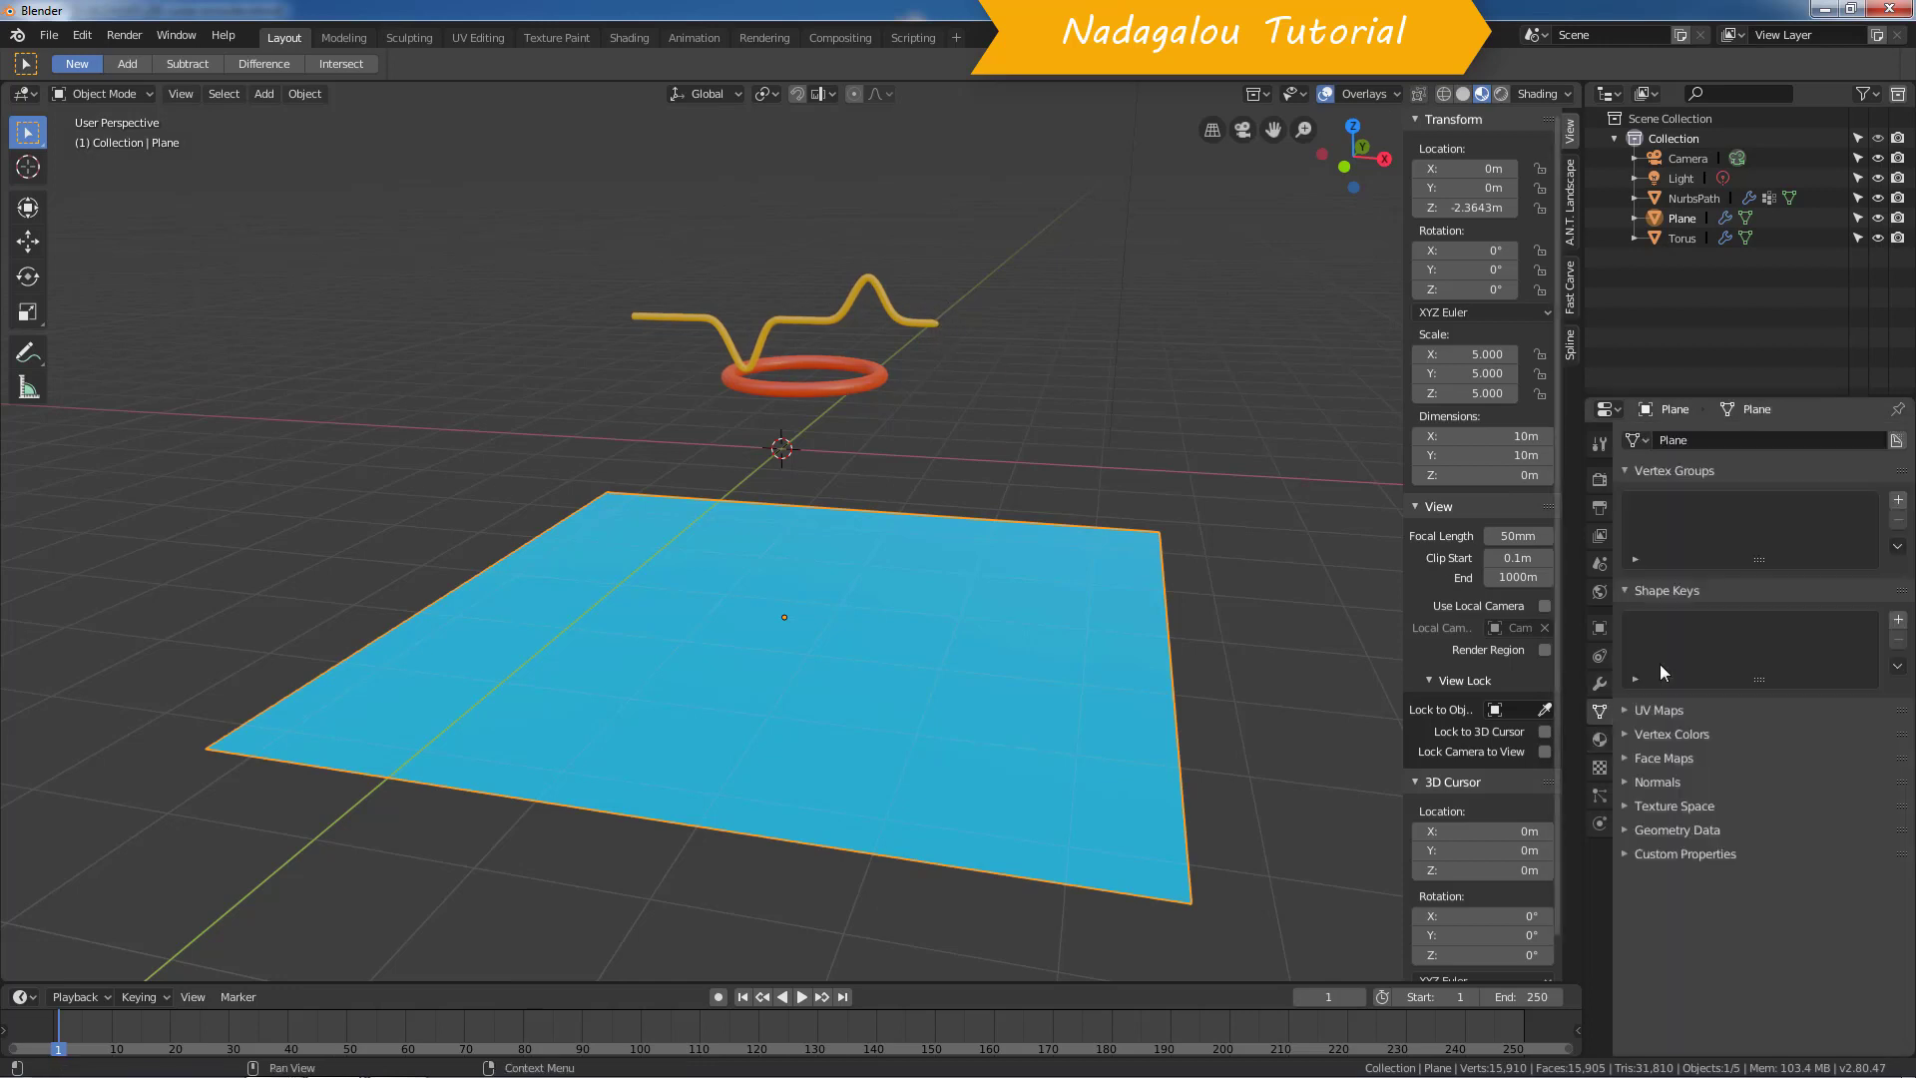
pyautogui.click(934, 324)
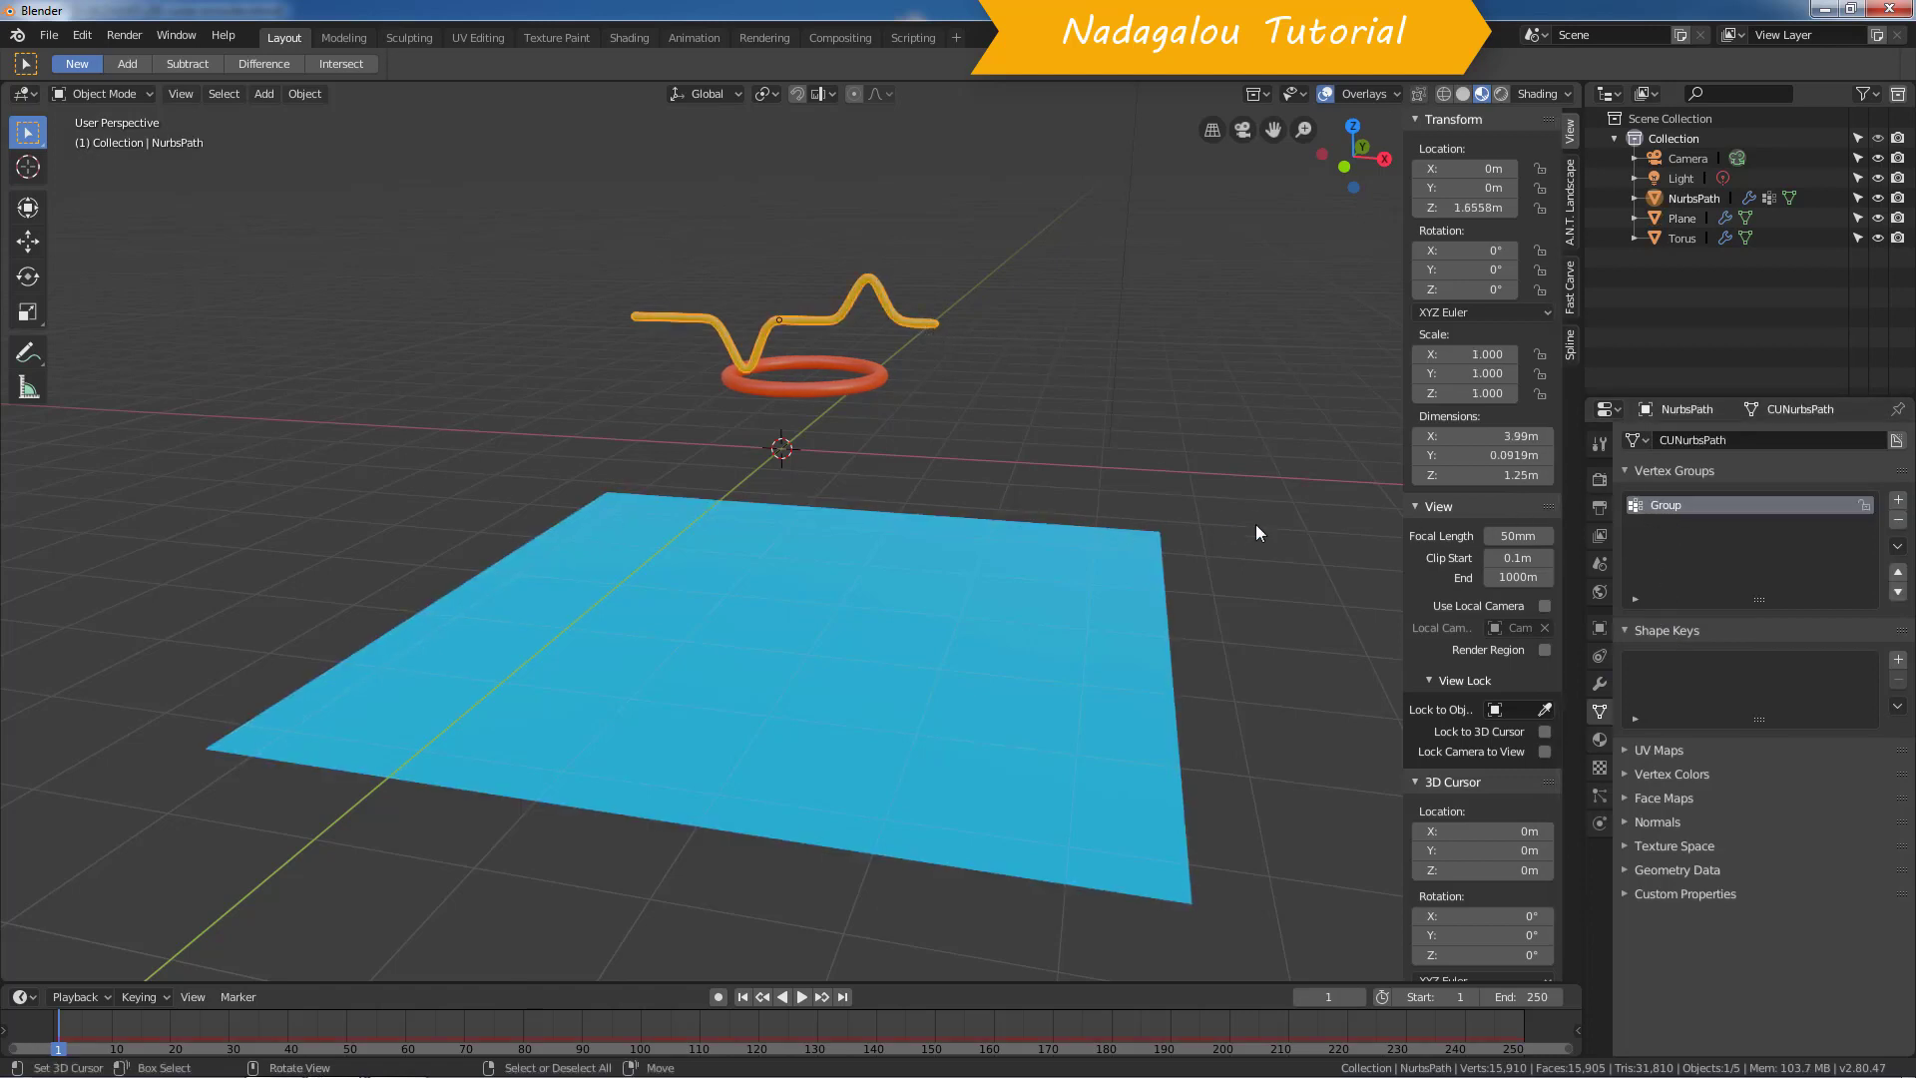
pyautogui.click(1601, 823)
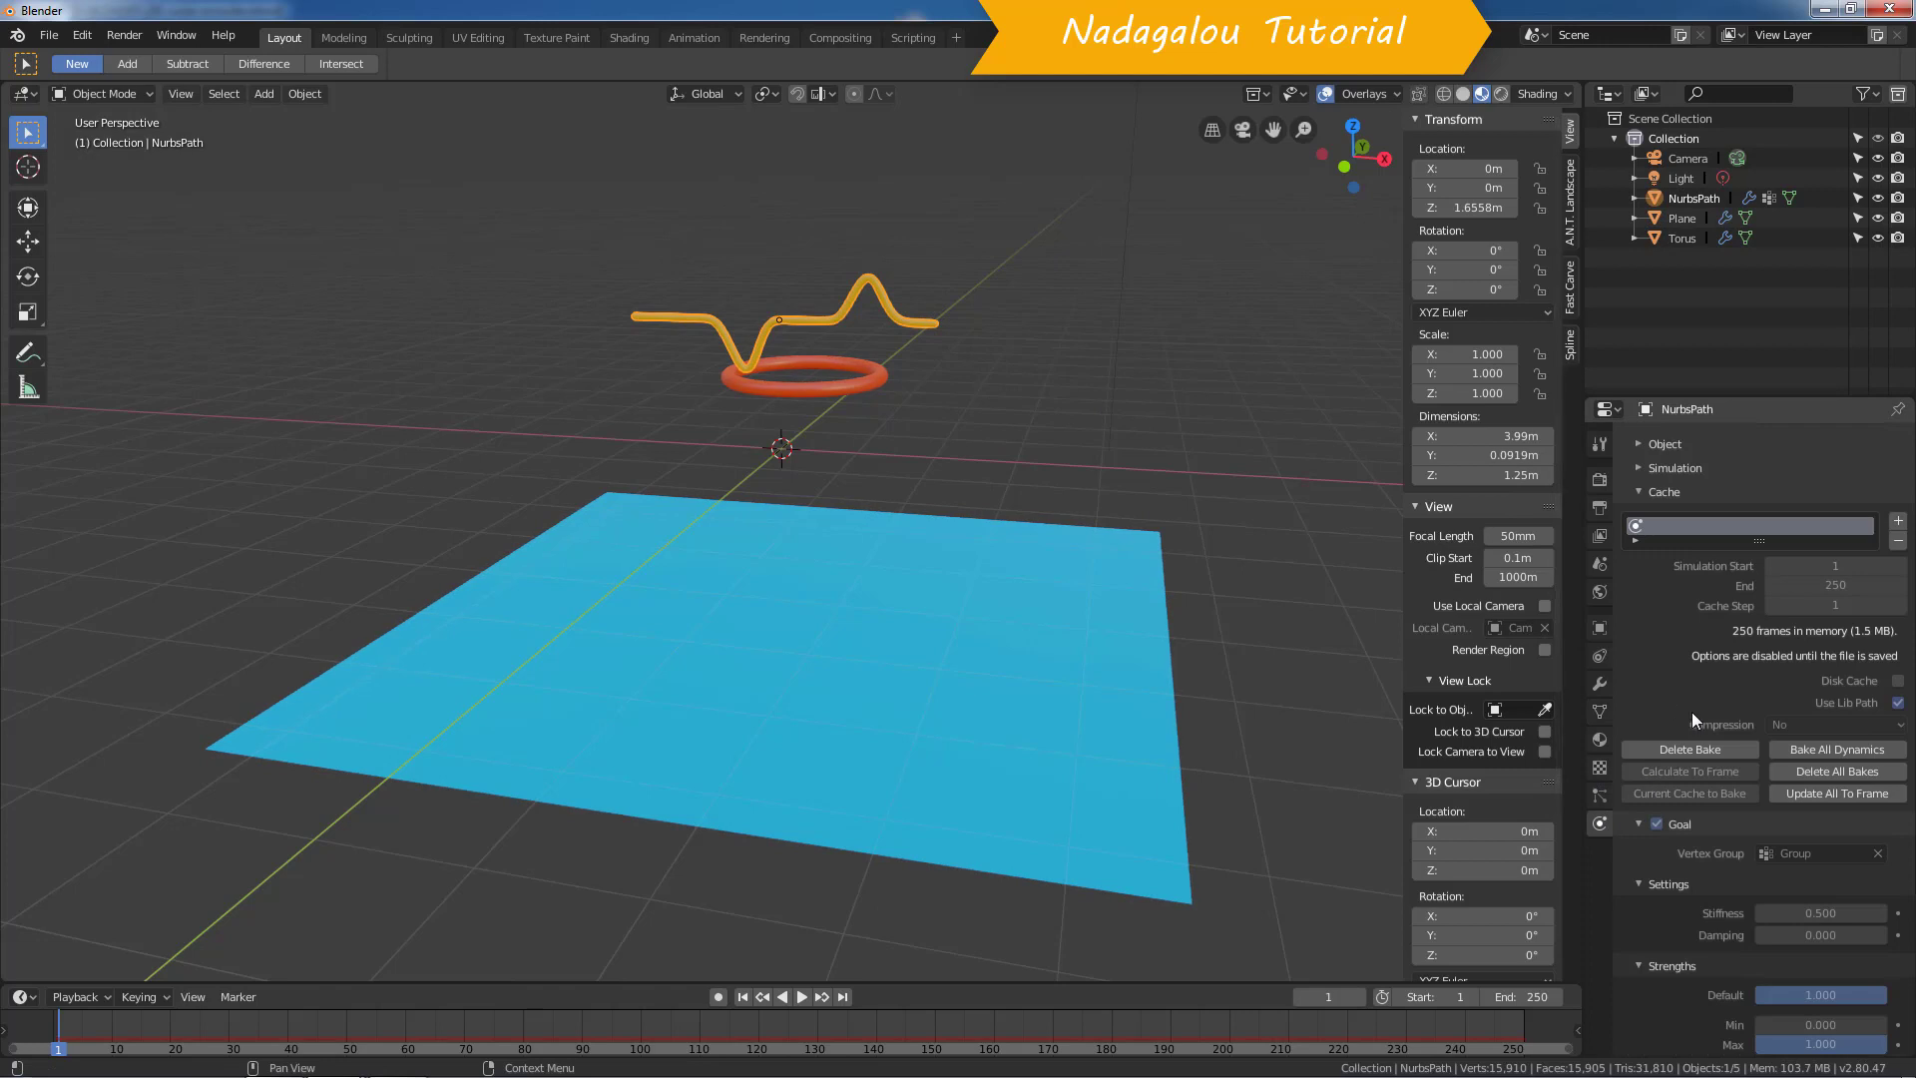
pyautogui.click(1594, 686)
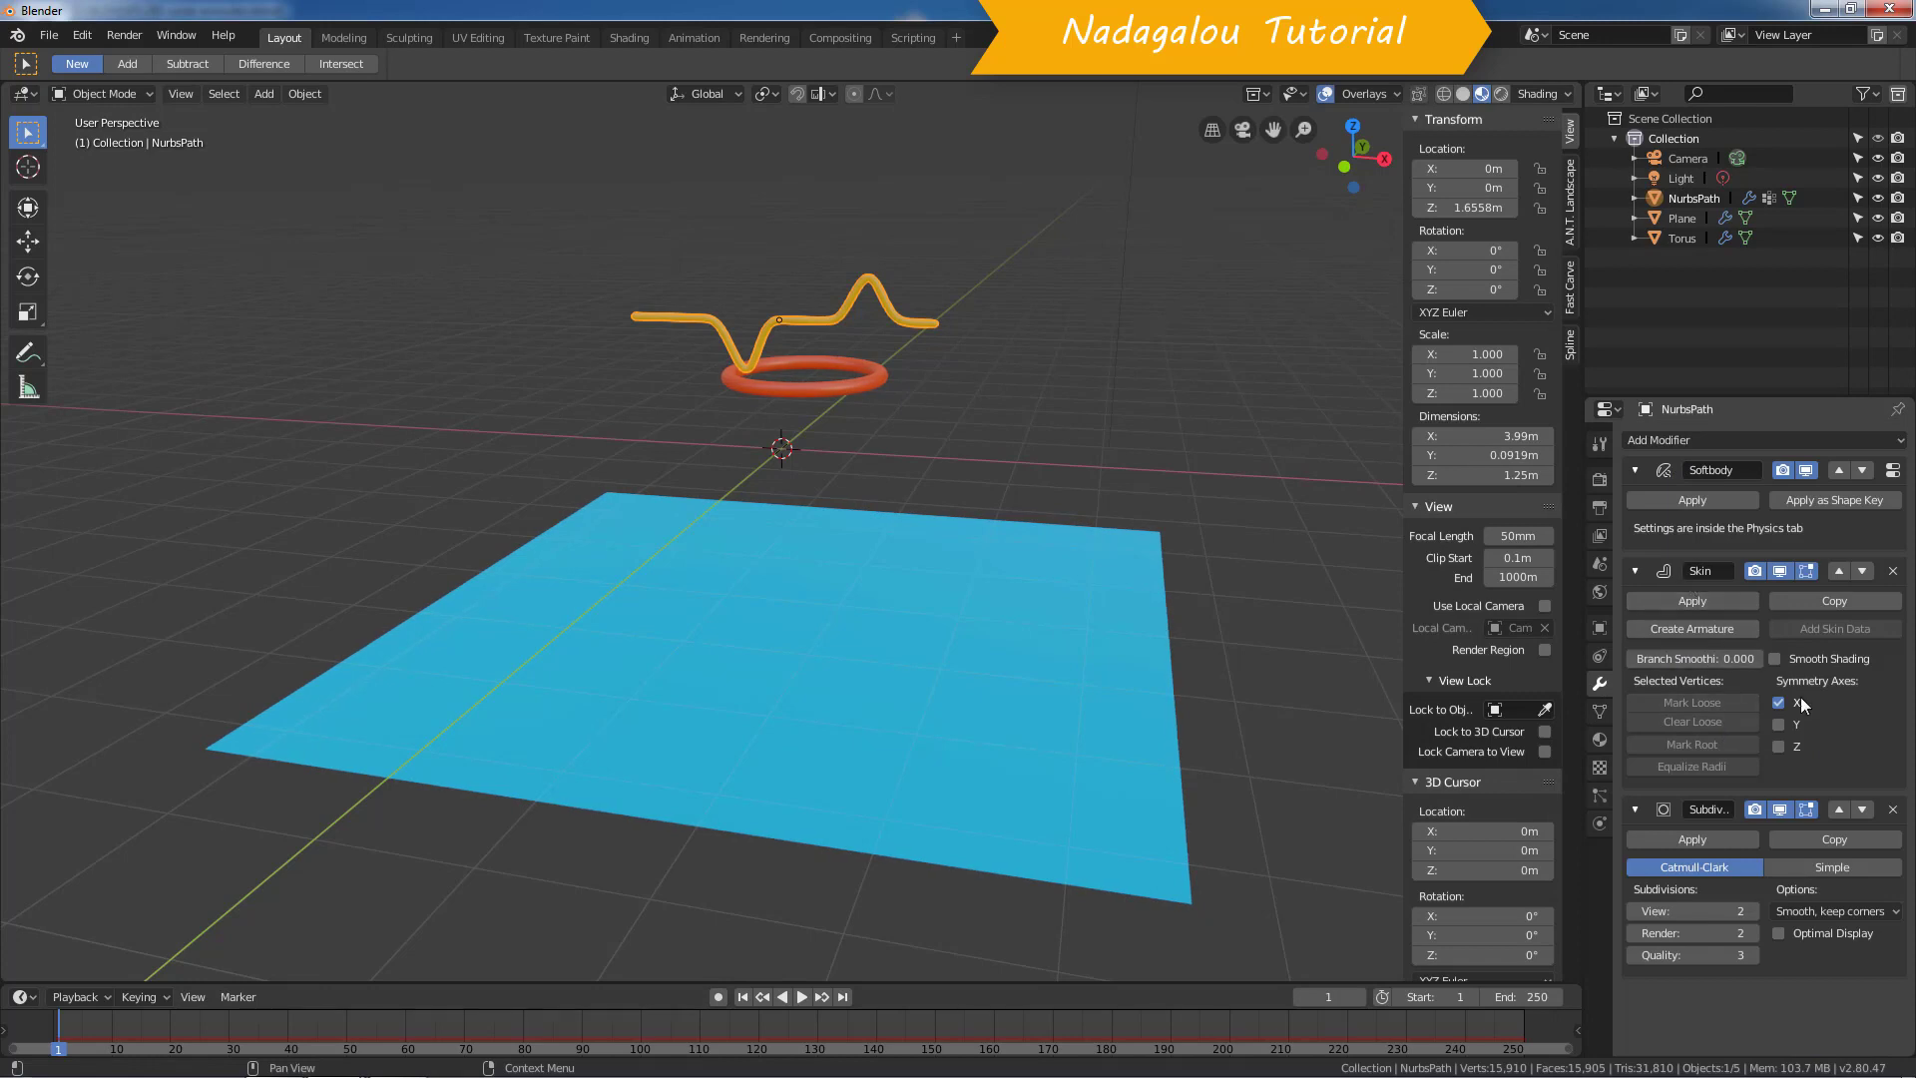
pyautogui.click(1595, 824)
pyautogui.click(1034, 786)
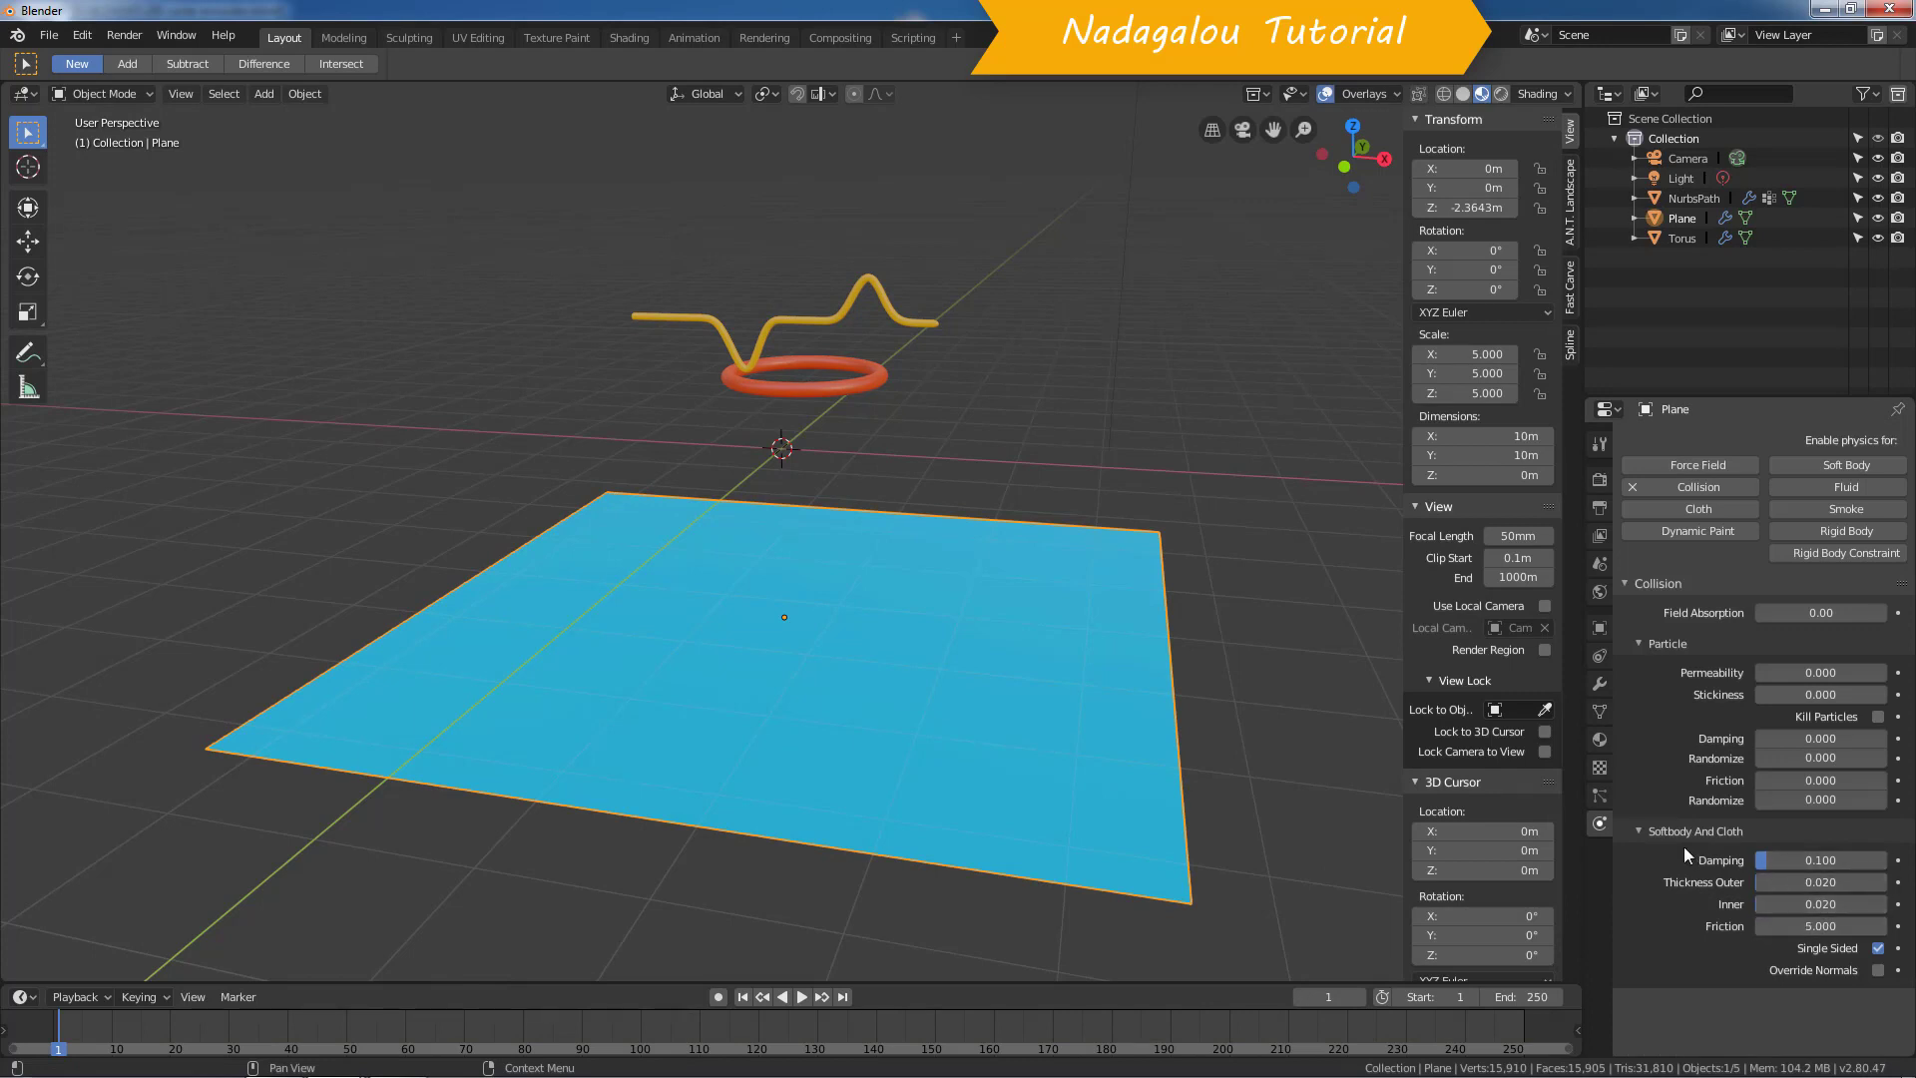
# Step: Select the torus, orbit slightly, then select the rope and show its modifier stack
pyautogui.click(850, 366)
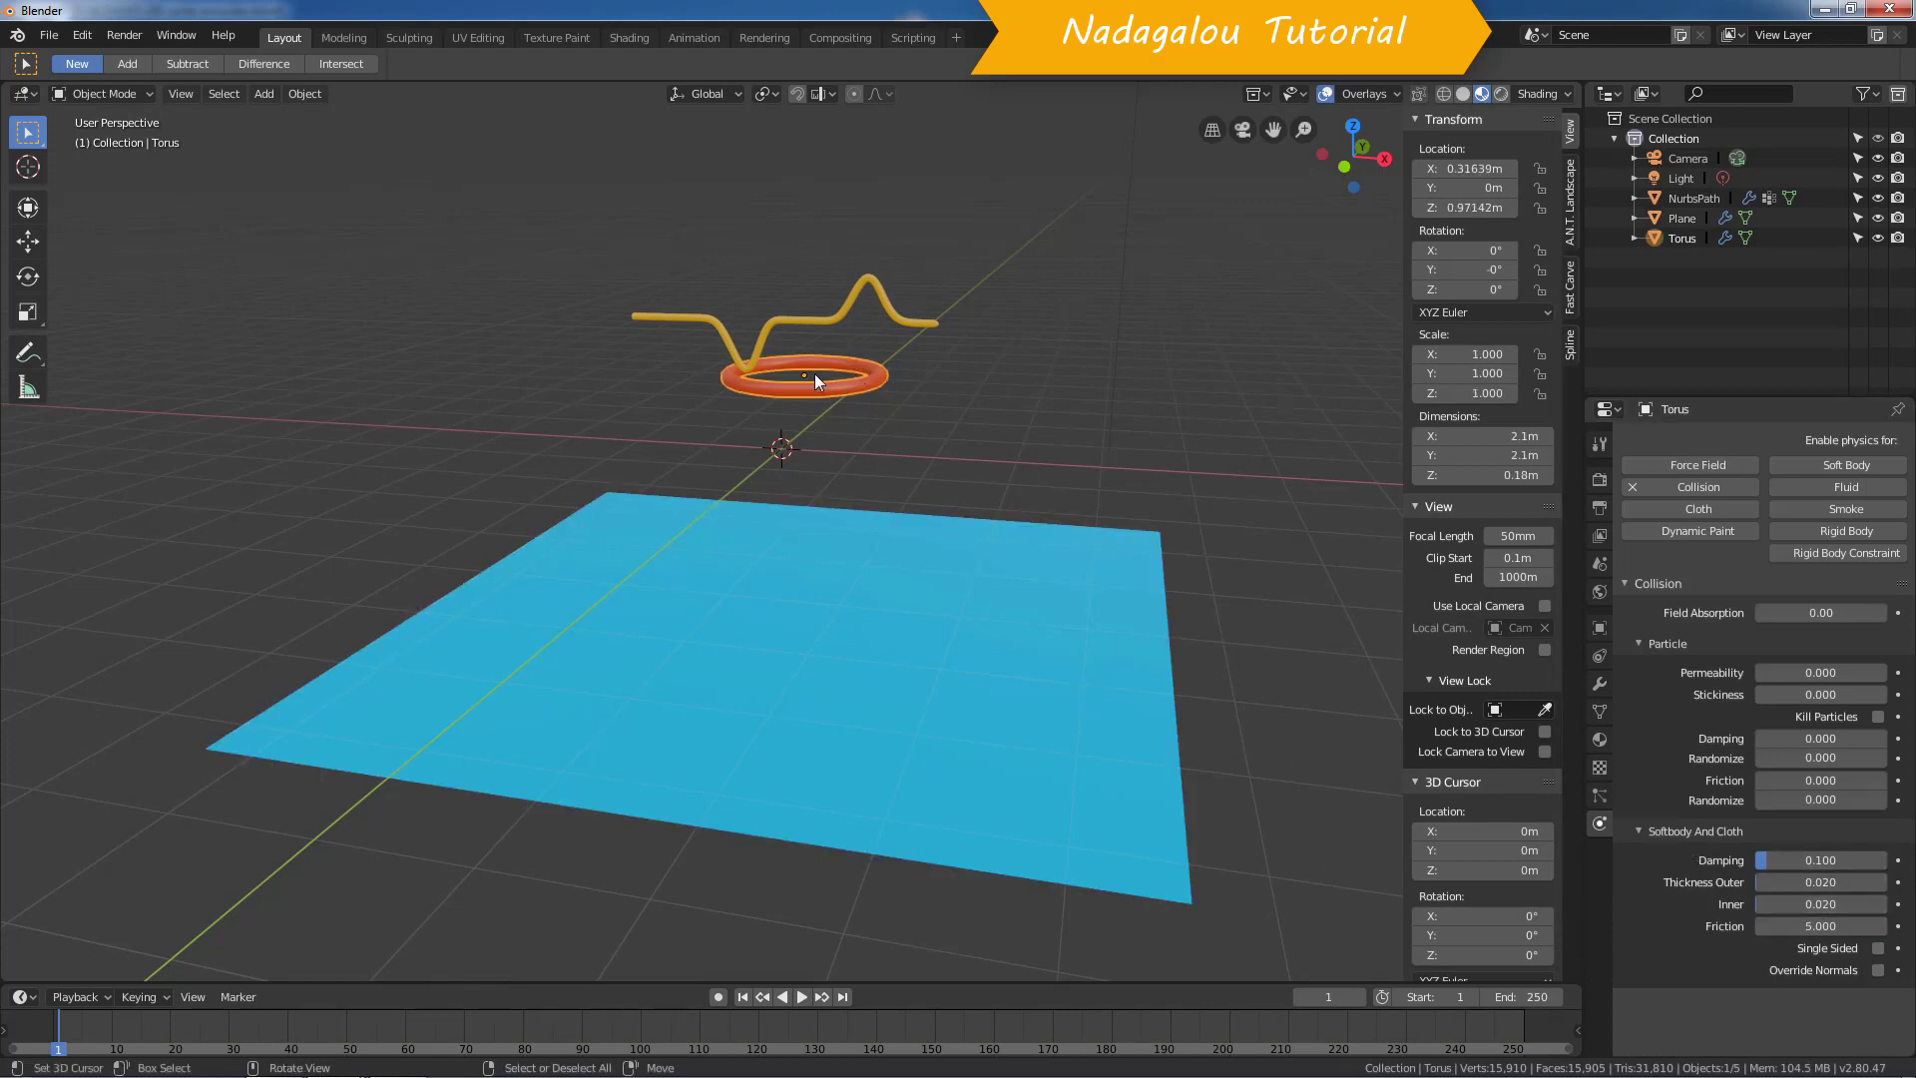
pyautogui.moveTo(849, 388); pyautogui.dragTo(875, 405, button='middle')
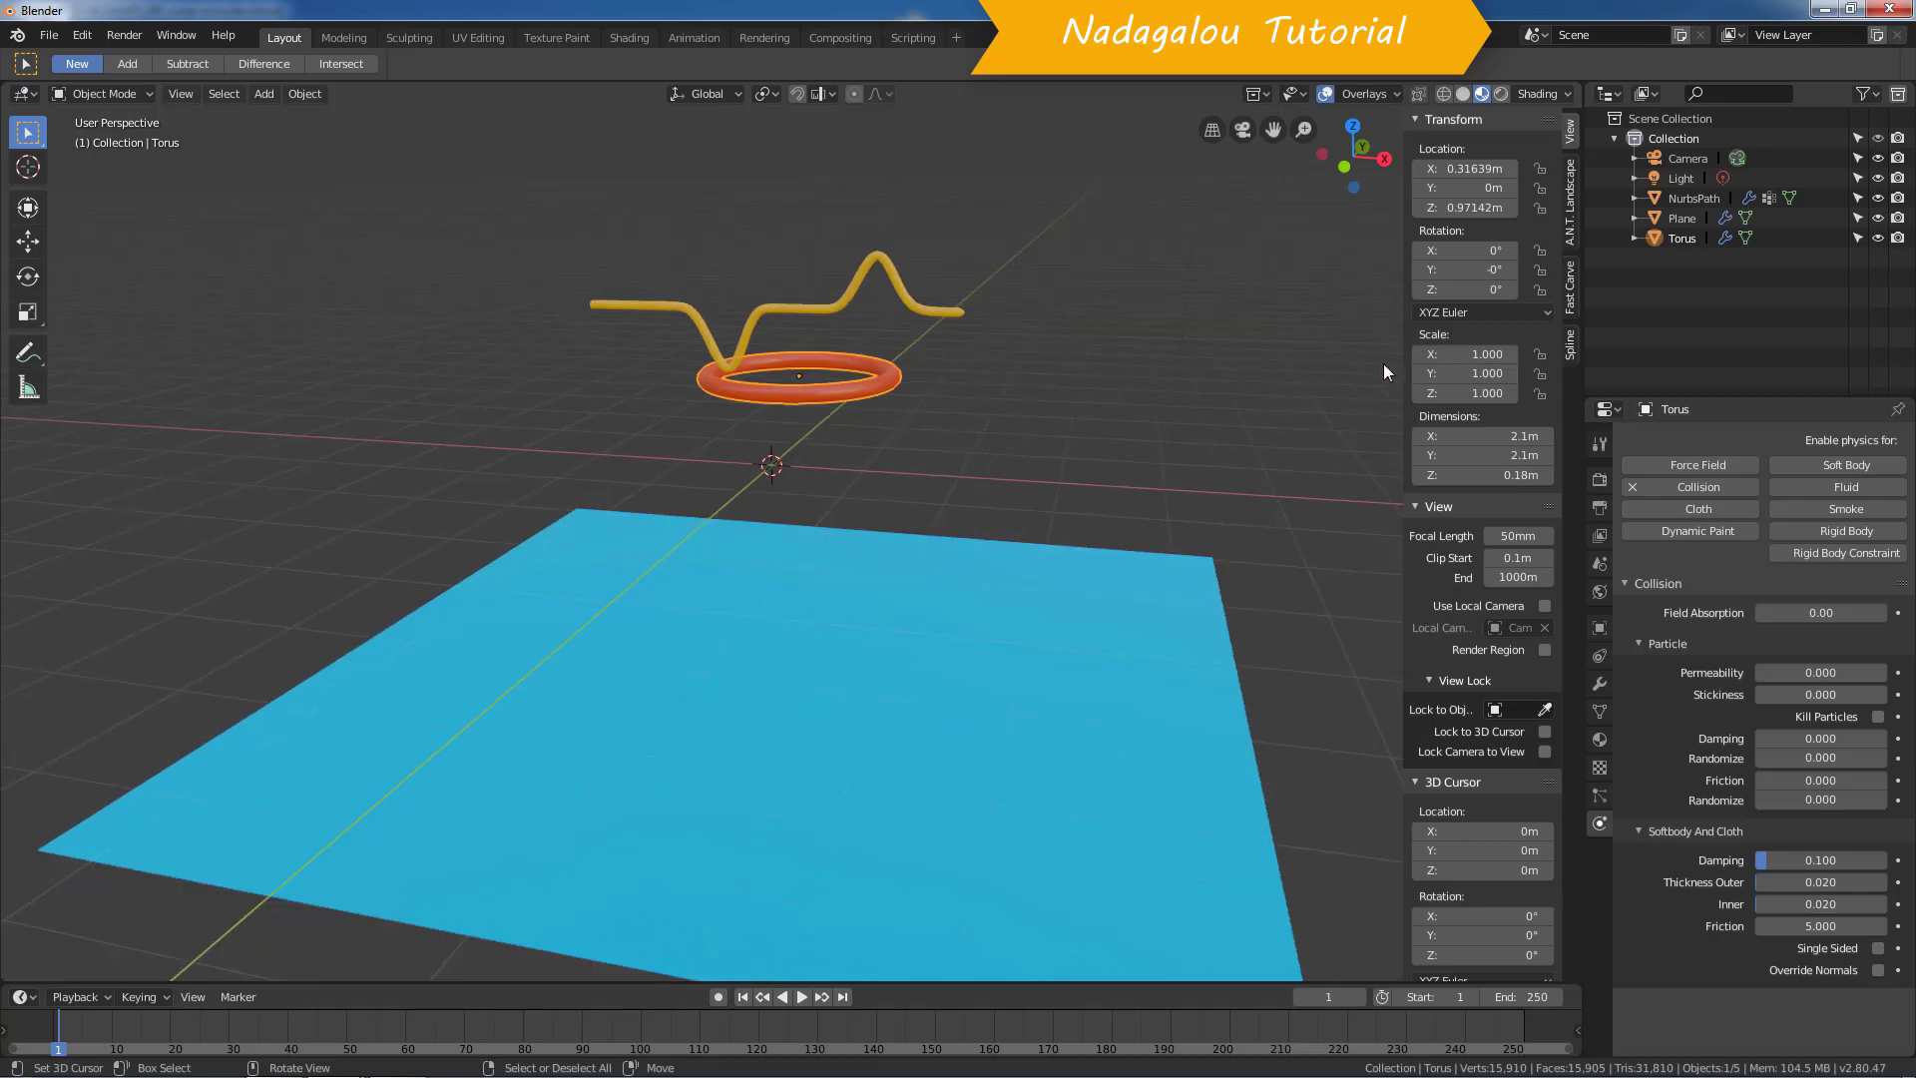
pyautogui.click(916, 305)
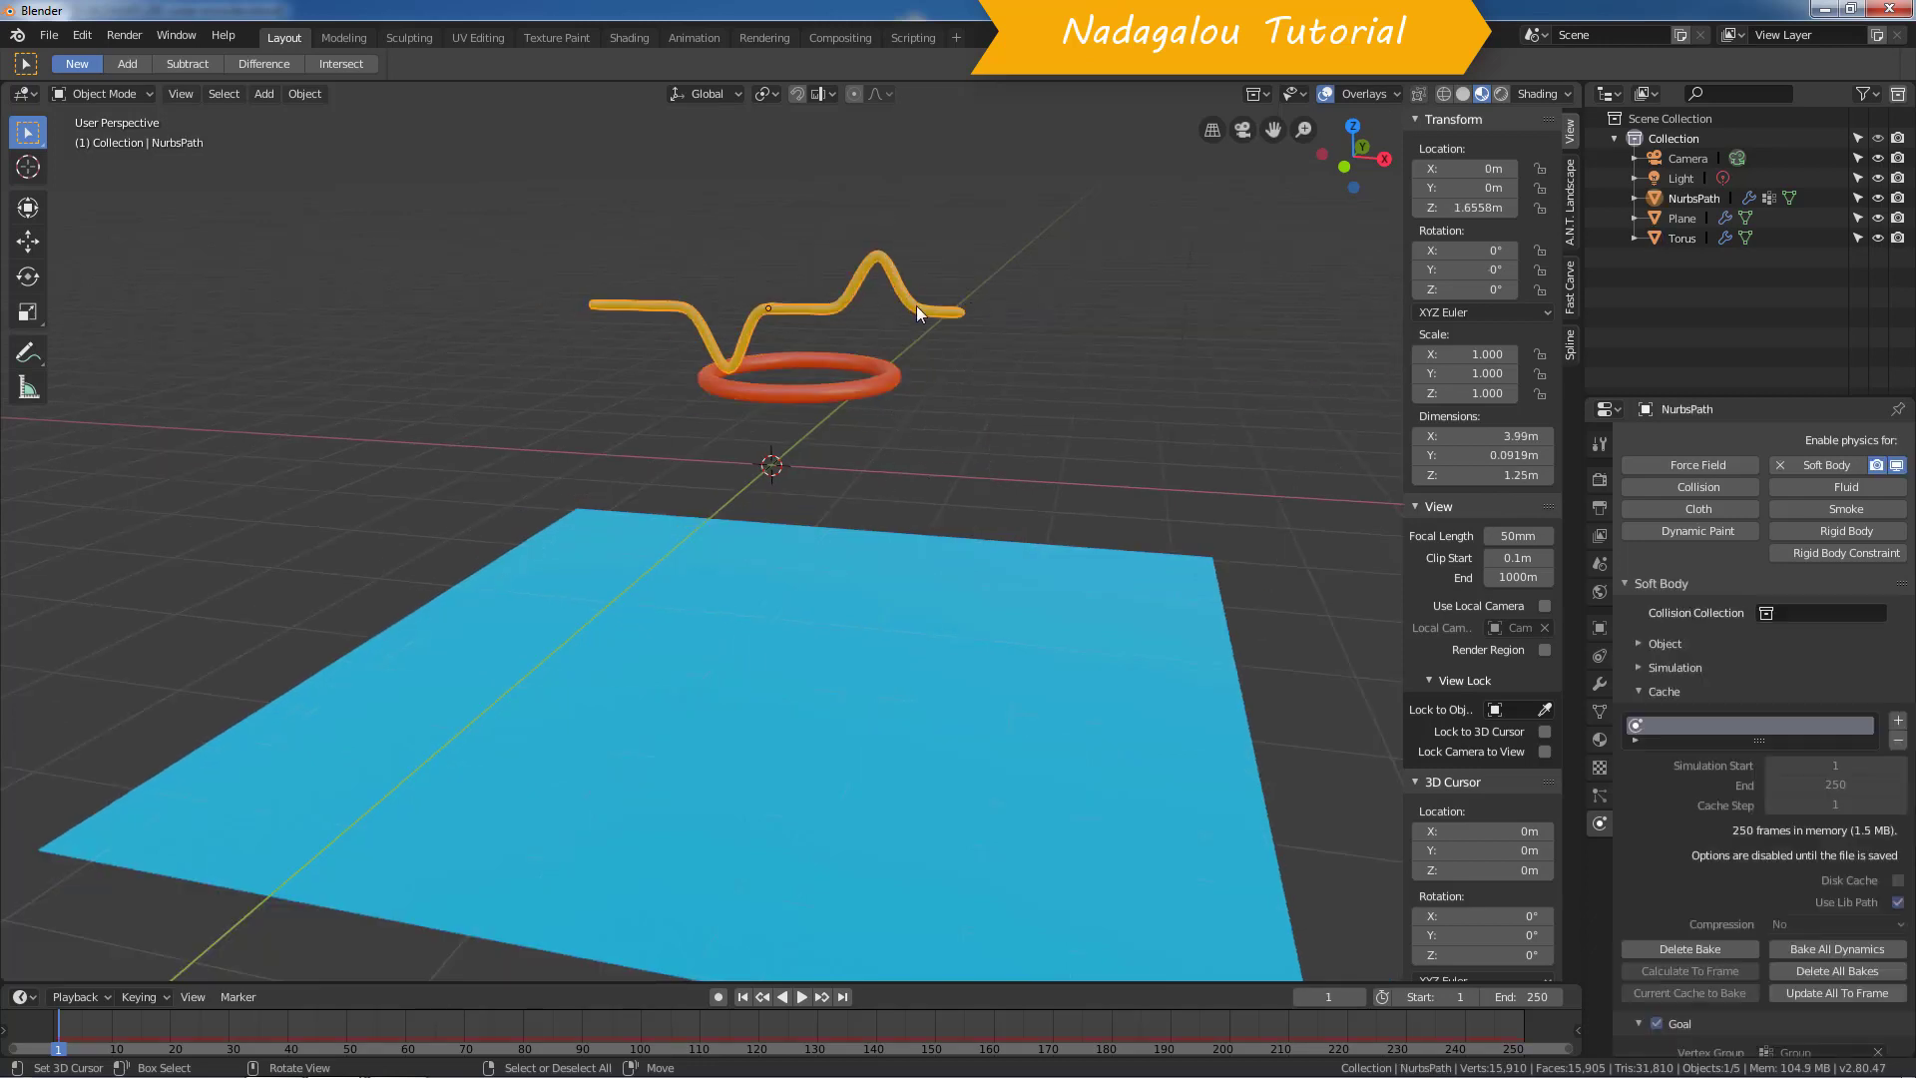
pyautogui.click(1601, 684)
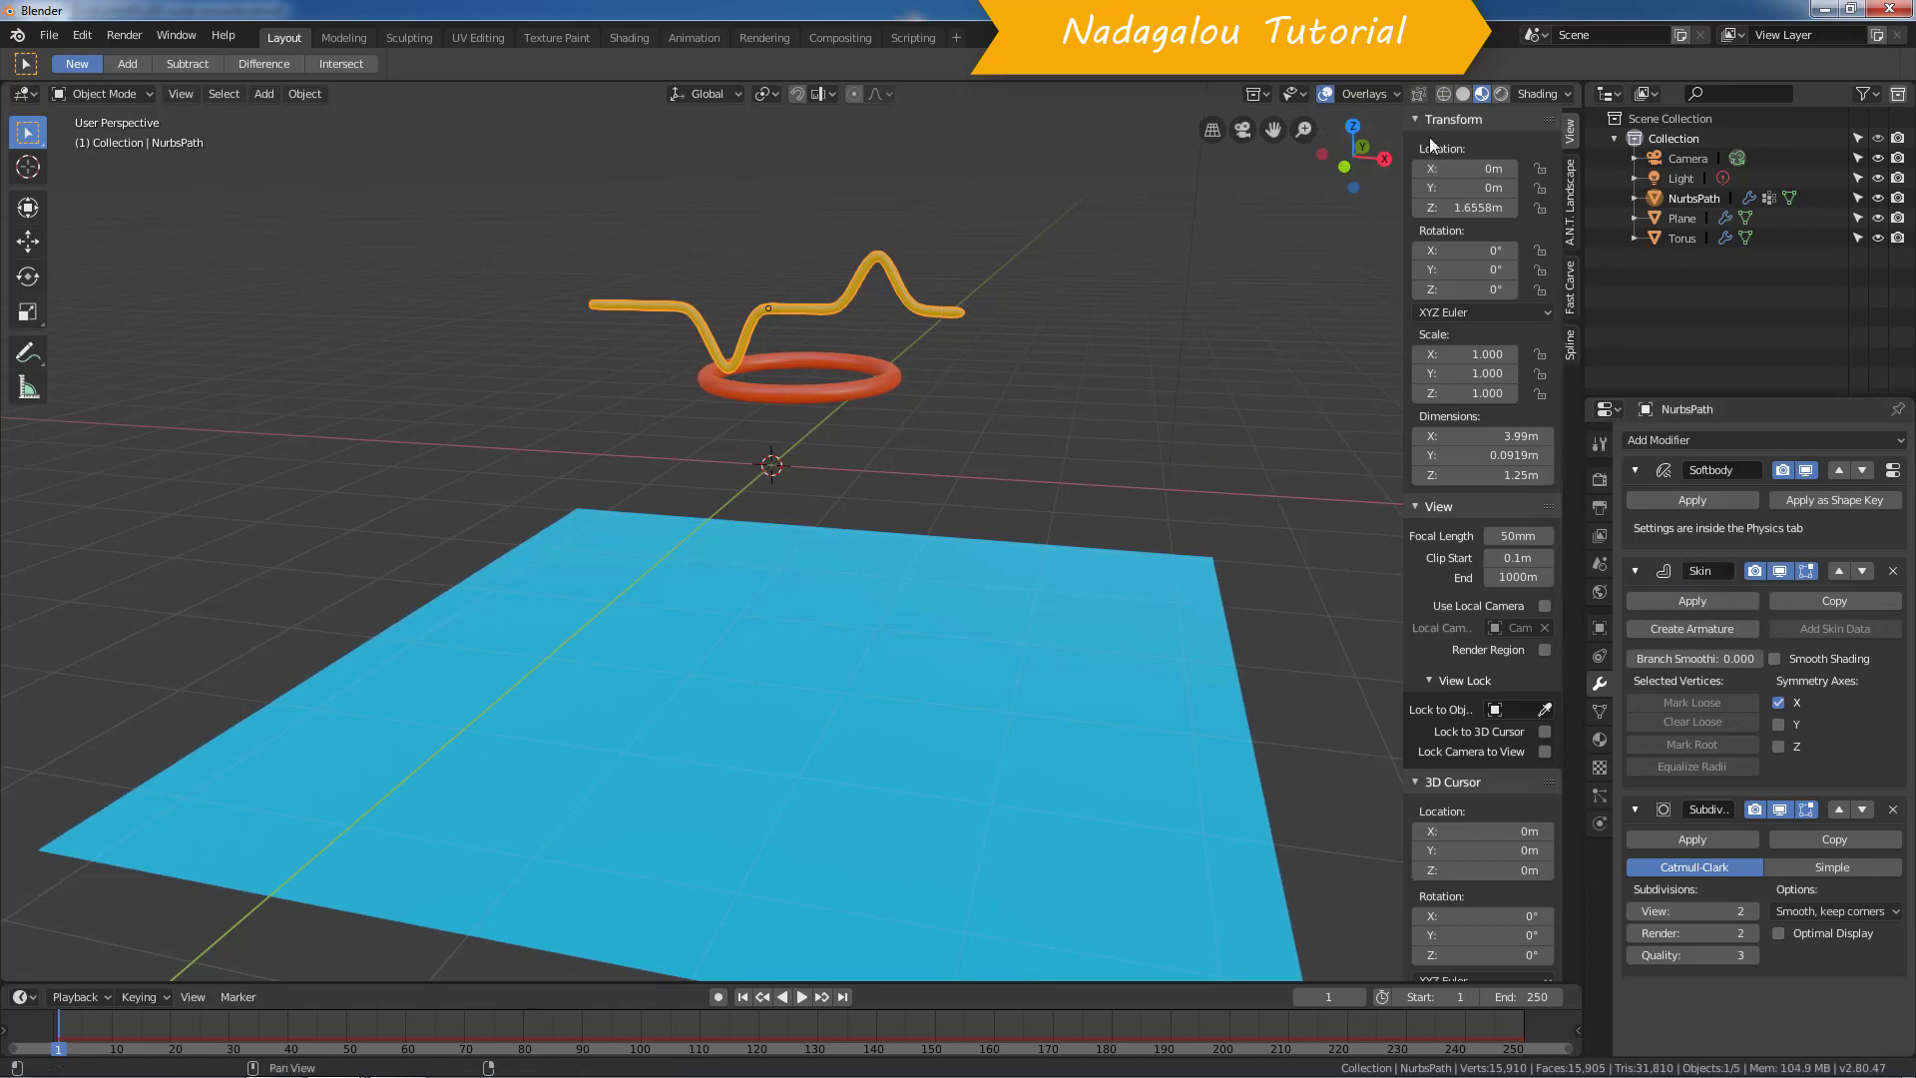
# Step: Inspect the rope curve in wireframe Edit Mode, then return to Object Mode with solid shading
pyautogui.click(1443, 92)
pyautogui.press('Tab')
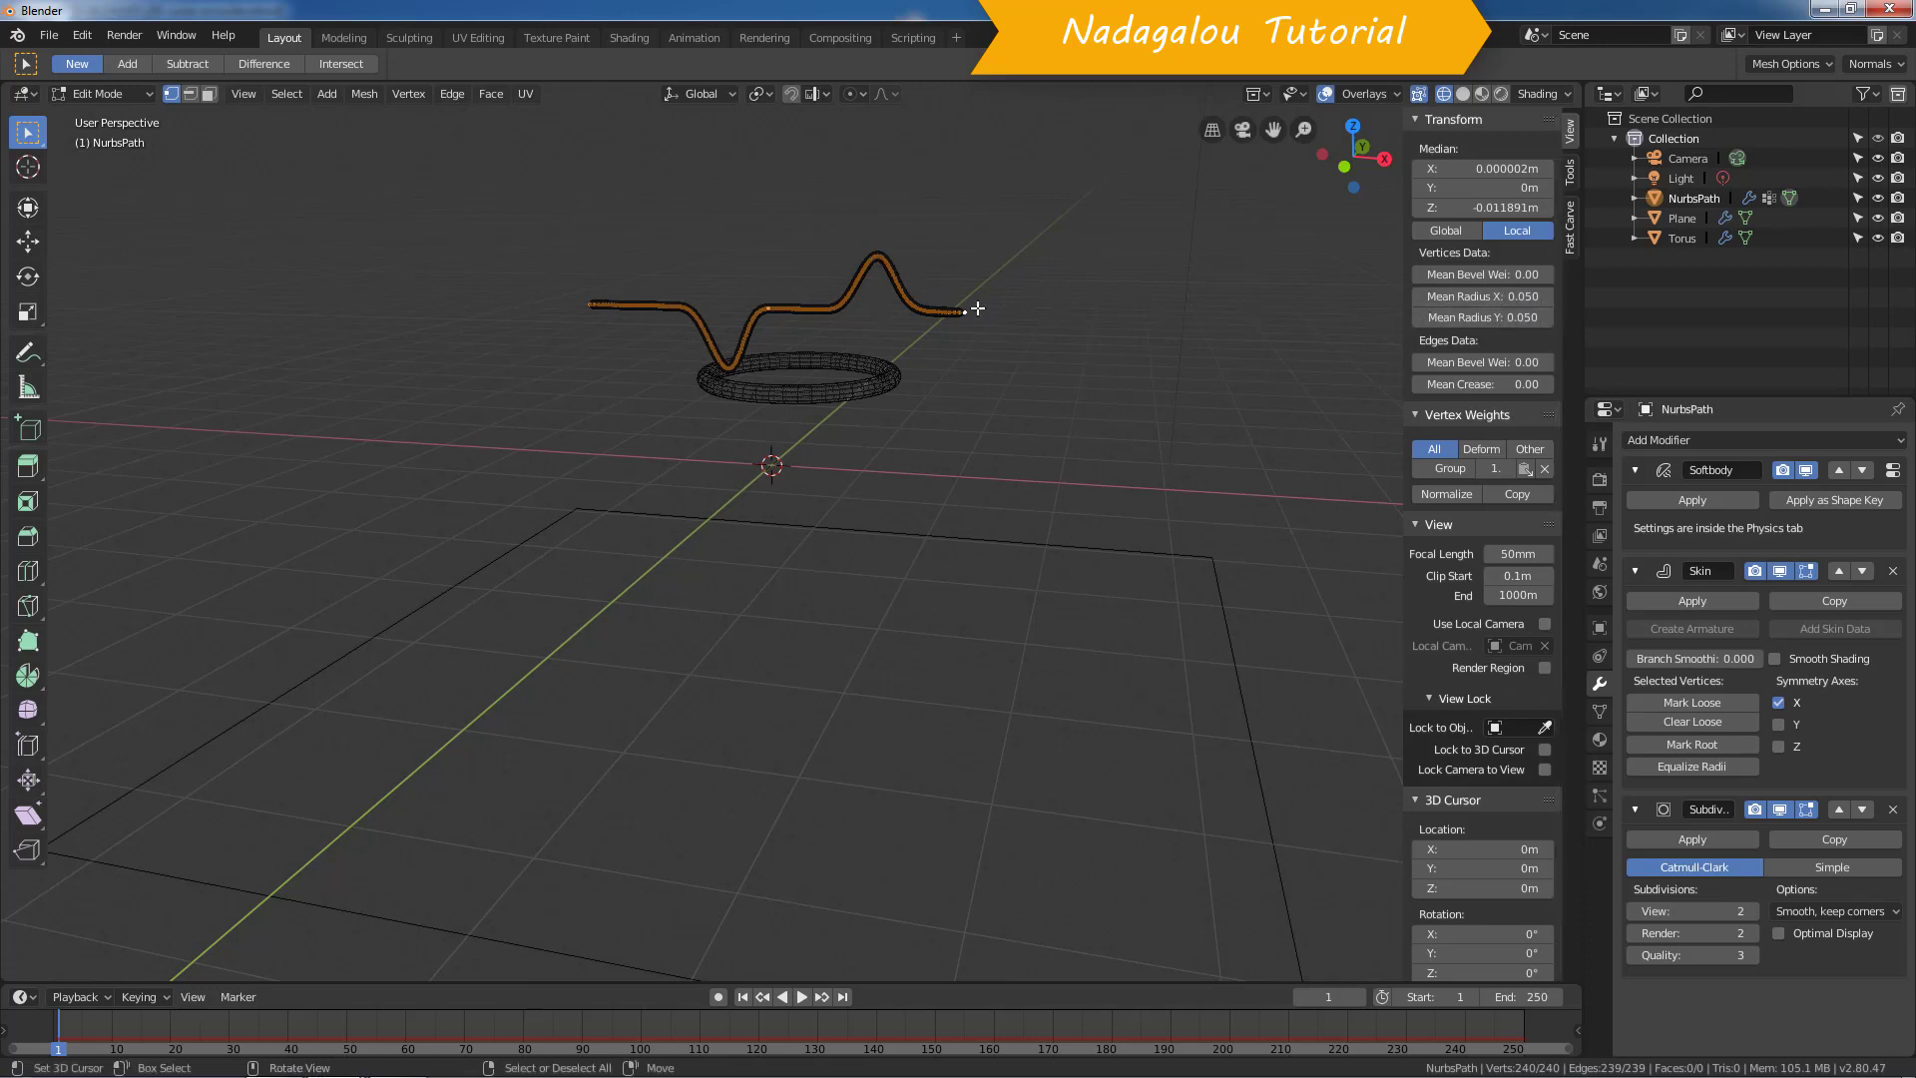
pyautogui.press('Tab')
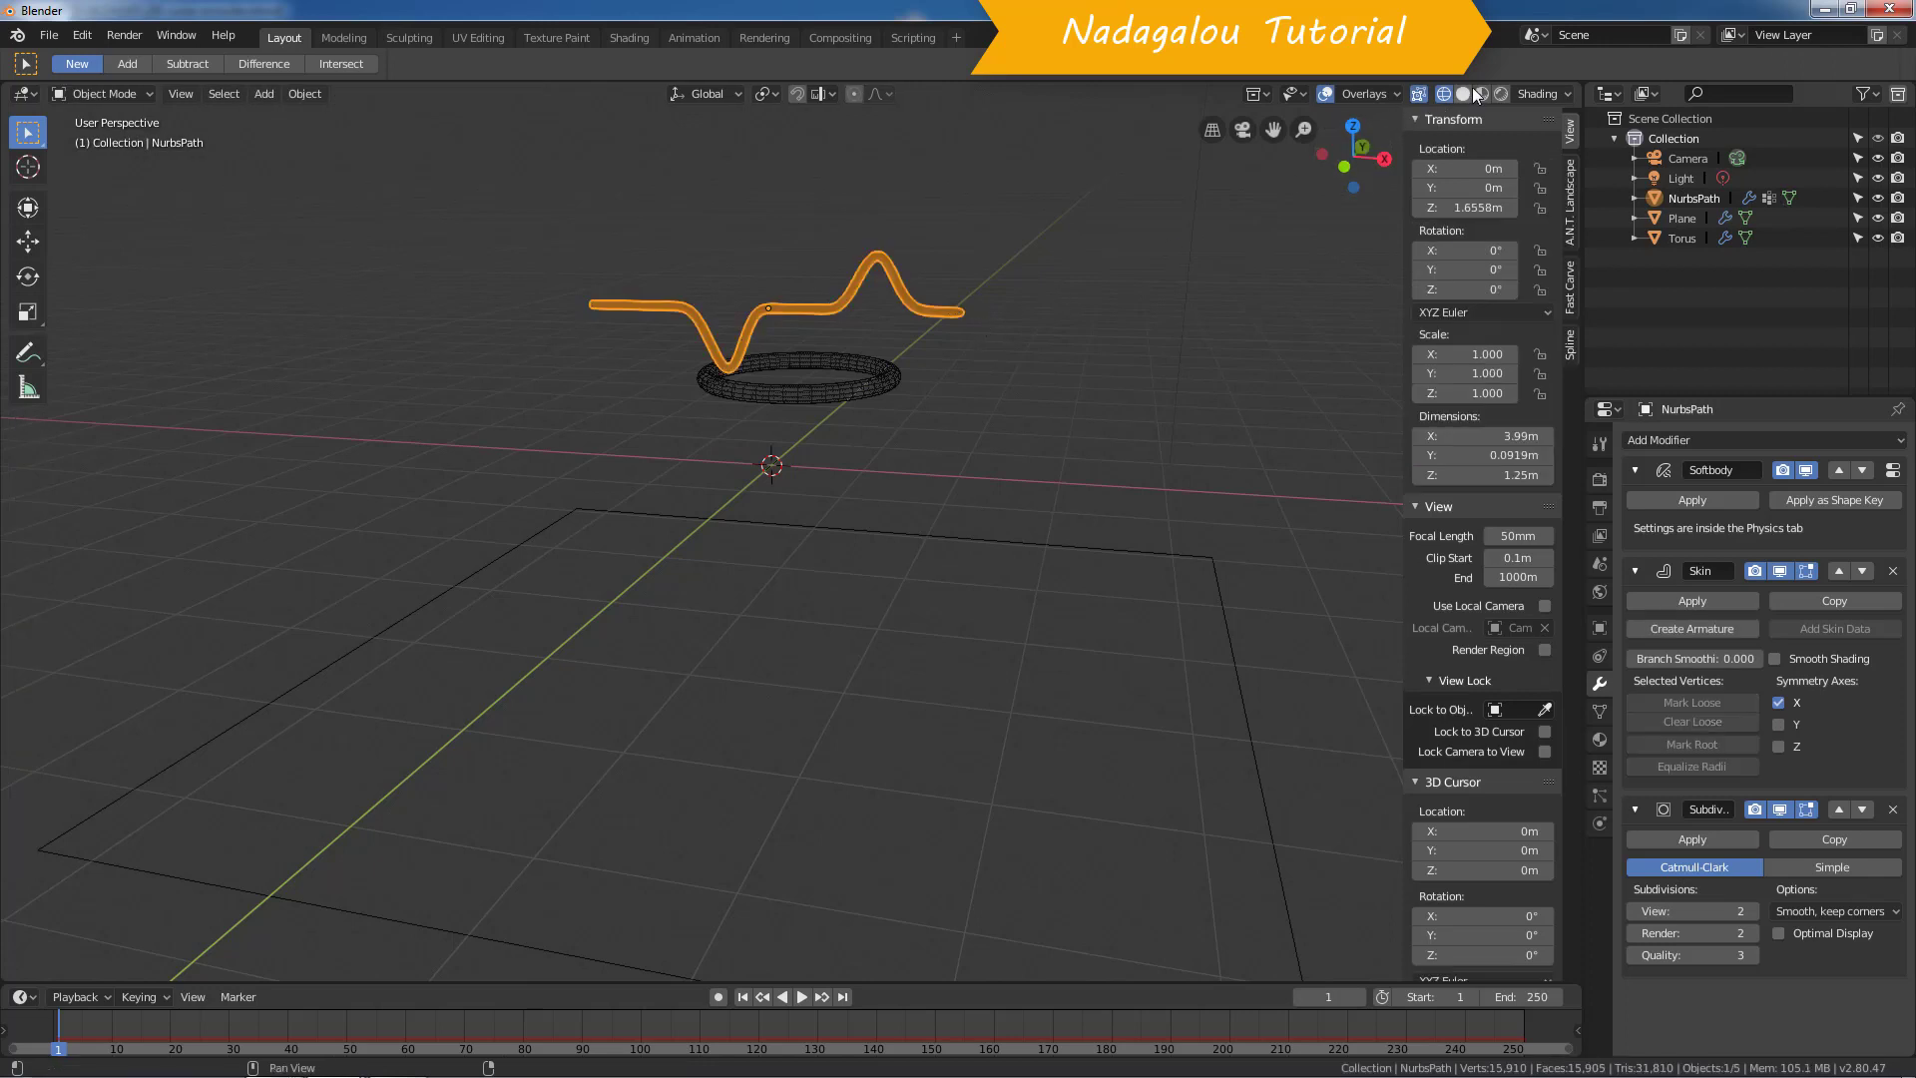
pyautogui.click(1463, 93)
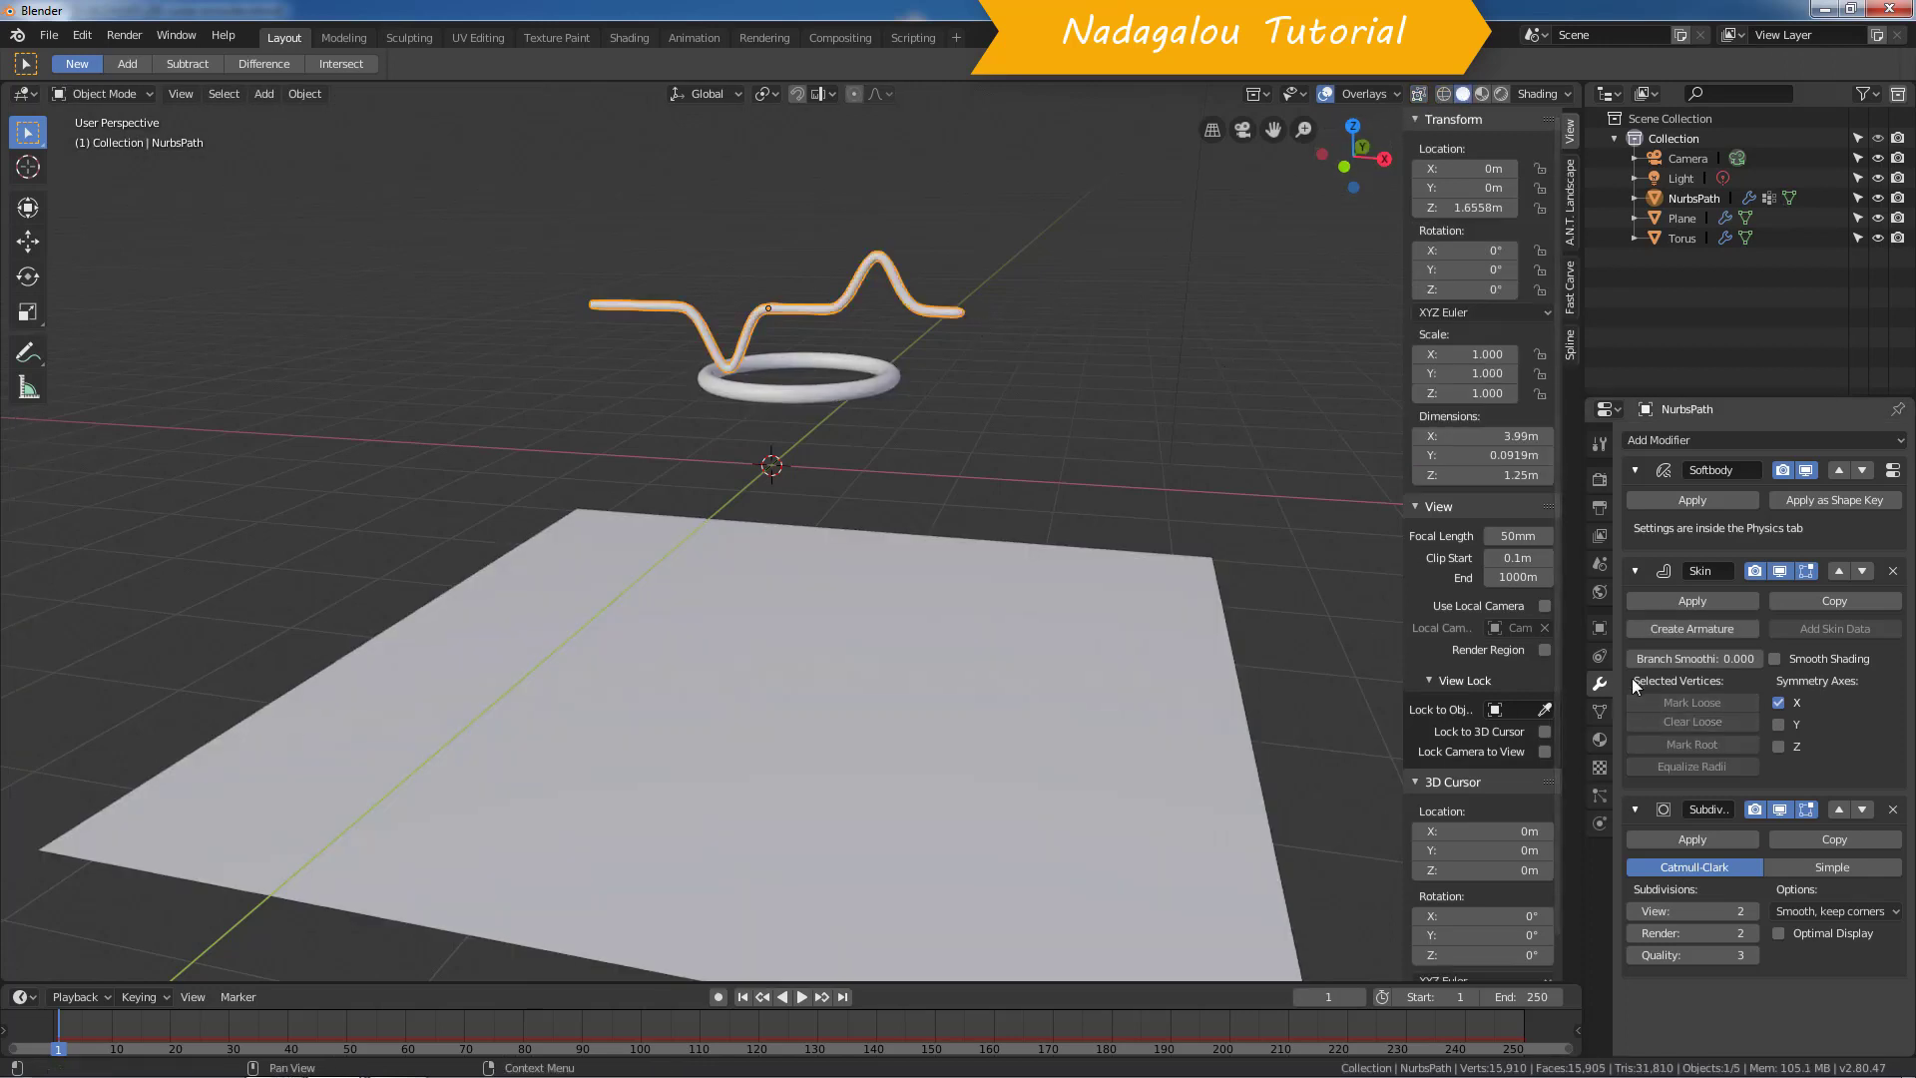
# Step: Delete the rope's existing soft body bake in the Cache panel
pyautogui.click(1598, 824)
pyautogui.scroll(-5, 1723, 784)
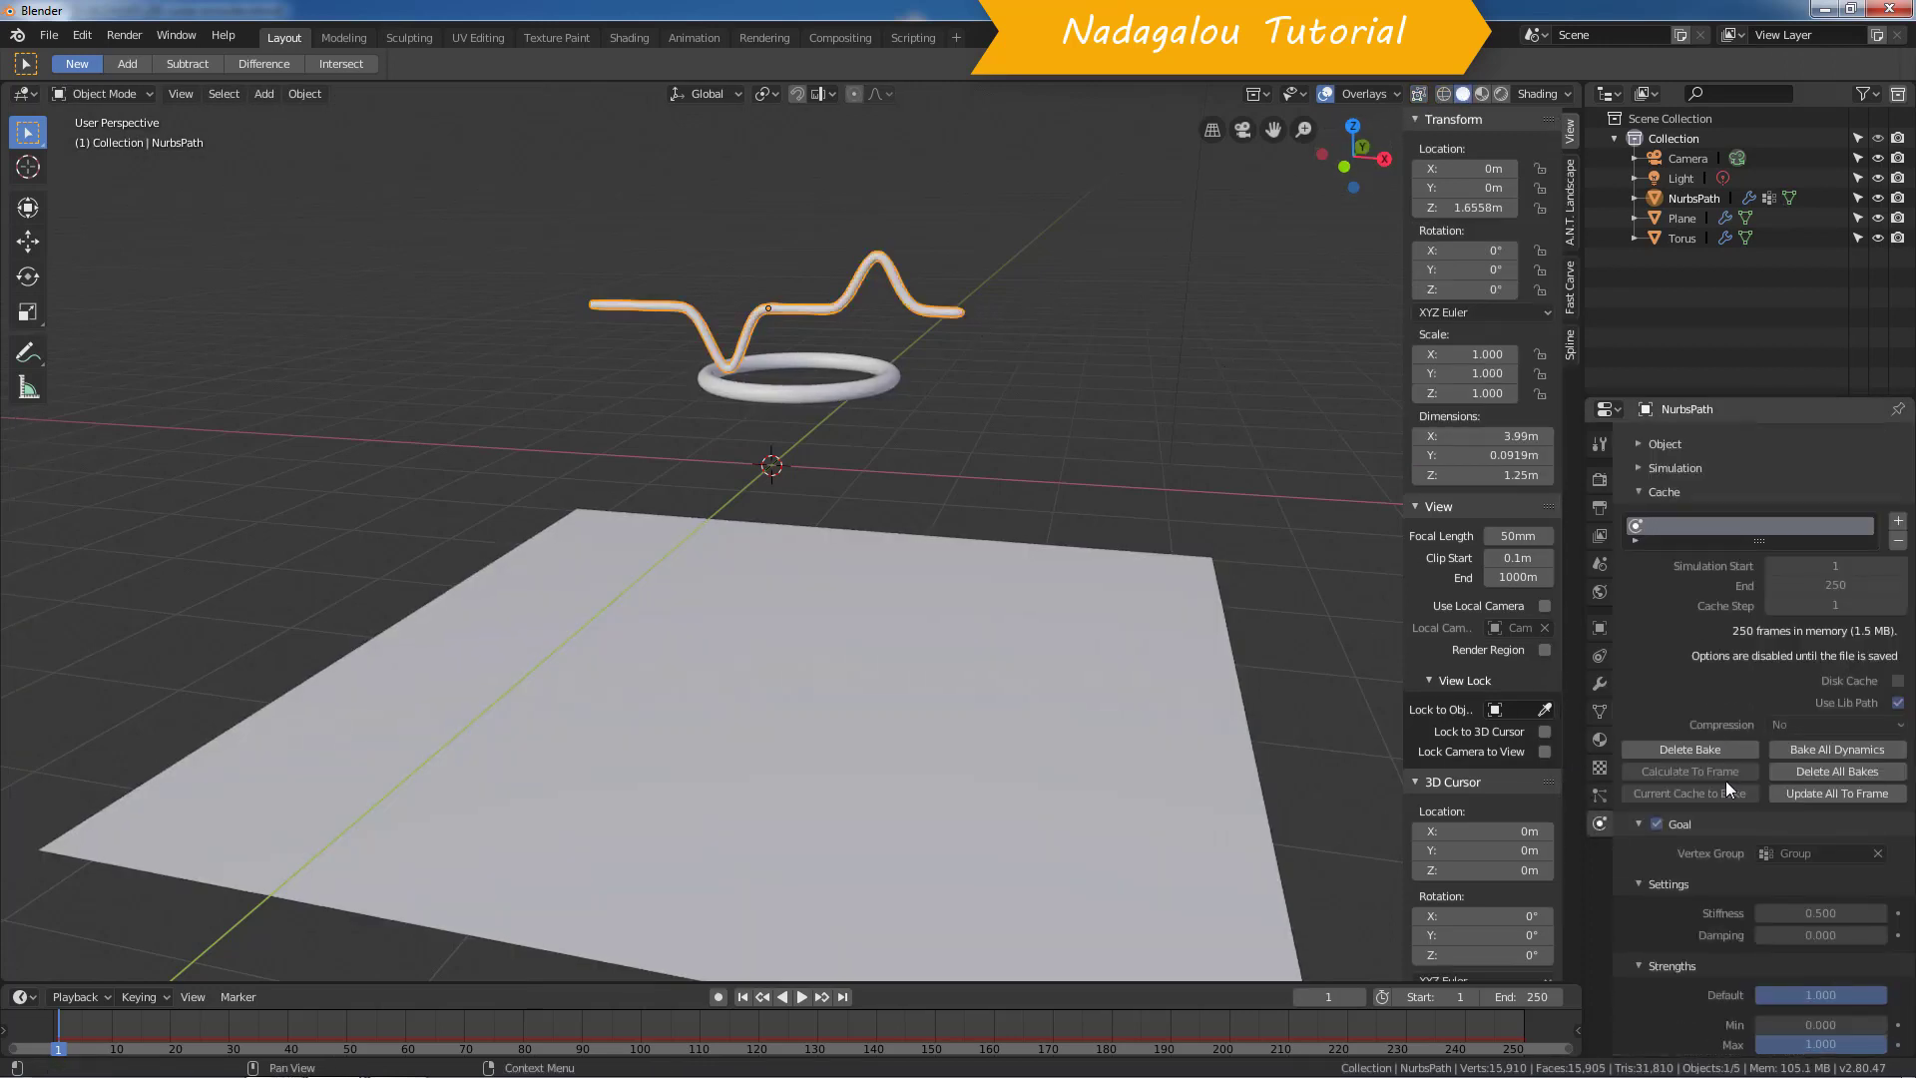
pyautogui.scroll(-5, 1727, 780)
pyautogui.scroll(-5, 1727, 780)
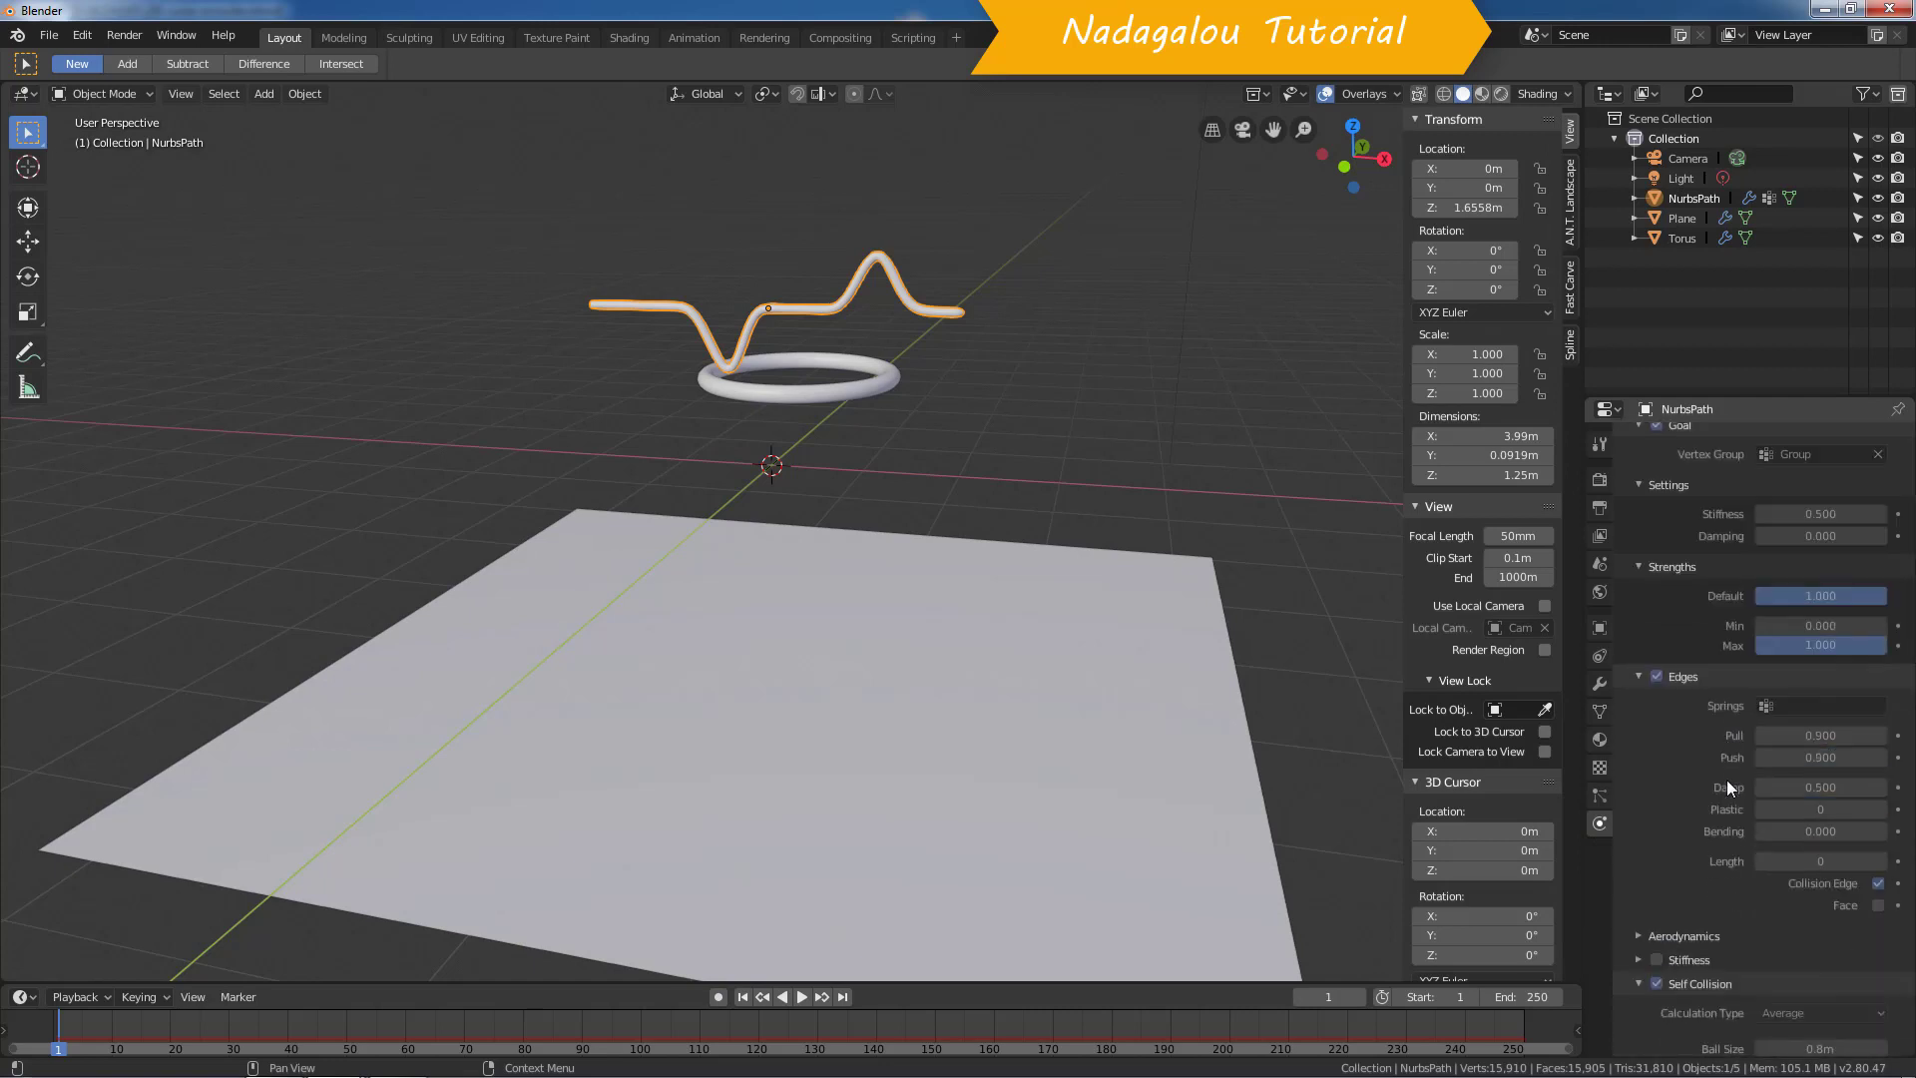
pyautogui.scroll(-3, 1727, 781)
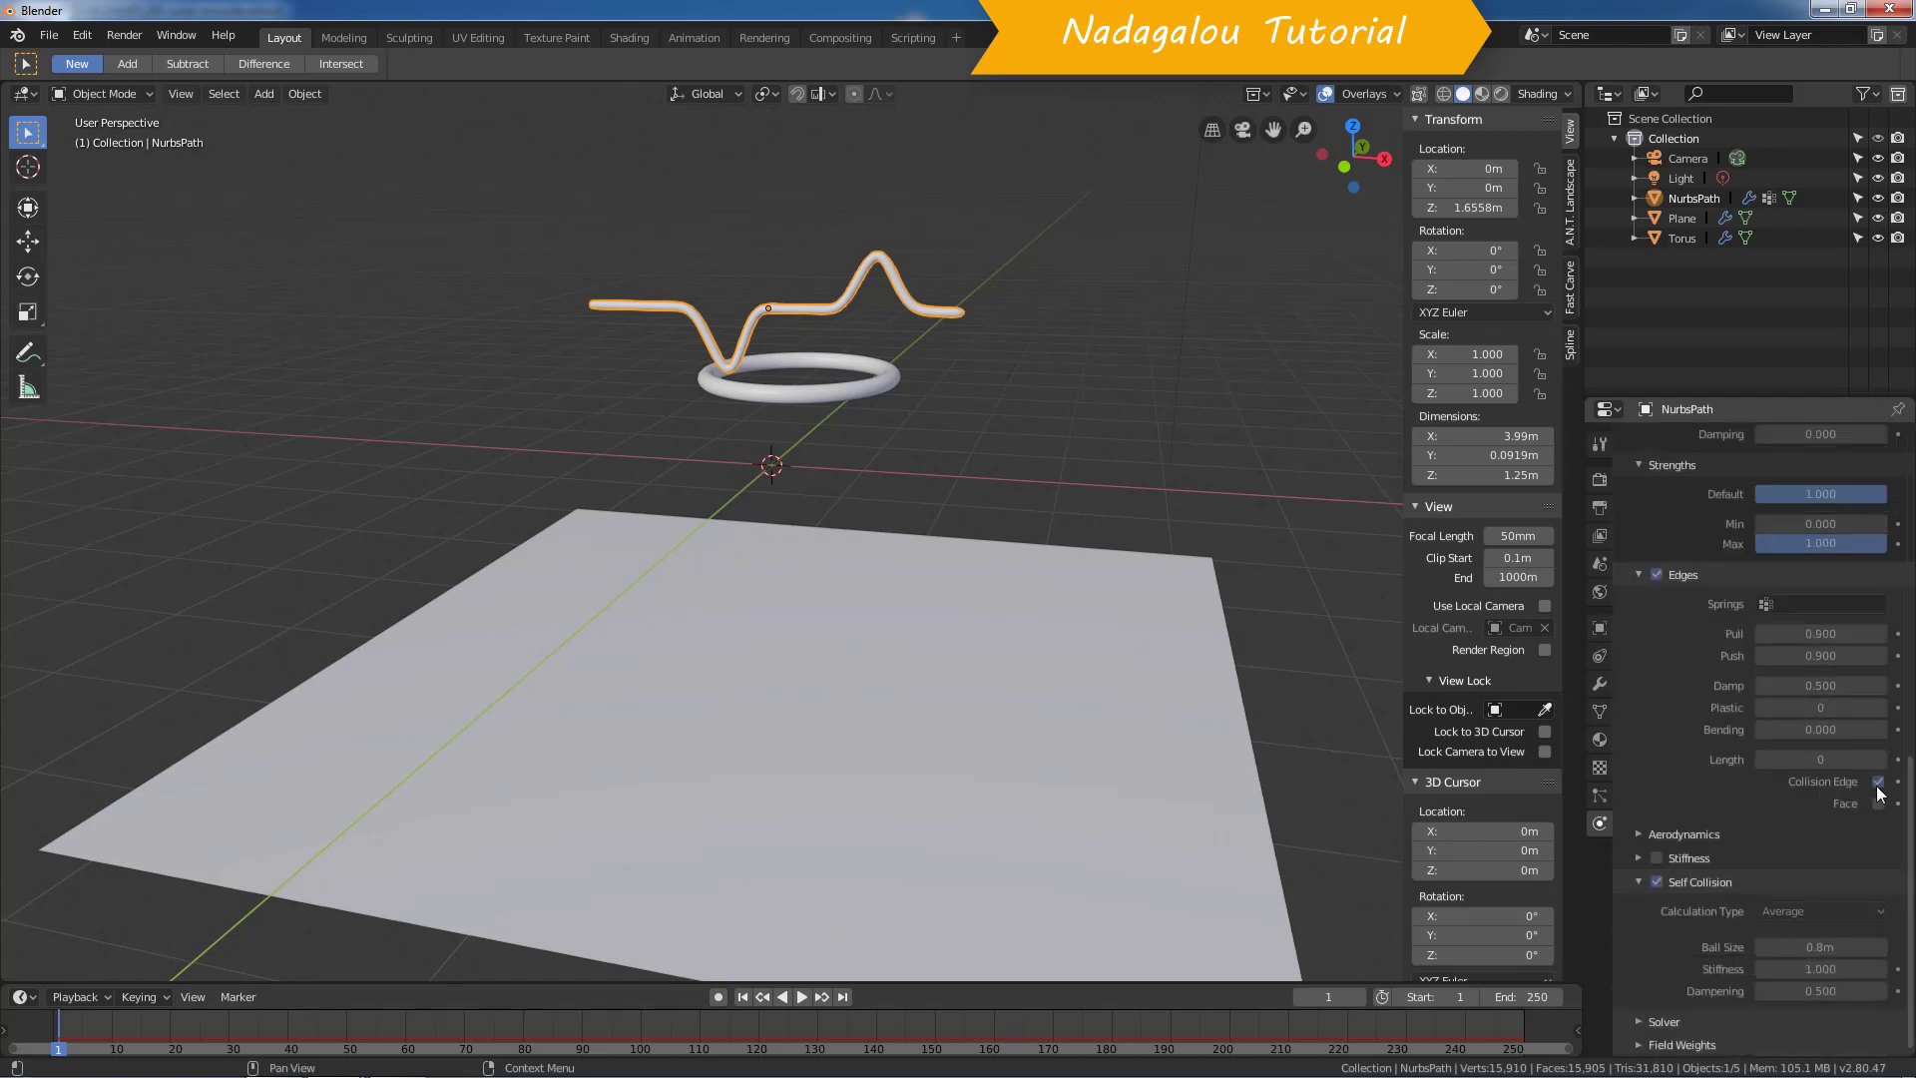
pyautogui.scroll(6, 1682, 639)
pyautogui.scroll(5, 1693, 649)
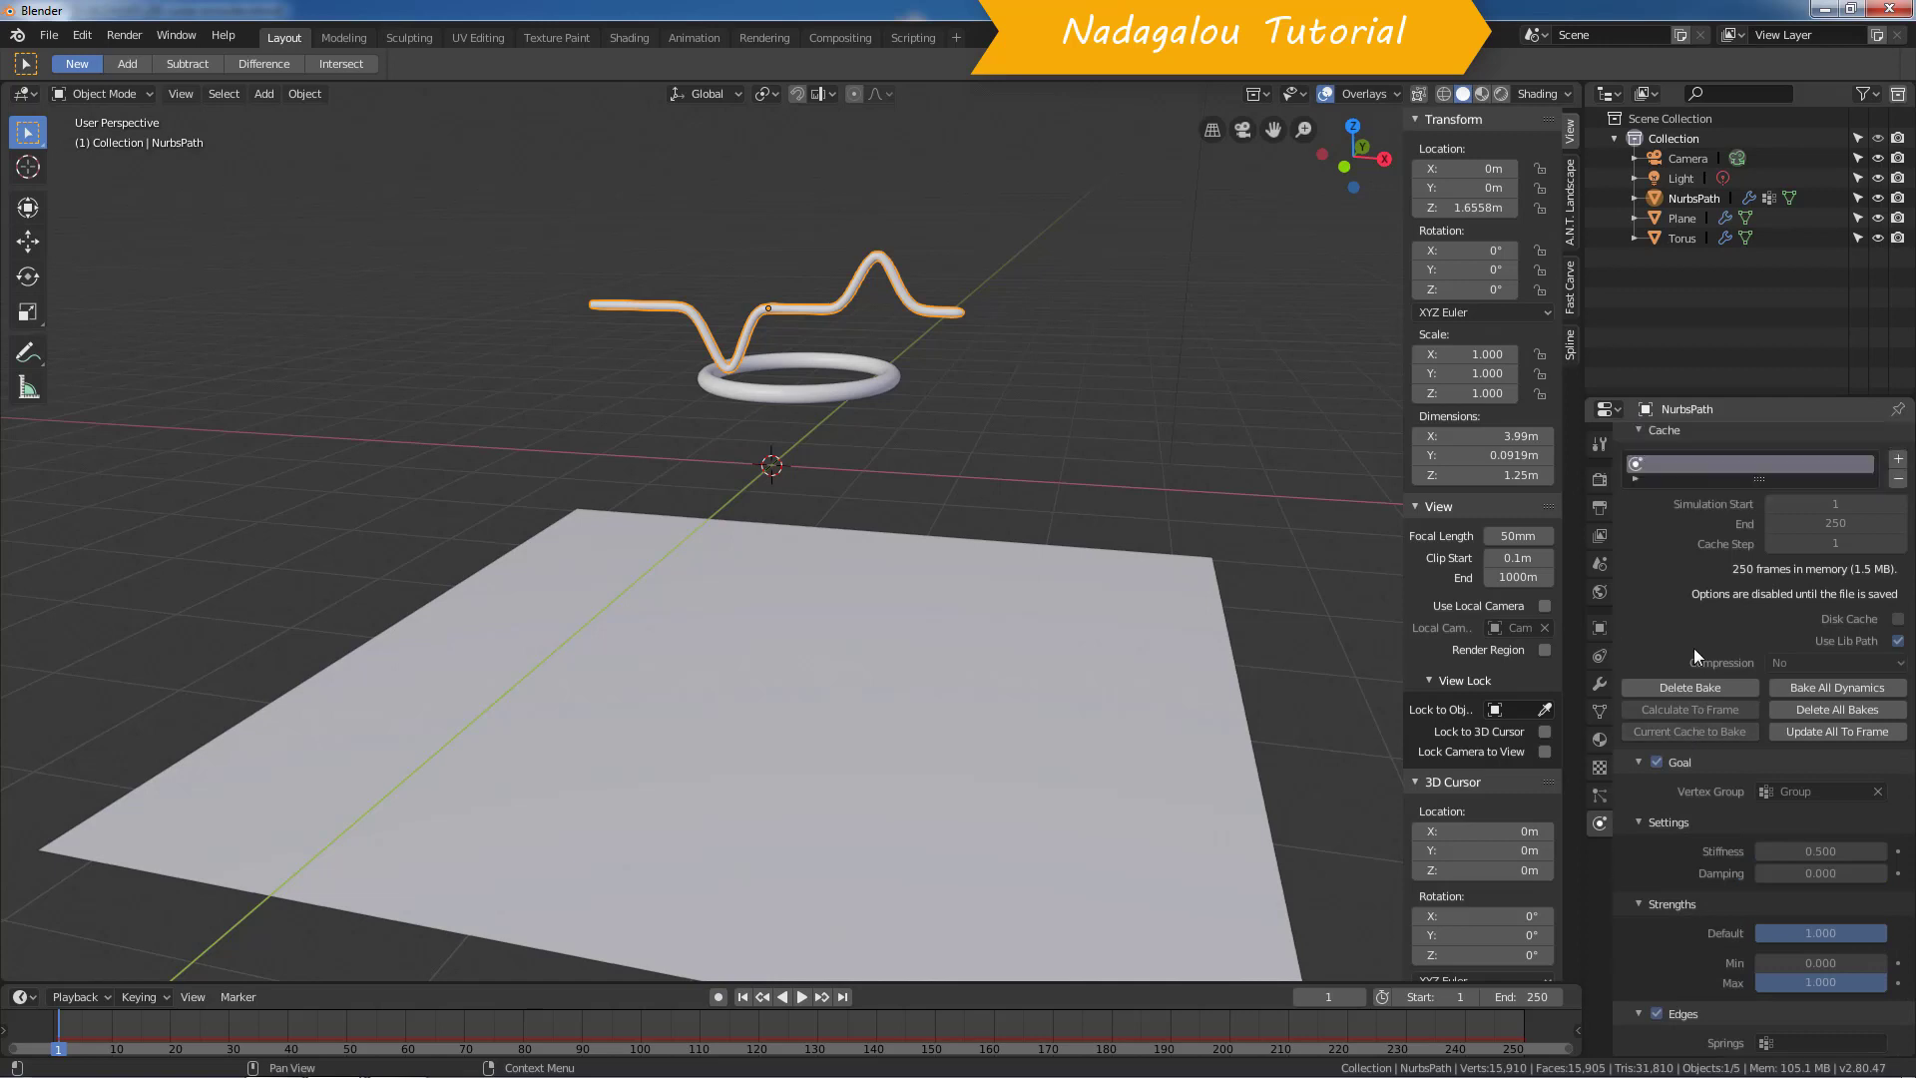
pyautogui.click(1828, 711)
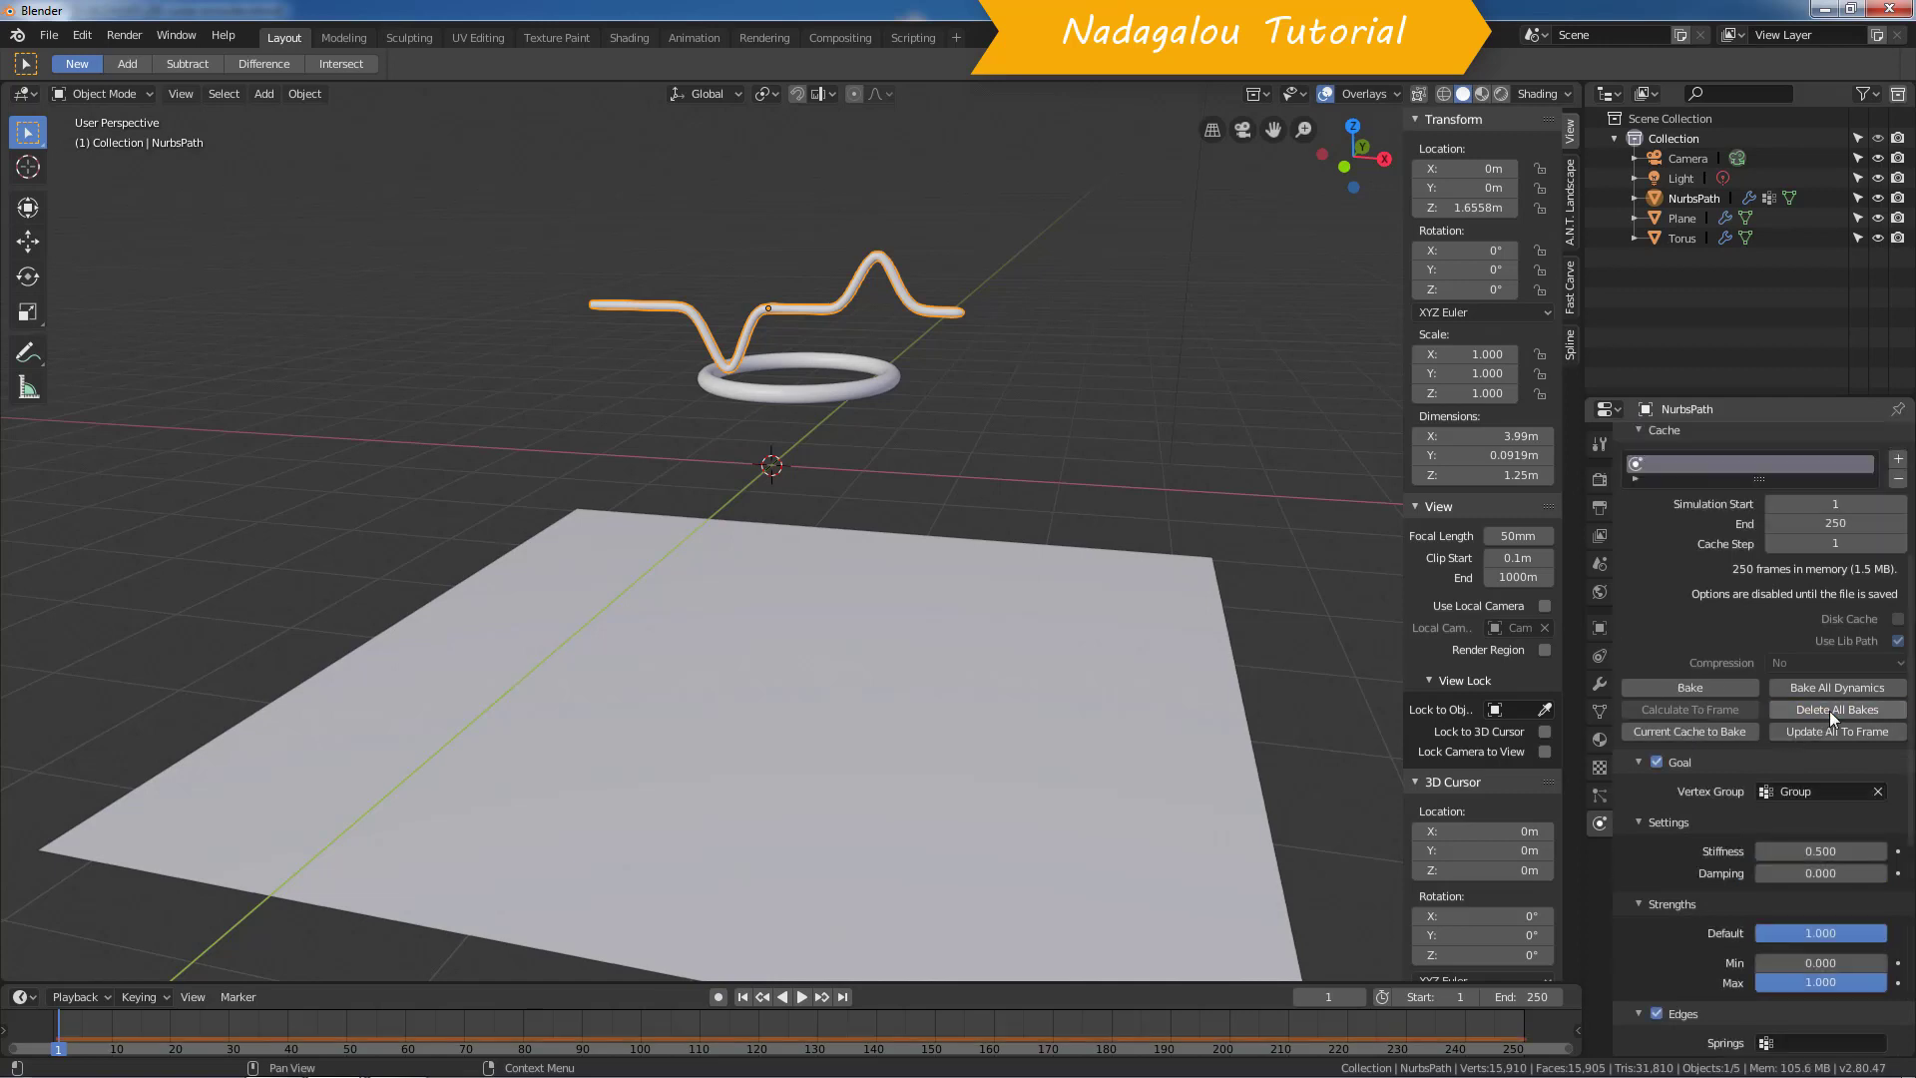
# Step: Turn off Collision Edge and play the simulation, watching the rope fall through the torus
pyautogui.scroll(-3, 1757, 633)
pyautogui.scroll(-2, 1756, 641)
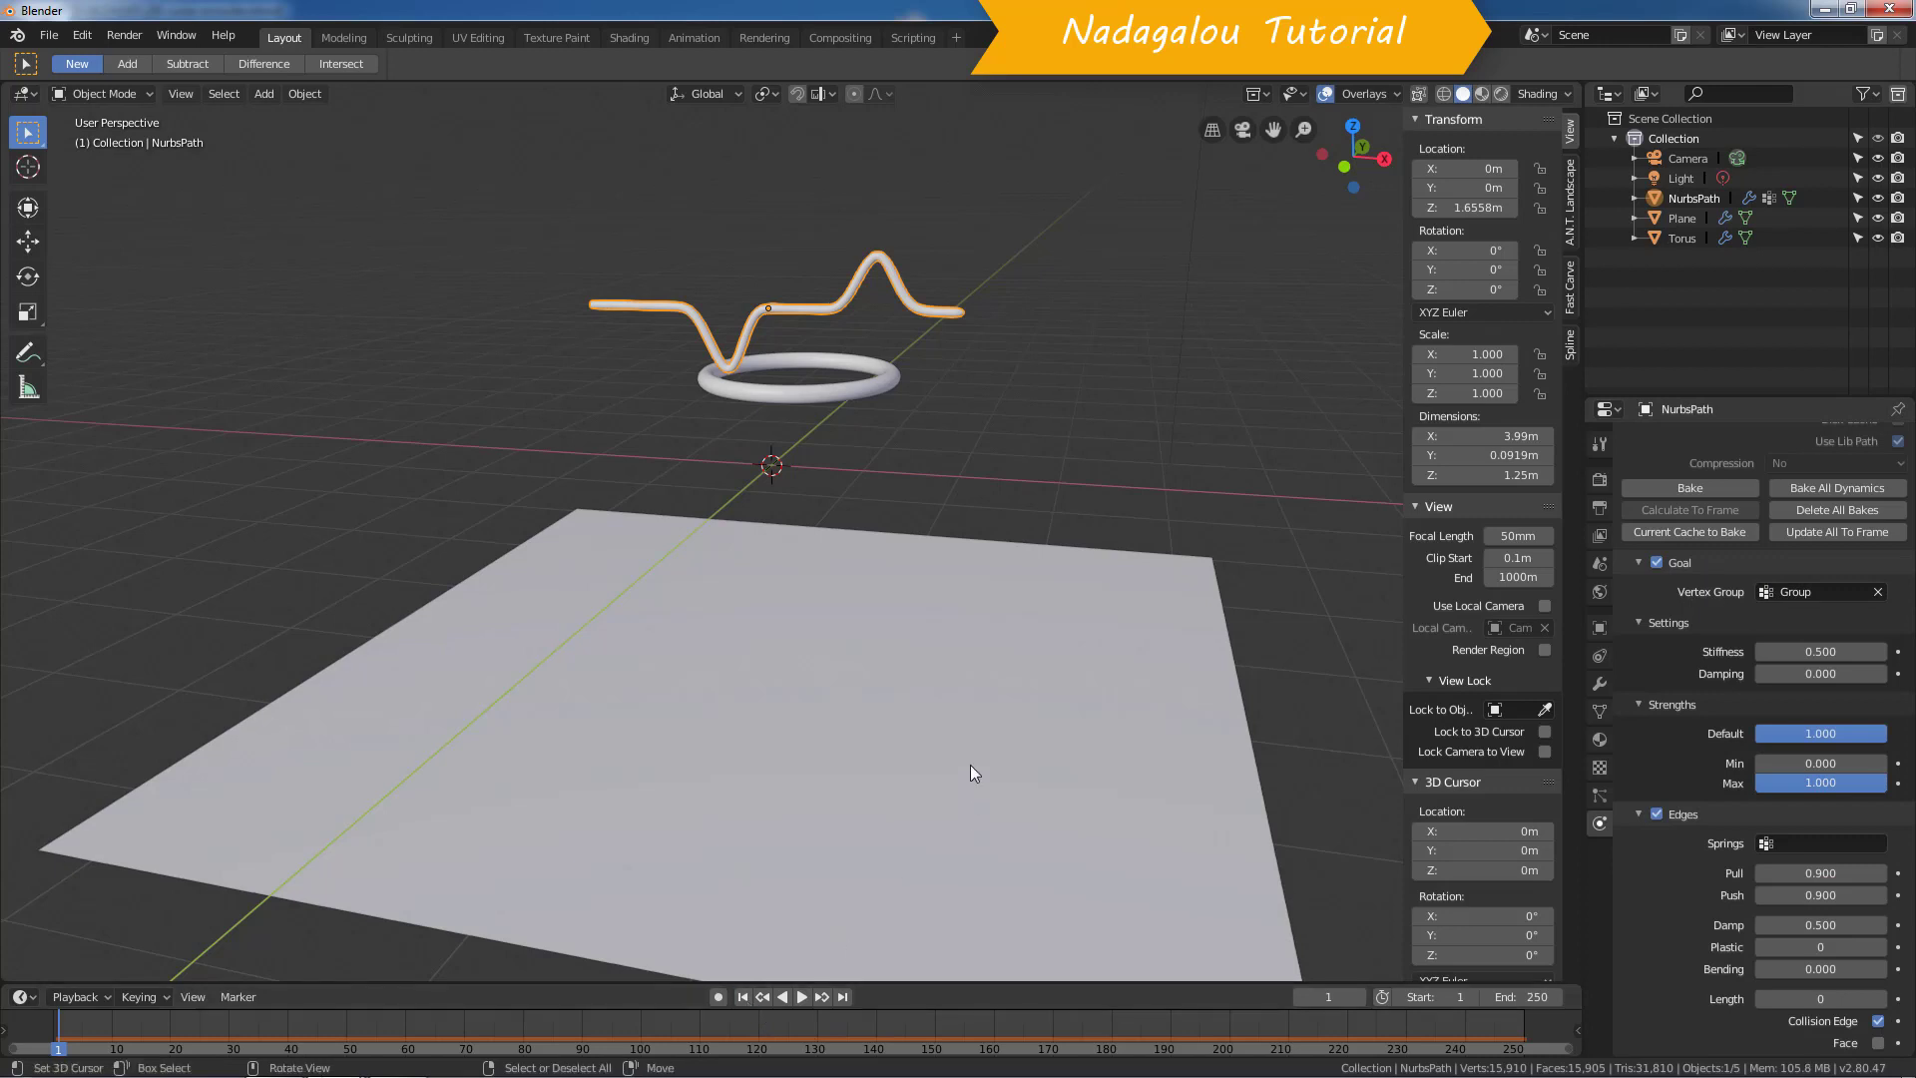
pyautogui.scroll(-2, 1739, 817)
pyautogui.scroll(-1, 1738, 818)
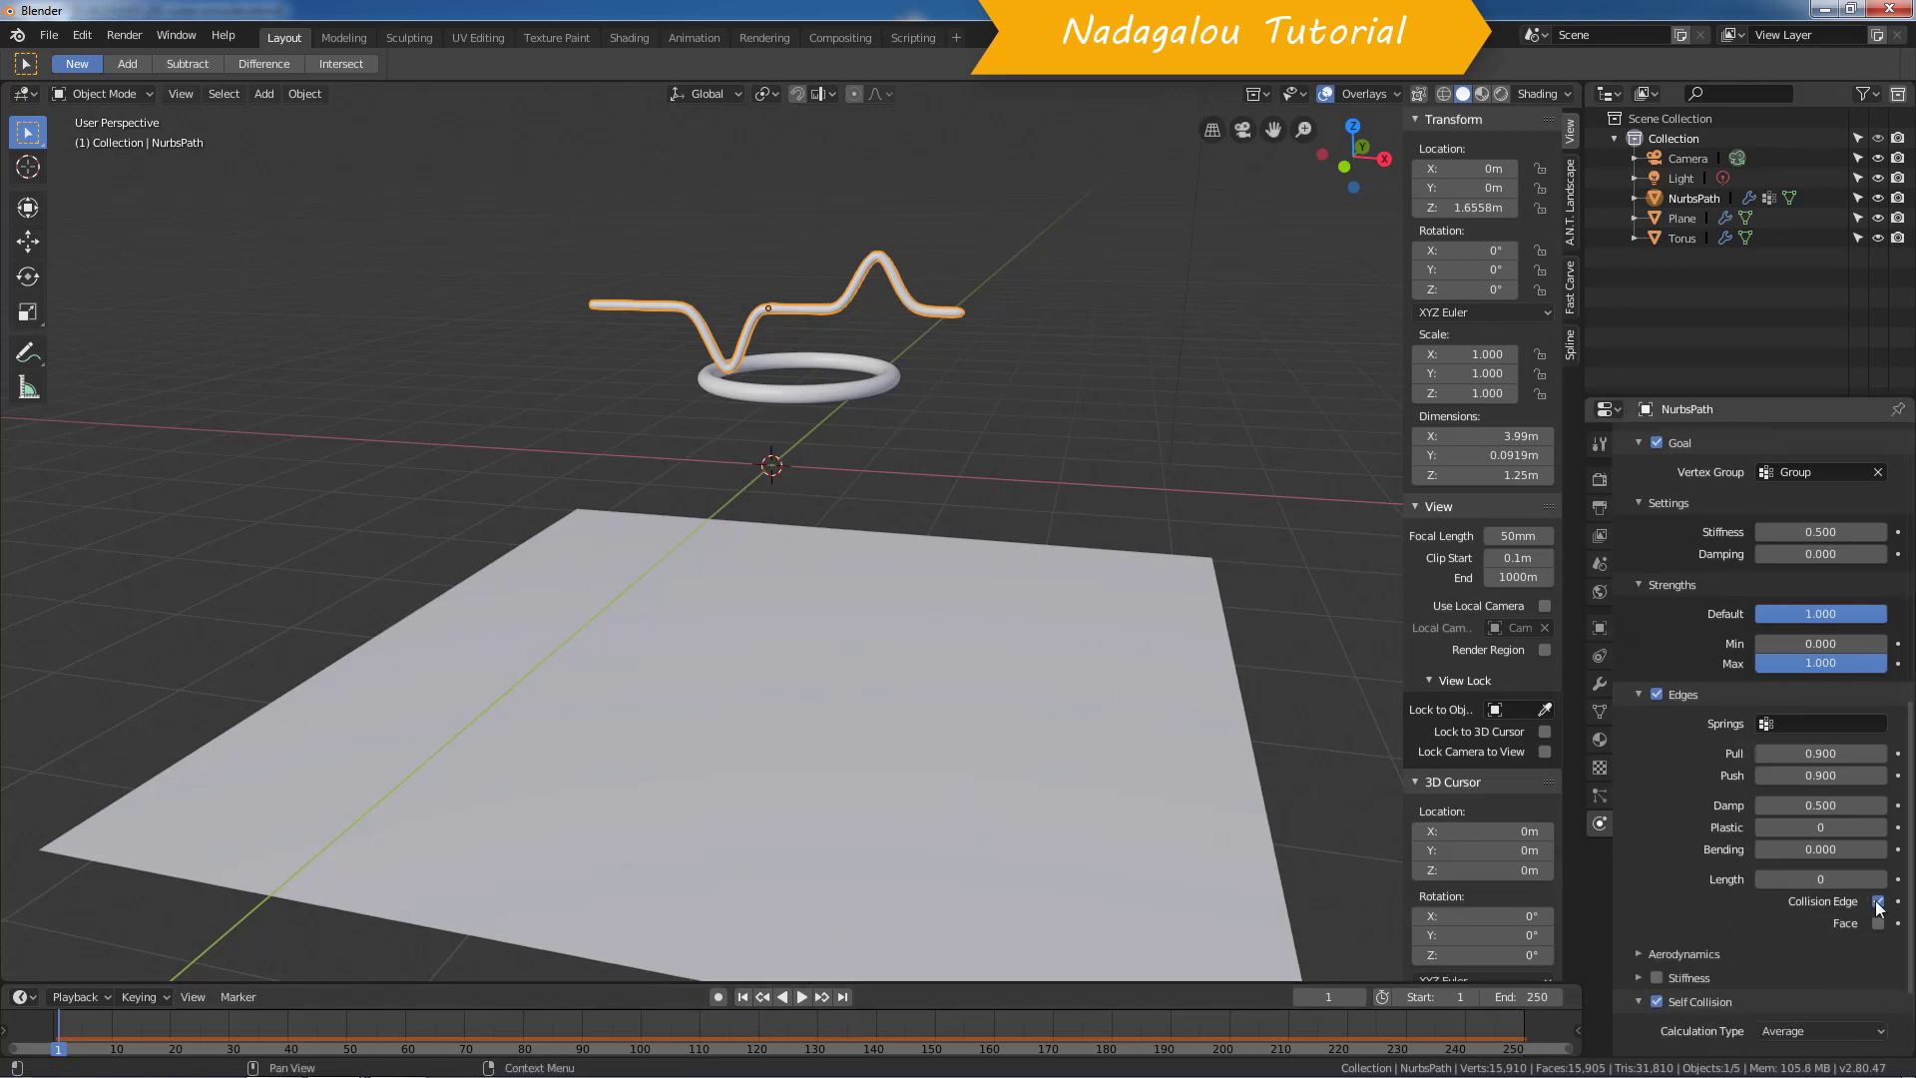
pyautogui.click(1877, 902)
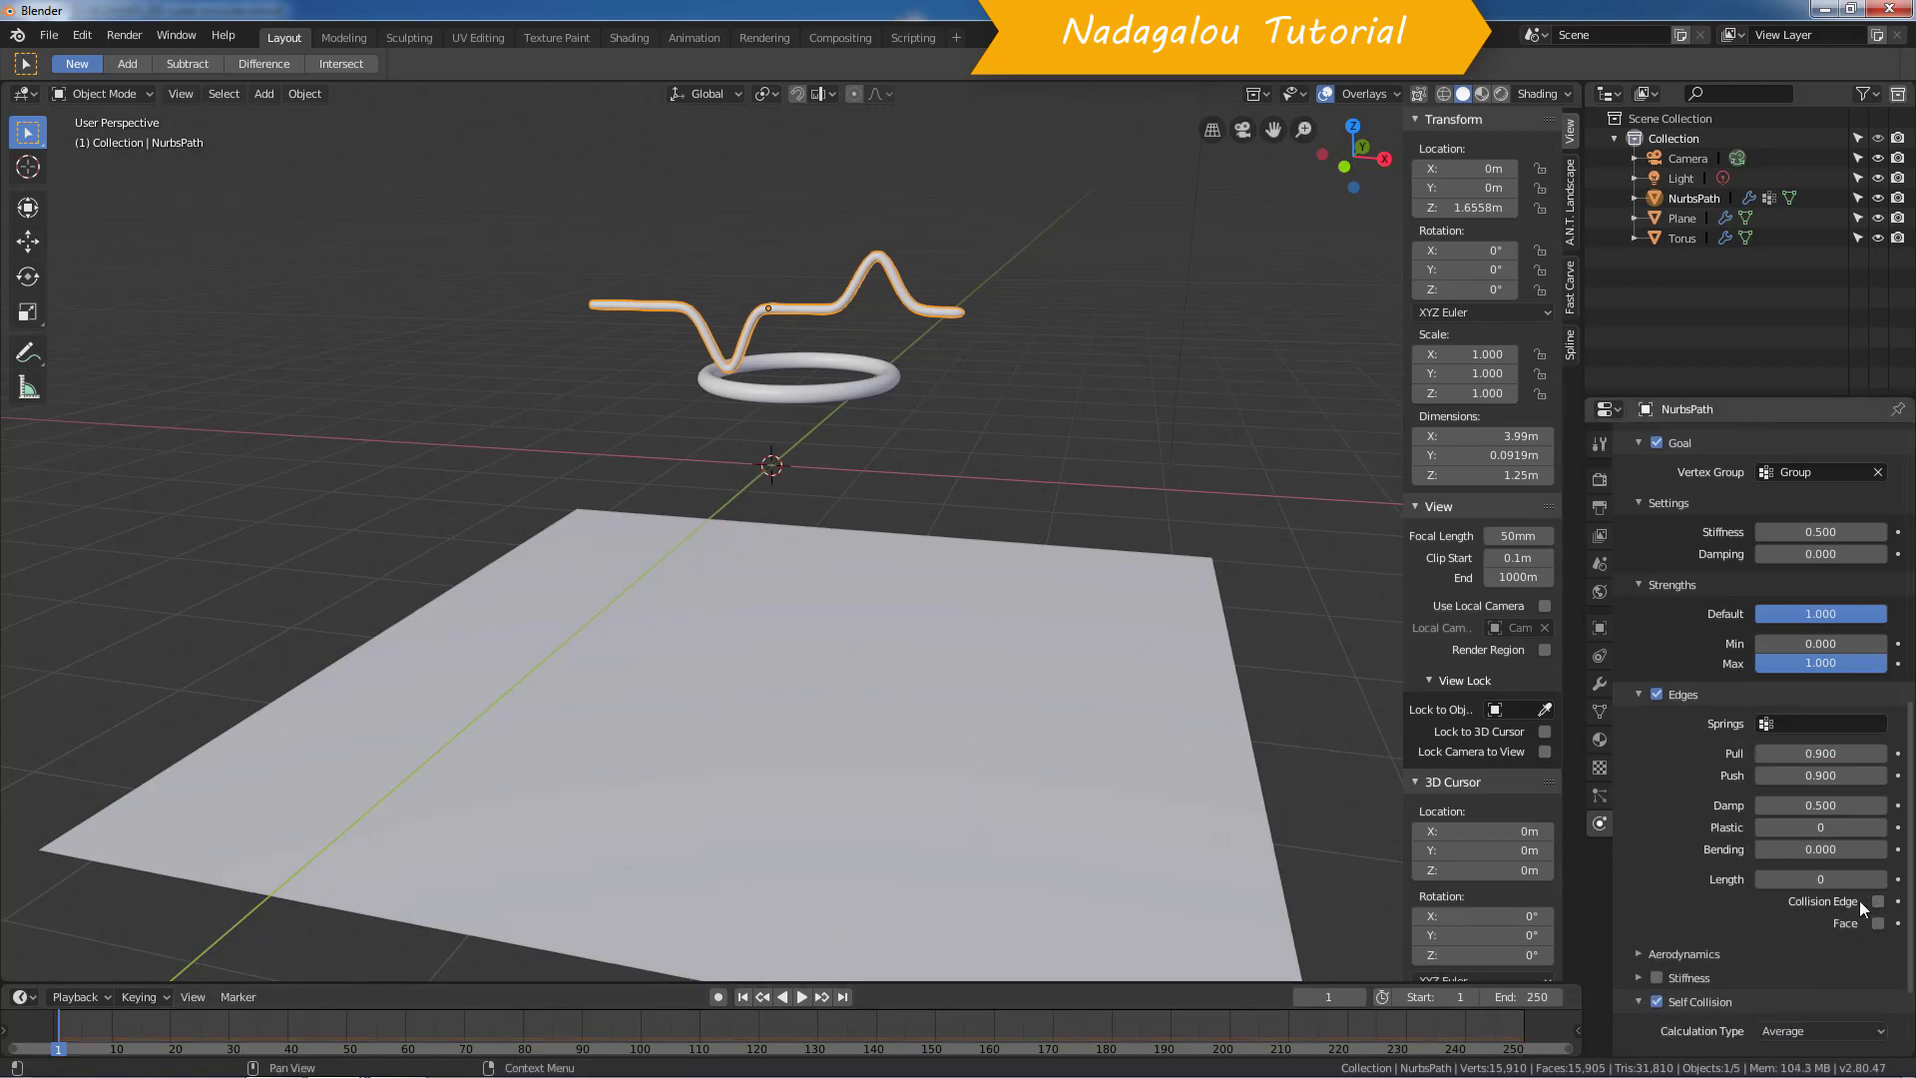
pyautogui.click(799, 998)
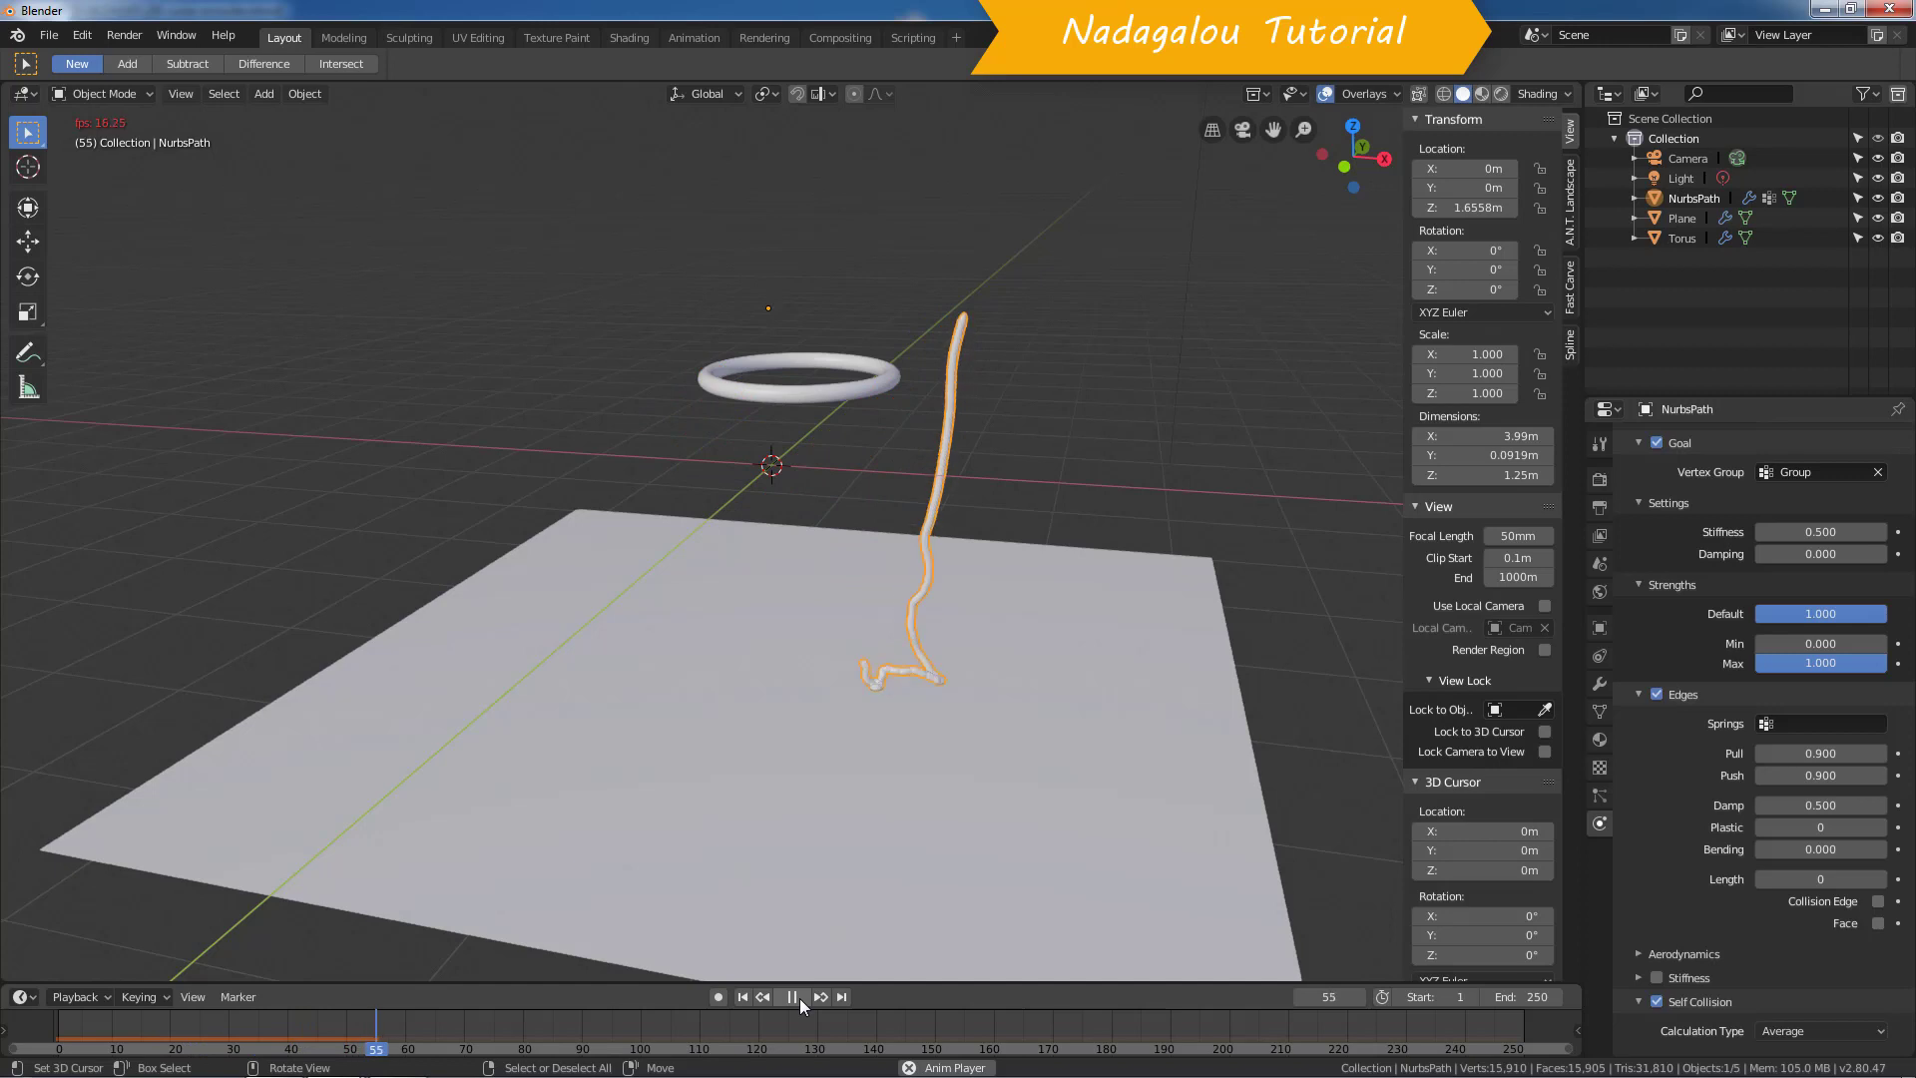
# Step: Rewind to frame 1, set Subdivision viewport to 1 with Collision Edge on, and replay
pyautogui.click(799, 998)
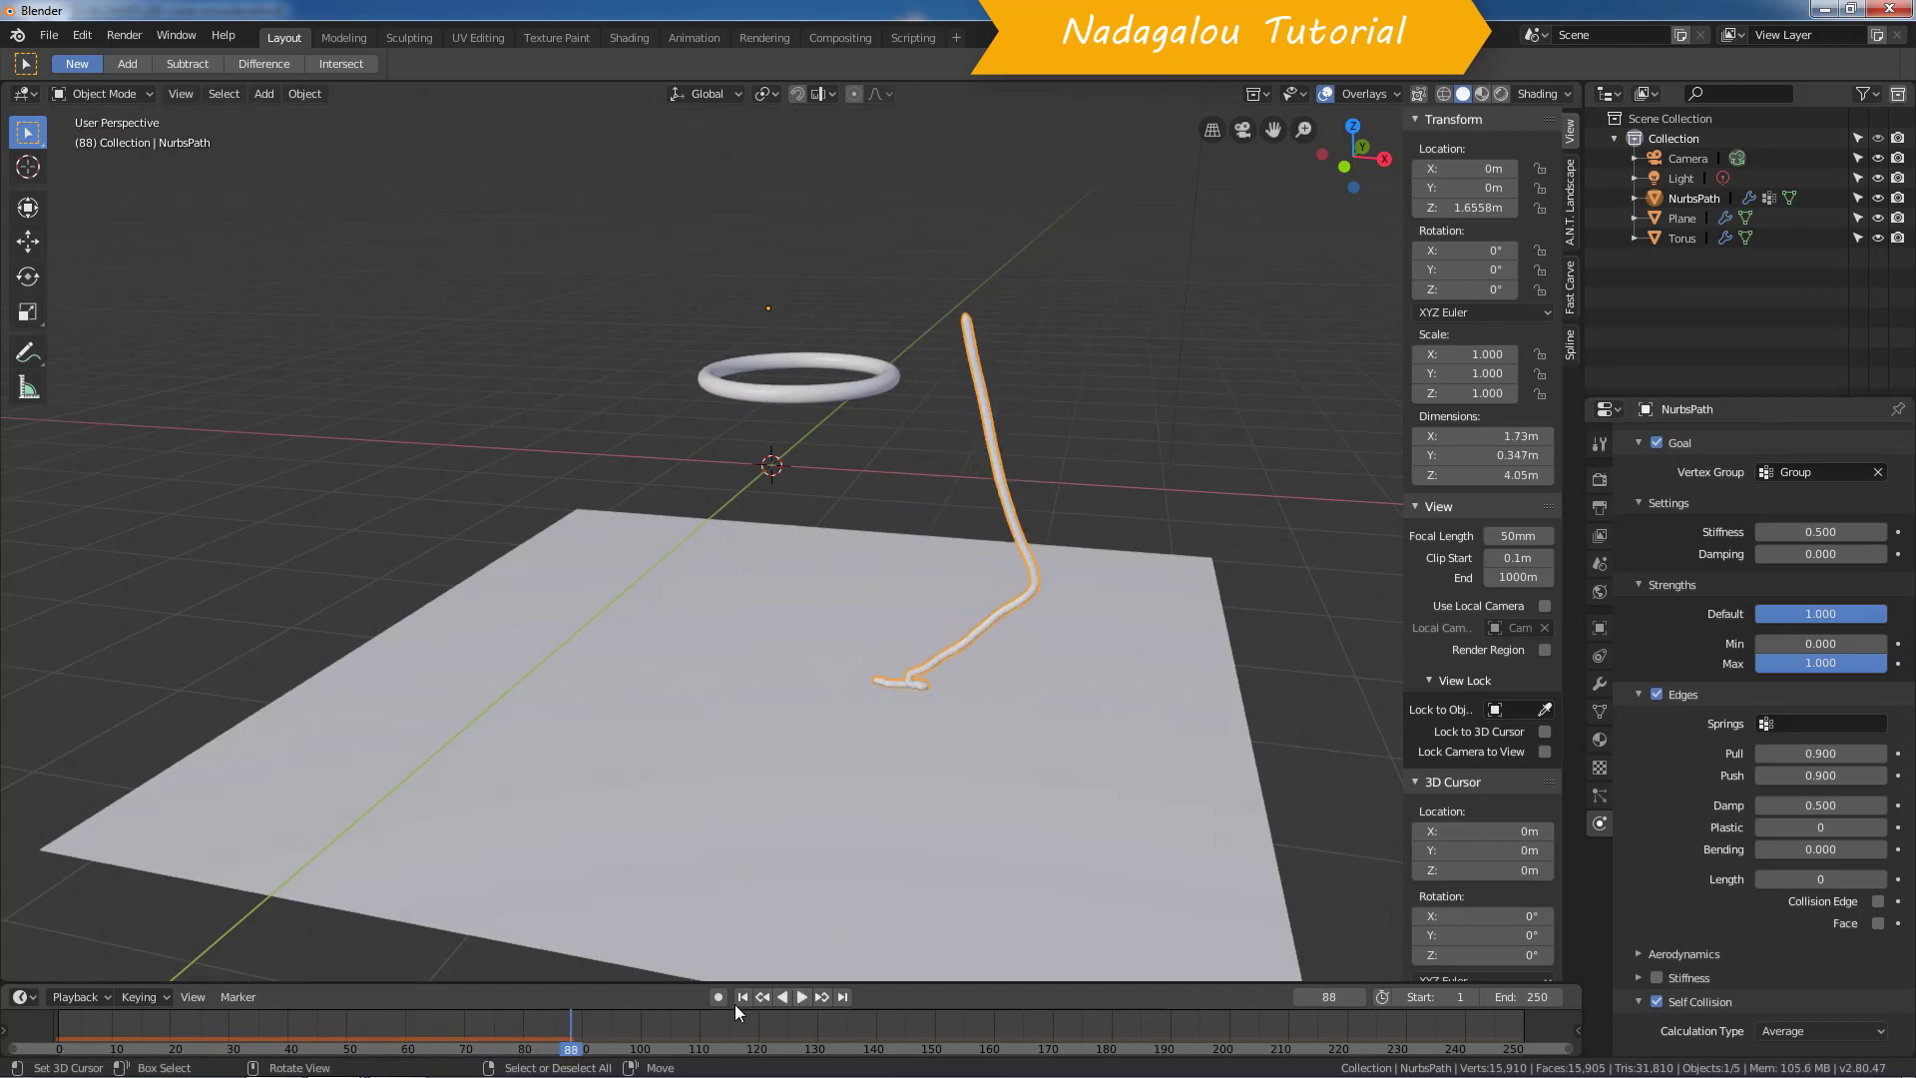
pyautogui.click(742, 997)
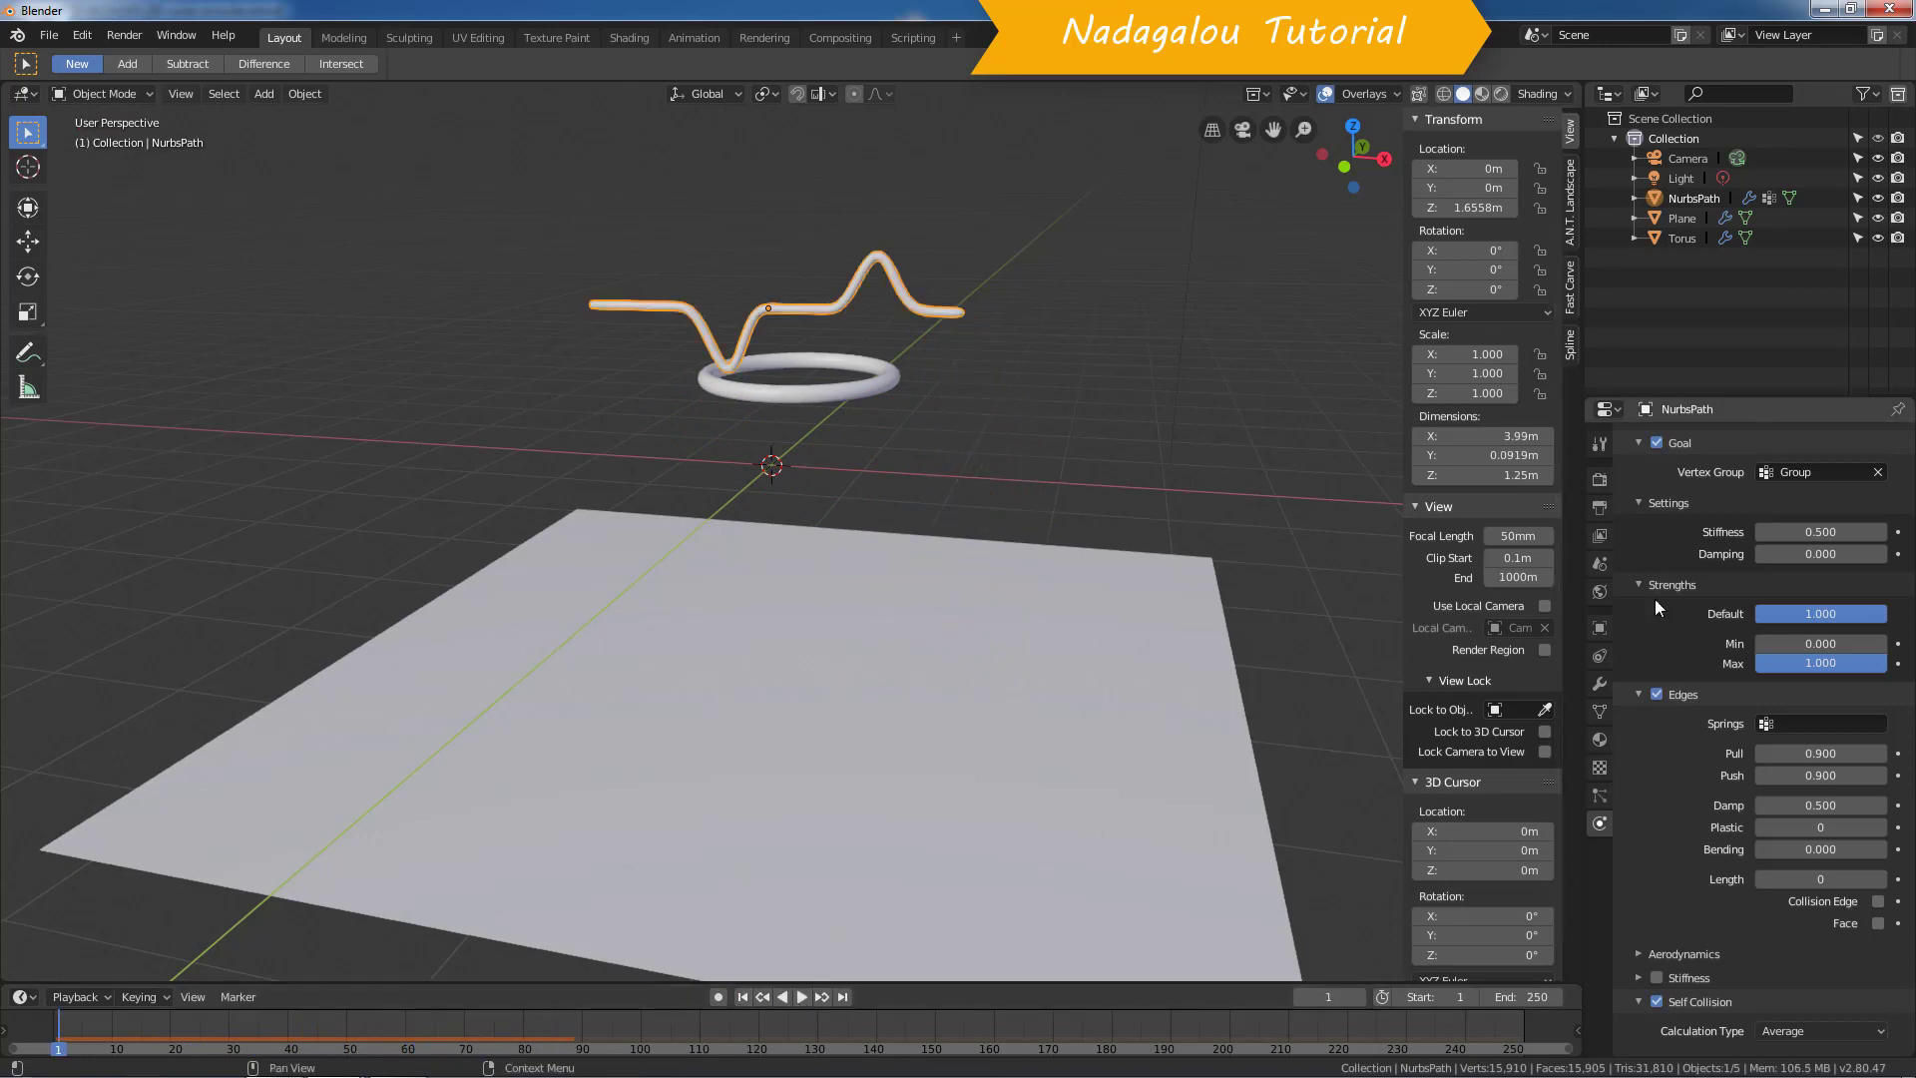
pyautogui.click(1598, 686)
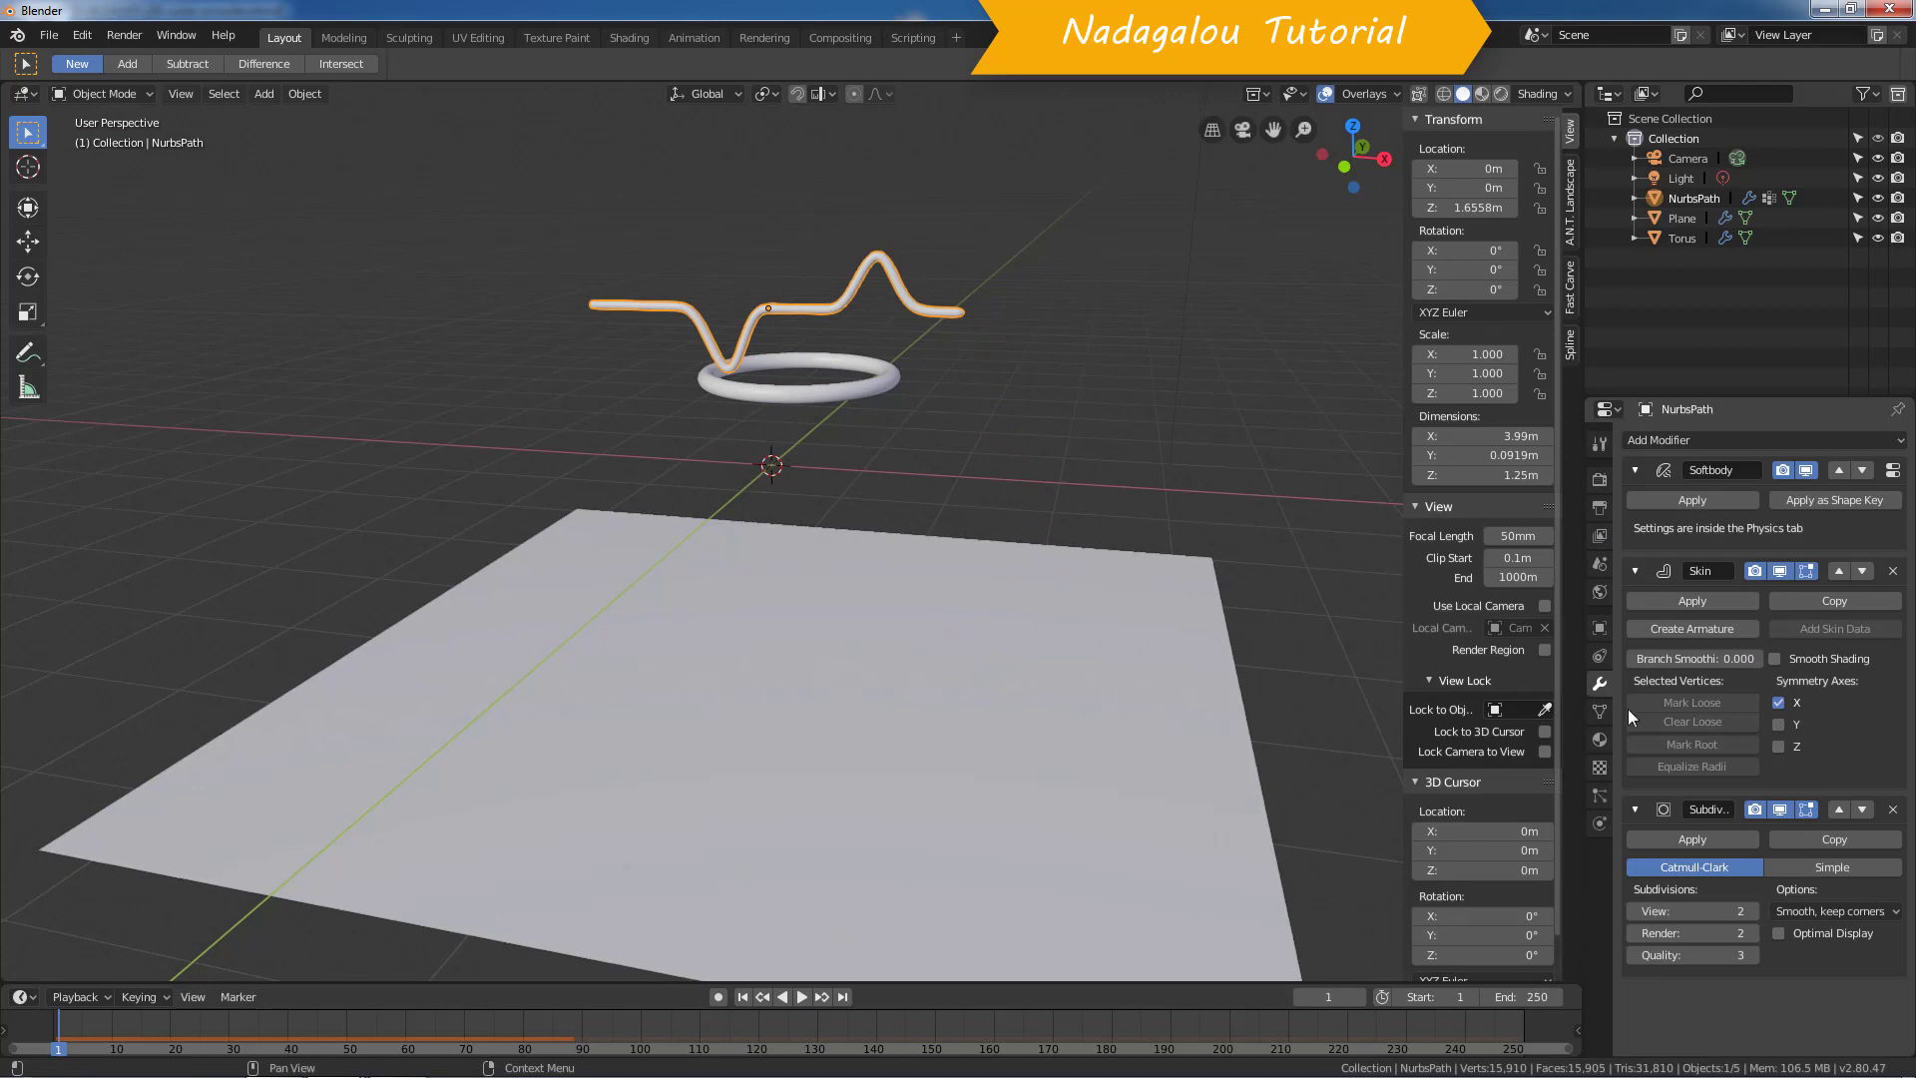
pyautogui.click(1633, 912)
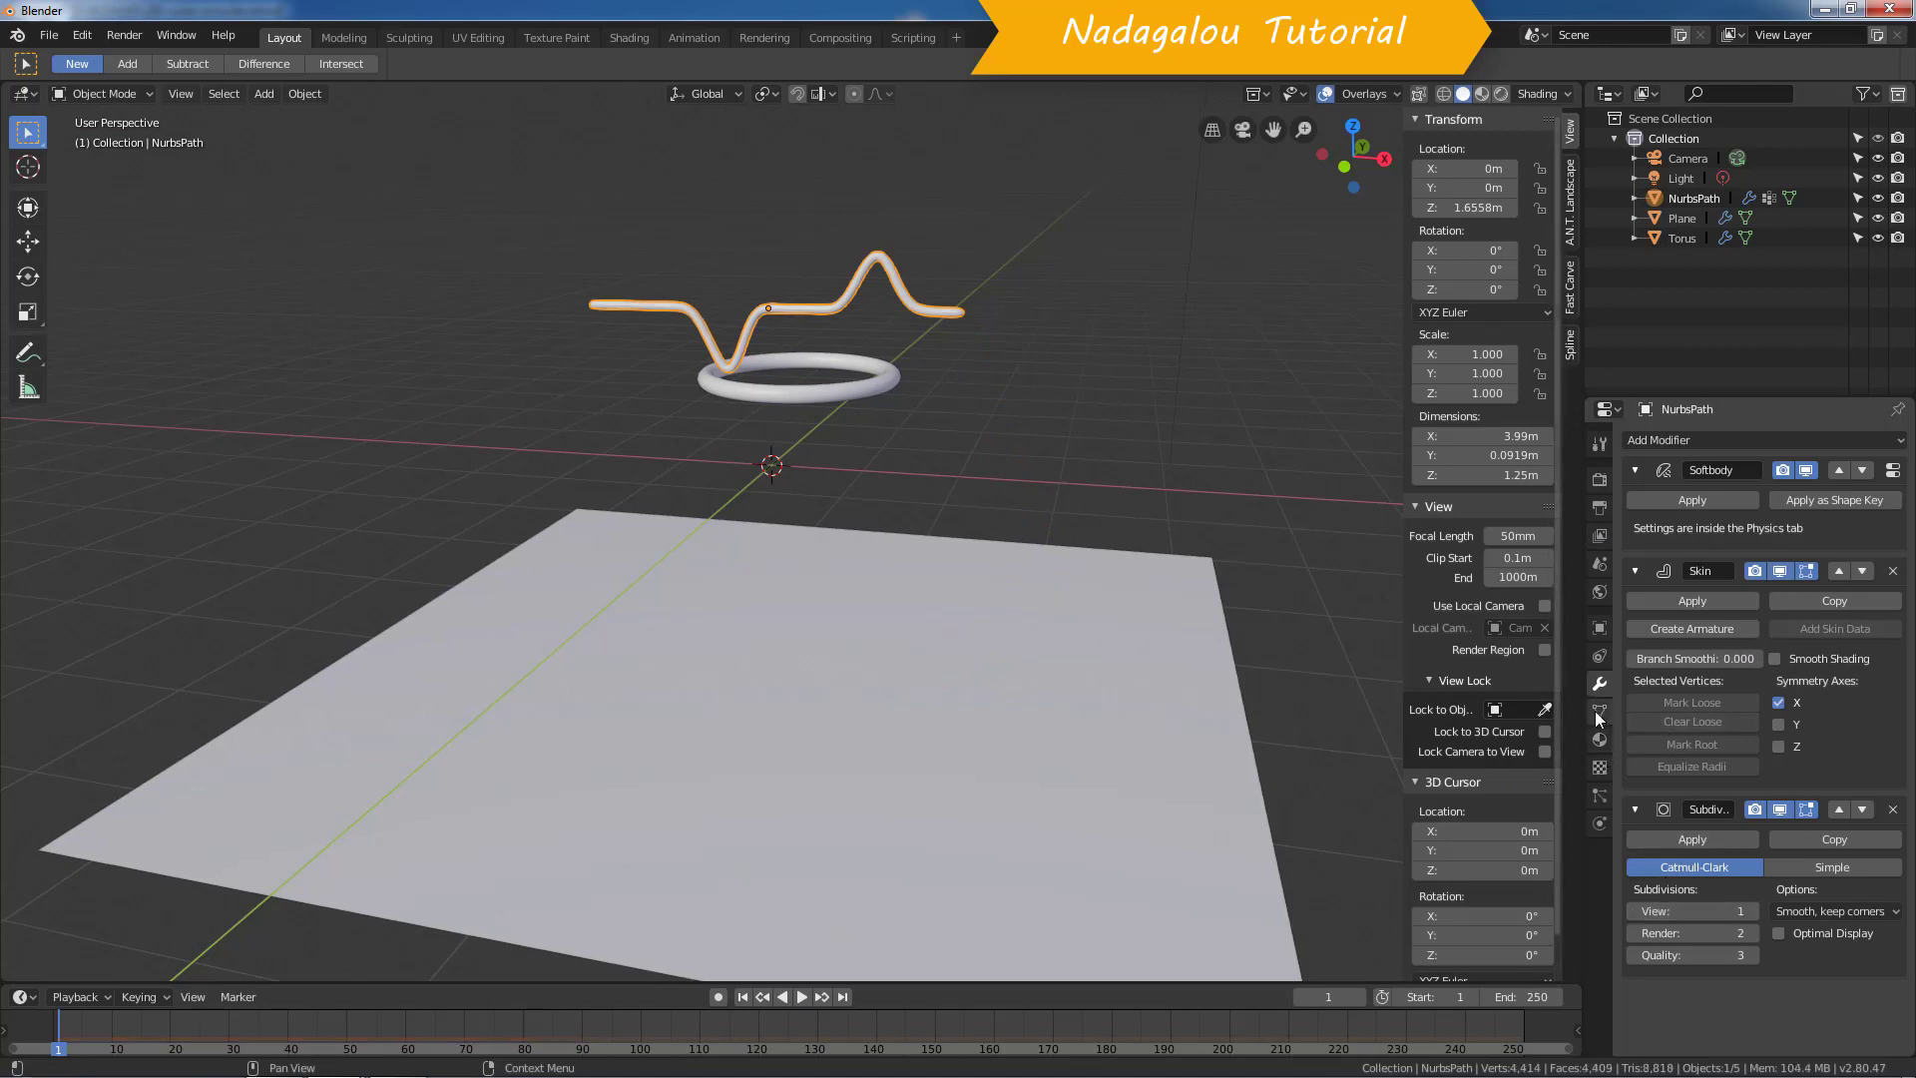
pyautogui.click(1596, 823)
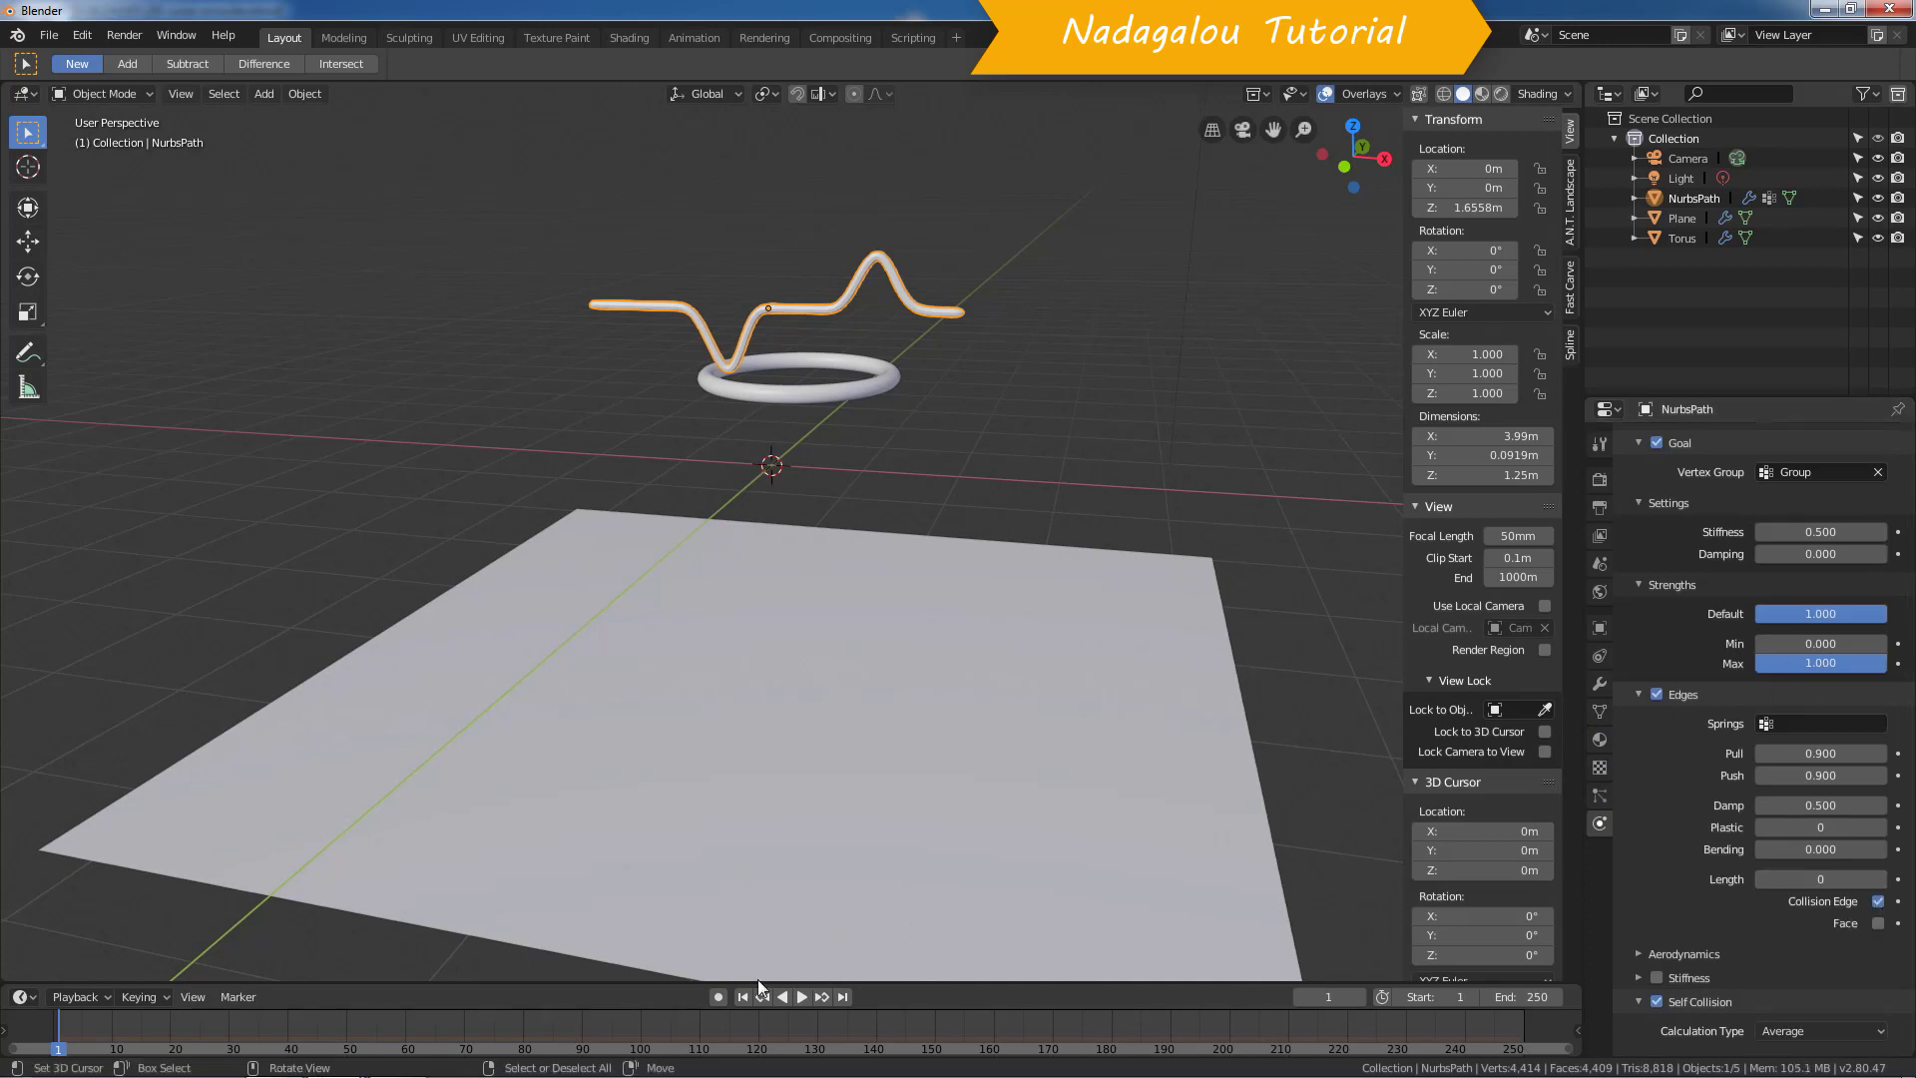
pyautogui.click(801, 997)
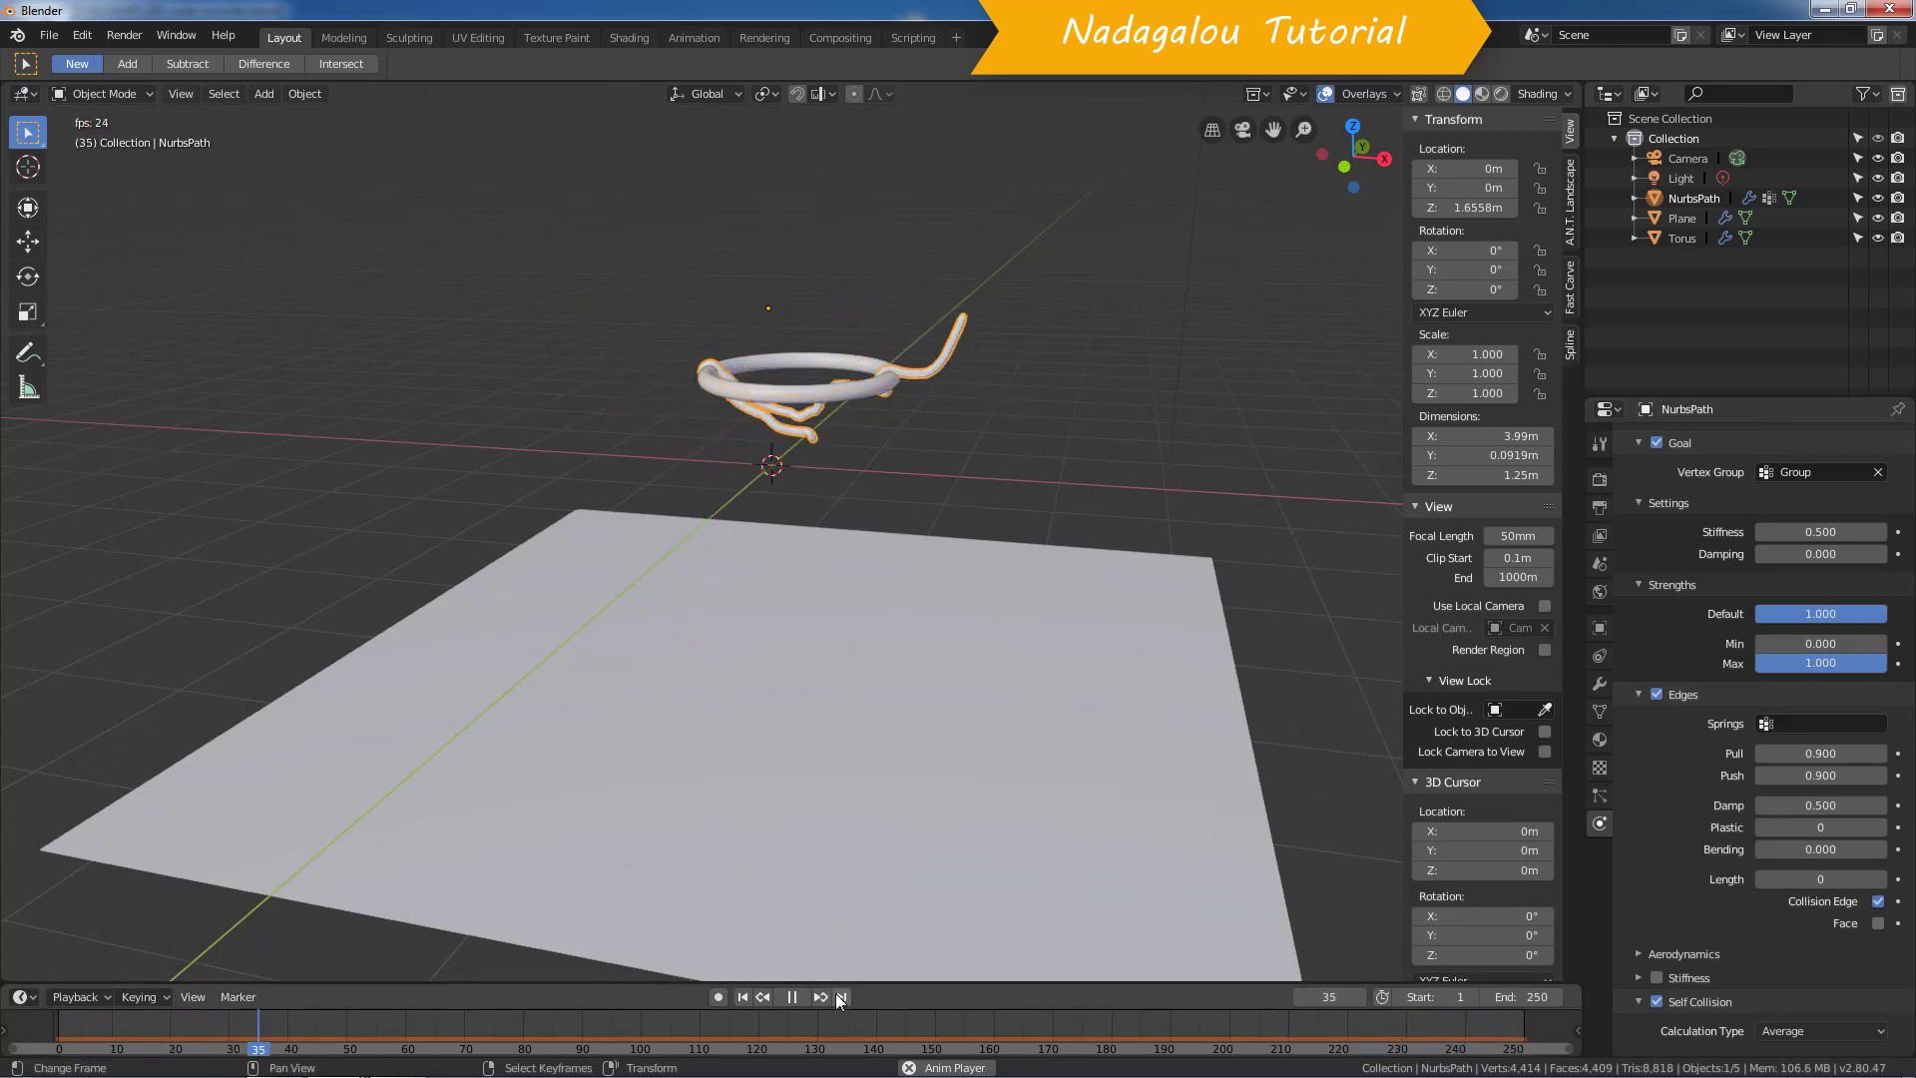
# Step: Set both the soft body cache End and the scene End frame to 400
pyautogui.press('space')
pyautogui.scroll(3, 1726, 672)
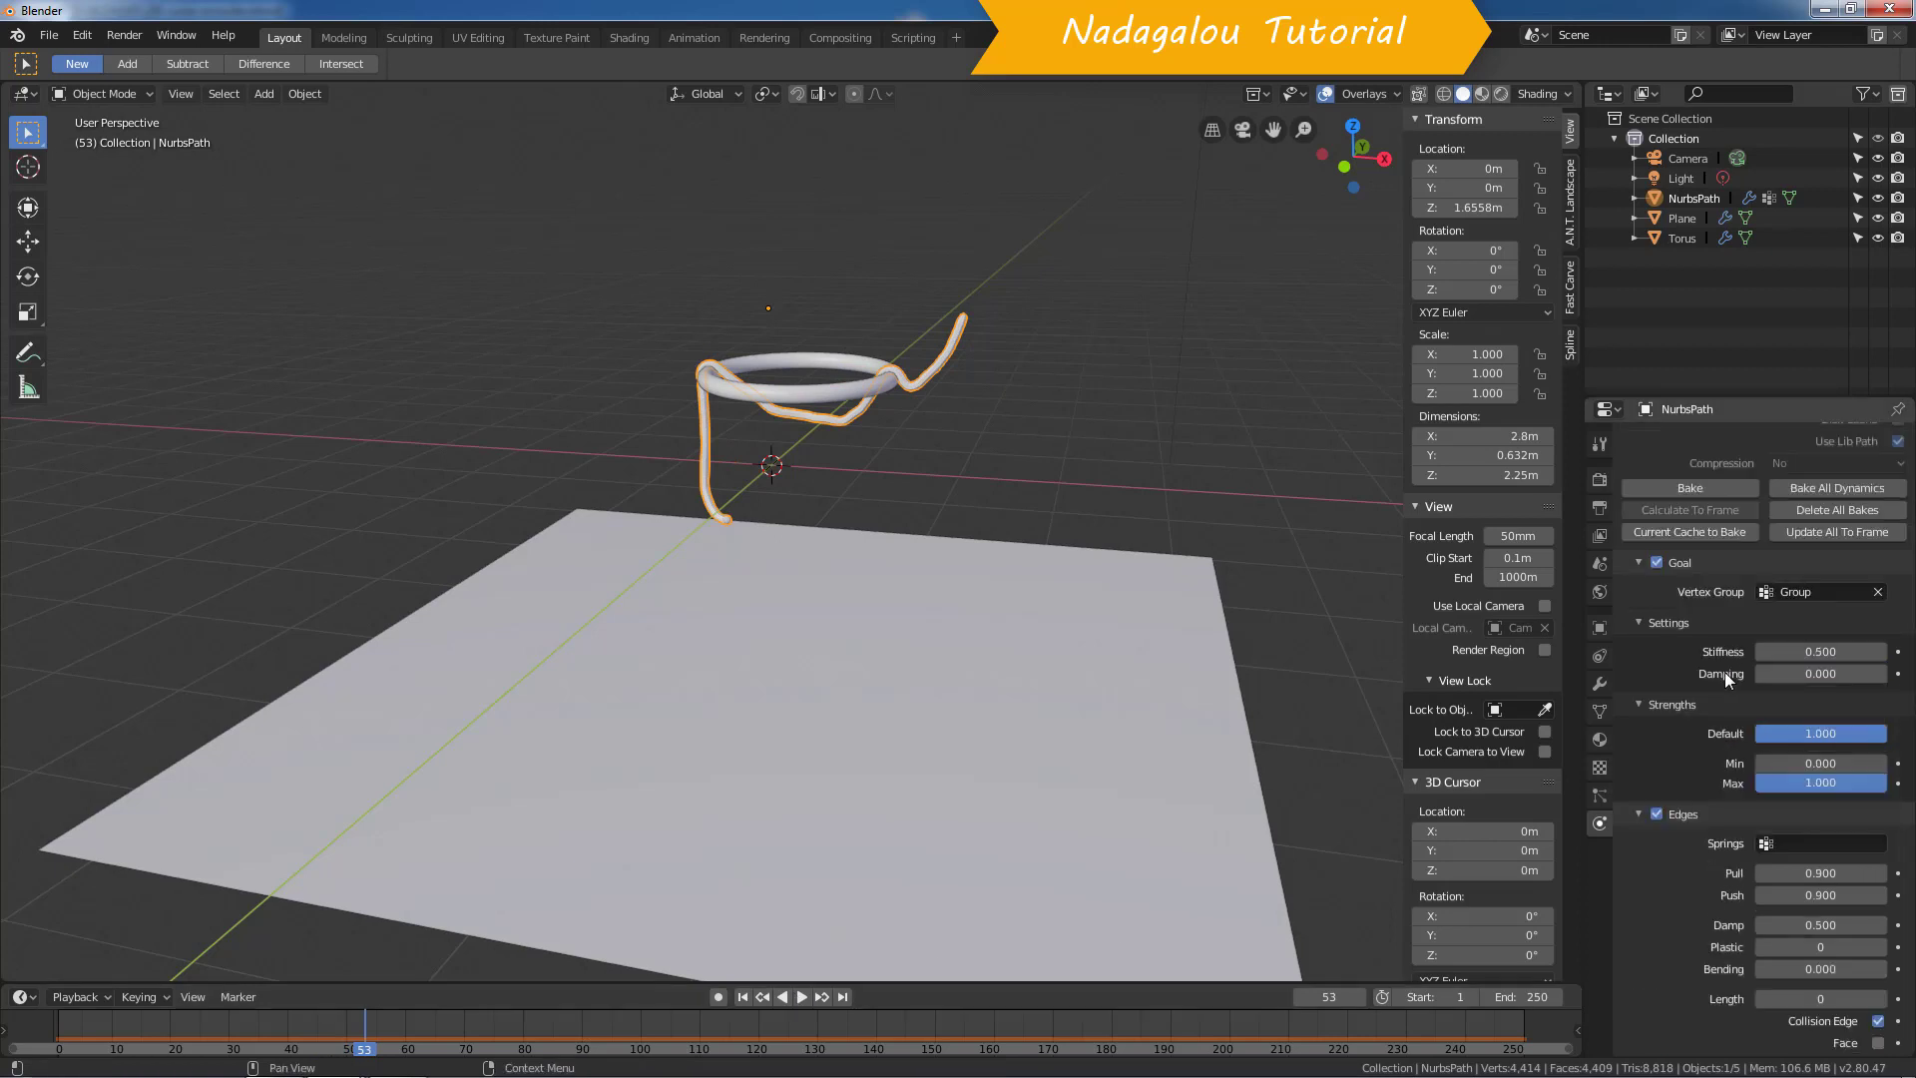
pyautogui.scroll(-2, 1667, 708)
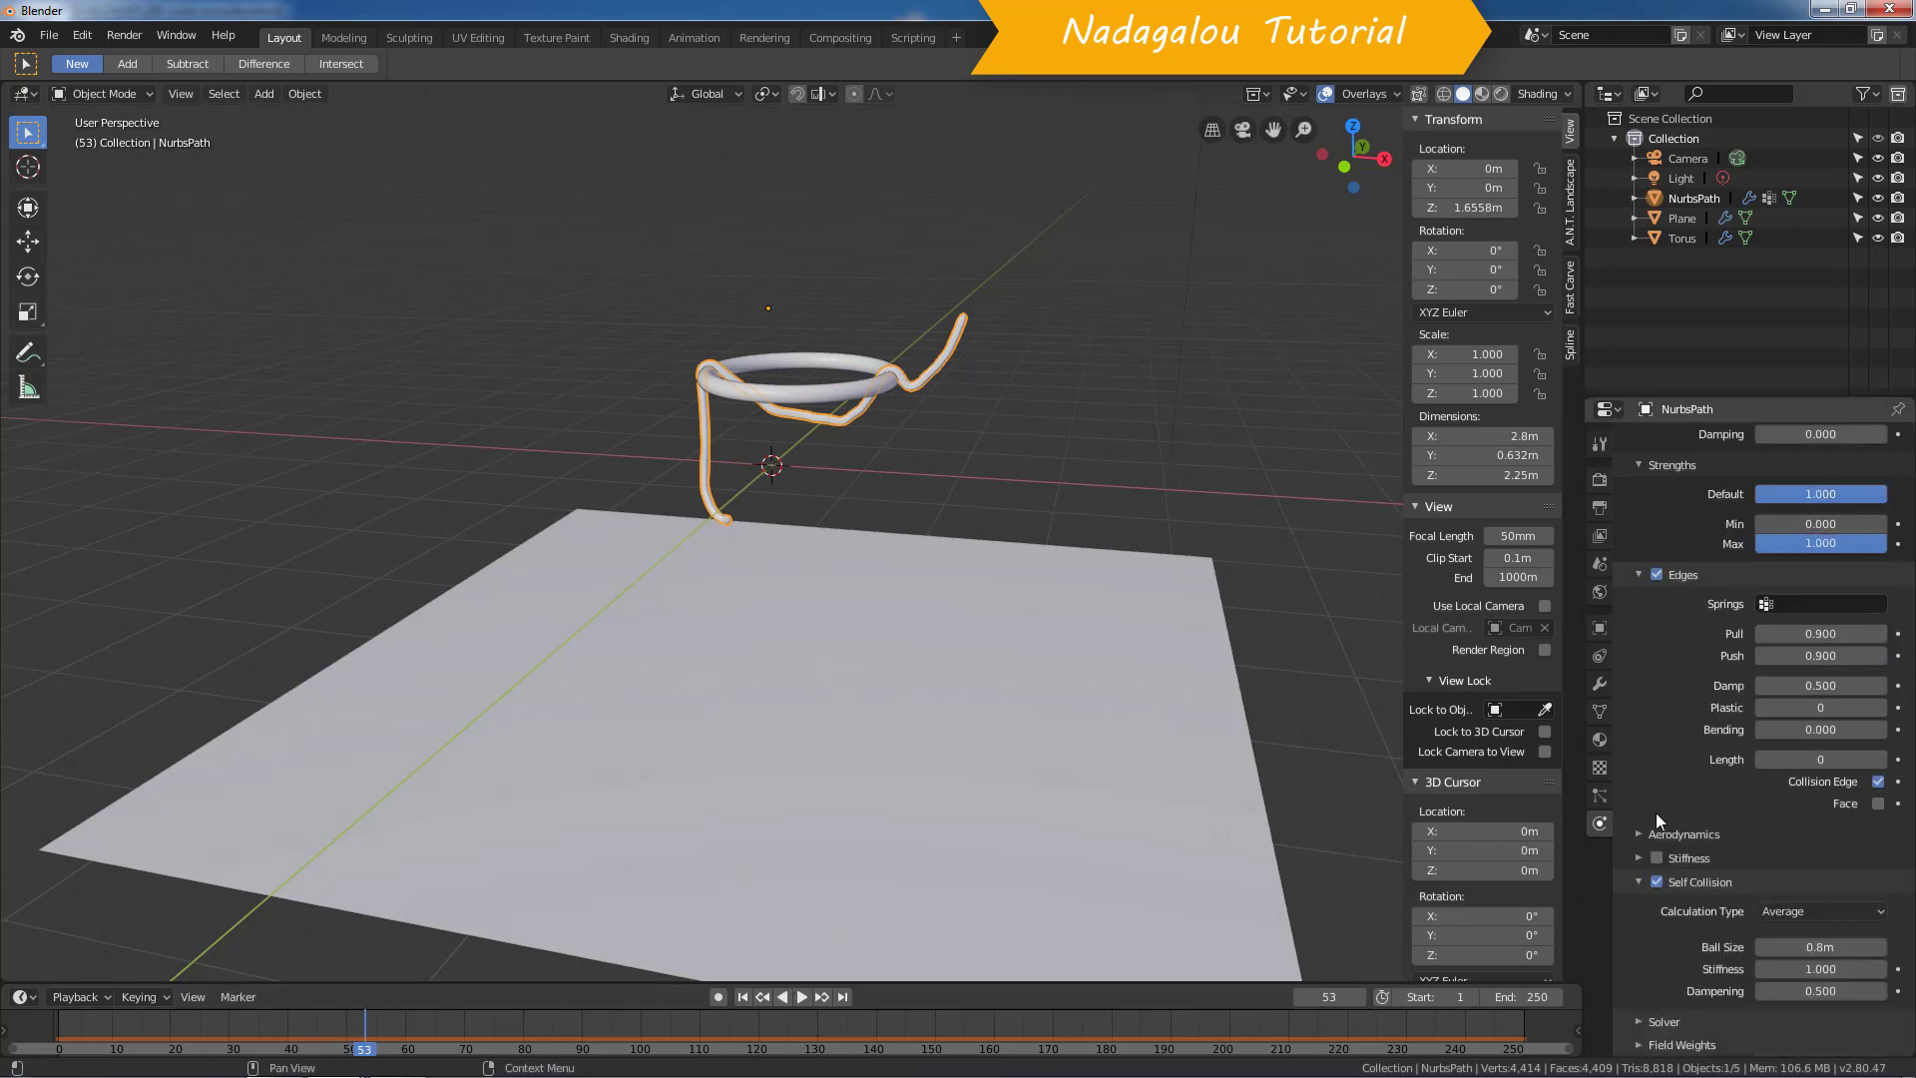
pyautogui.scroll(6, 1656, 812)
pyautogui.scroll(2, 1691, 789)
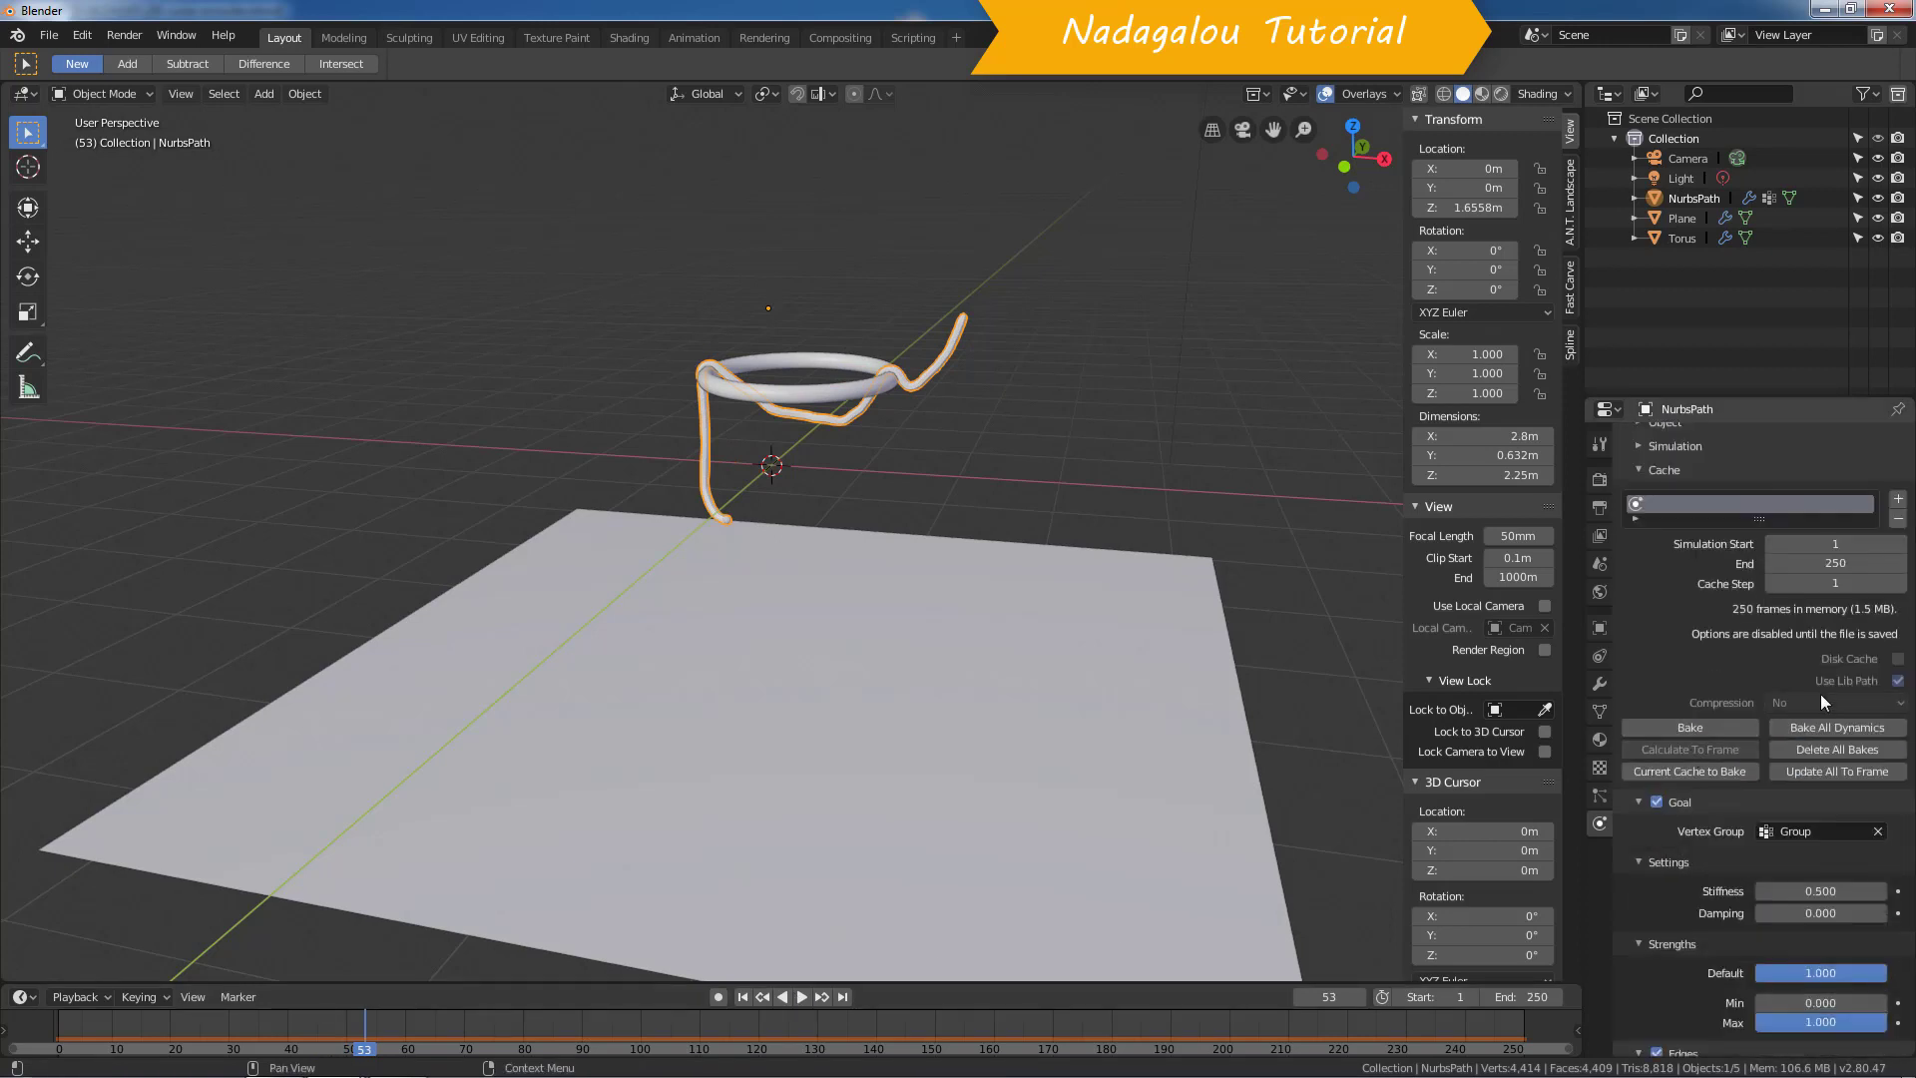
pyautogui.doubleClick(1826, 563)
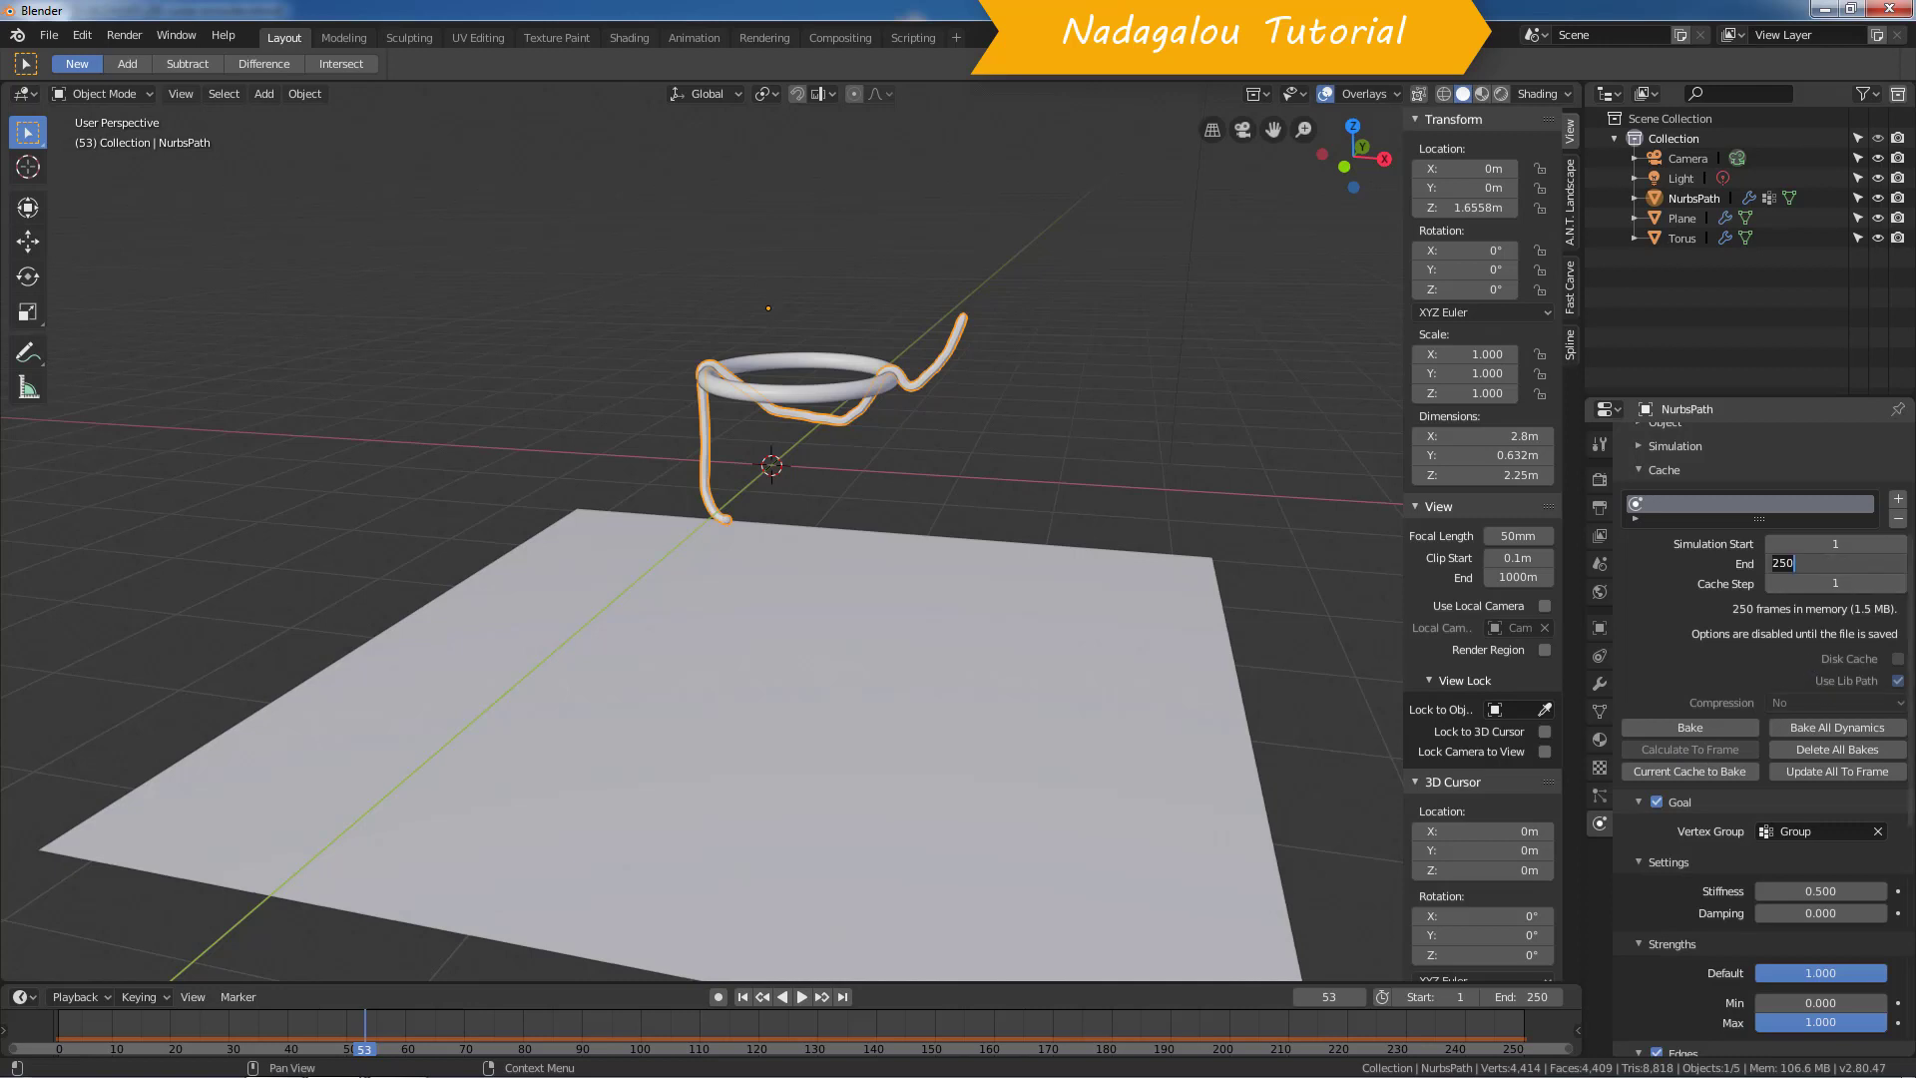
pyautogui.write('40')
pyautogui.press('Return')
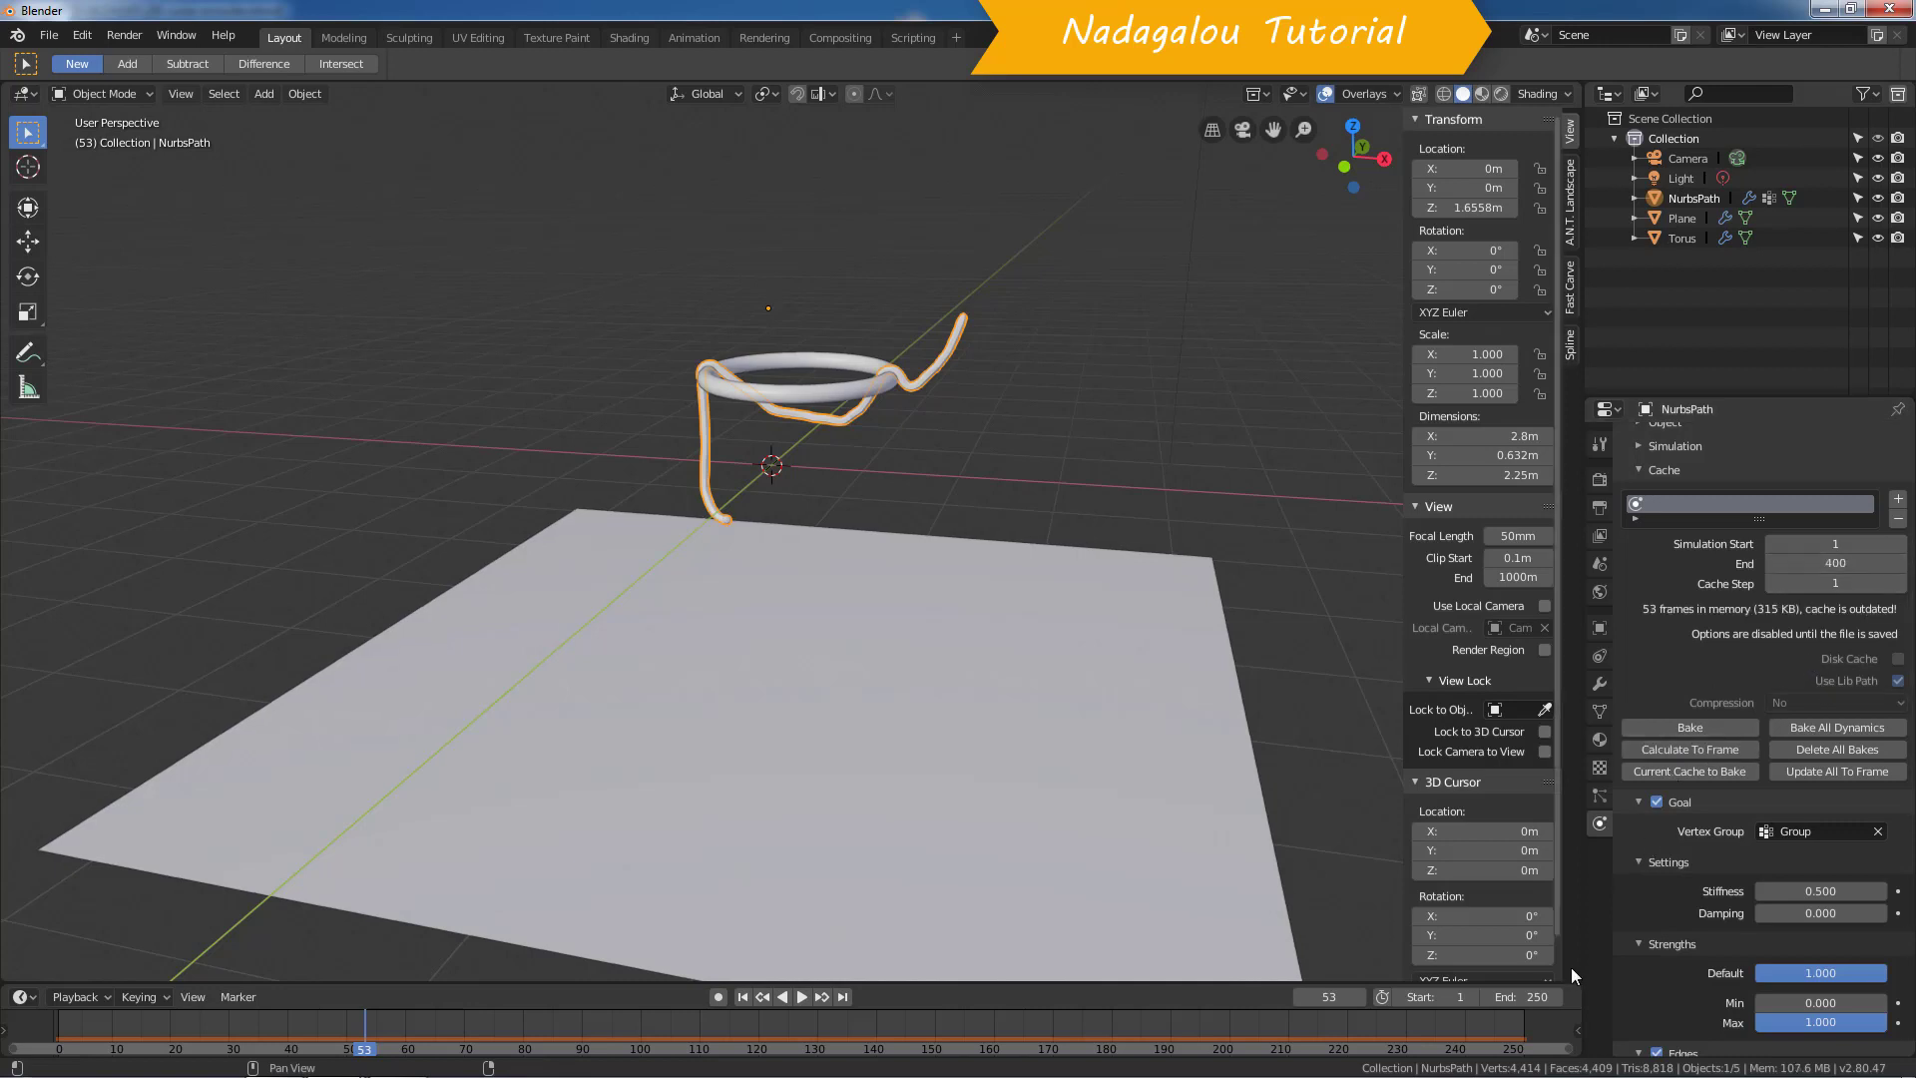
pyautogui.write('400')
pyautogui.press('Return')
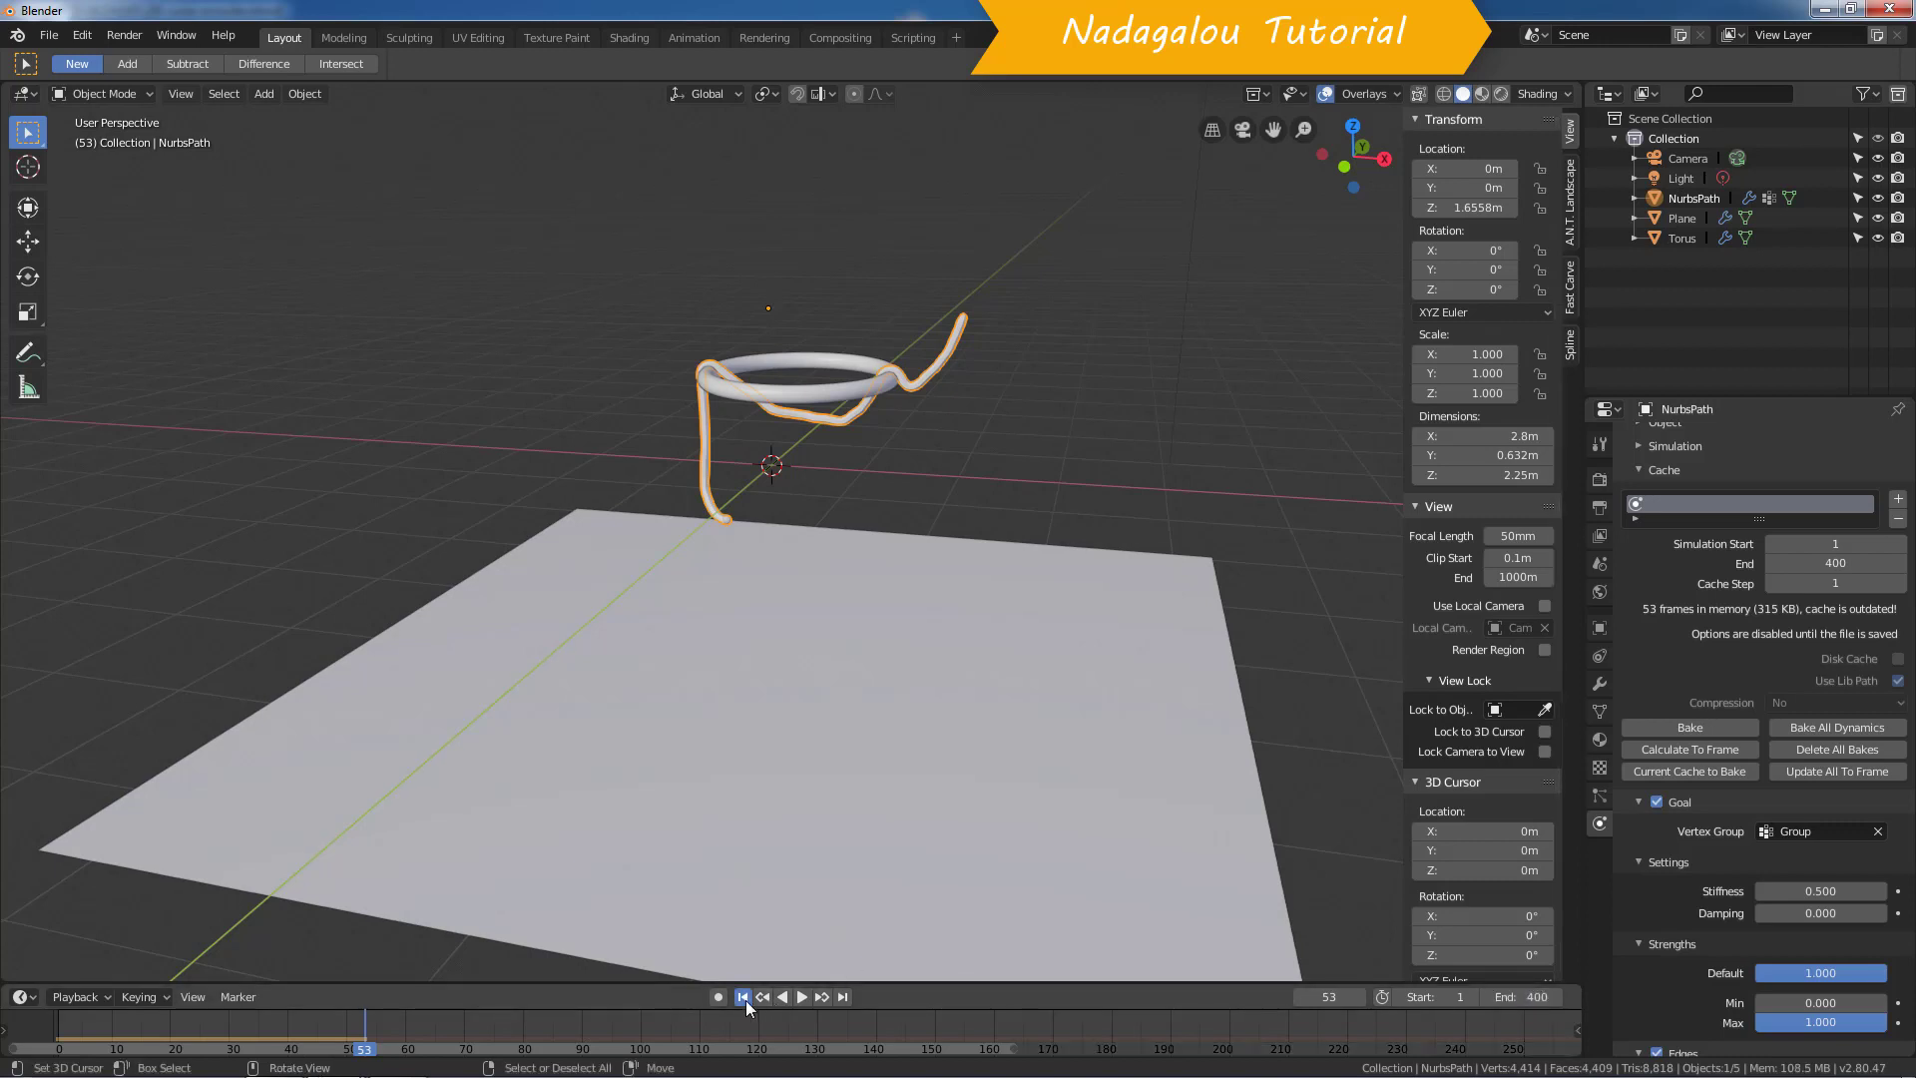
# Step: Play the simulation from frame 1 until the rope slides off the torus, then rewind
pyautogui.click(743, 998)
pyautogui.click(802, 997)
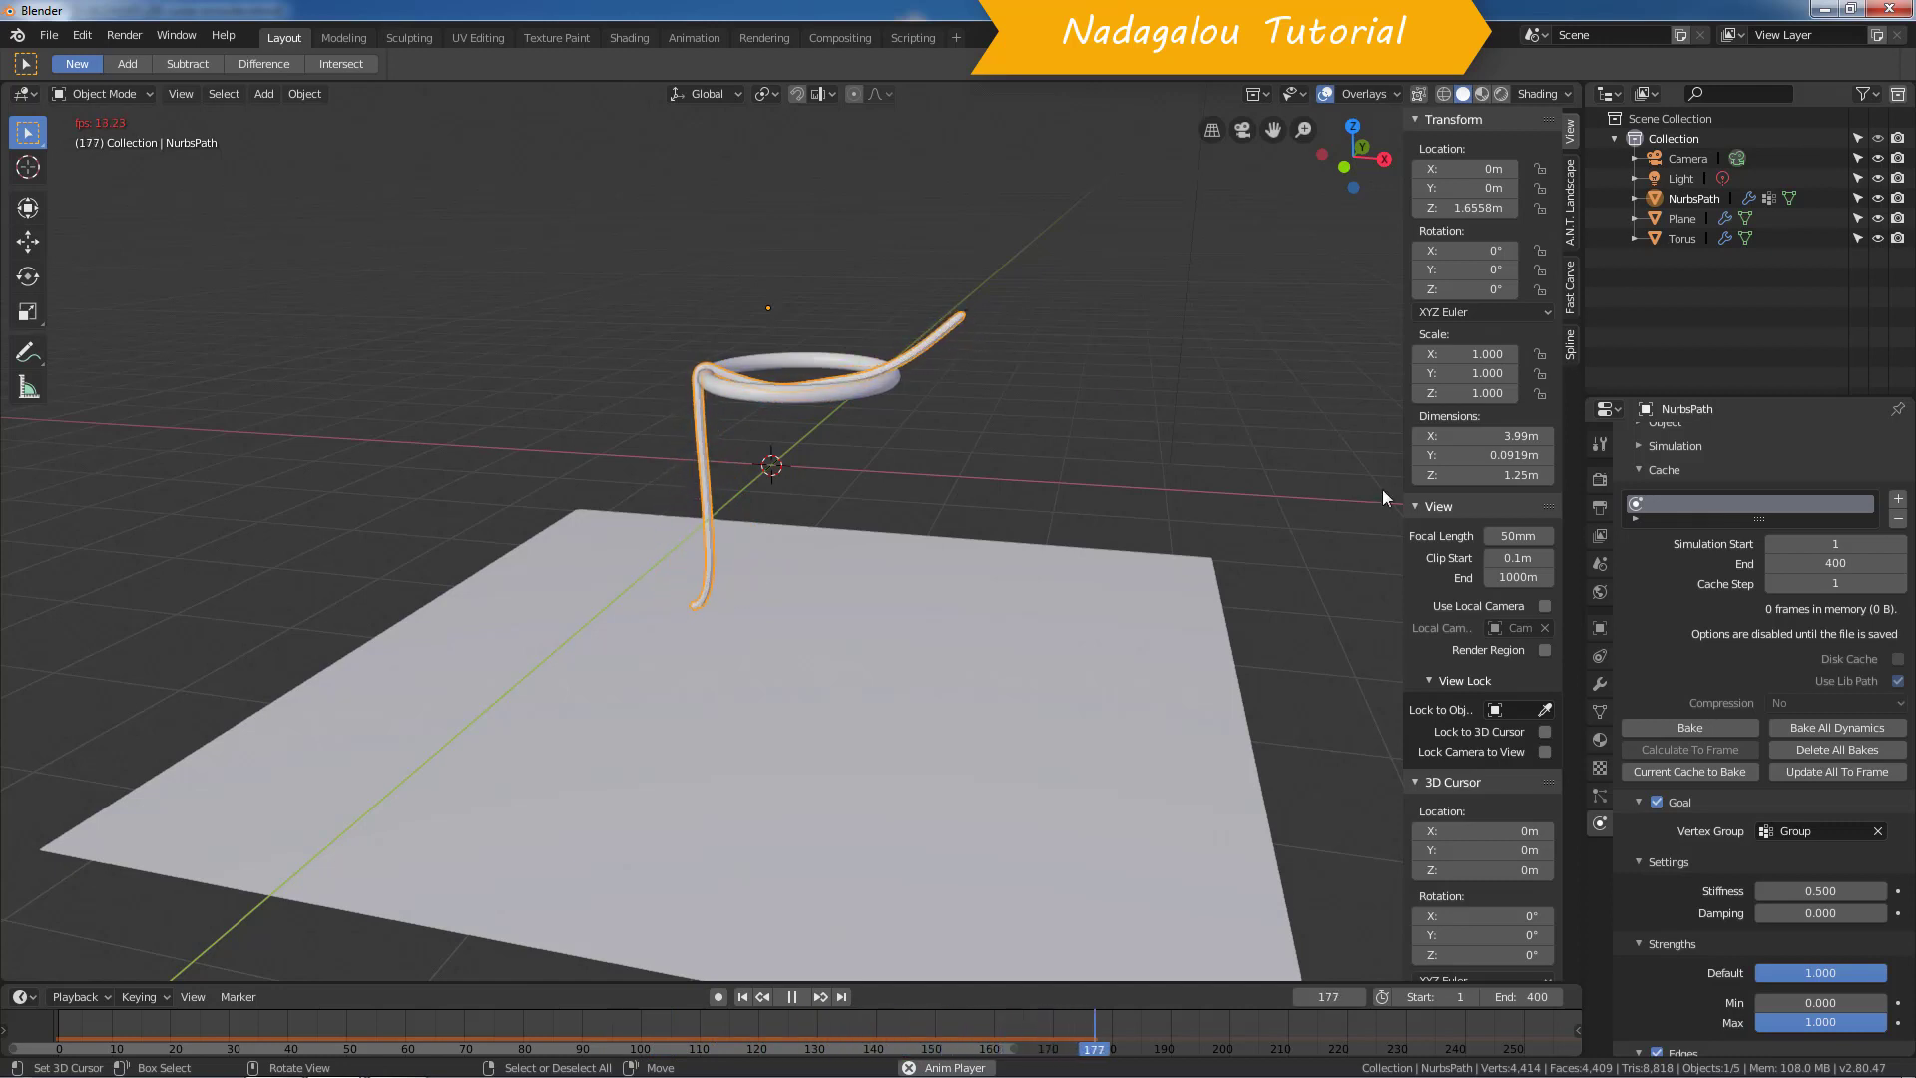
pyautogui.scroll(-2, 1740, 647)
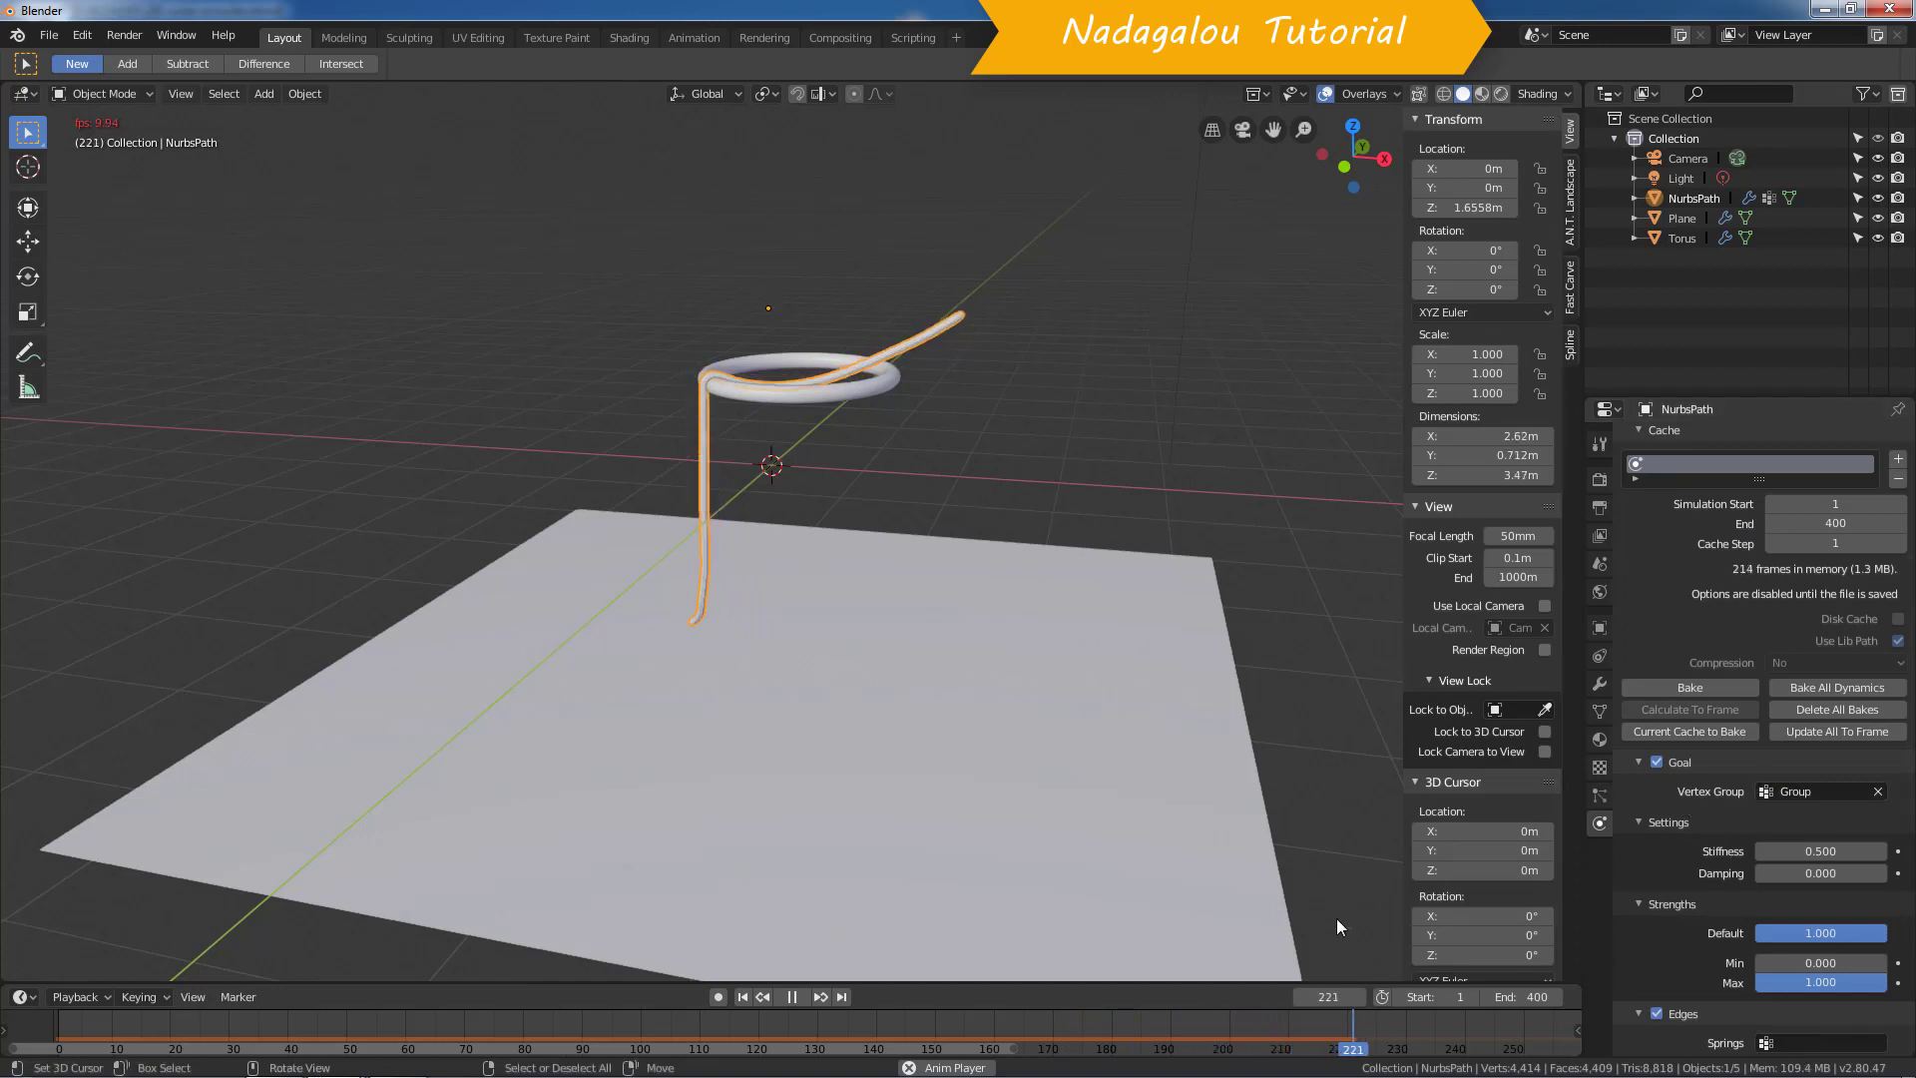
pyautogui.scroll(-2, 1115, 1026)
pyautogui.scroll(-1, 1116, 1024)
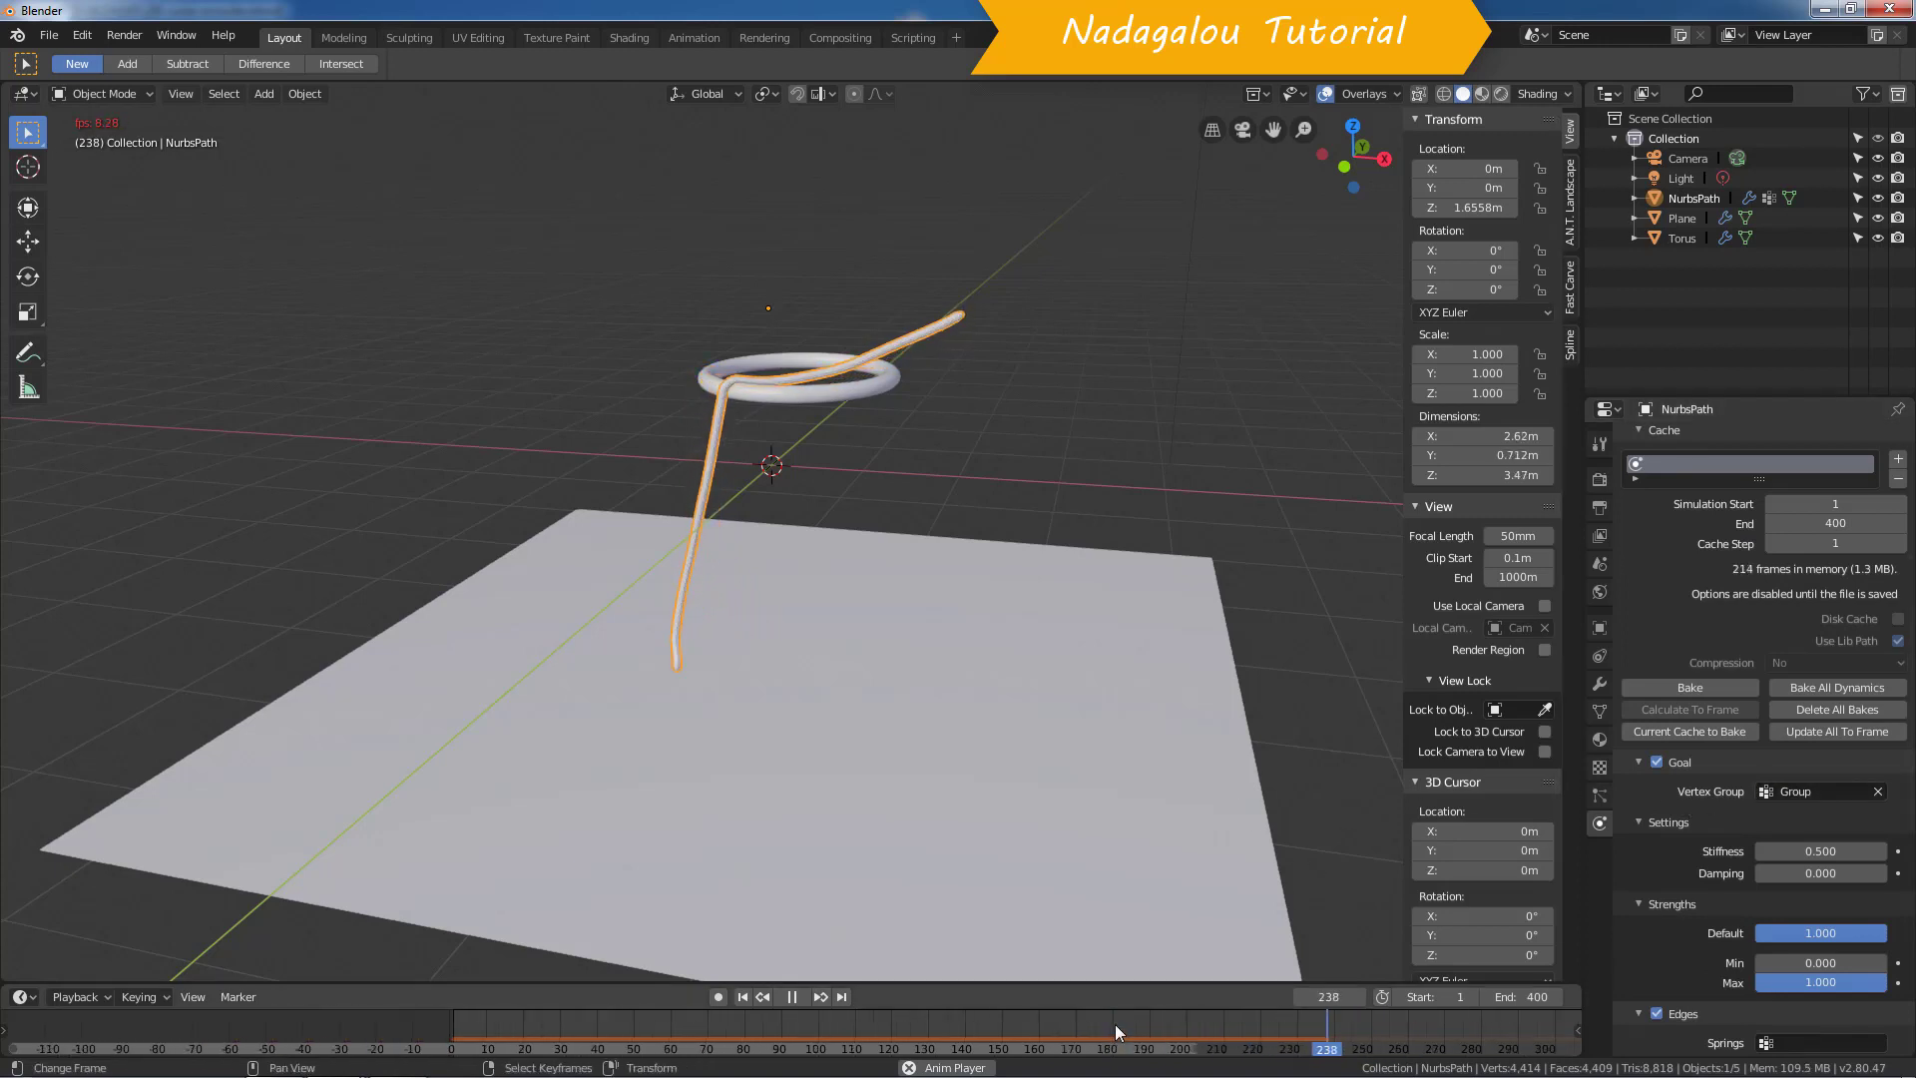
pyautogui.scroll(-2, 1116, 1024)
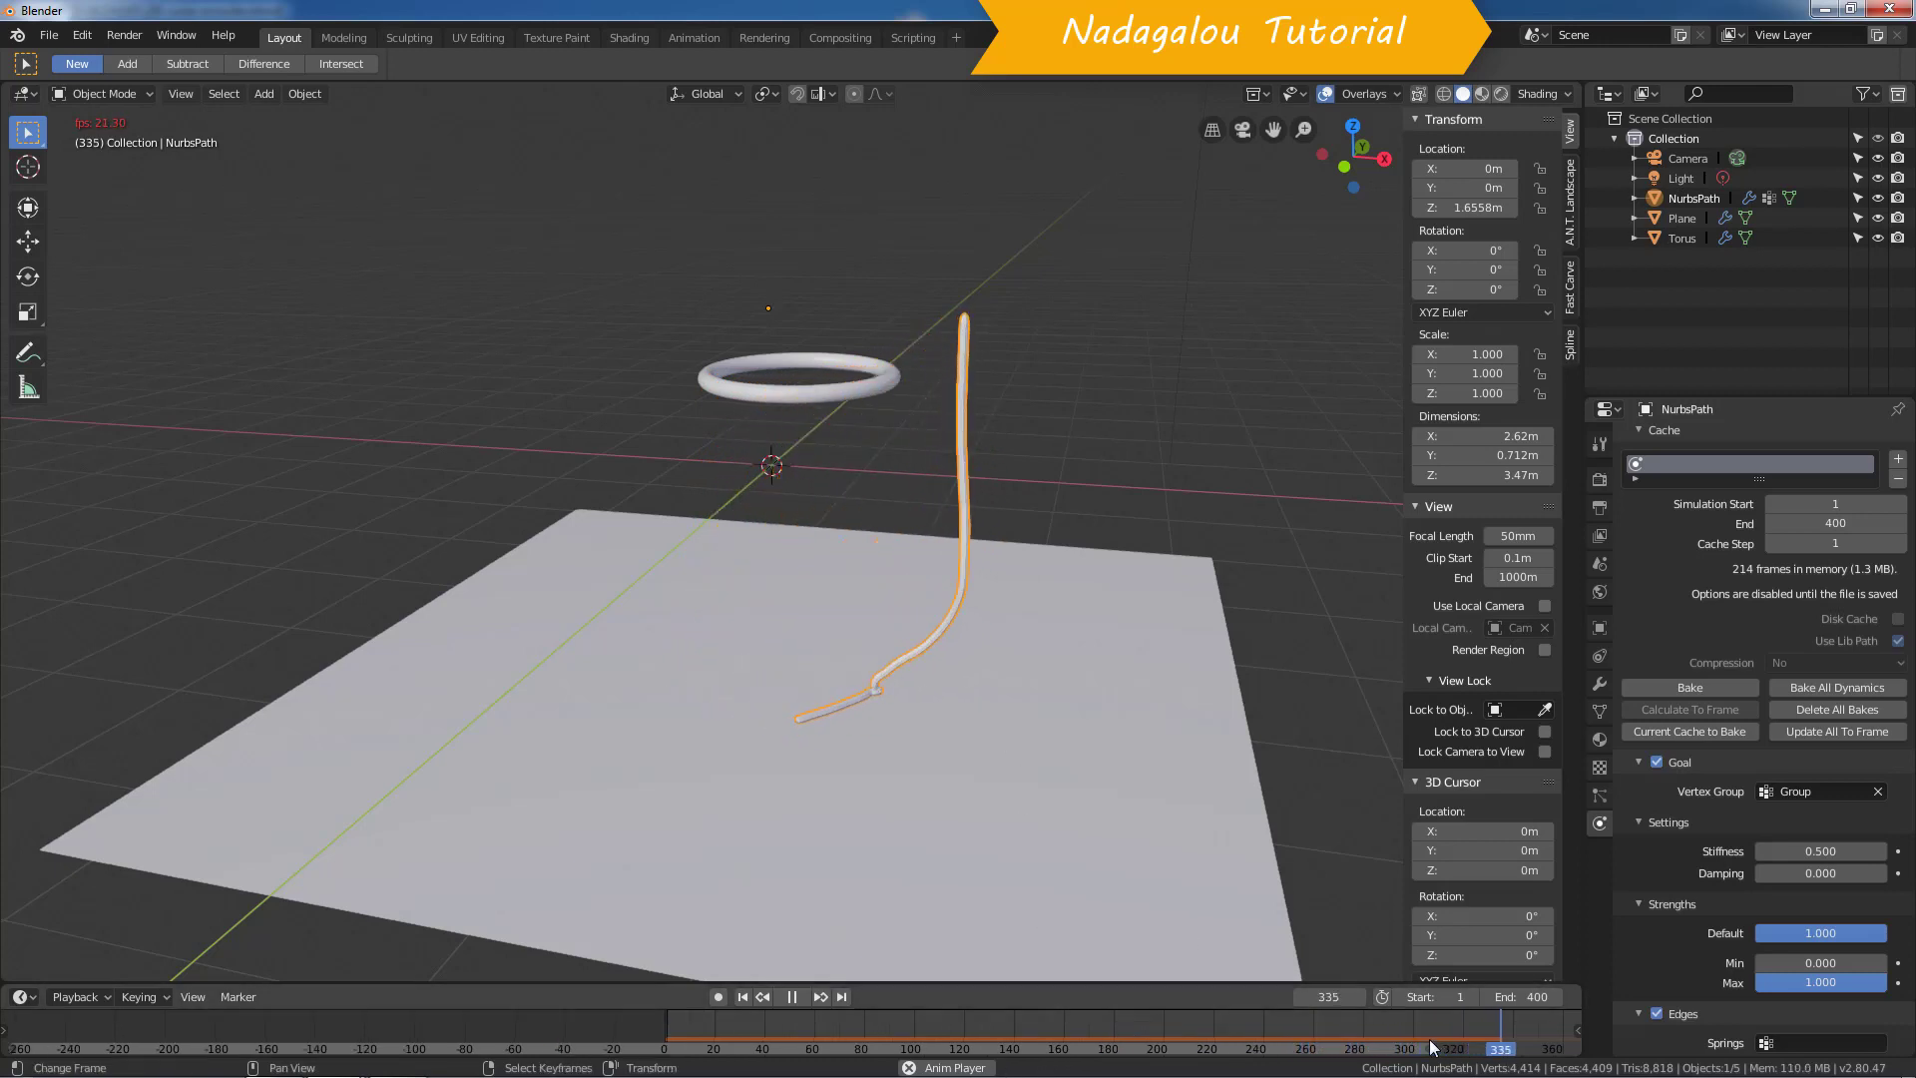
pyautogui.click(792, 998)
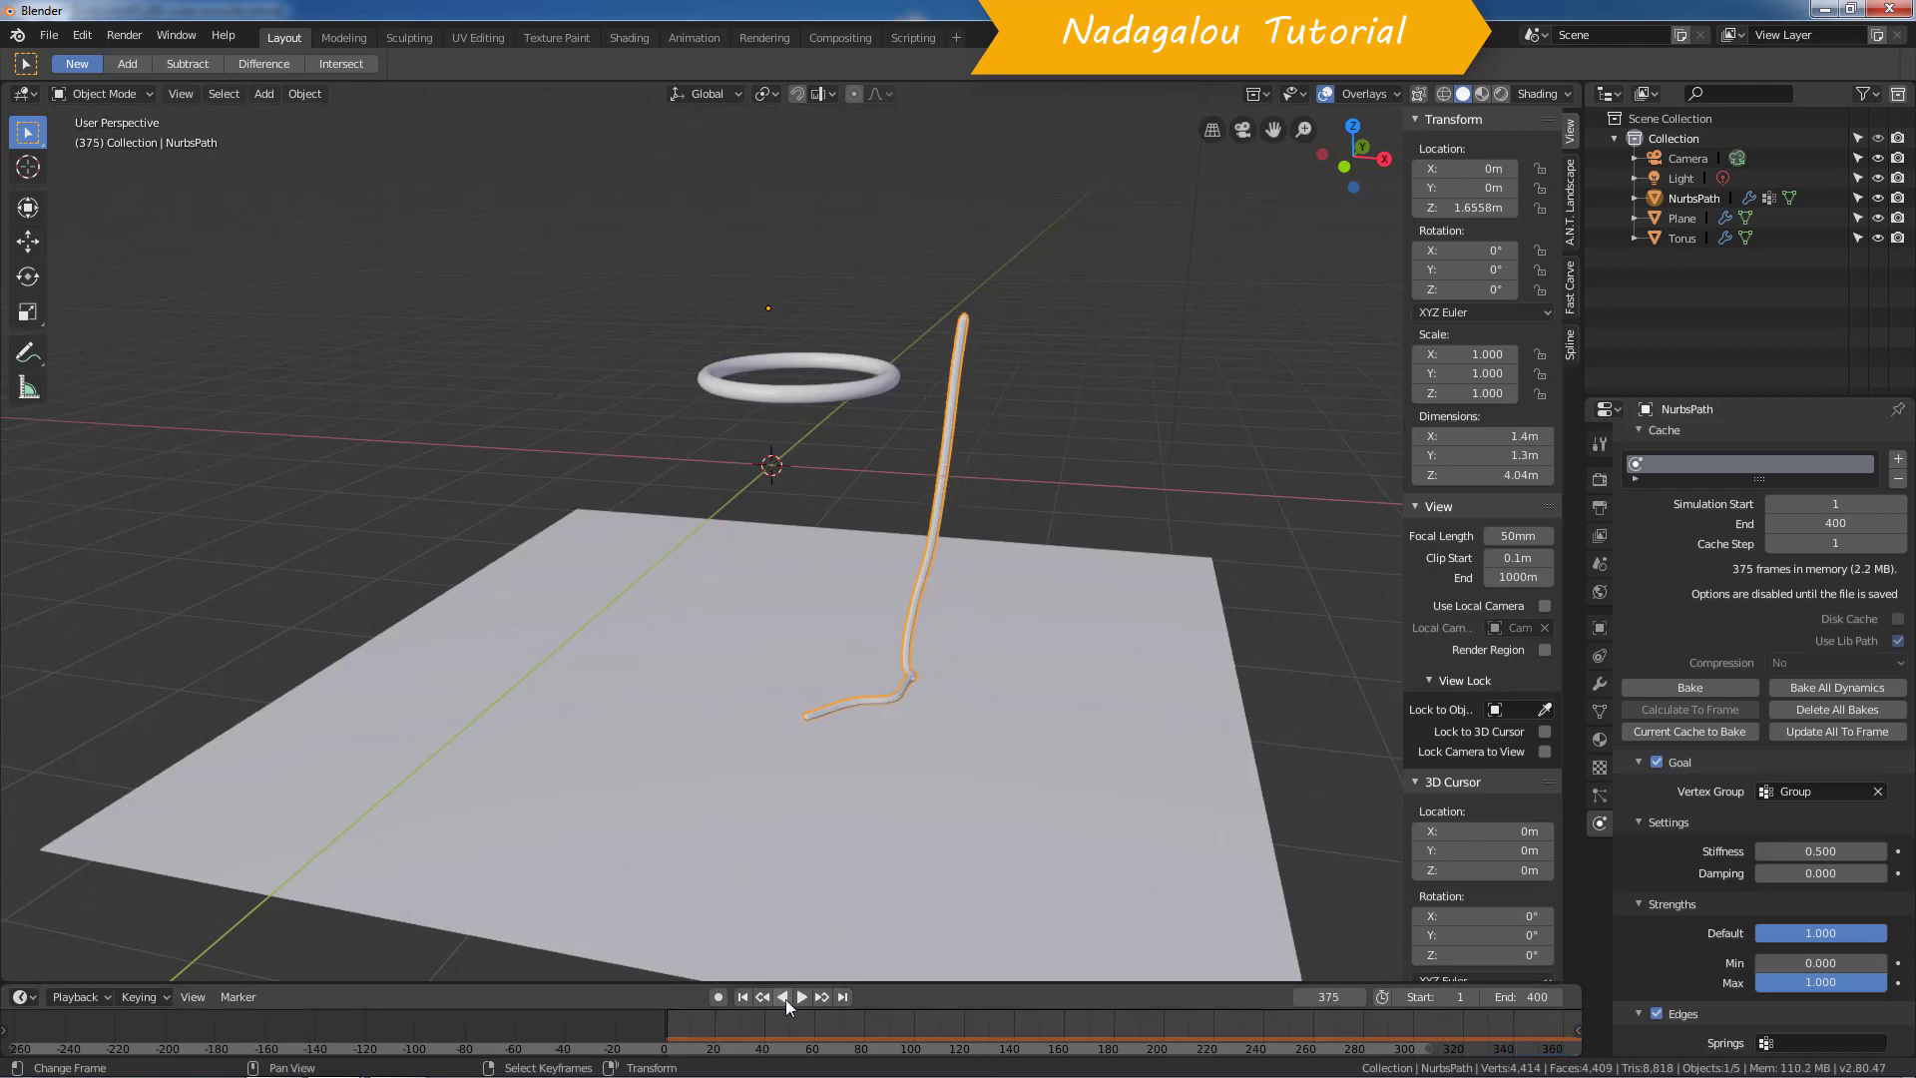
pyautogui.click(743, 1000)
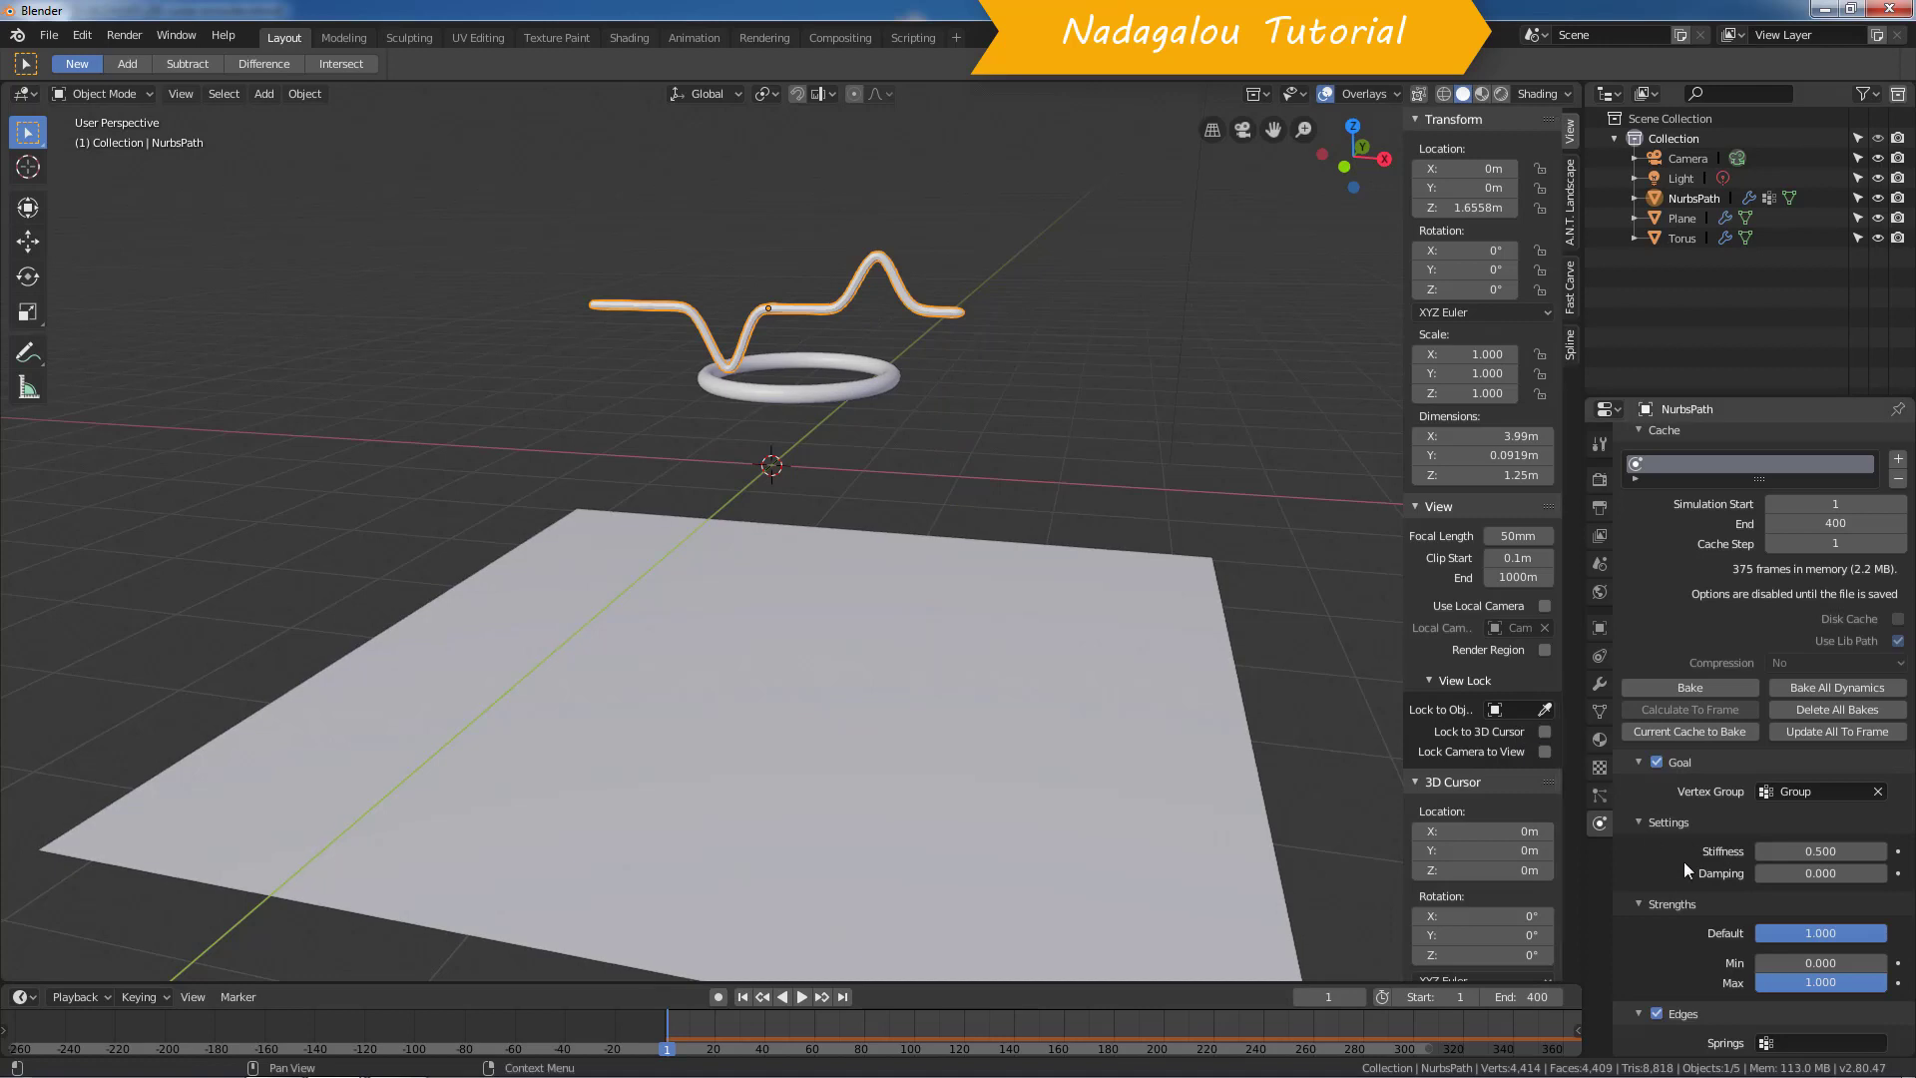
# Step: Raise the rope's Subdivision viewport level to 4
pyautogui.scroll(1, 1687, 888)
pyautogui.scroll(1, 1697, 848)
pyautogui.scroll(3, 1668, 692)
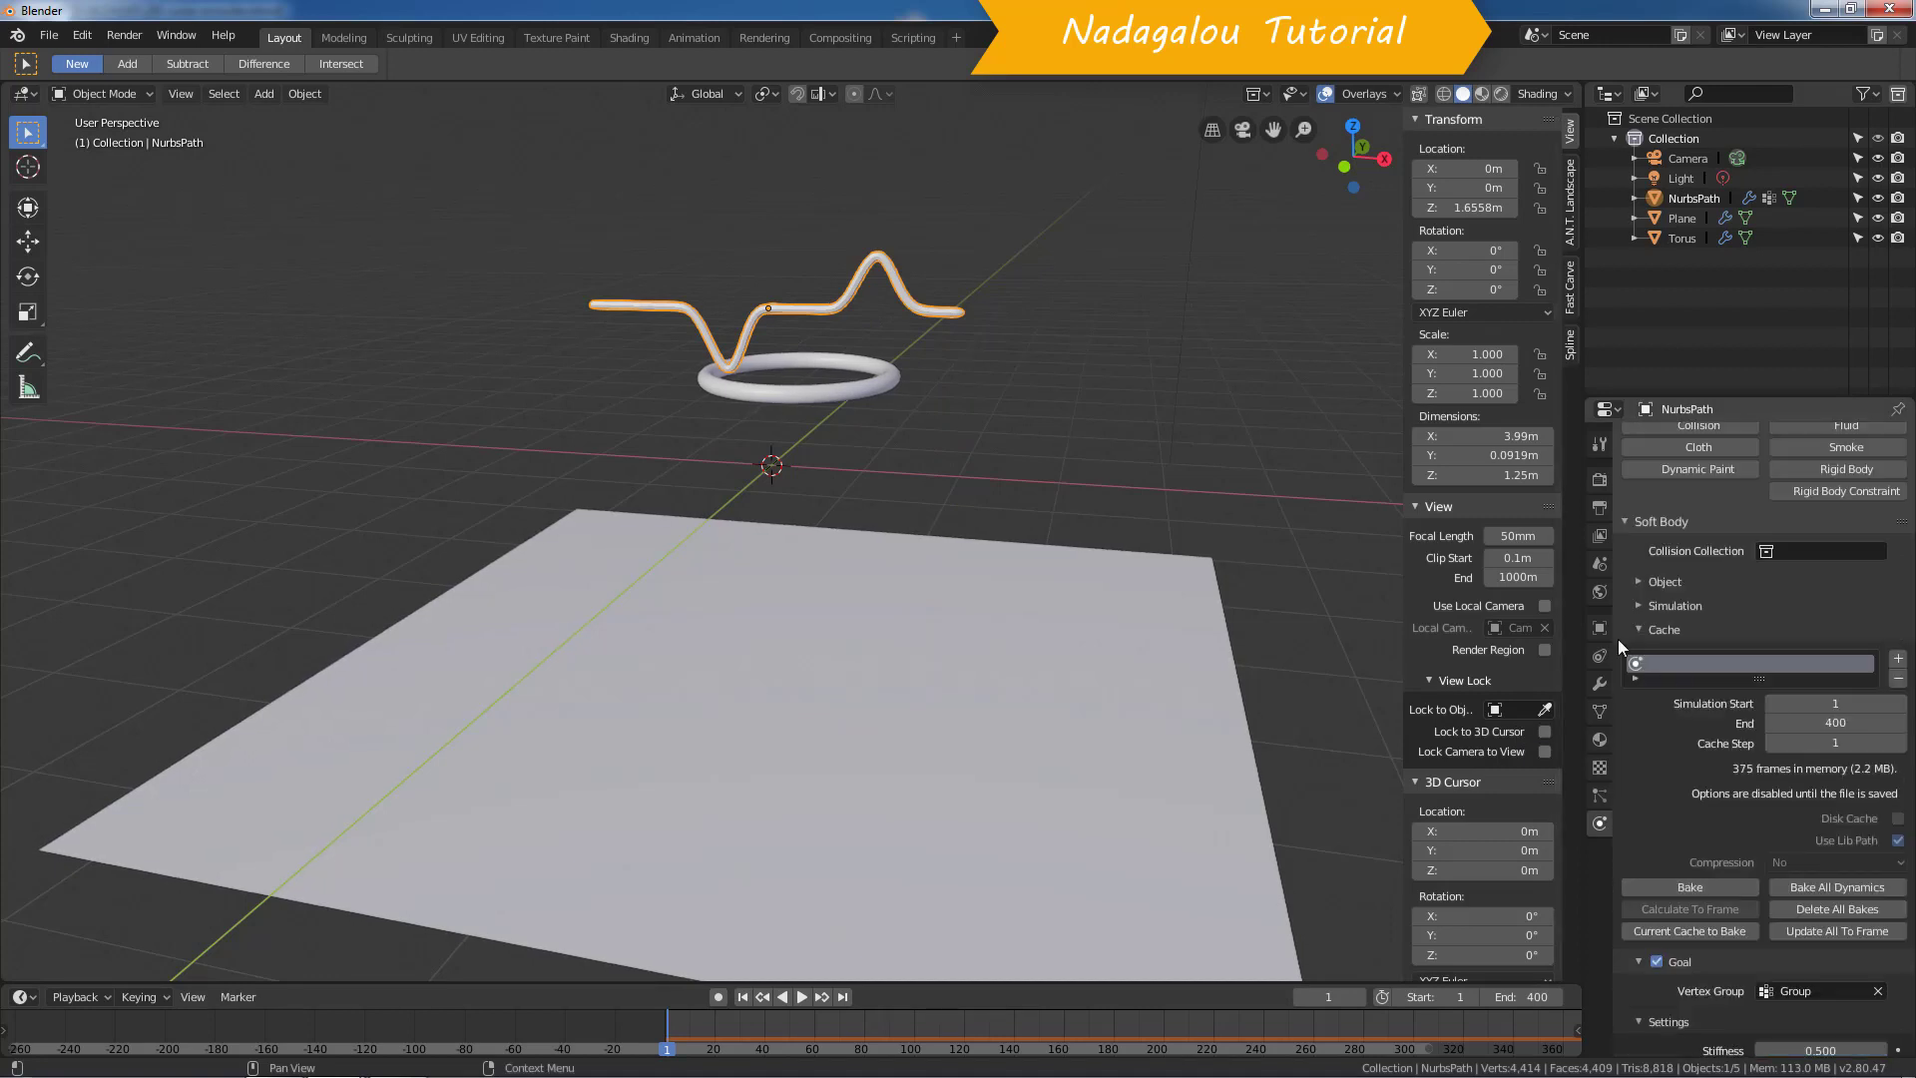
pyautogui.click(1600, 683)
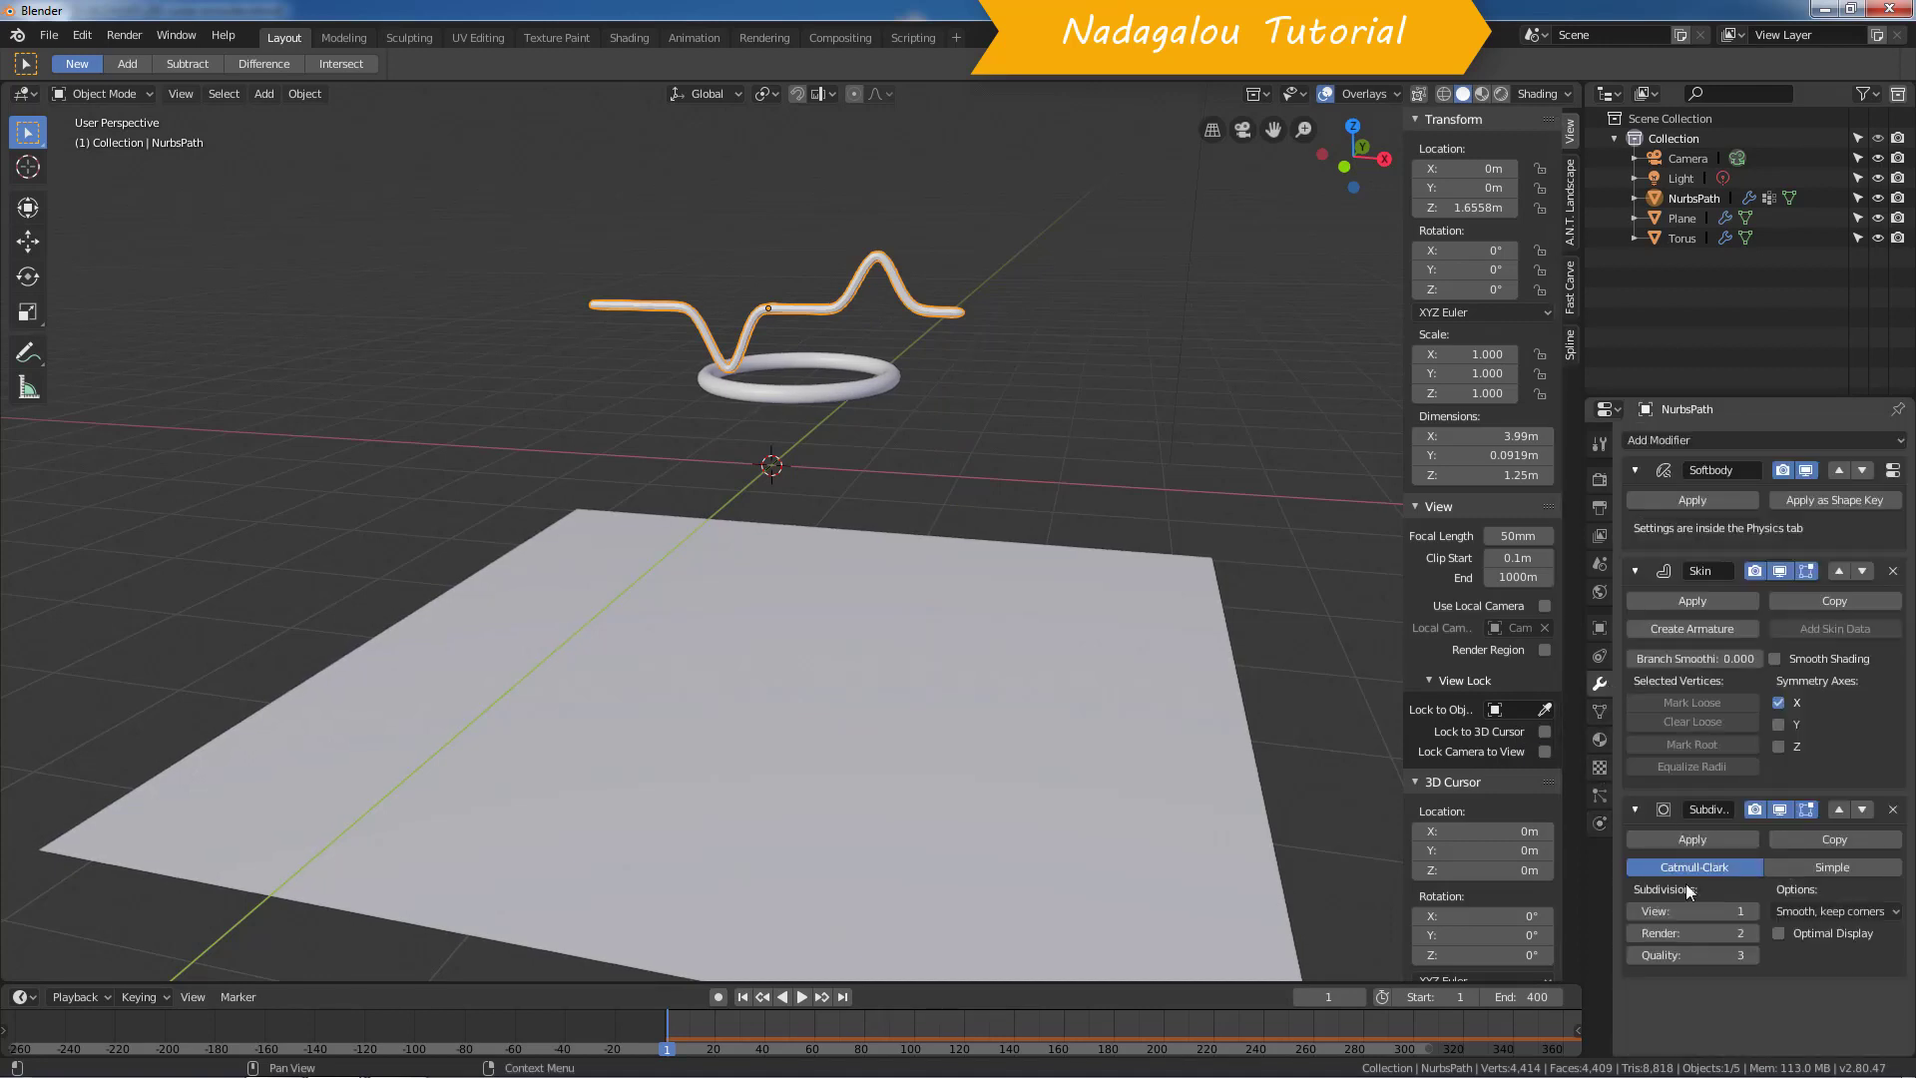
pyautogui.scroll(3, 769, 243)
pyautogui.scroll(4, 846, 297)
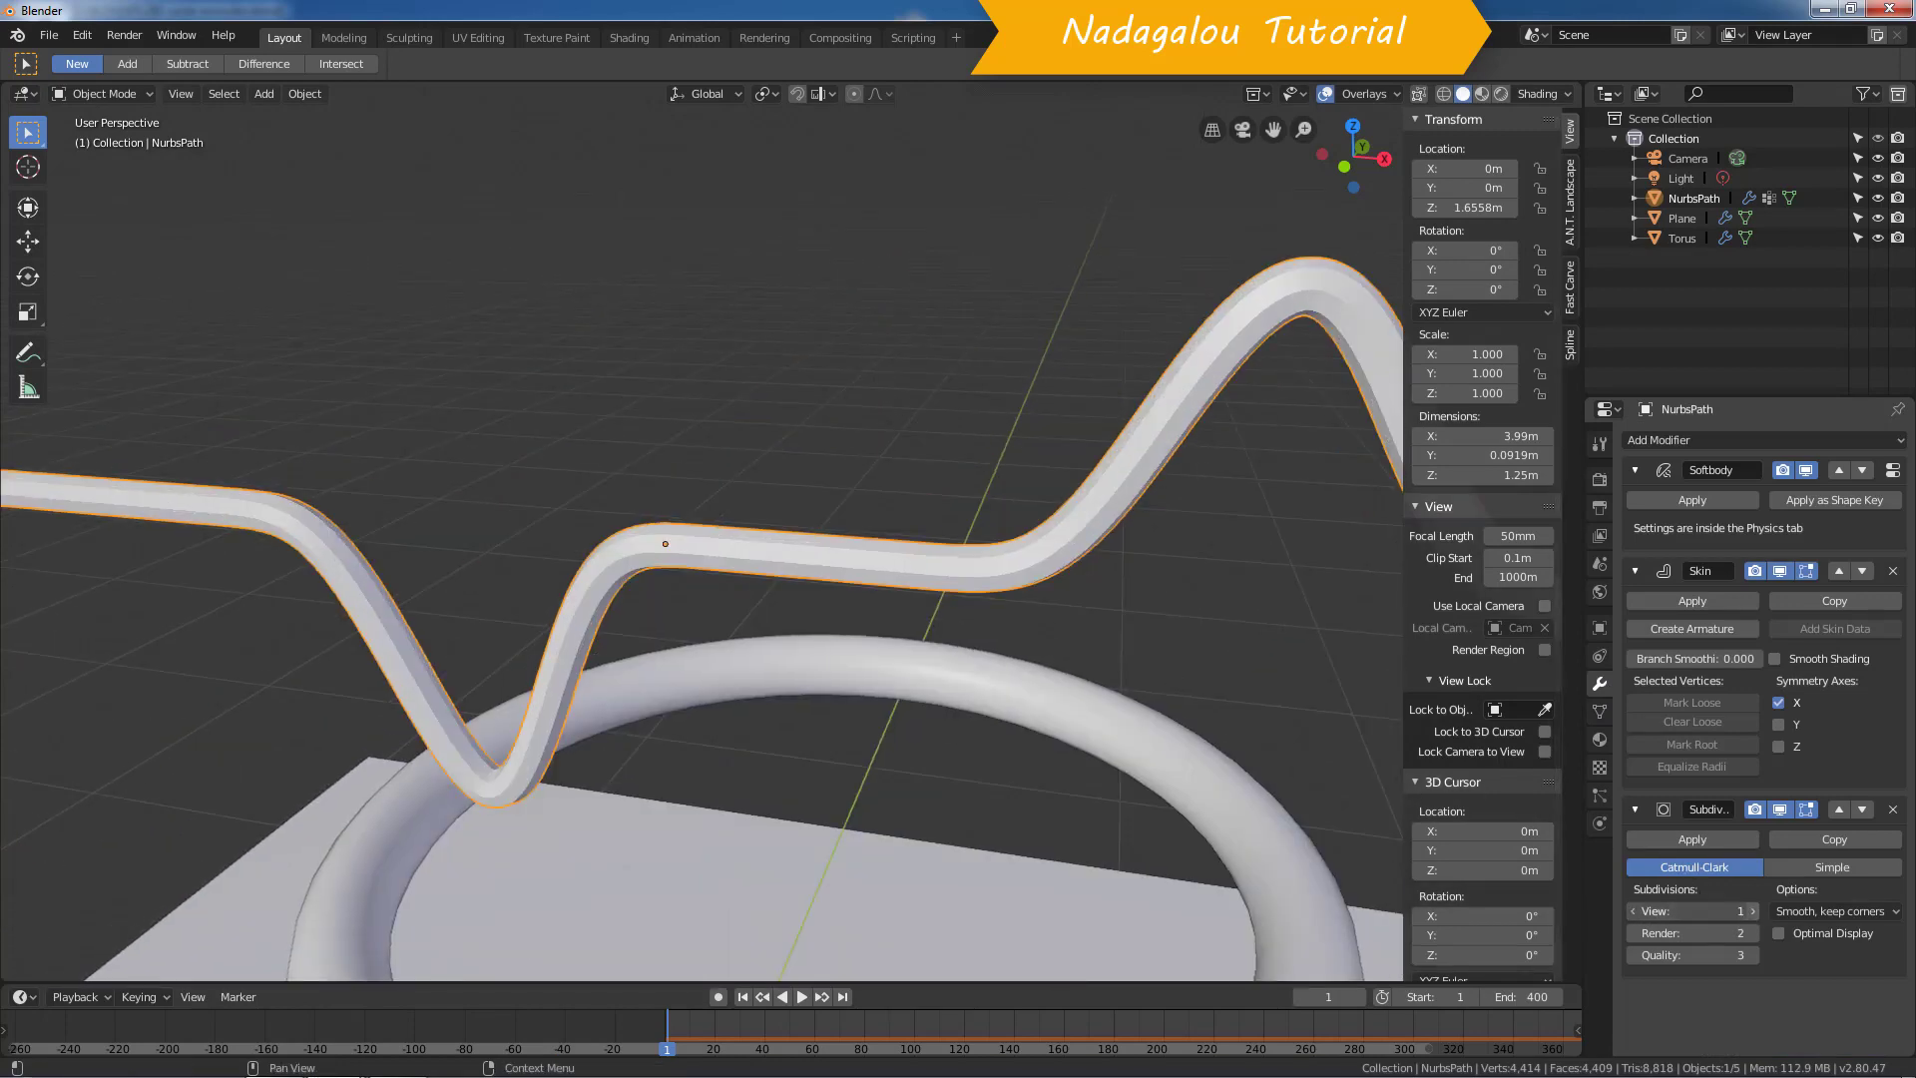
pyautogui.click(1754, 912)
pyautogui.click(1753, 912)
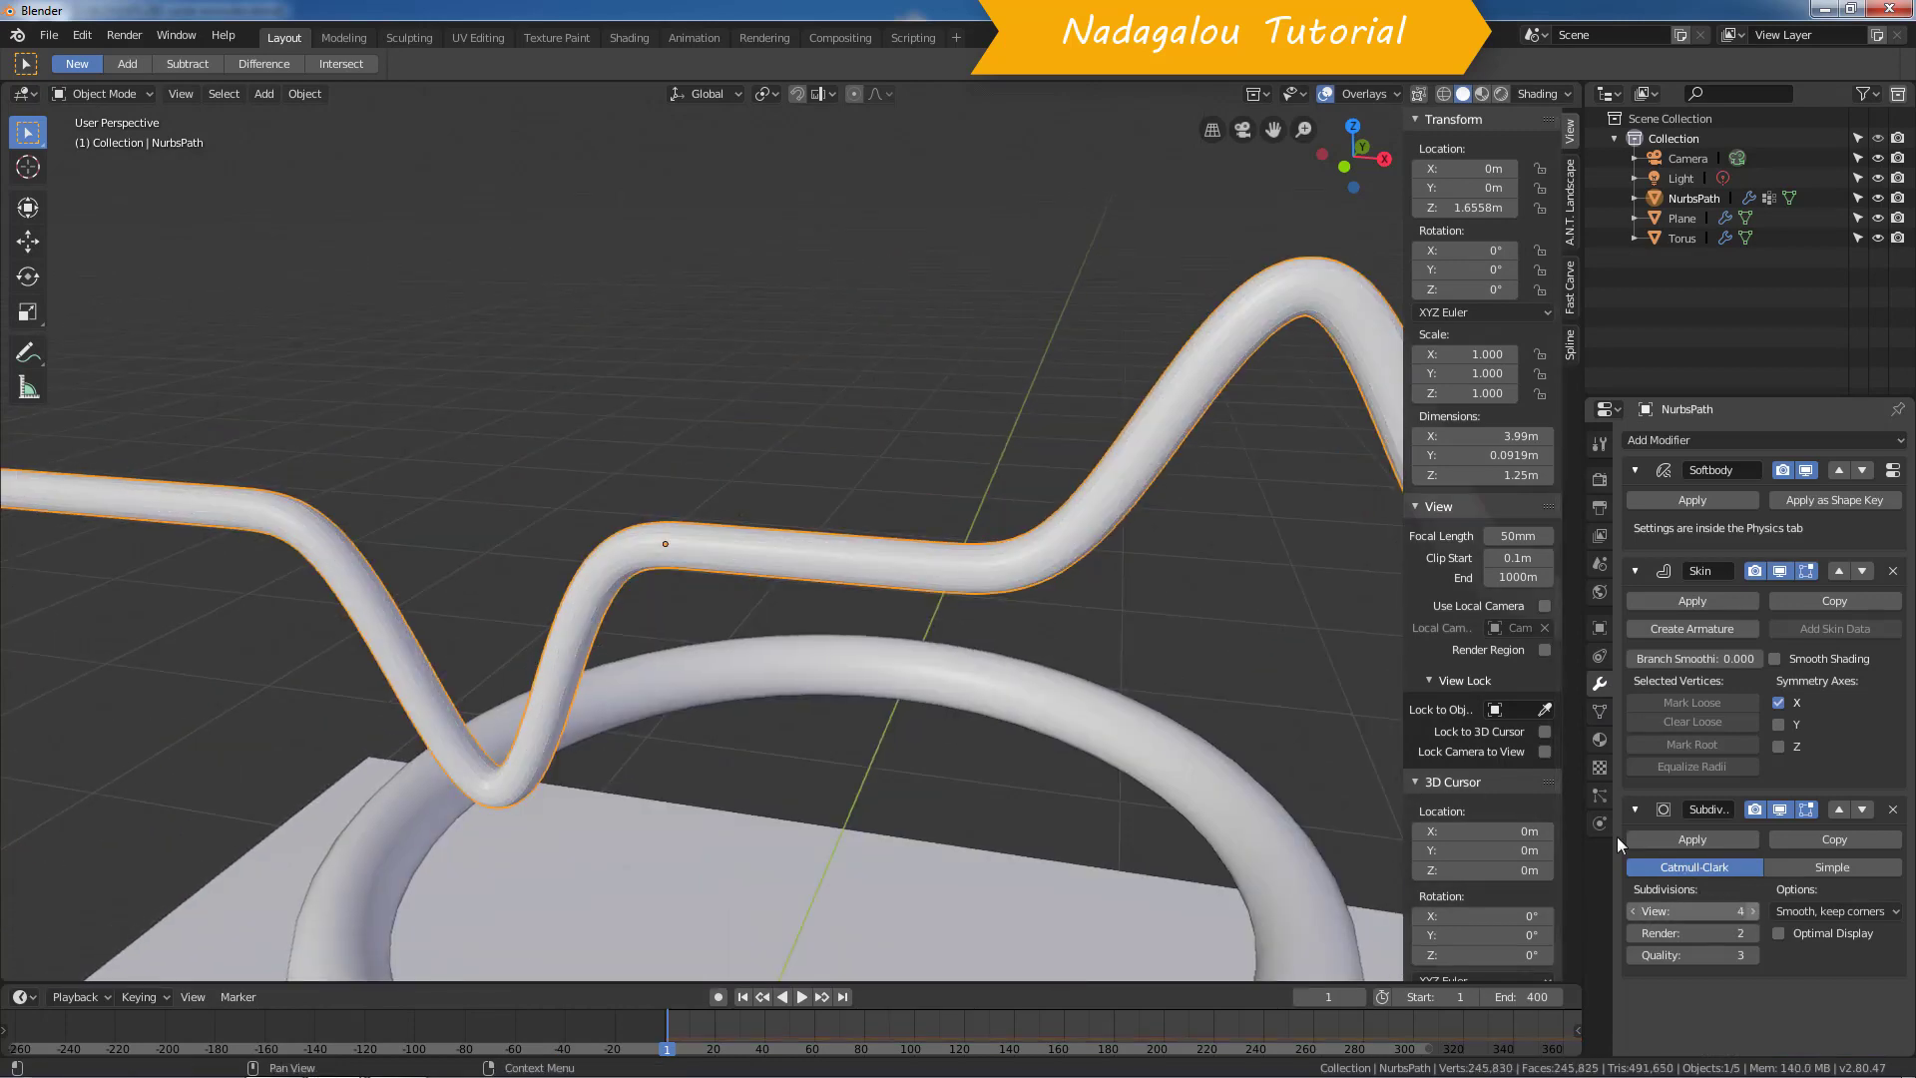
# Step: Play the smoother rope's simulation twice, then stop and rewind to frame 1
pyautogui.scroll(-5, 668, 663)
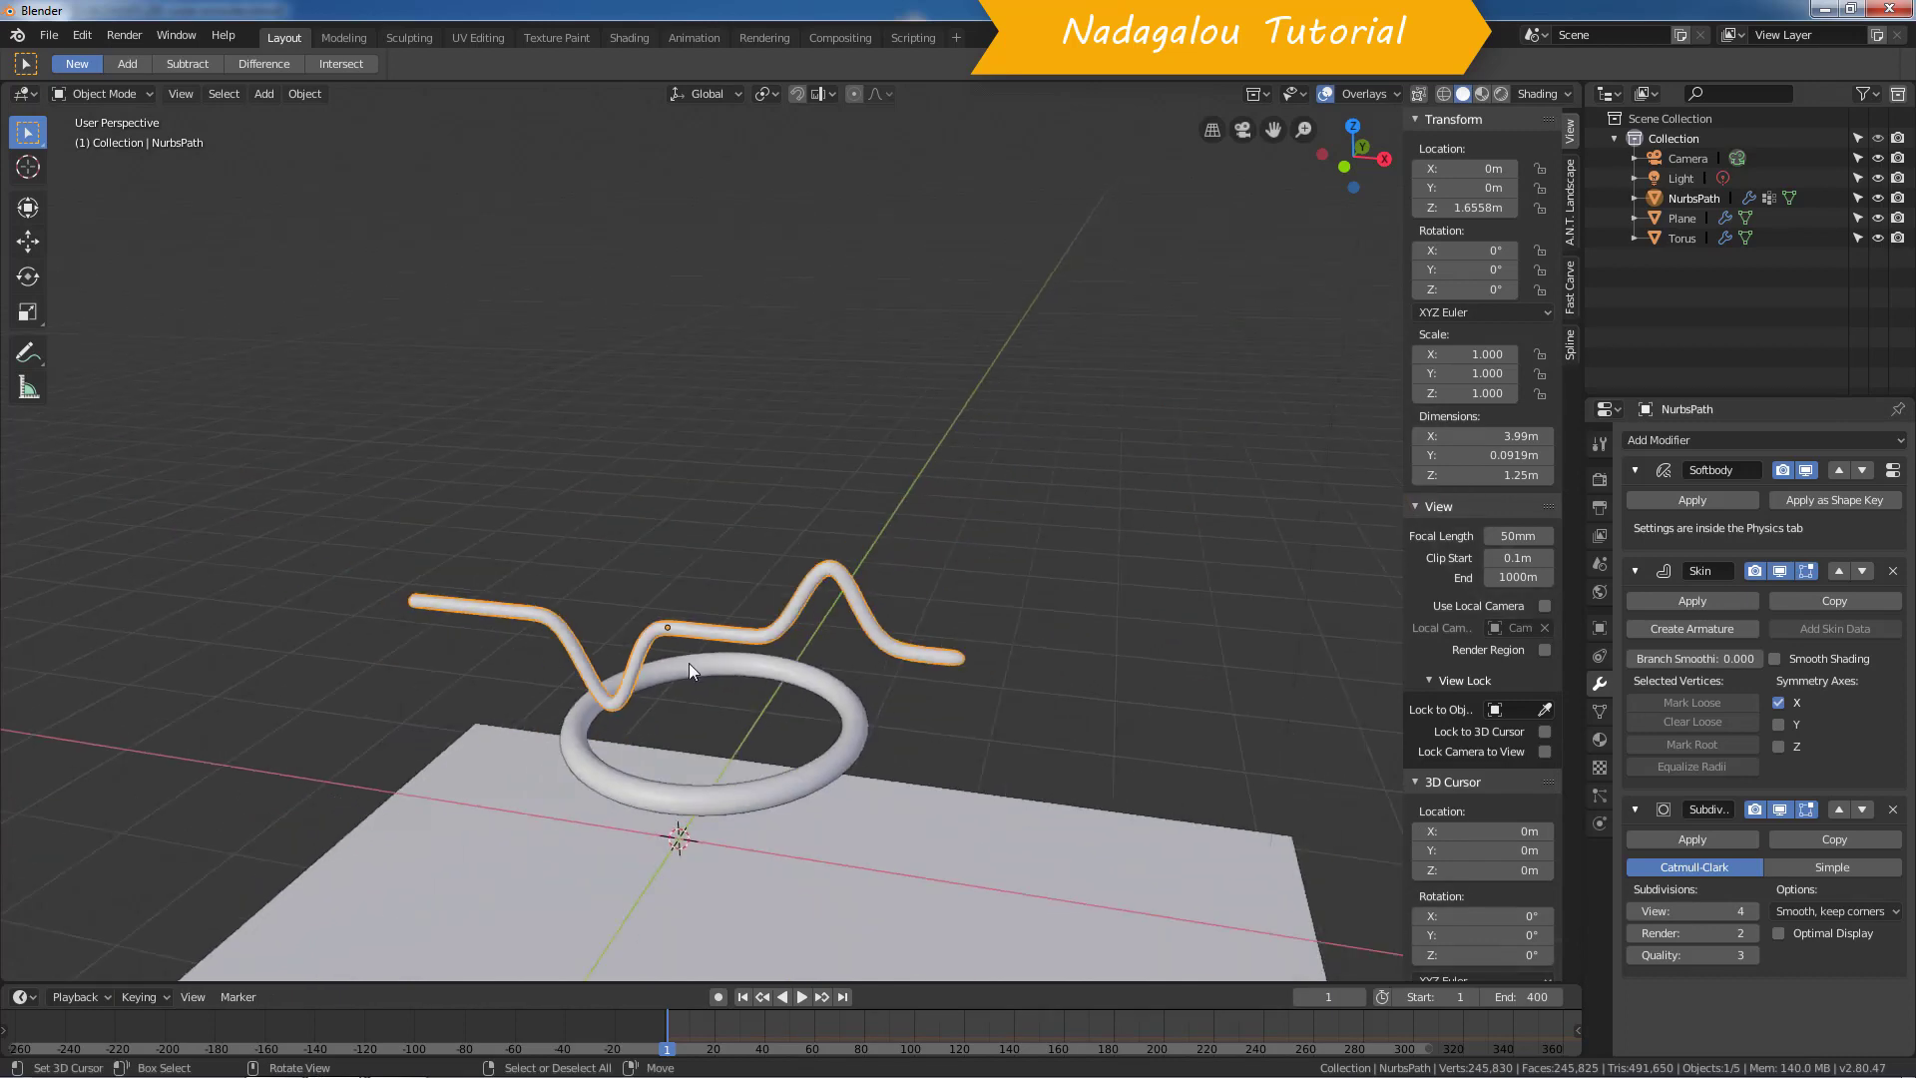
pyautogui.scroll(-2, 693, 662)
pyautogui.click(806, 998)
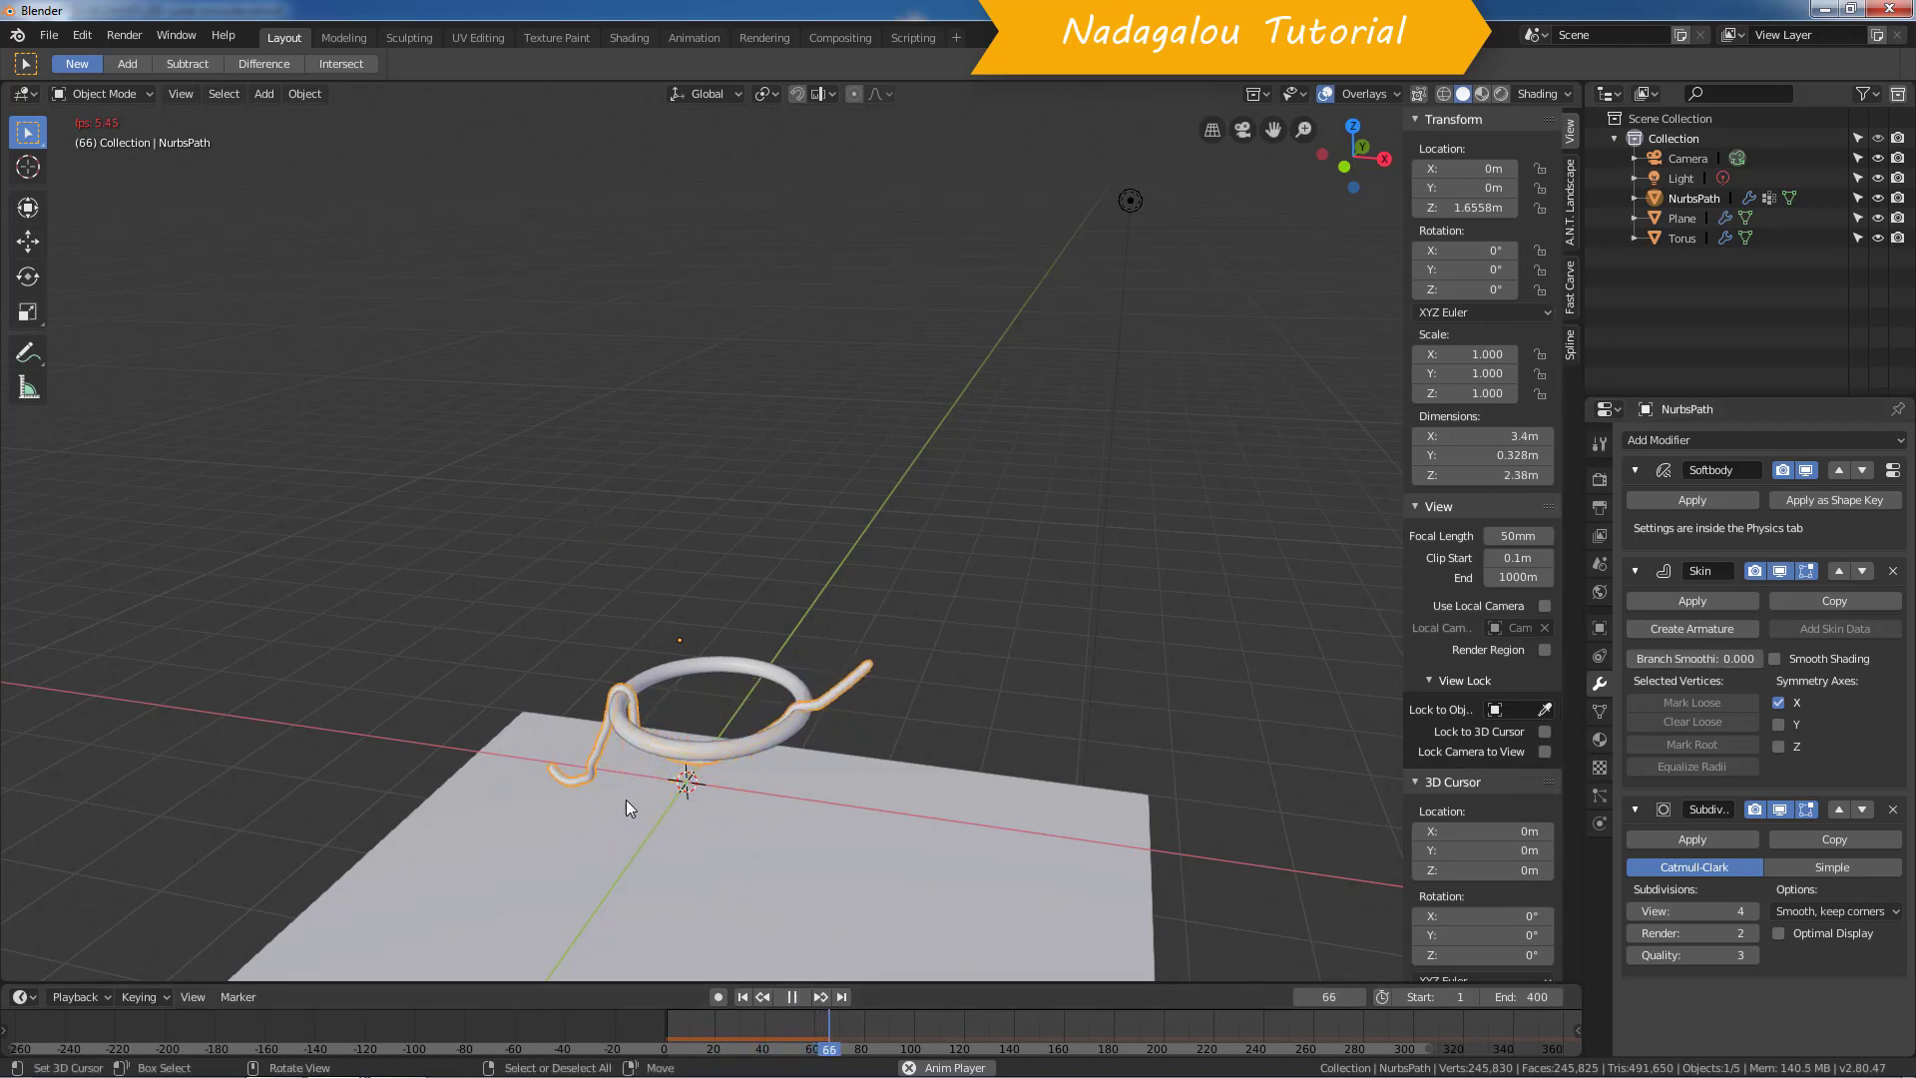
pyautogui.click(793, 997)
pyautogui.click(799, 996)
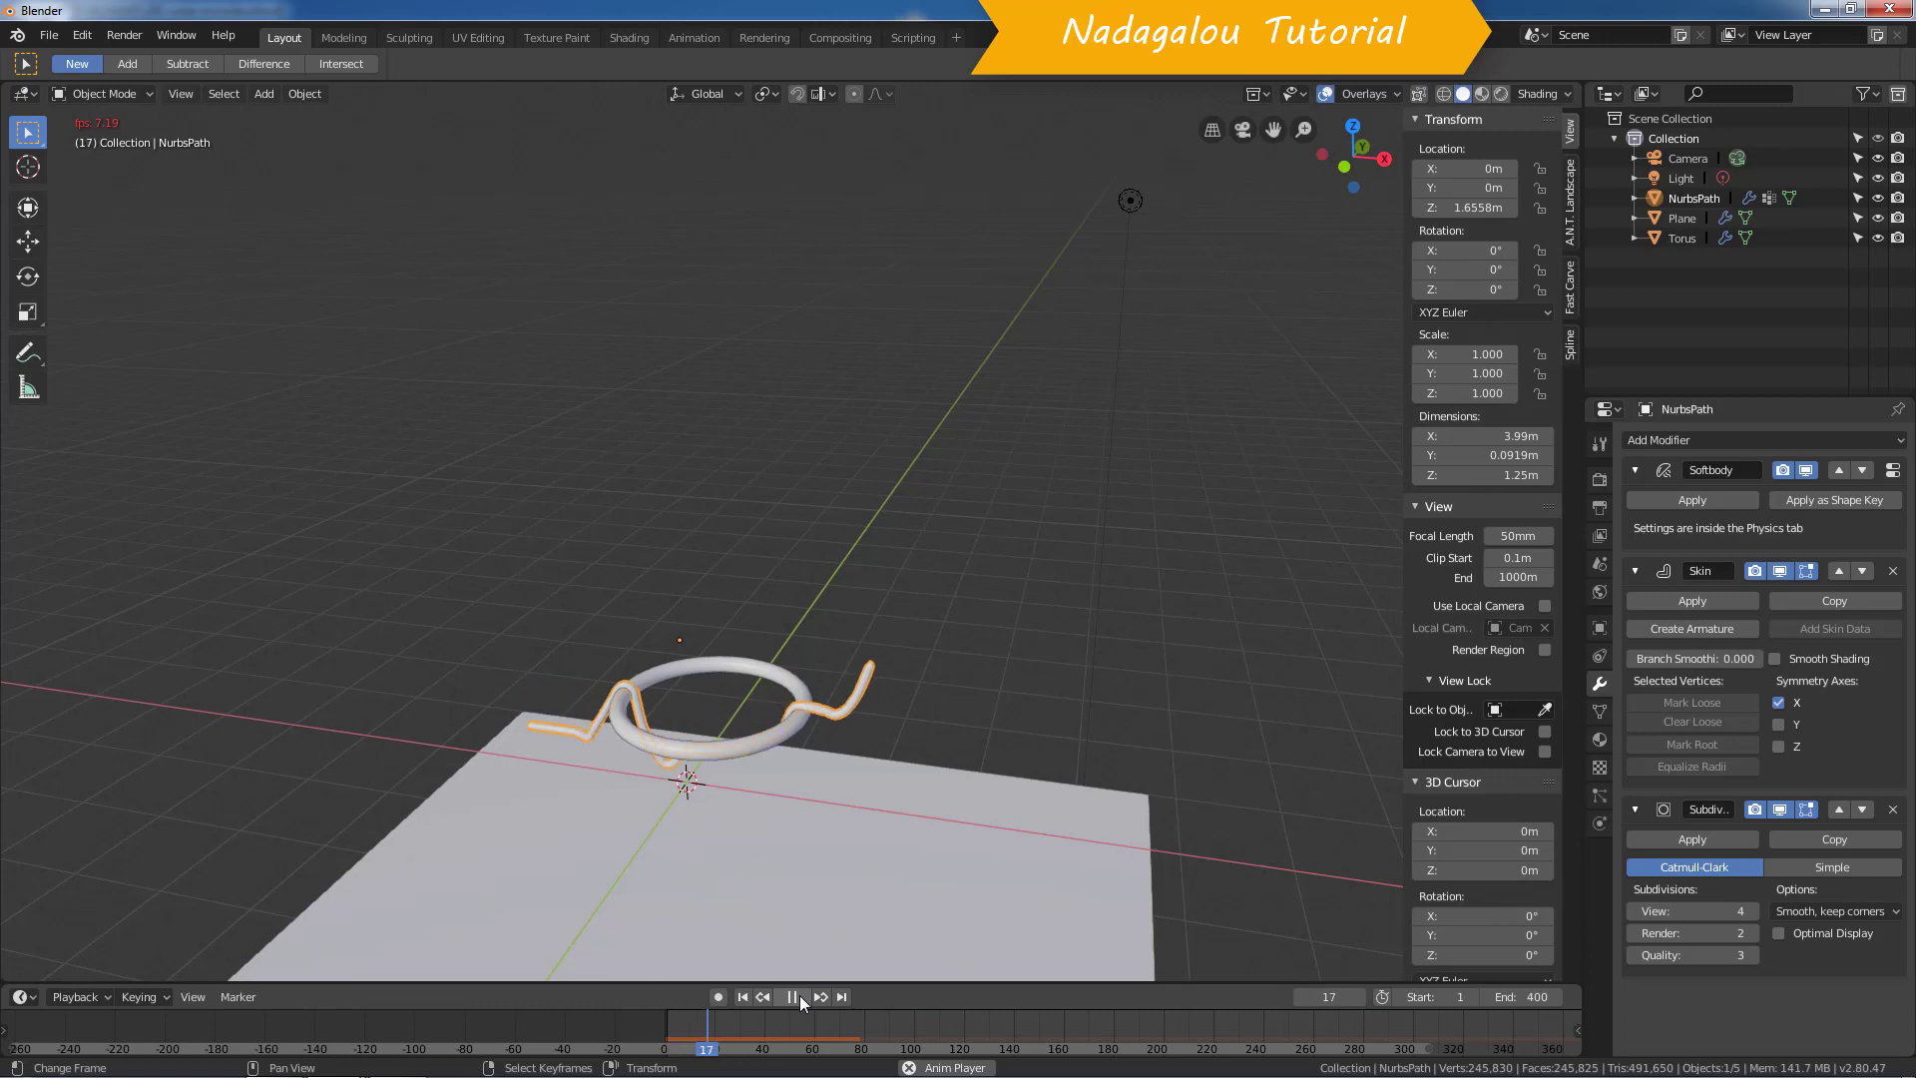
pyautogui.click(799, 996)
pyautogui.click(743, 997)
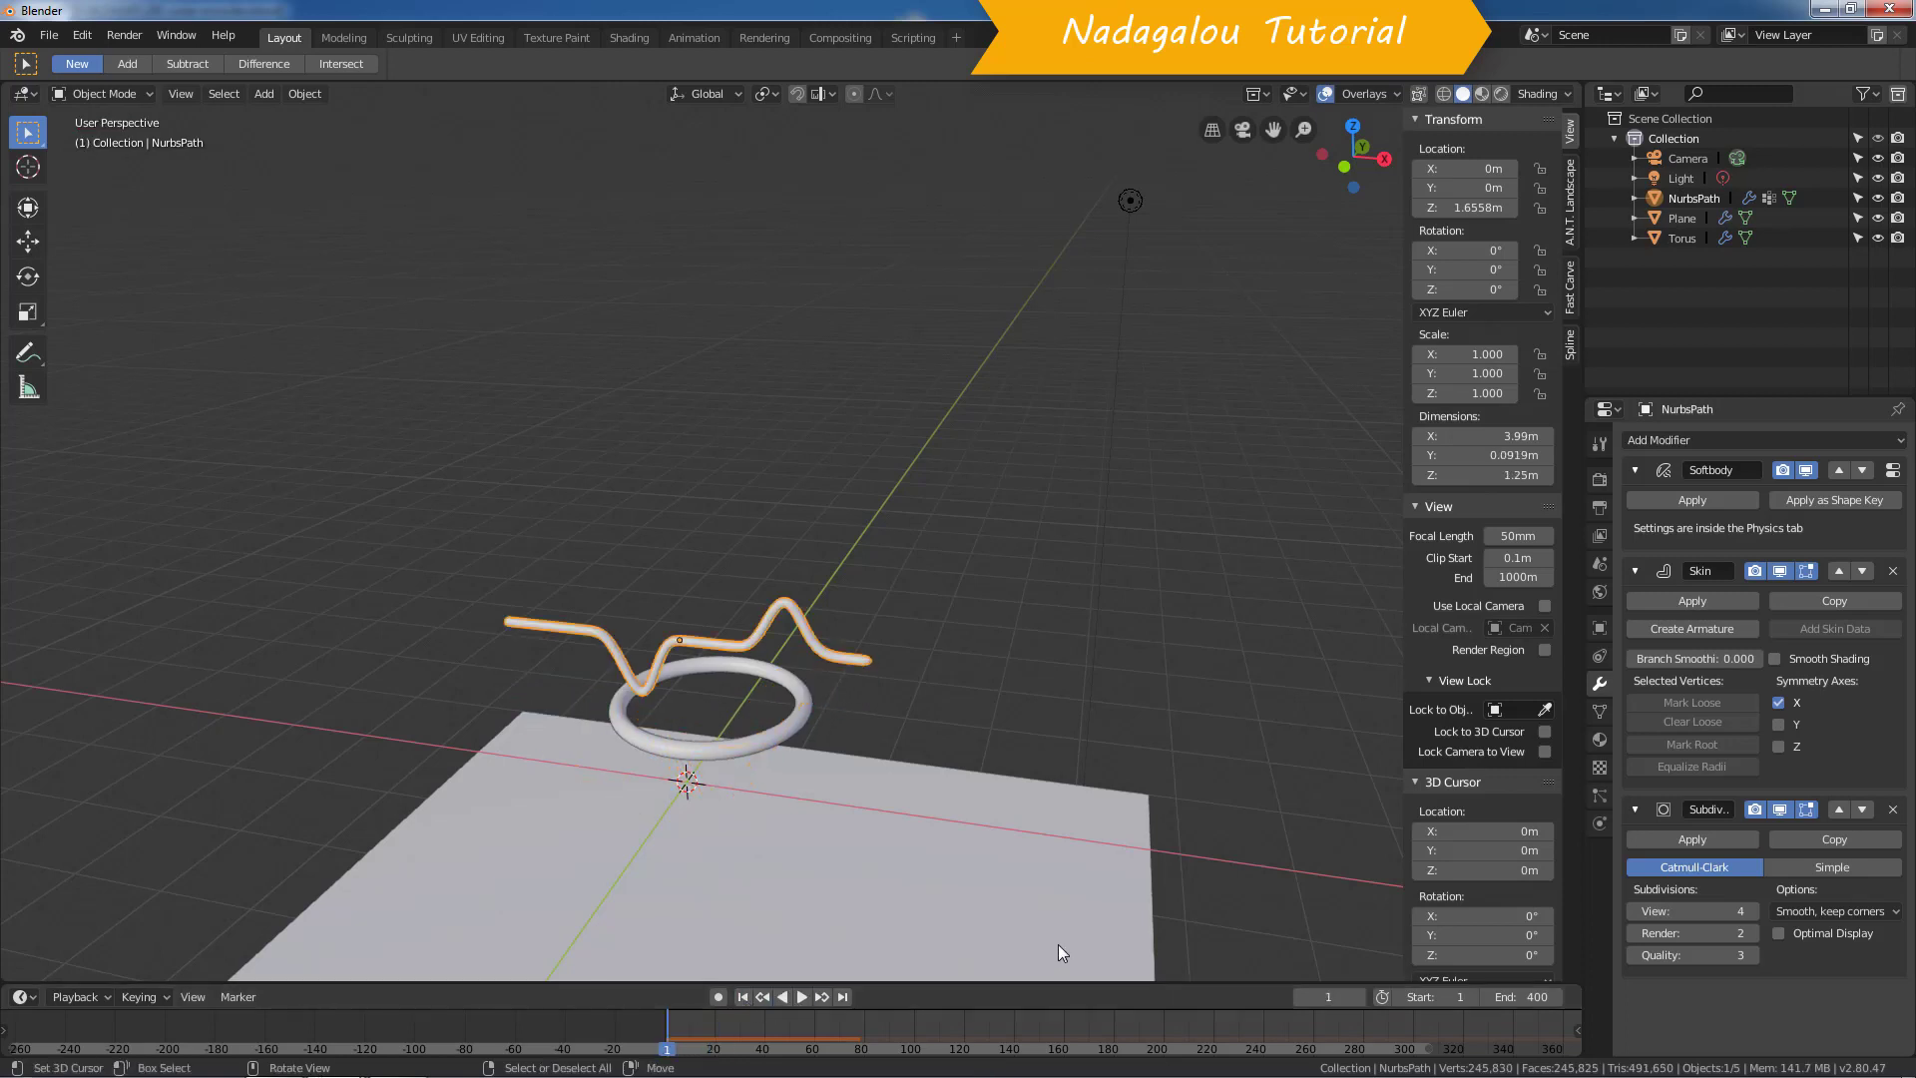
# Step: Show the Soft Body cache settings and start editing its End frame
pyautogui.click(1603, 823)
pyautogui.scroll(-5, 1697, 778)
pyautogui.click(1851, 523)
pyautogui.write('350')
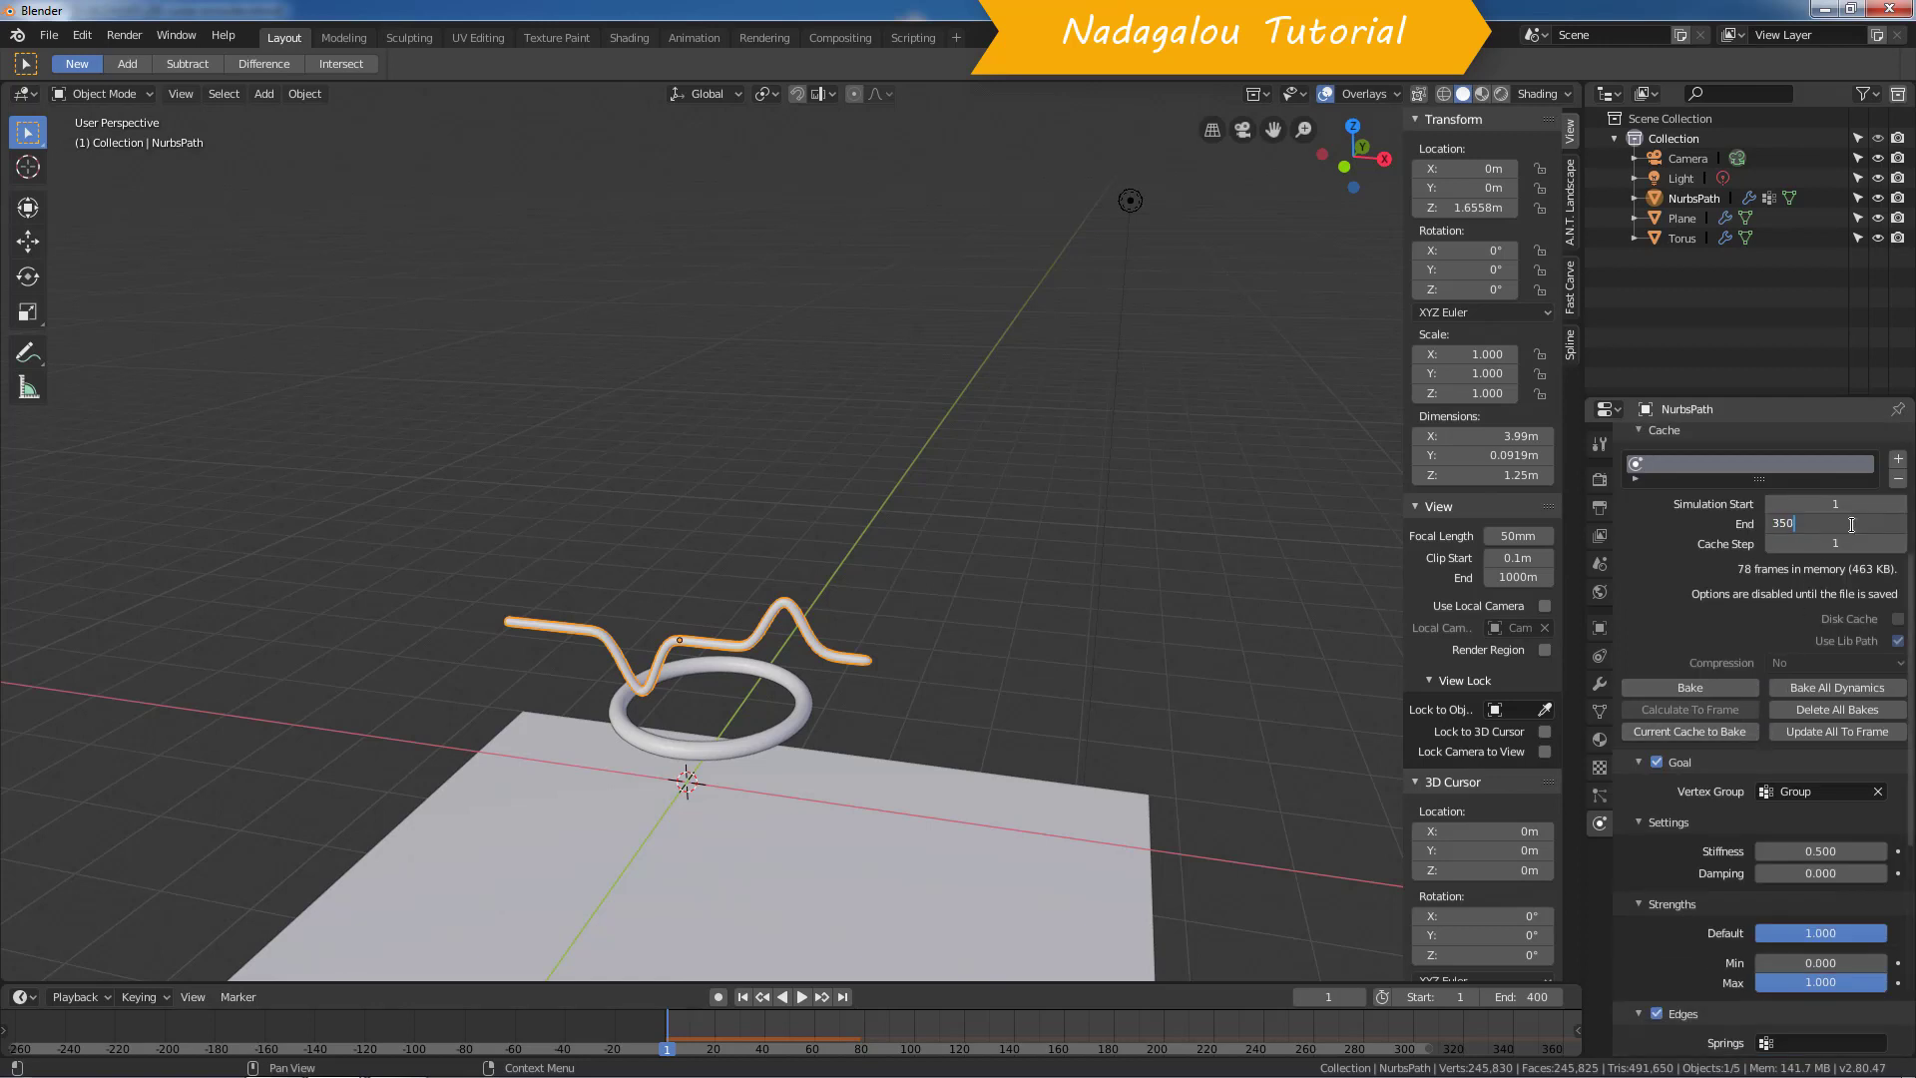
# Step: Set the cache End to 350, bake the soft body, and play the baked result
pyautogui.press('Return')
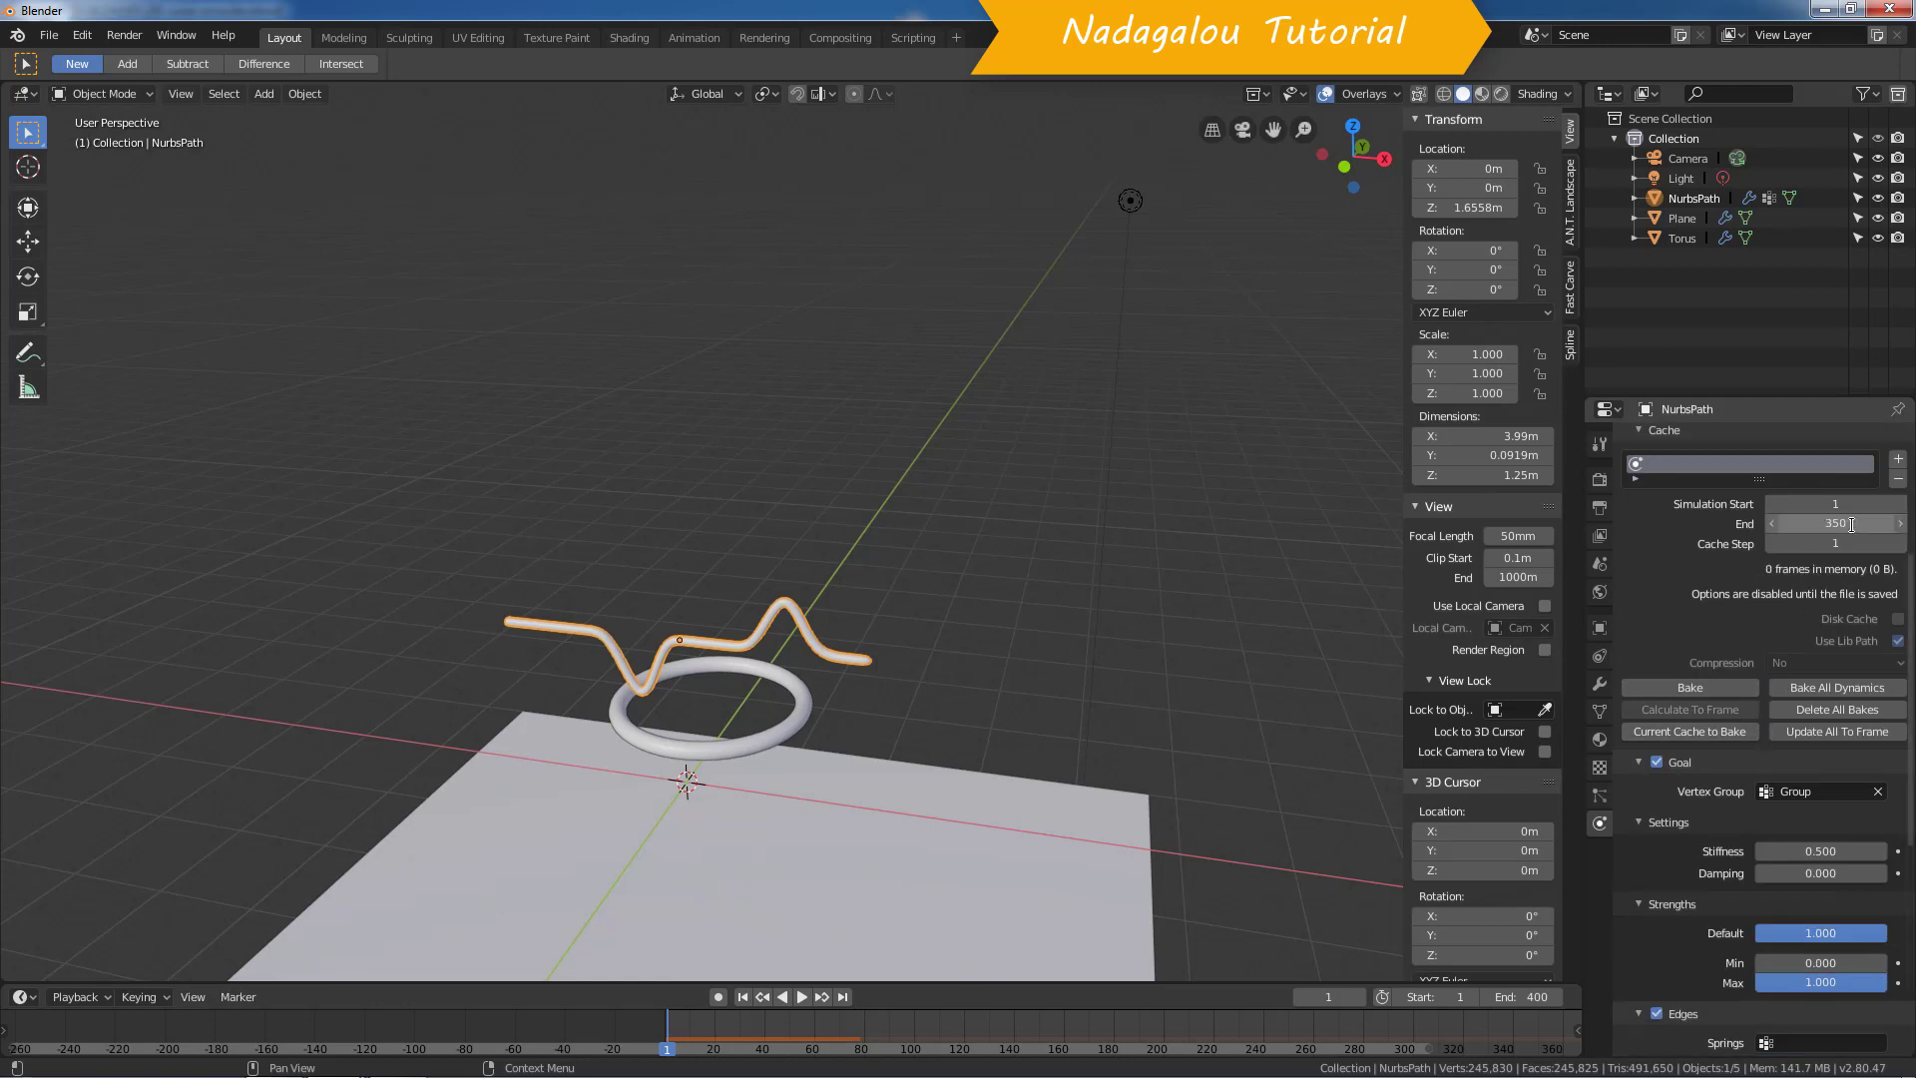
pyautogui.click(1697, 685)
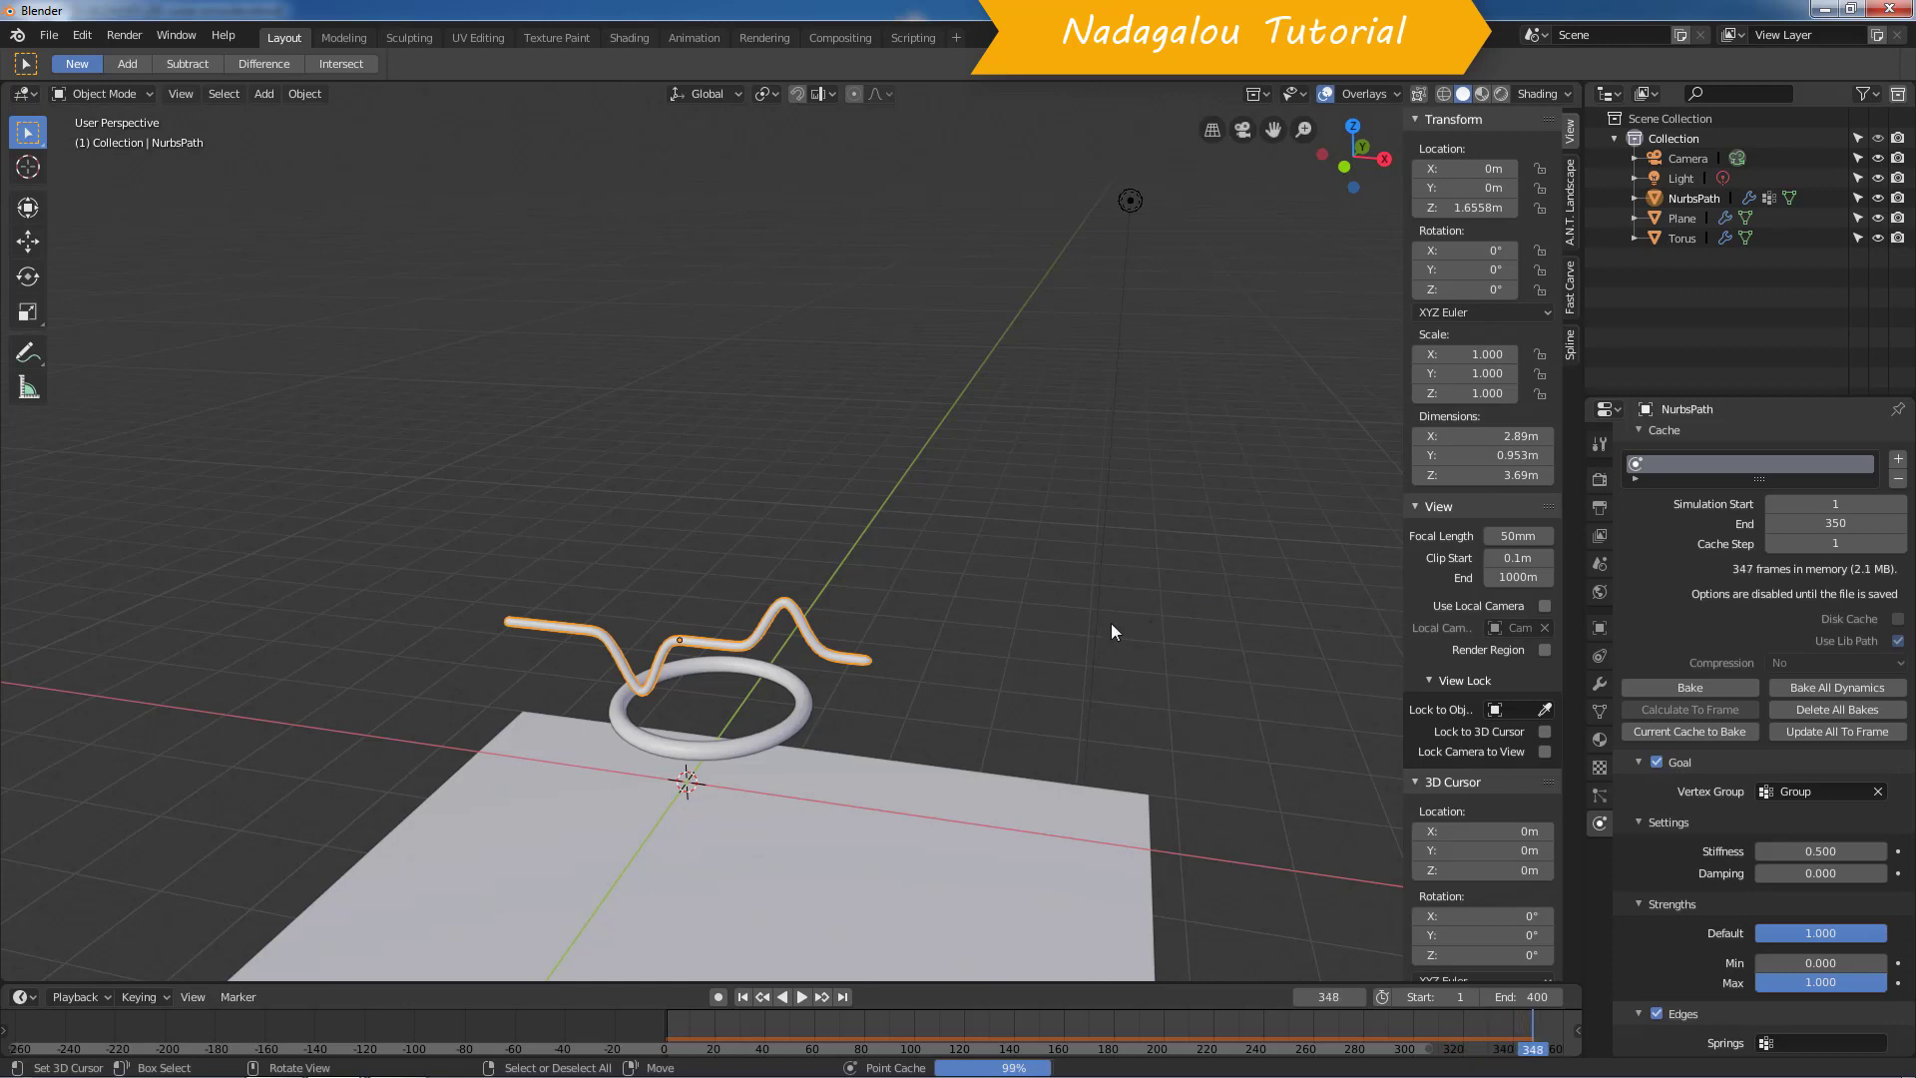
pyautogui.click(801, 997)
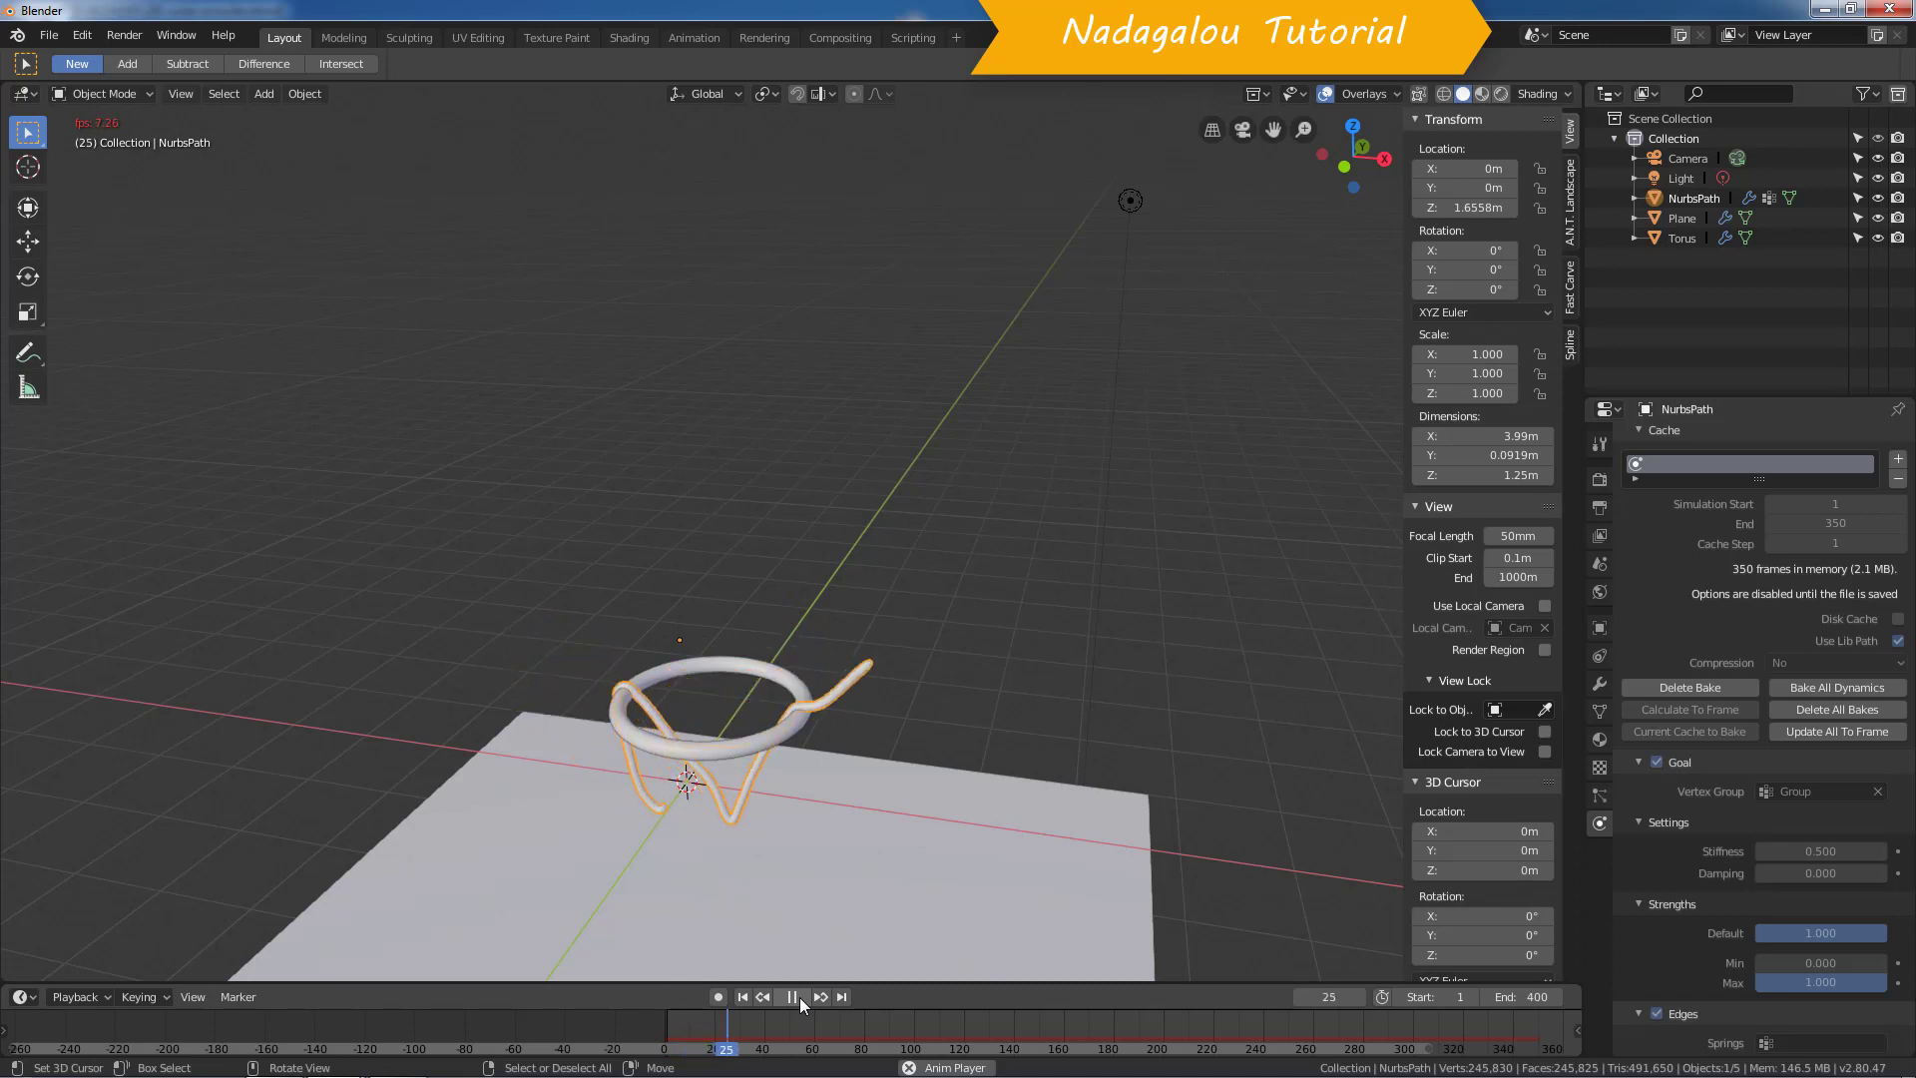
pyautogui.click(799, 997)
# Step: Lower the Subdivision viewport level to 2 and replay the simulation
pyautogui.click(1598, 691)
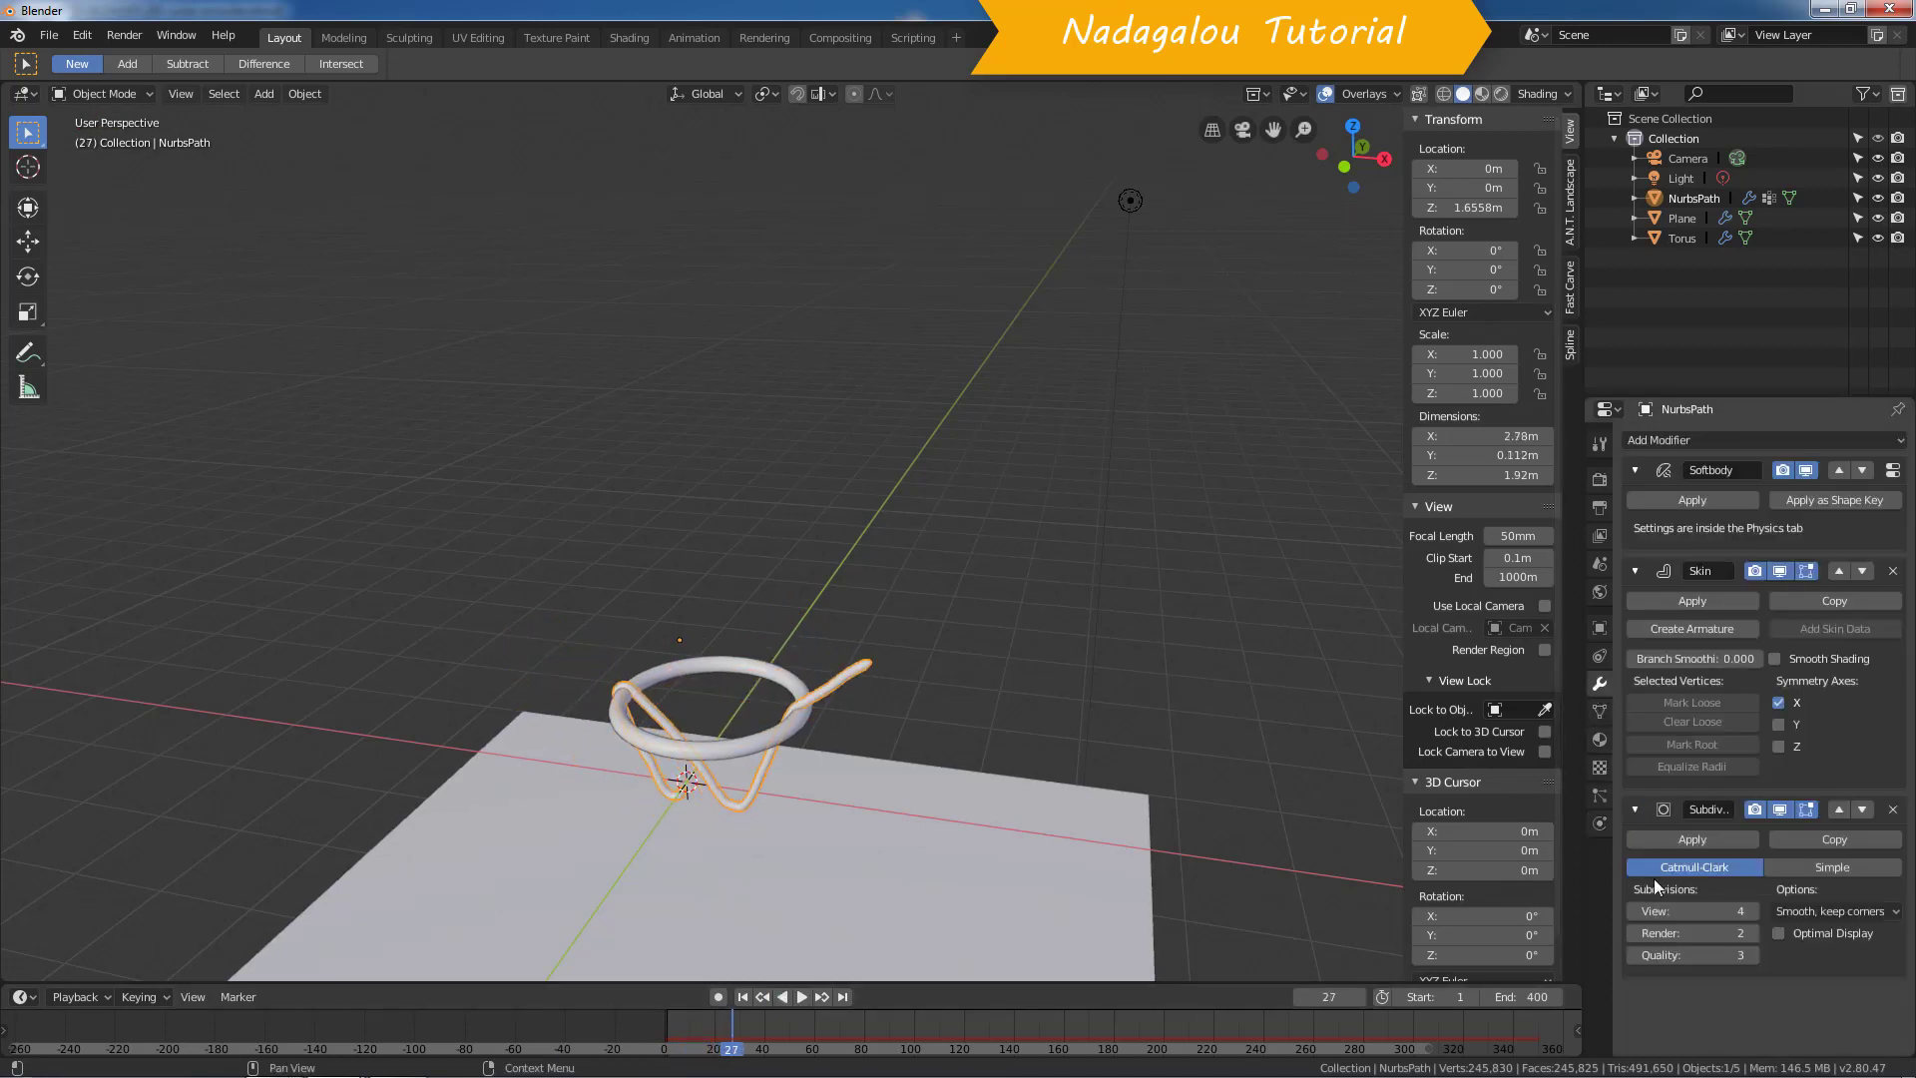
pyautogui.moveTo(1706, 911); pyautogui.dragTo(1687, 911)
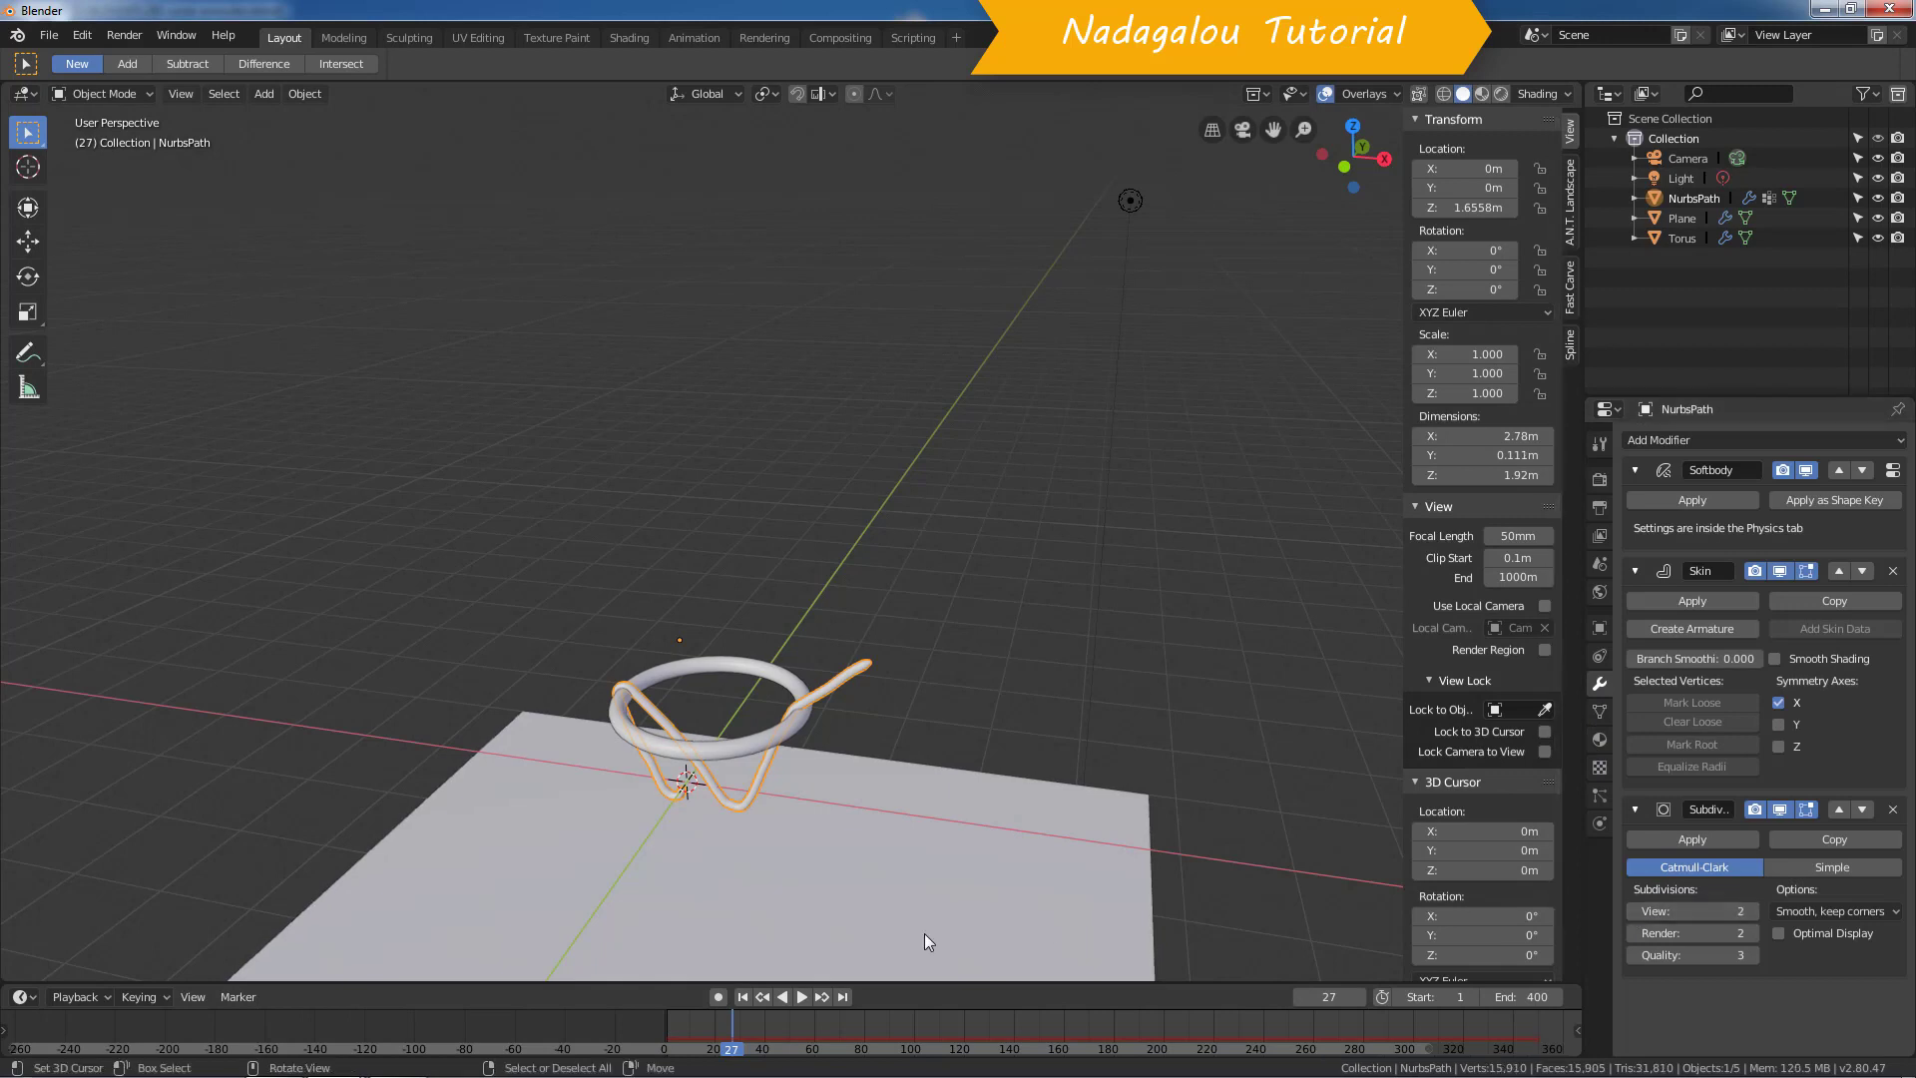
pyautogui.click(802, 997)
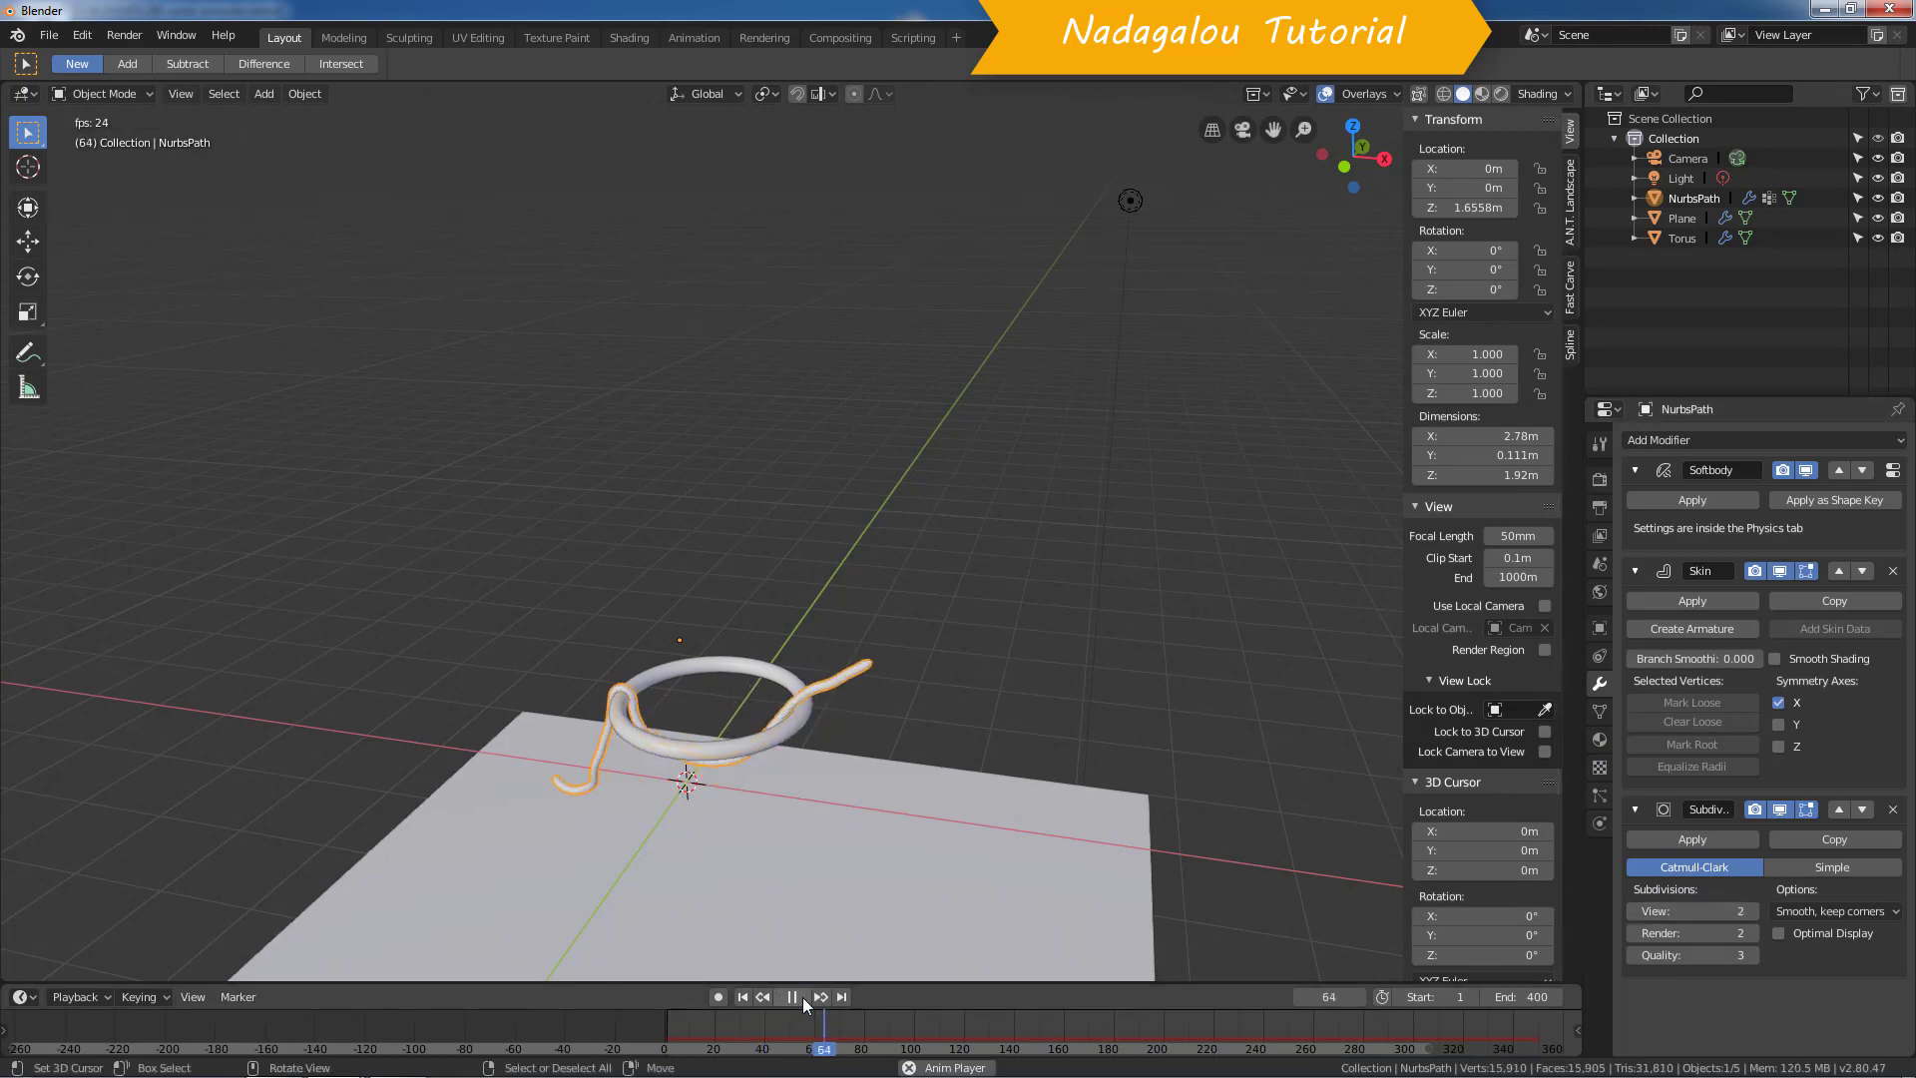